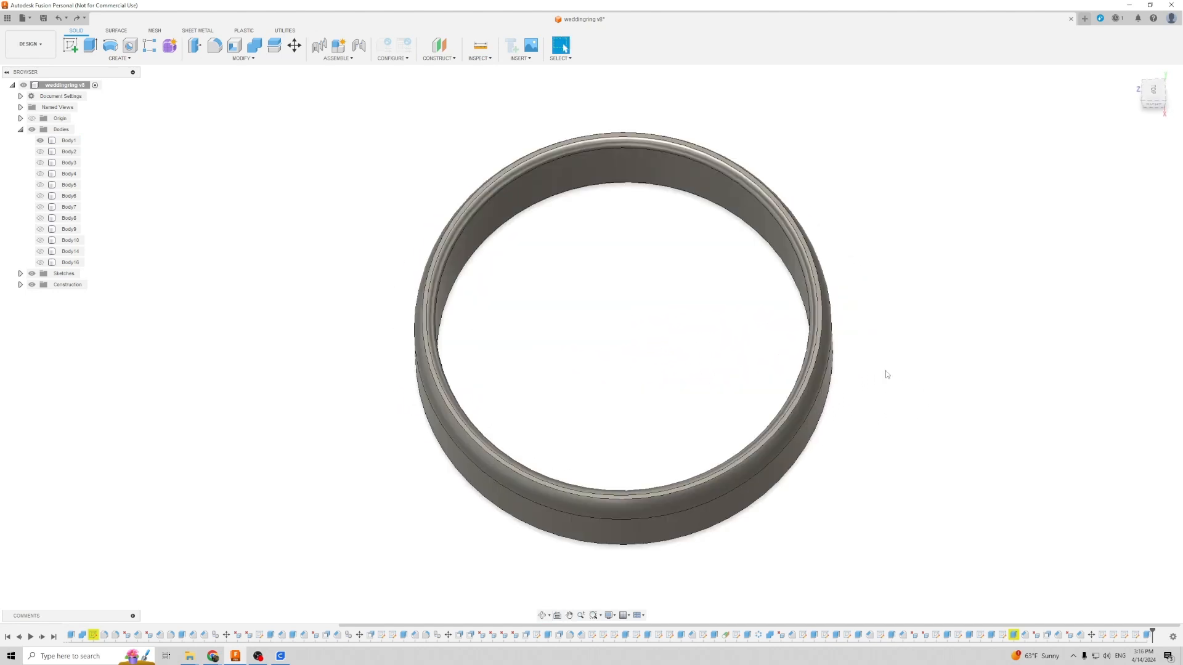
# Step: Start a sketch on the existing ring's top rim face and try a circle centred on the ring
pyautogui.press('c')
pyautogui.click(826, 302)
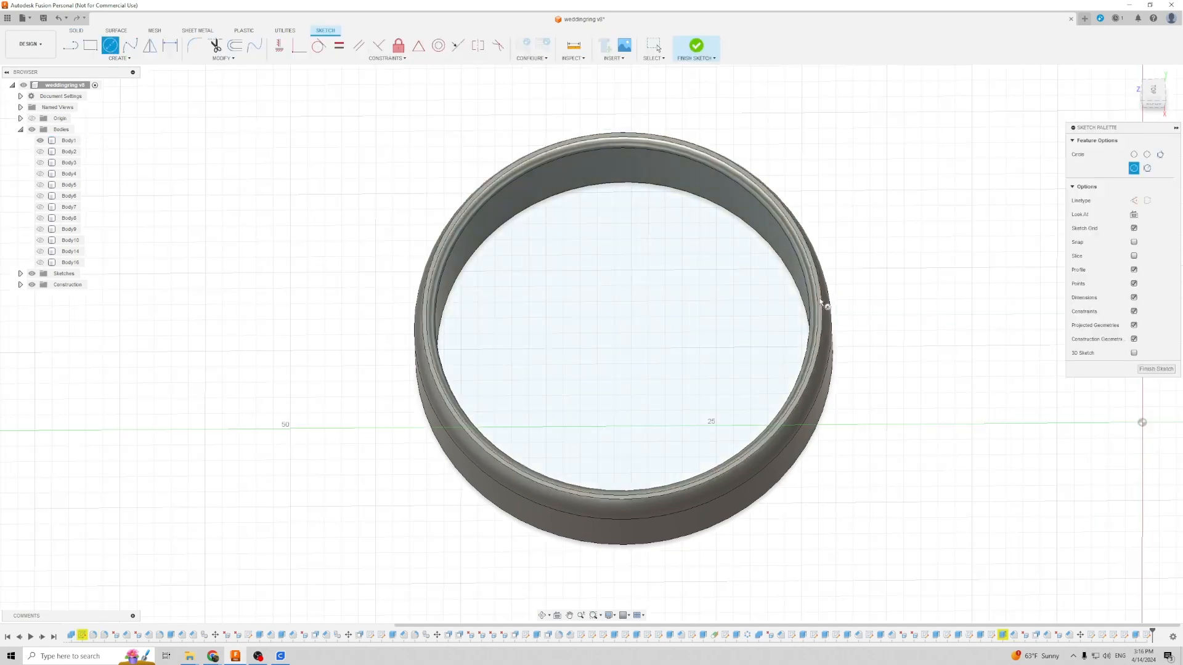
pyautogui.click(1151, 89)
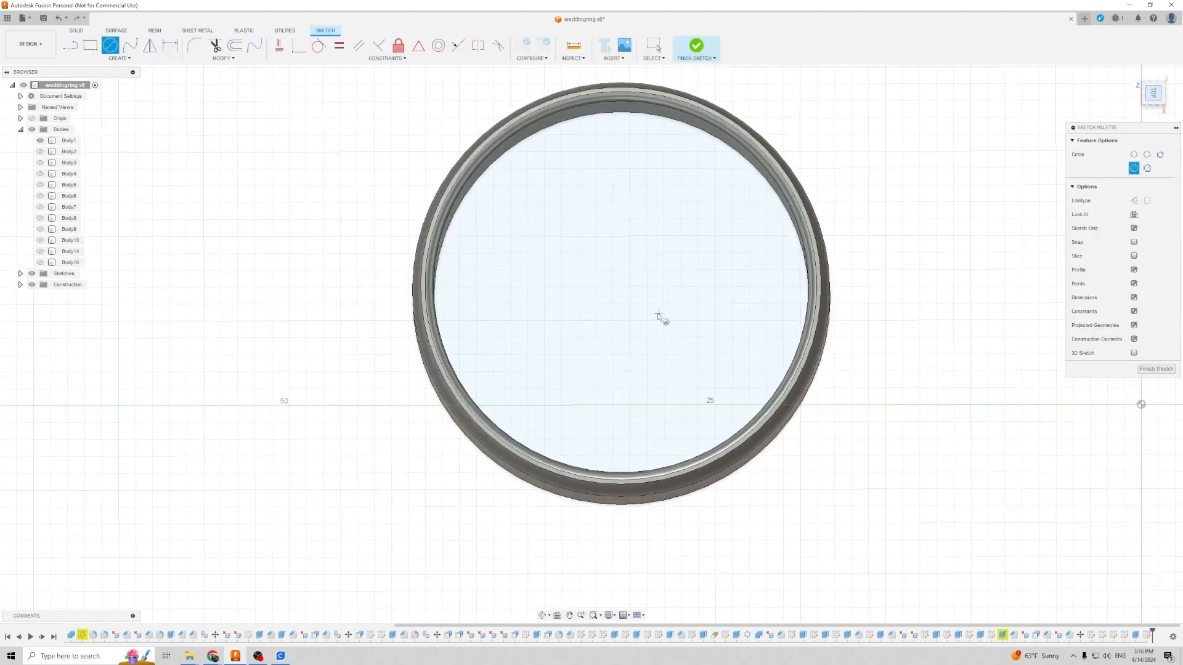
pyautogui.click(620, 273)
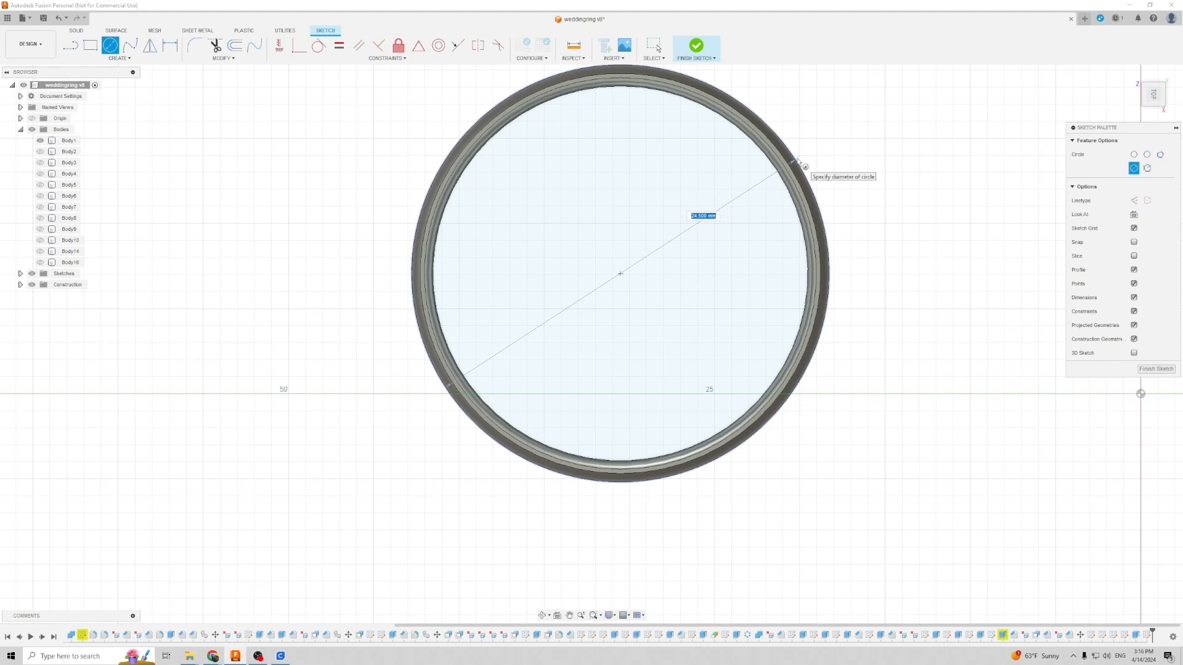
pyautogui.press('Escape')
# Step: Sketch a circle in the empty area beside the ring with a diameter of 22-.4 mm (21.60 mm)
pyautogui.moveTo(516, 269); pyautogui.dragTo(789, 298, button='middle')
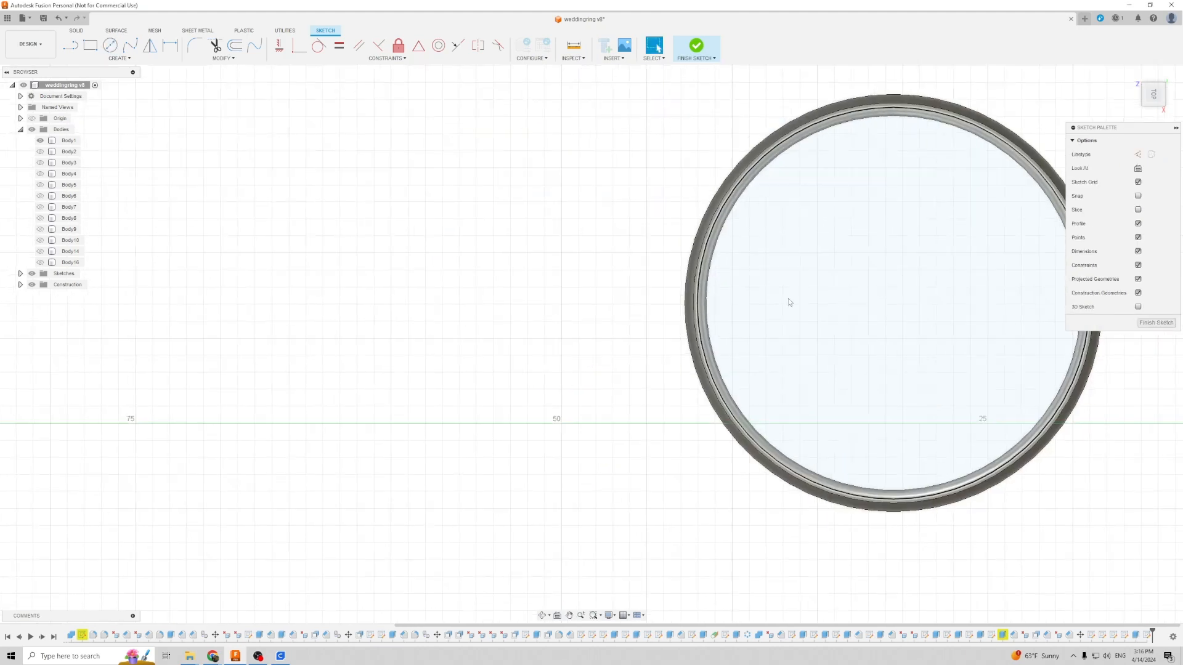
pyautogui.scroll(-3, 788, 302)
pyautogui.press('c')
pyautogui.click(430, 325)
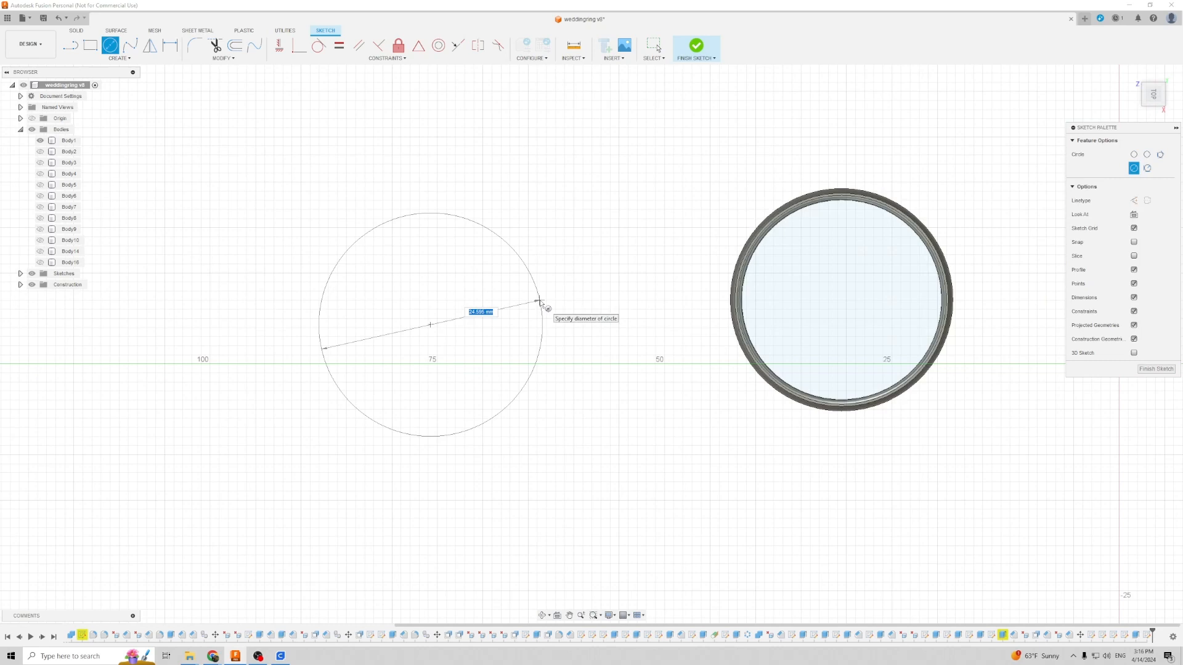
pyautogui.write('22')
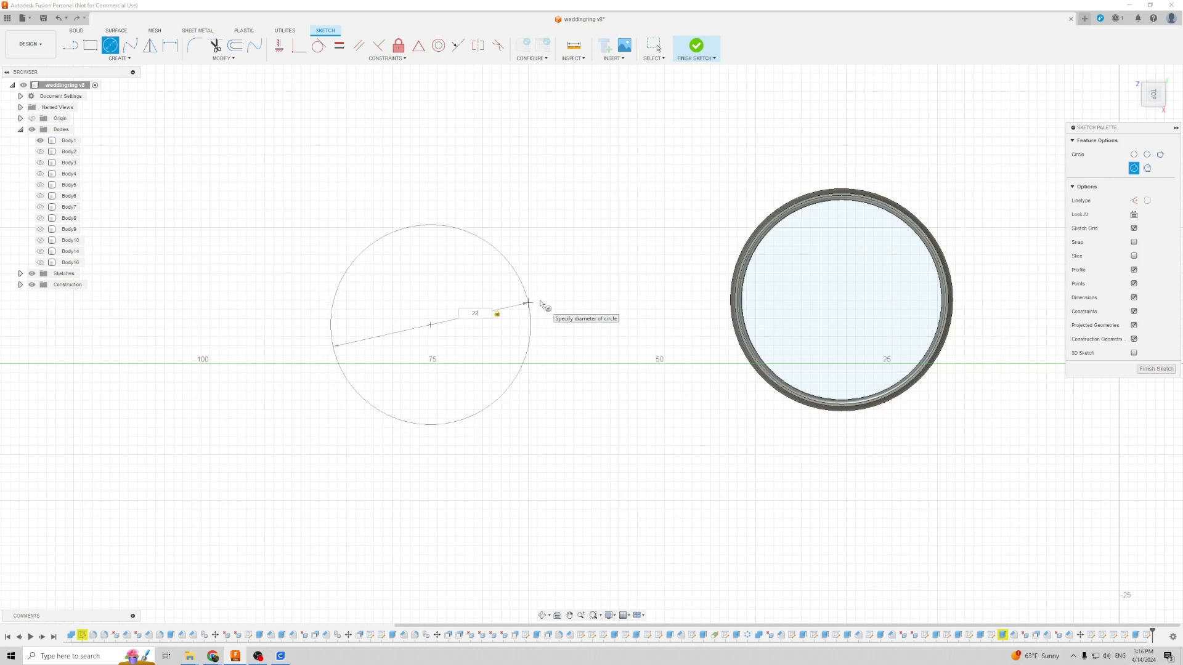
pyautogui.write('-4')
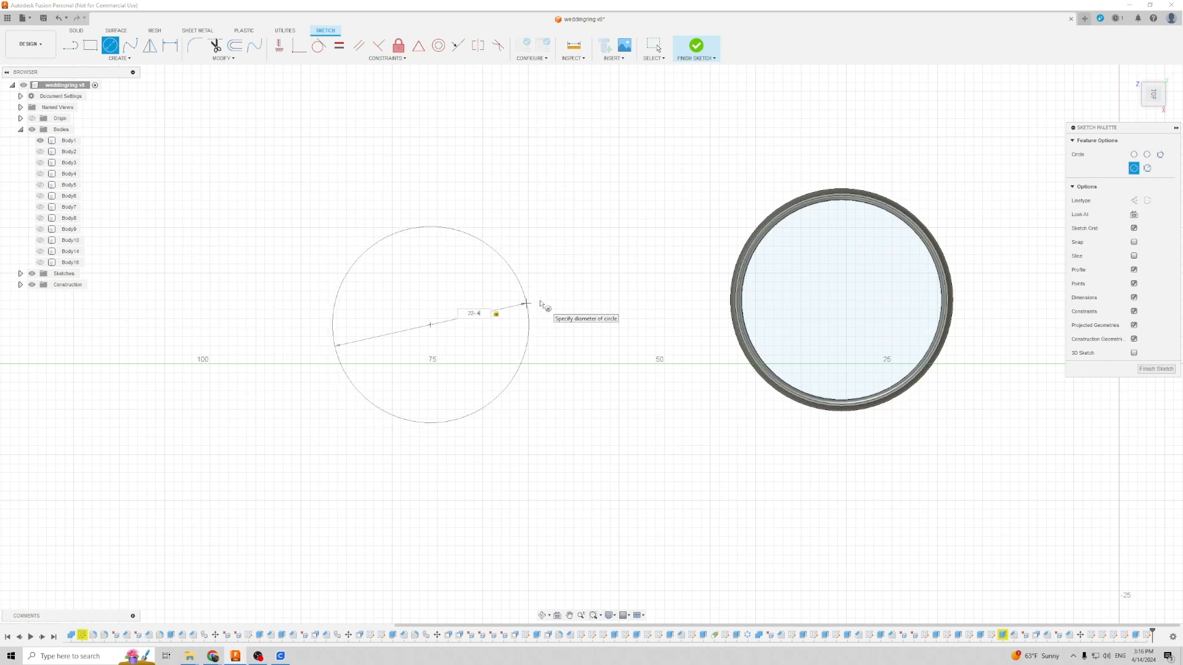
pyautogui.press('Return')
pyautogui.press('Escape')
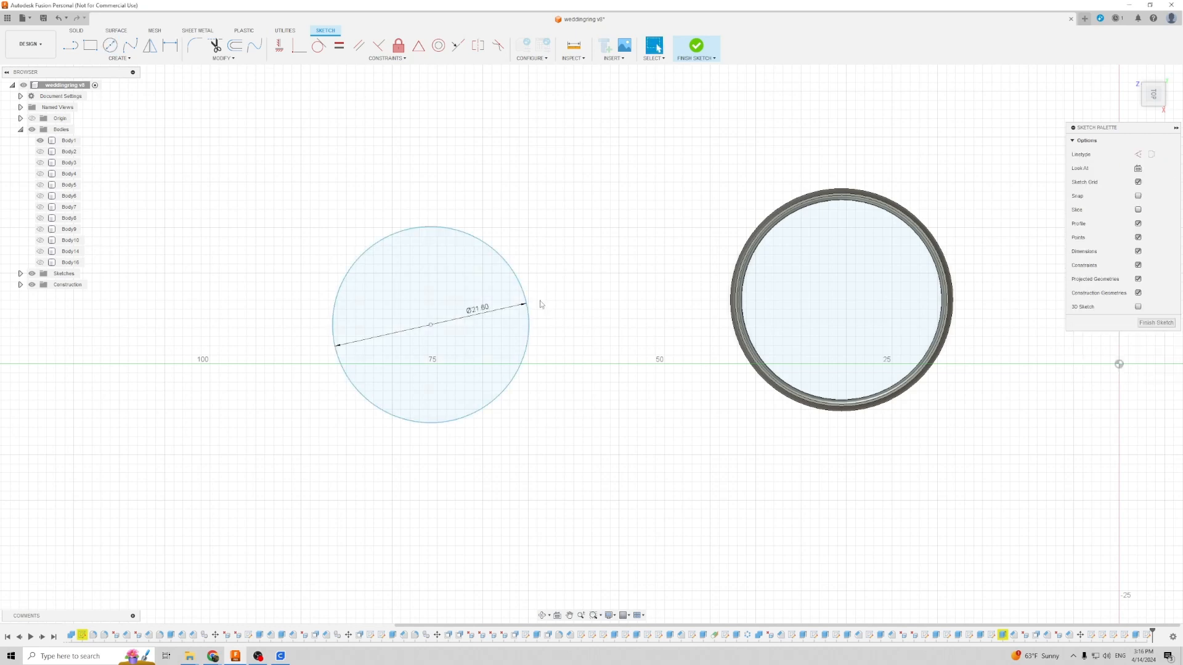
# Step: Add a concentric outer circle around the 21.60 mm circle with a diameter of 24.5+.4 mm (24.90 mm)
pyautogui.press('c')
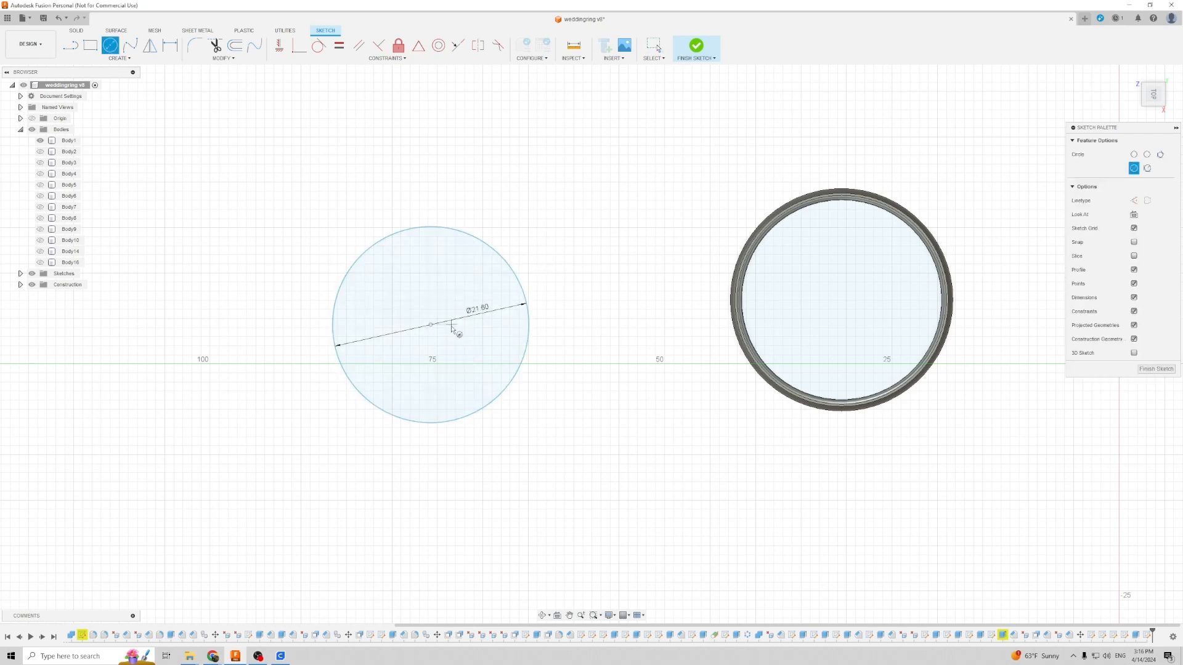
pyautogui.click(431, 325)
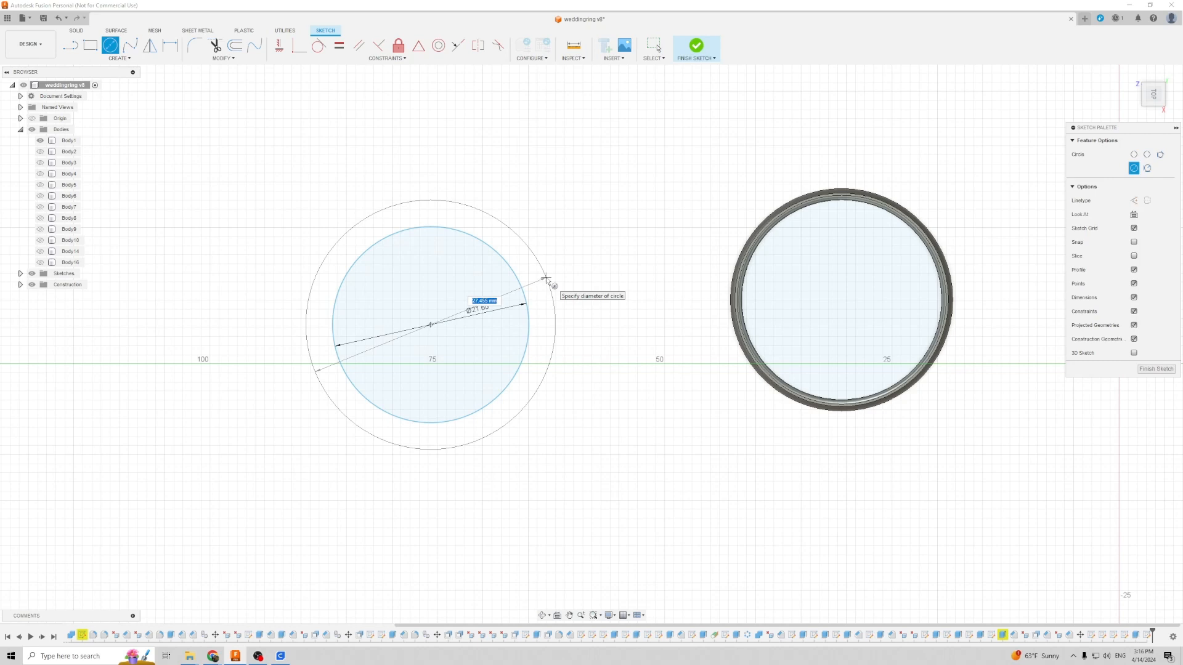
pyautogui.write('24.5')
pyautogui.press('Tab')
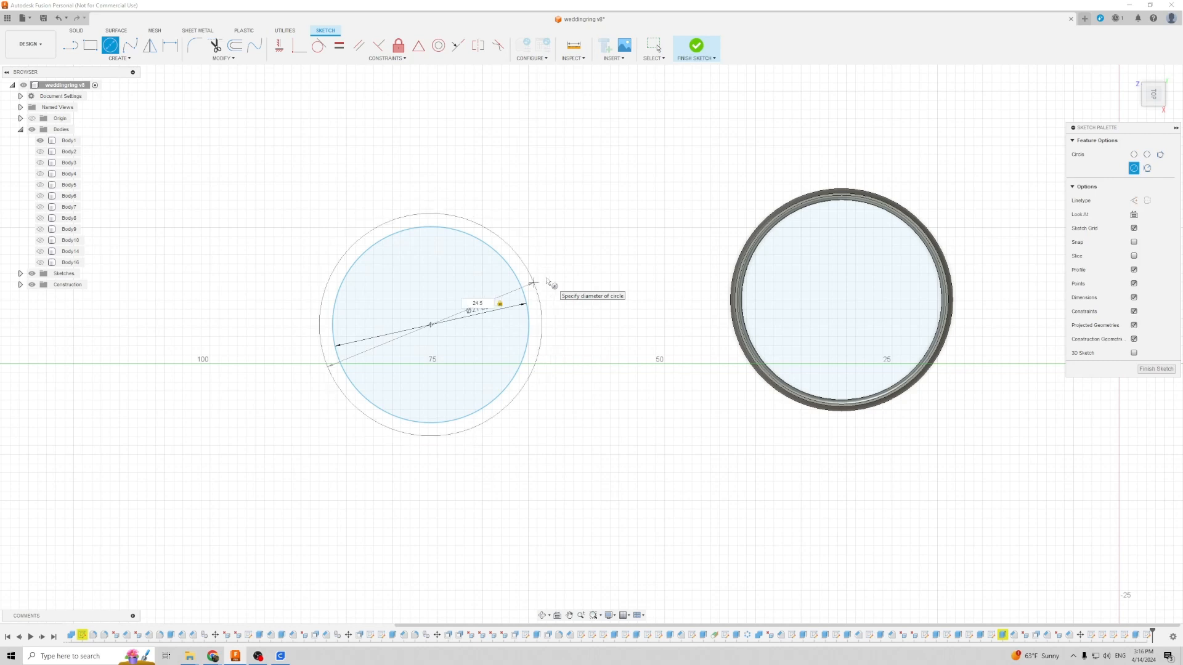
pyautogui.write('+.4')
pyautogui.press('Return')
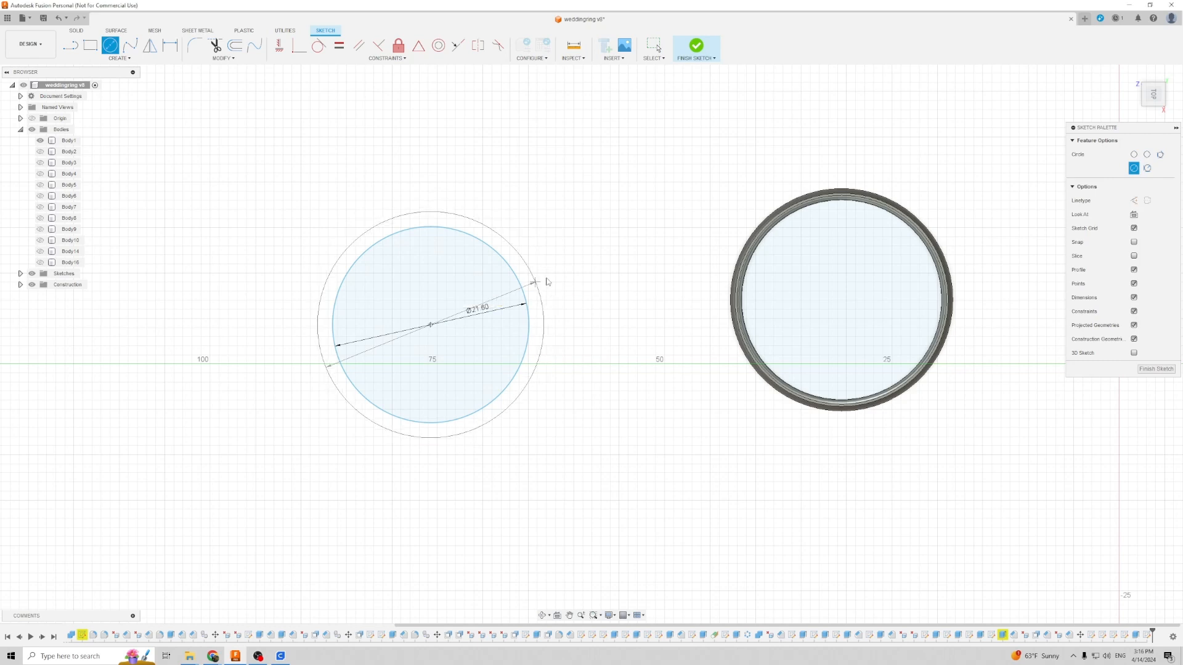
pyautogui.press('Escape')
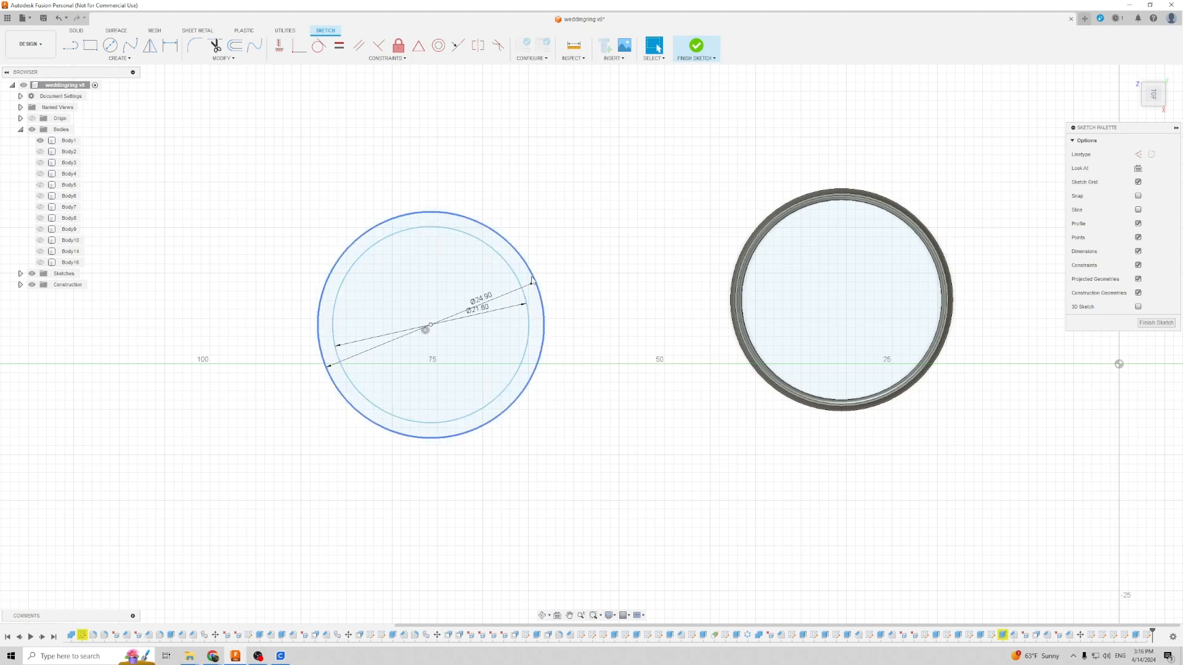
# Step: Measure the existing ring's height between its upper and lower circular edges
pyautogui.moveTo(644, 353)
pyautogui.mouseDown(button='middle')
pyautogui.moveTo(664, 350)
pyautogui.moveTo(663, 302)
pyautogui.moveTo(684, 348)
pyautogui.mouseUp(button='middle')
pyautogui.scroll(3, 684, 348)
pyautogui.moveTo(1003, 404); pyautogui.dragTo(867, 385, button='middle')
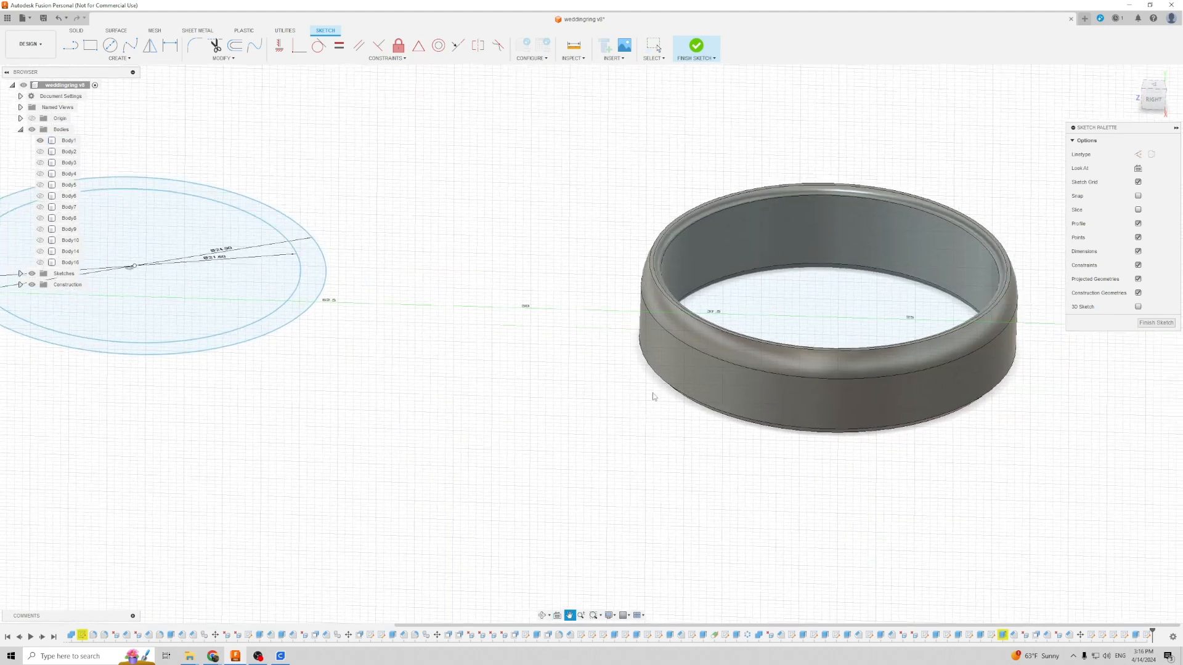
pyautogui.press('s')
pyautogui.press('i')
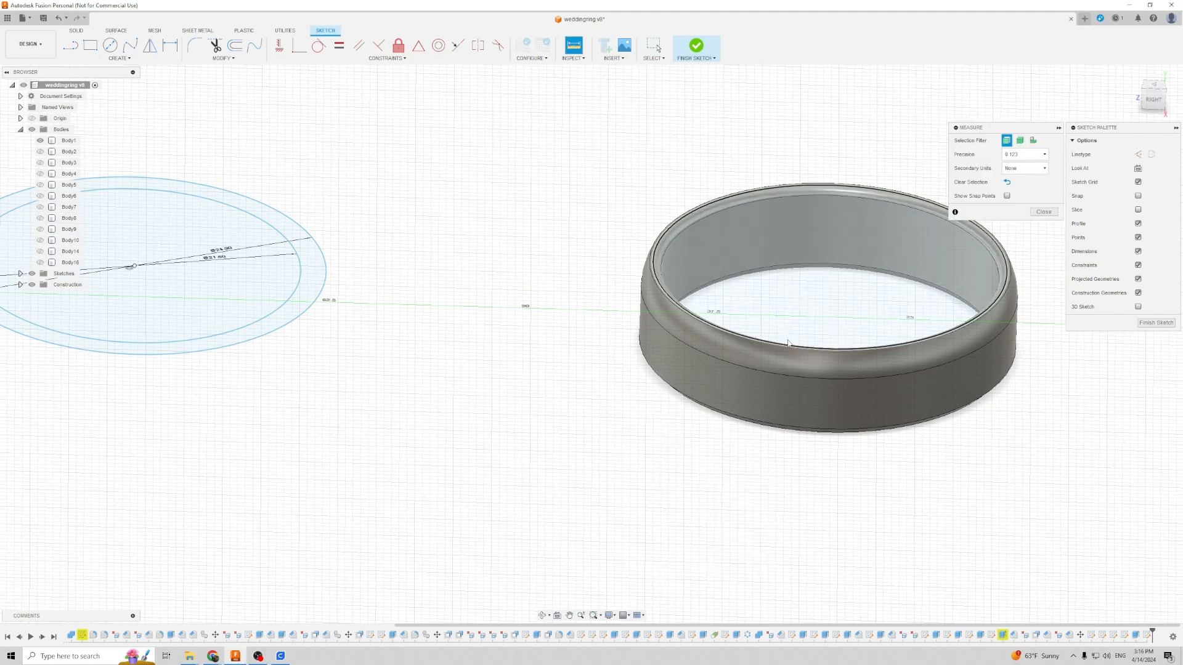
pyautogui.click(833, 350)
pyautogui.keyDown('shift'); pyautogui.moveTo(793, 451); pyautogui.dragTo(796, 542, button='middle'); pyautogui.keyUp('shift')
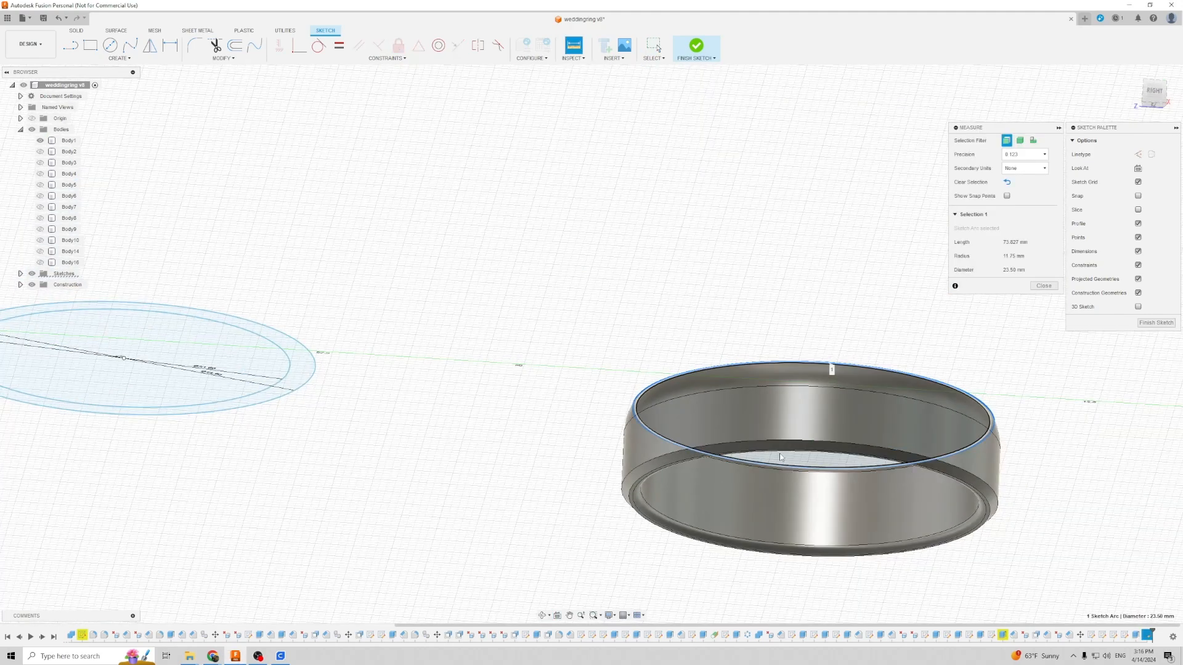
pyautogui.click(797, 554)
pyautogui.keyDown('shift'); pyautogui.moveTo(793, 333); pyautogui.dragTo(820, 311, button='middle'); pyautogui.keyUp('shift')
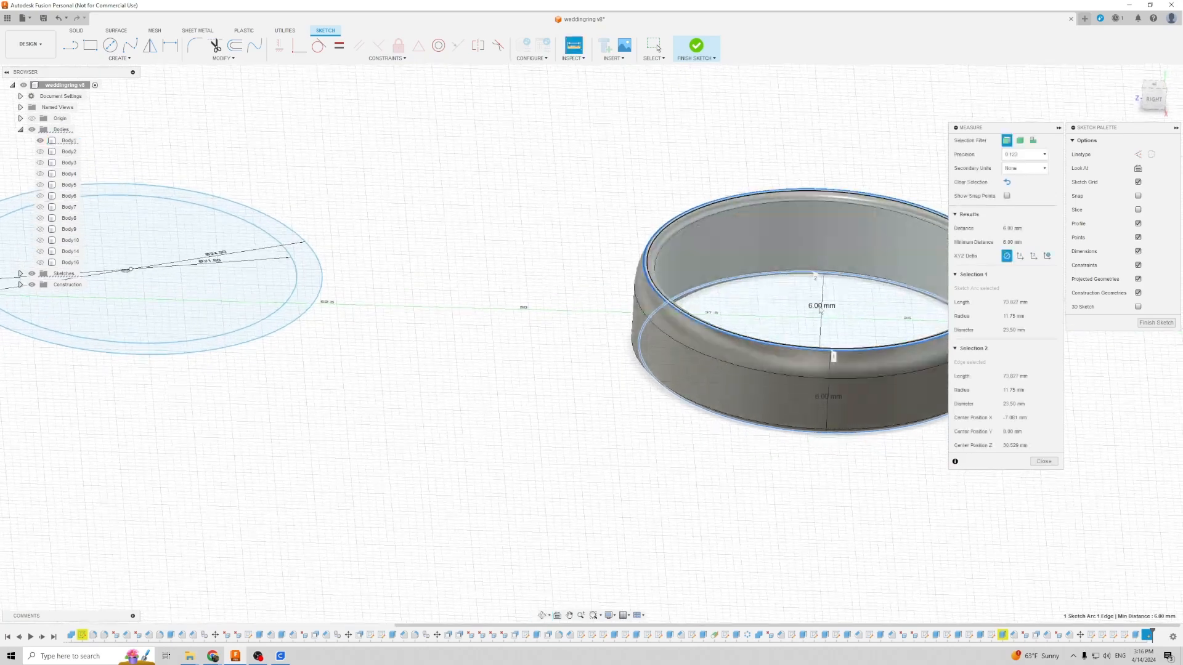
pyautogui.moveTo(499, 345); pyautogui.dragTo(764, 400, button='middle')
pyautogui.scroll(-3, 790, 400)
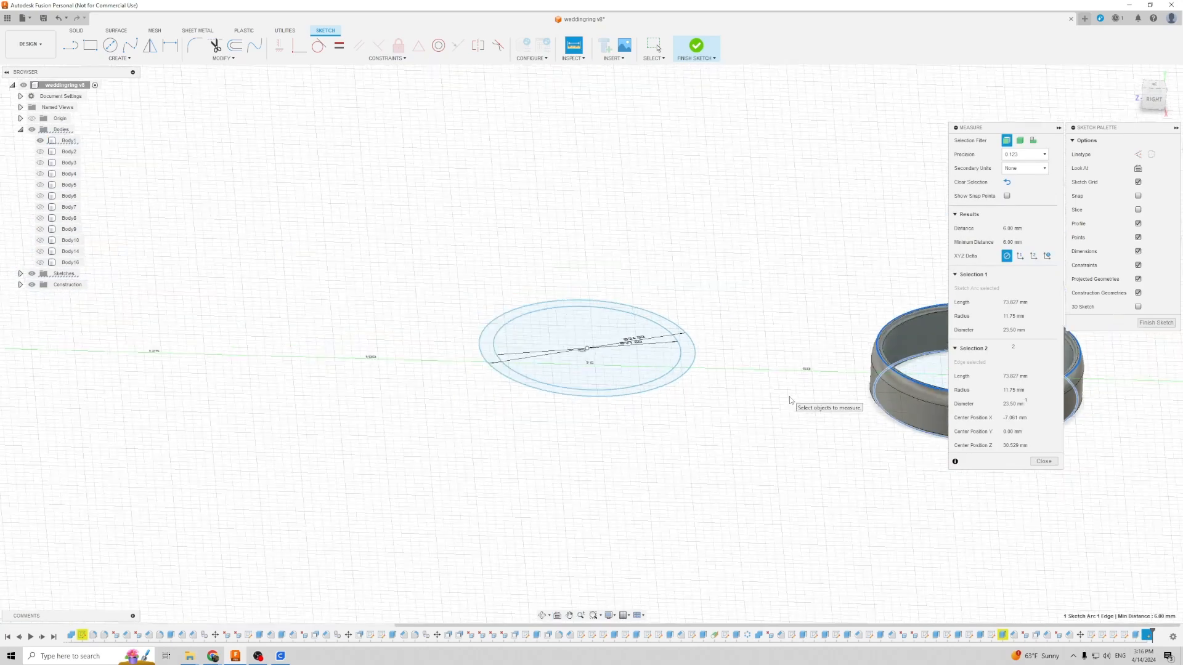
pyautogui.press('Escape')
# Step: Extrude the ring-shaped profile between the two concentric circles by -6 mm as a new body
pyautogui.click(712, 354)
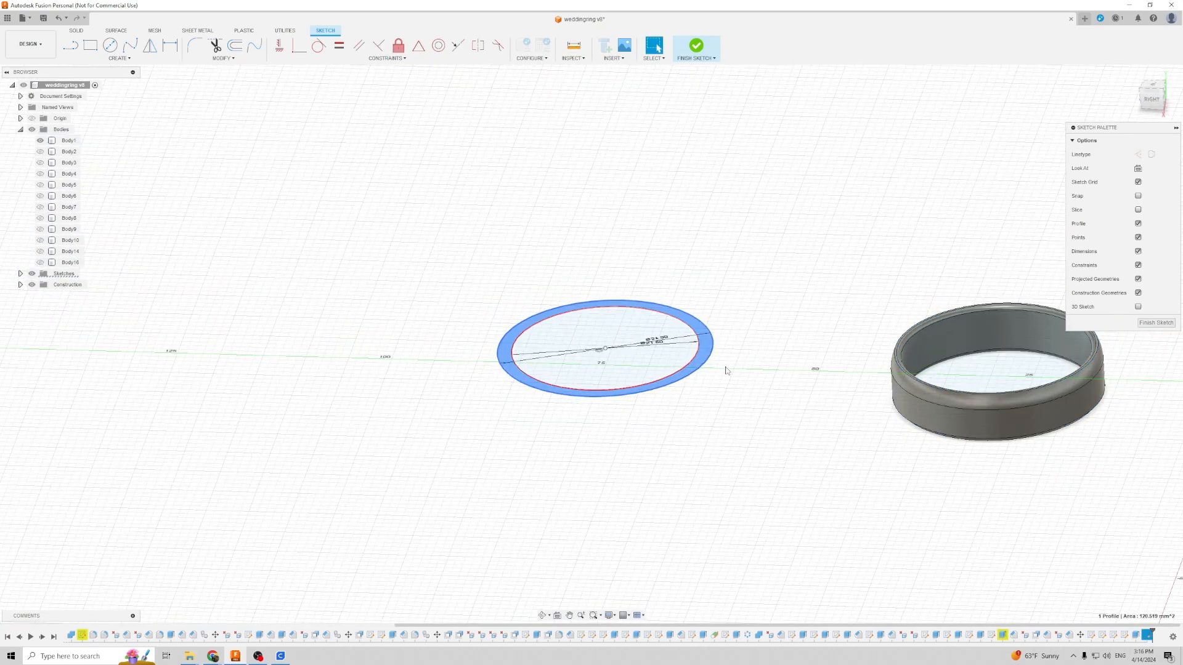
pyautogui.press('e')
pyautogui.moveTo(598, 301); pyautogui.dragTo(592, 348)
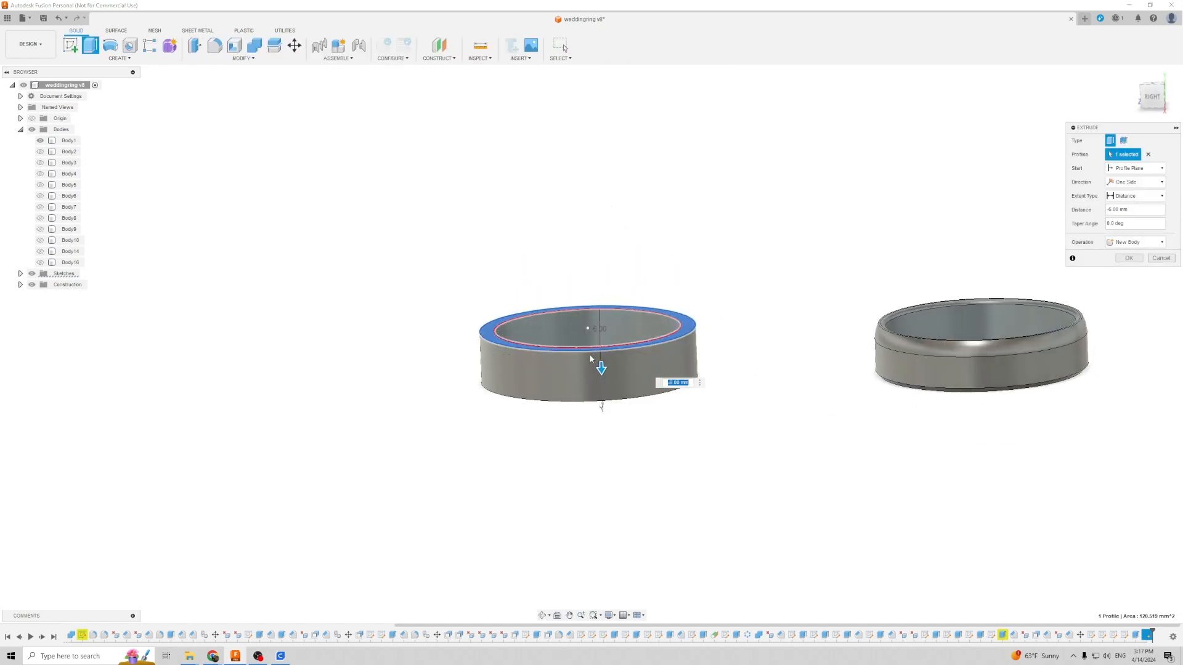
pyautogui.press('Return')
pyautogui.keyDown('shift'); pyautogui.moveTo(659, 394); pyautogui.dragTo(840, 364, button='middle'); pyautogui.keyUp('shift')
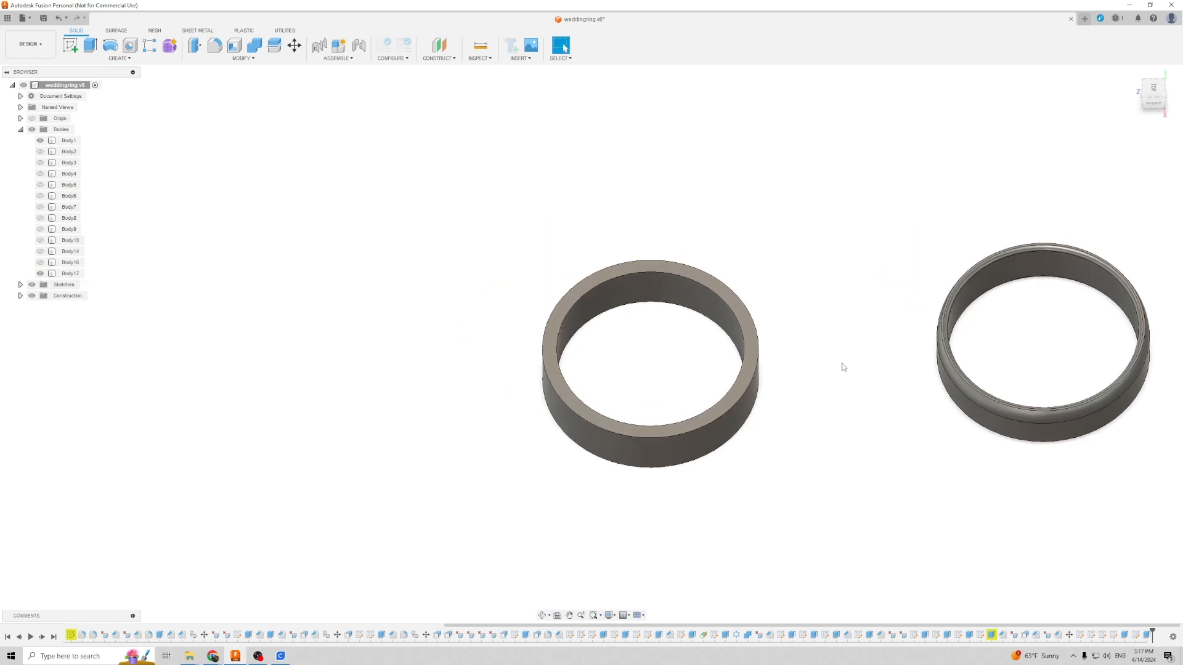
# Step: Sketch another circle in the empty area beside the plain ring with a diameter of 19-.4 mm (18.60 mm)
pyautogui.scroll(-5, 547, 431)
pyautogui.scroll(8, 647, 462)
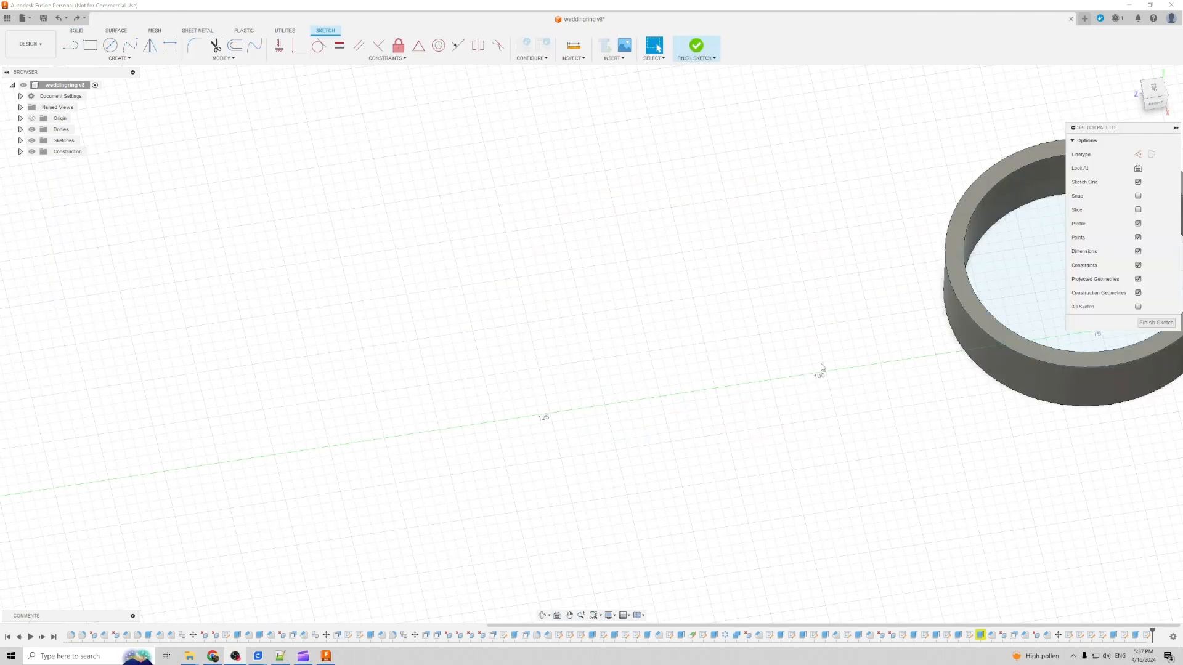
pyautogui.press('c')
pyautogui.moveTo(580, 389); pyautogui.dragTo(623, 335, button='middle')
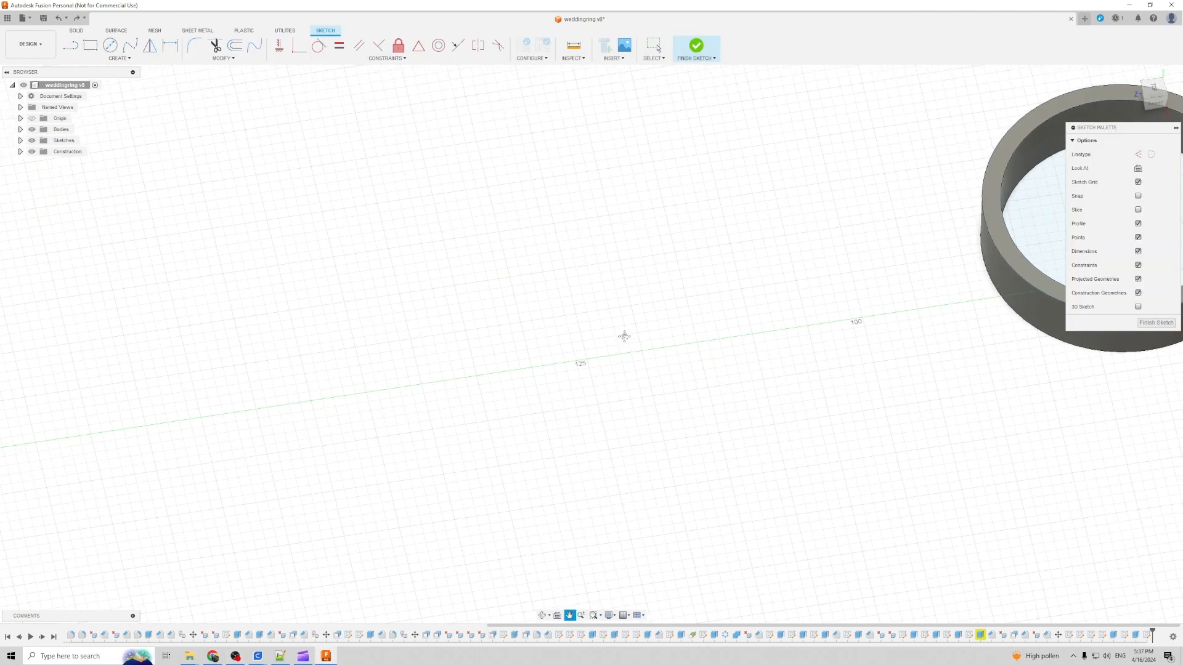
pyautogui.click(579, 298)
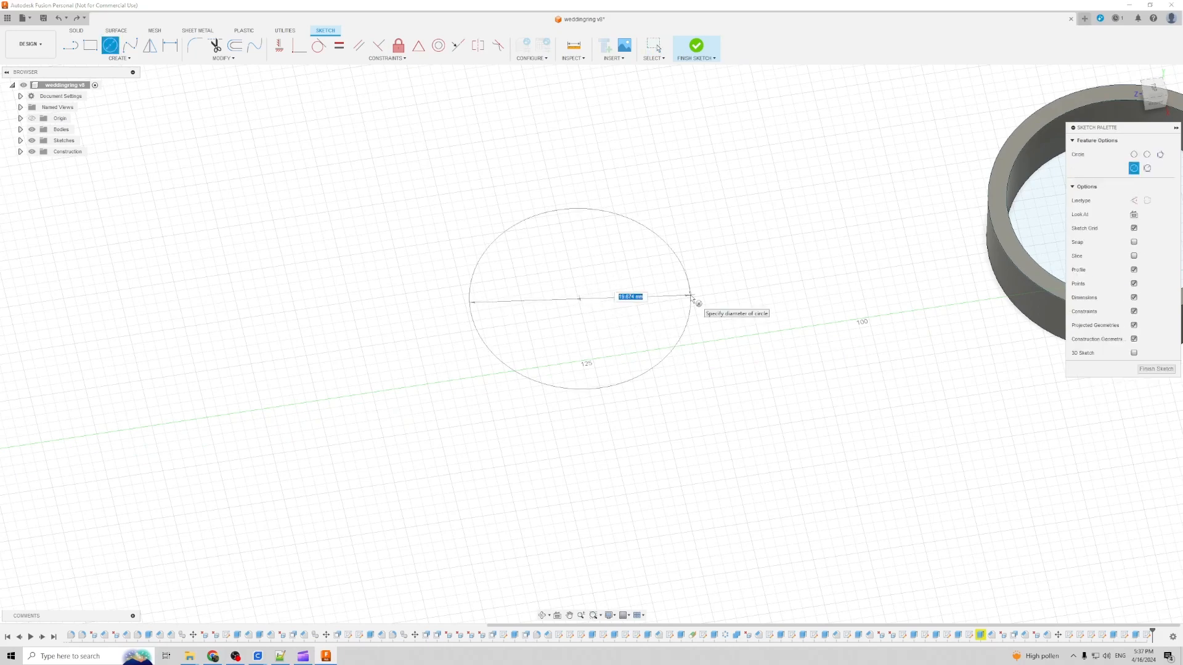
pyautogui.write('19.4')
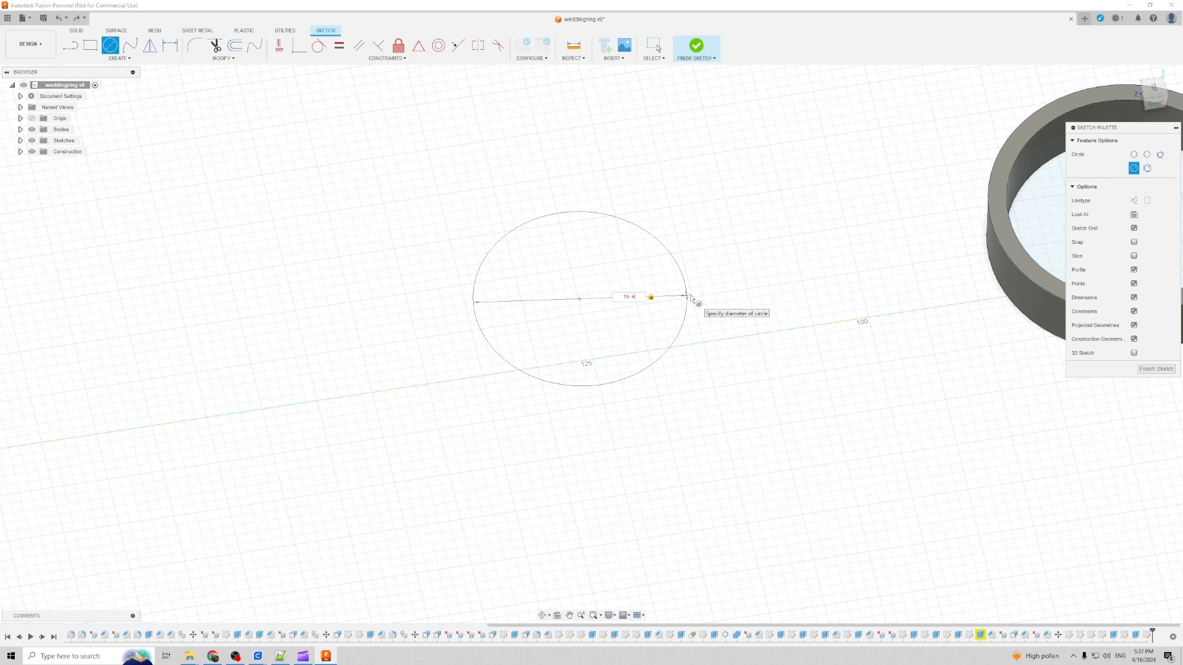
pyautogui.press('Return')
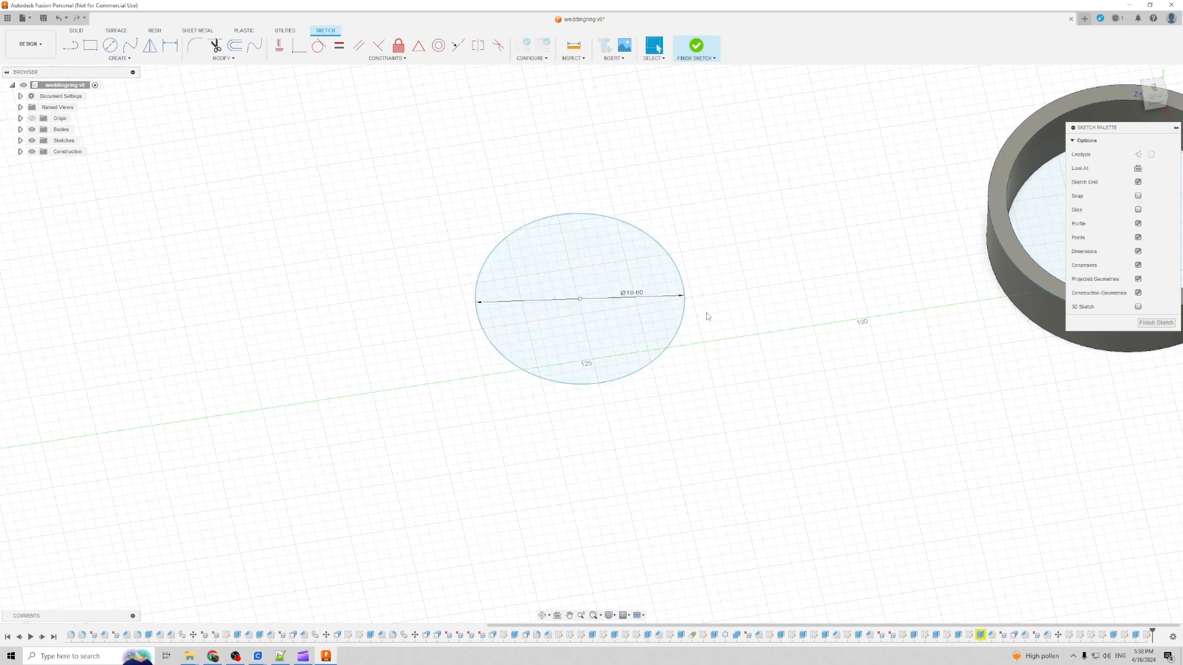
# Step: Offset the 18.60 mm circle outward by 1.65 mm
pyautogui.write('soffset')
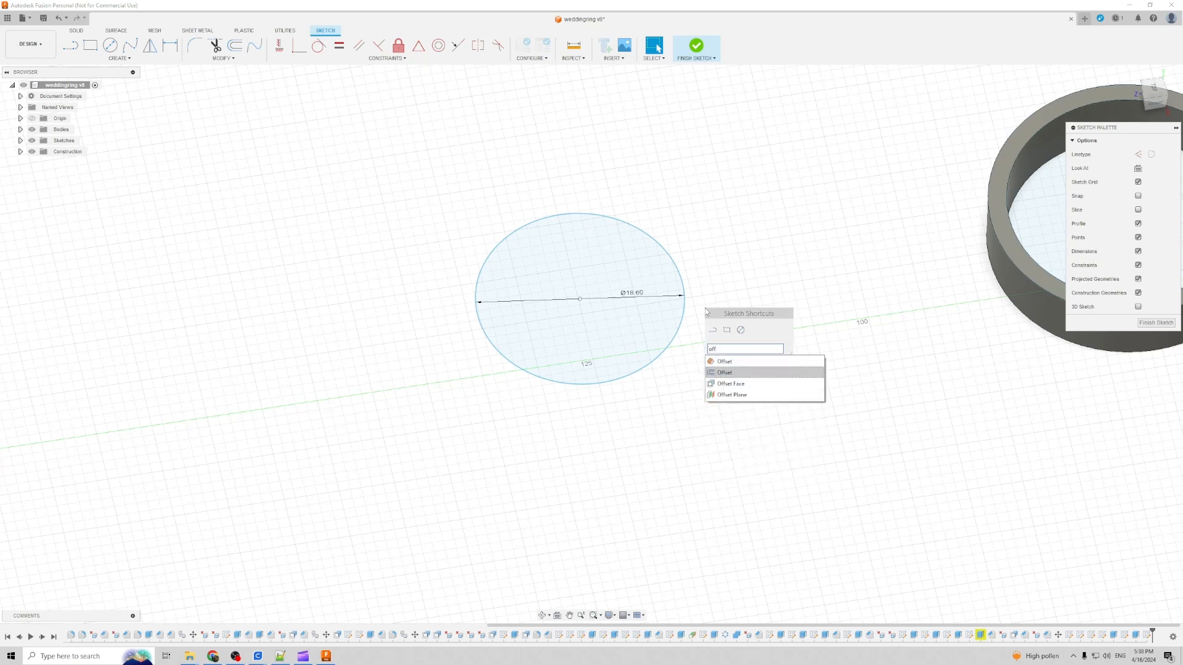
pyautogui.press('Return')
pyautogui.click(684, 305)
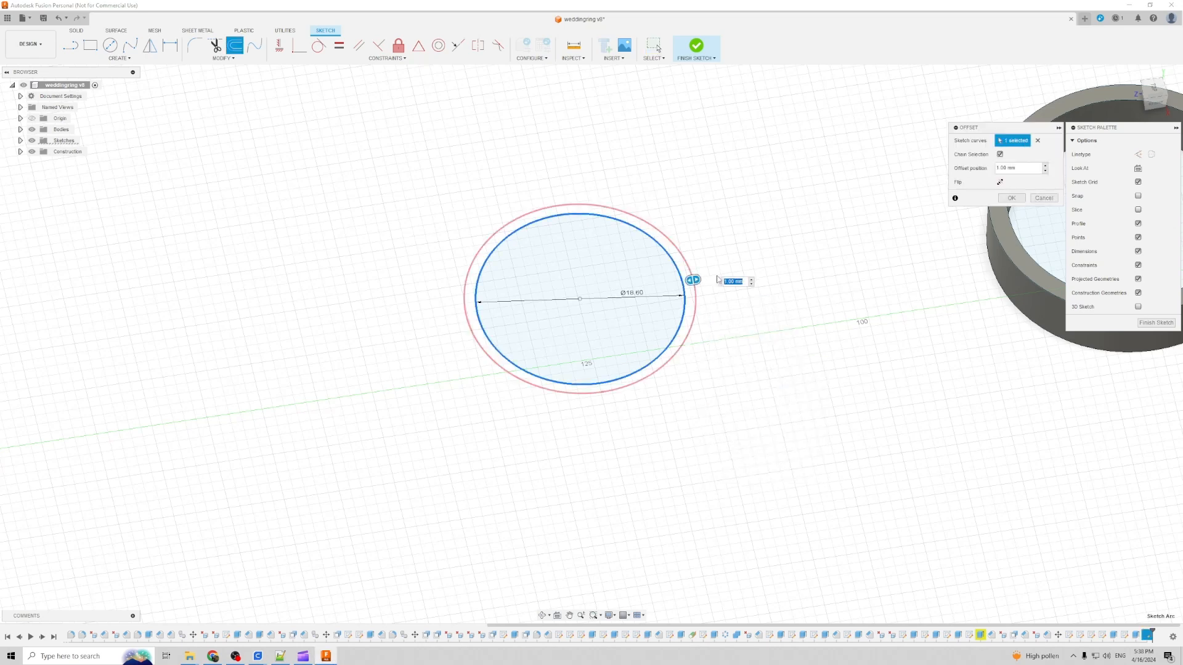
pyautogui.moveTo(718, 279); pyautogui.dragTo(719, 279)
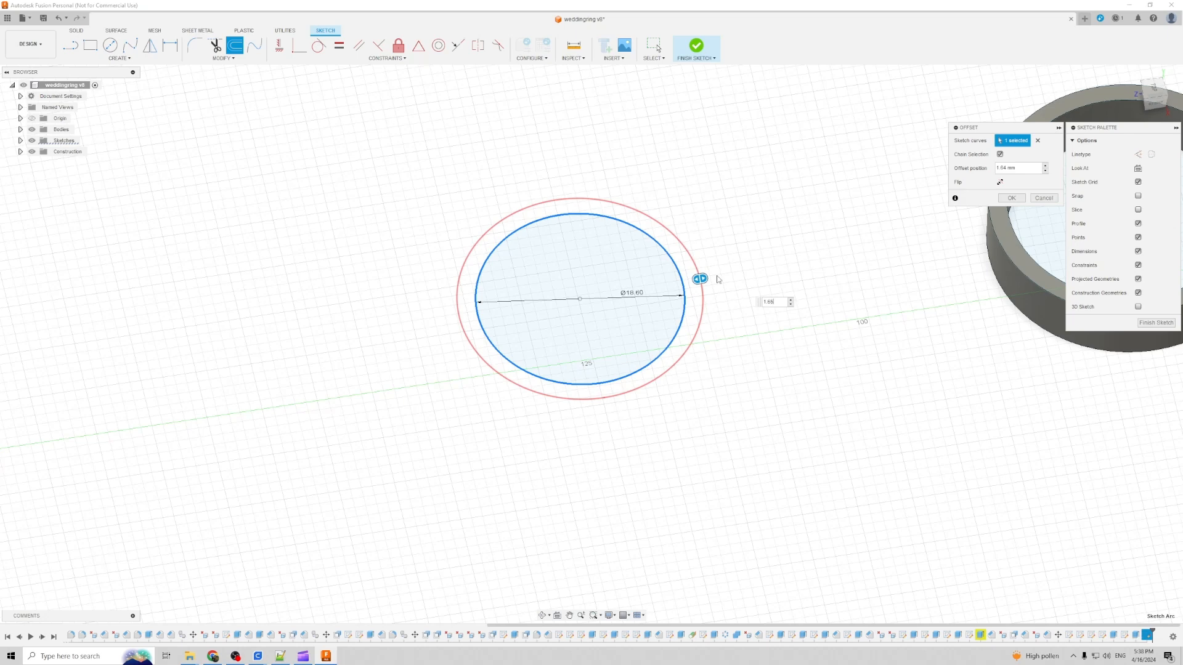
pyautogui.press('Return')
# Step: Extrude the ring-shaped profile between the 18.60 mm circle and its offset as a new body
pyautogui.click(701, 280)
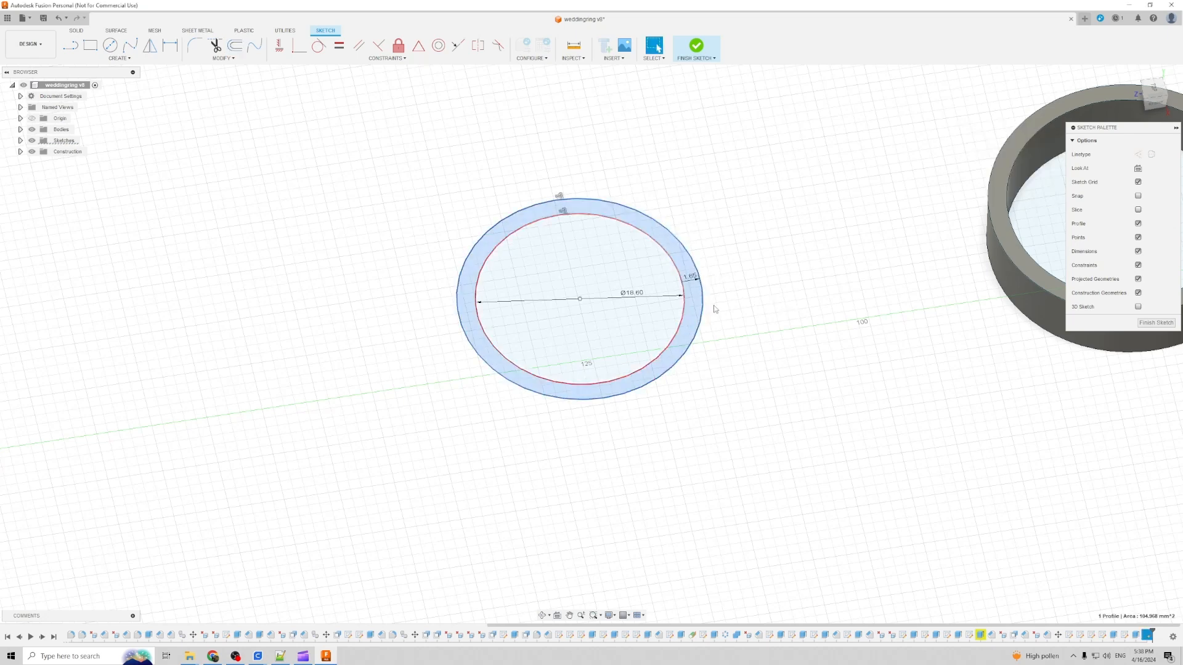
pyautogui.press('e')
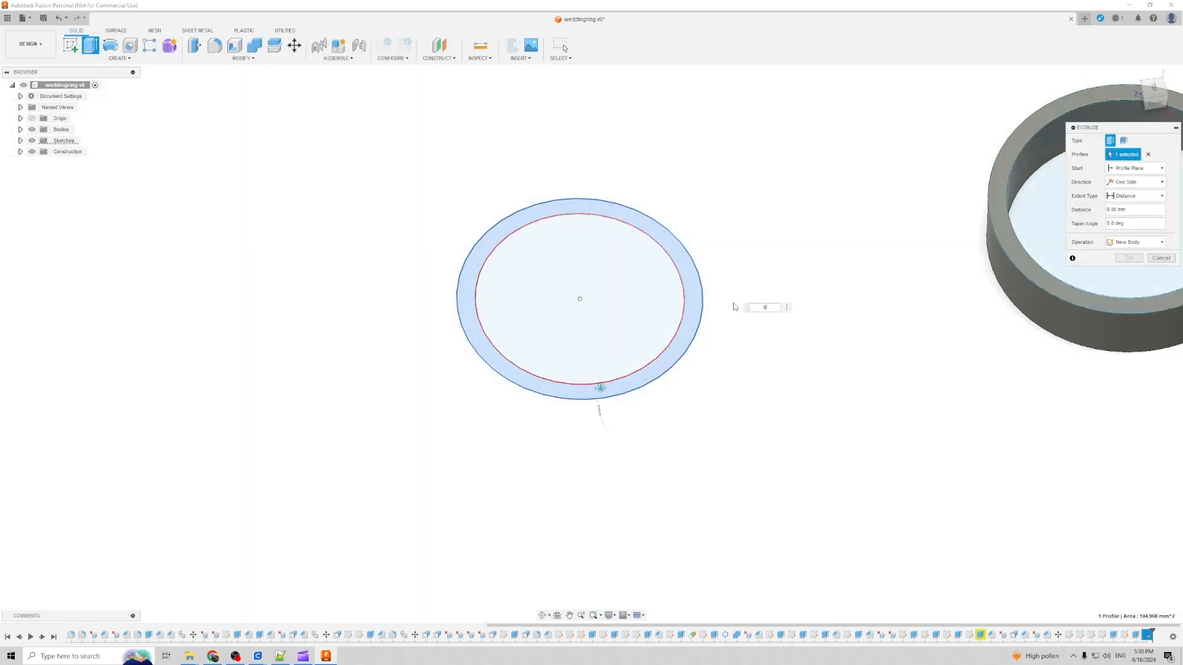
pyautogui.press('Return')
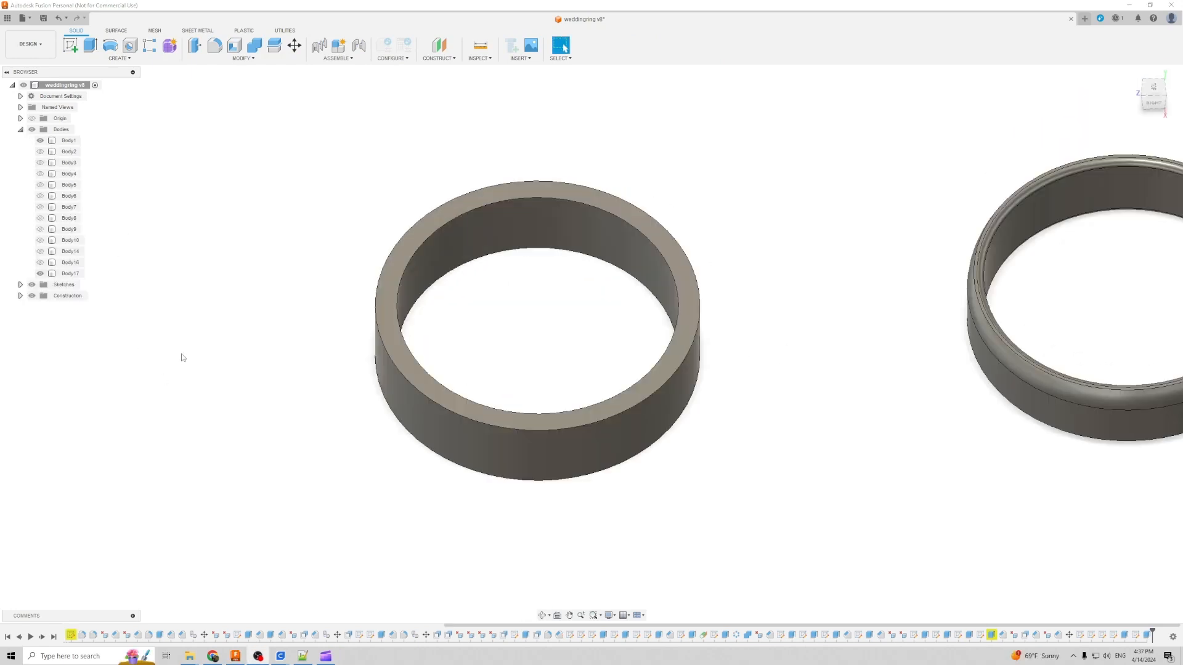
pyautogui.keyDown('shift'); pyautogui.moveTo(702, 391); pyautogui.dragTo(800, 370, button='middle'); pyautogui.keyUp('shift')
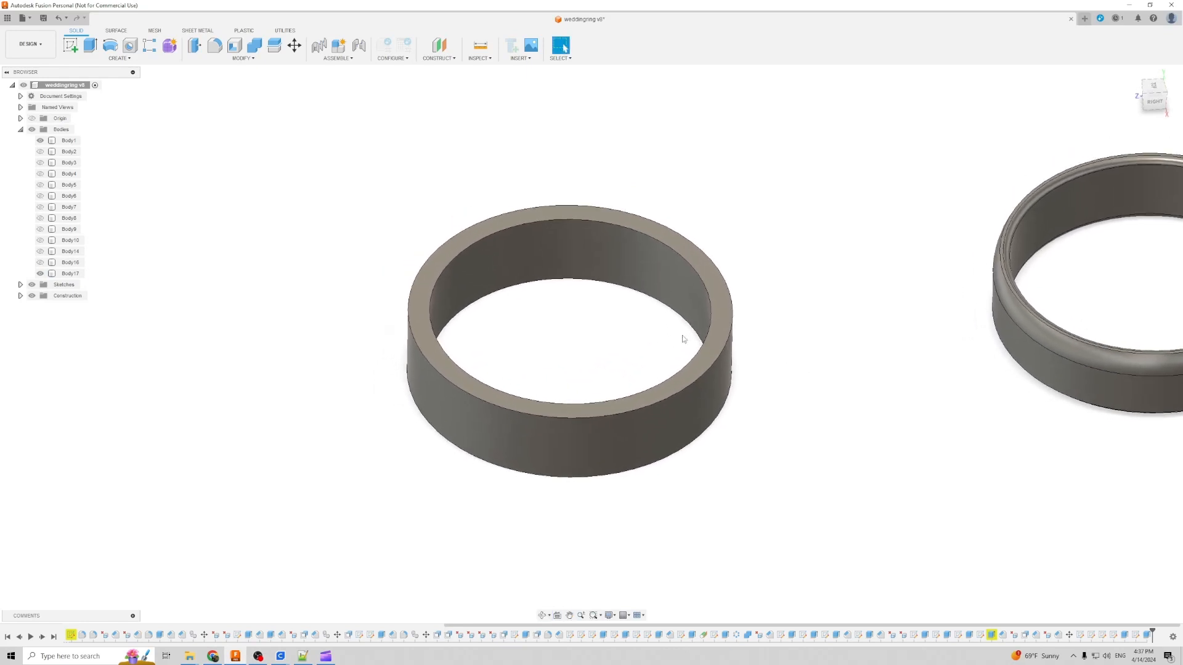
pyautogui.scroll(2, 667, 343)
pyautogui.scroll(-2, 615, 367)
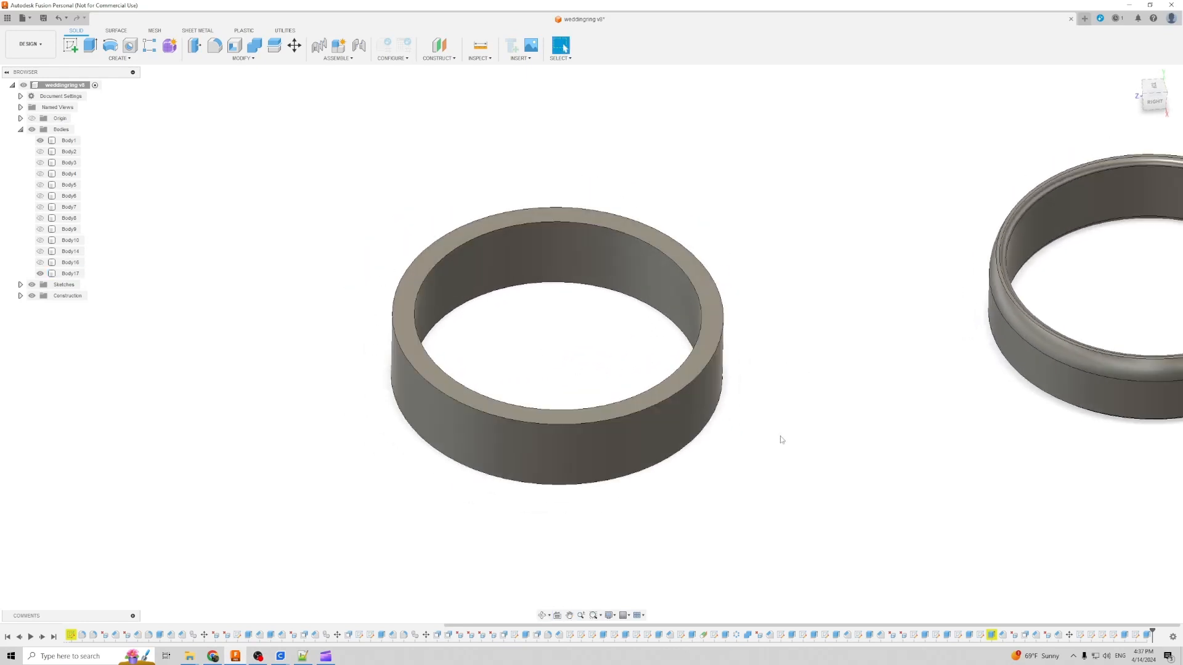
pyautogui.scroll(1, 462, 443)
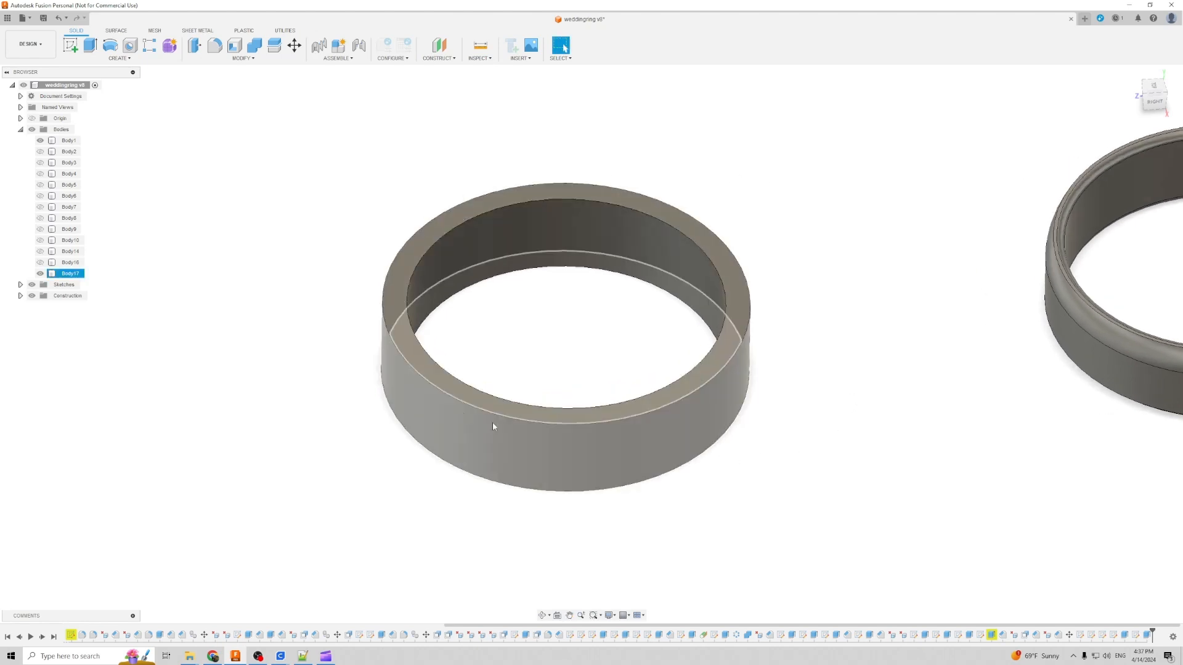
# Step: Export the new plain ring body for 3D printing as a binary STL in millimetres, saved to the Desktop
pyautogui.moveTo(840, 438)
pyautogui.keyDown('shift'); pyautogui.mouseDown(button='middle')
pyautogui.moveTo(845, 462)
pyautogui.moveTo(835, 433)
pyautogui.mouseUp(button='middle'); pyautogui.keyUp('shift')
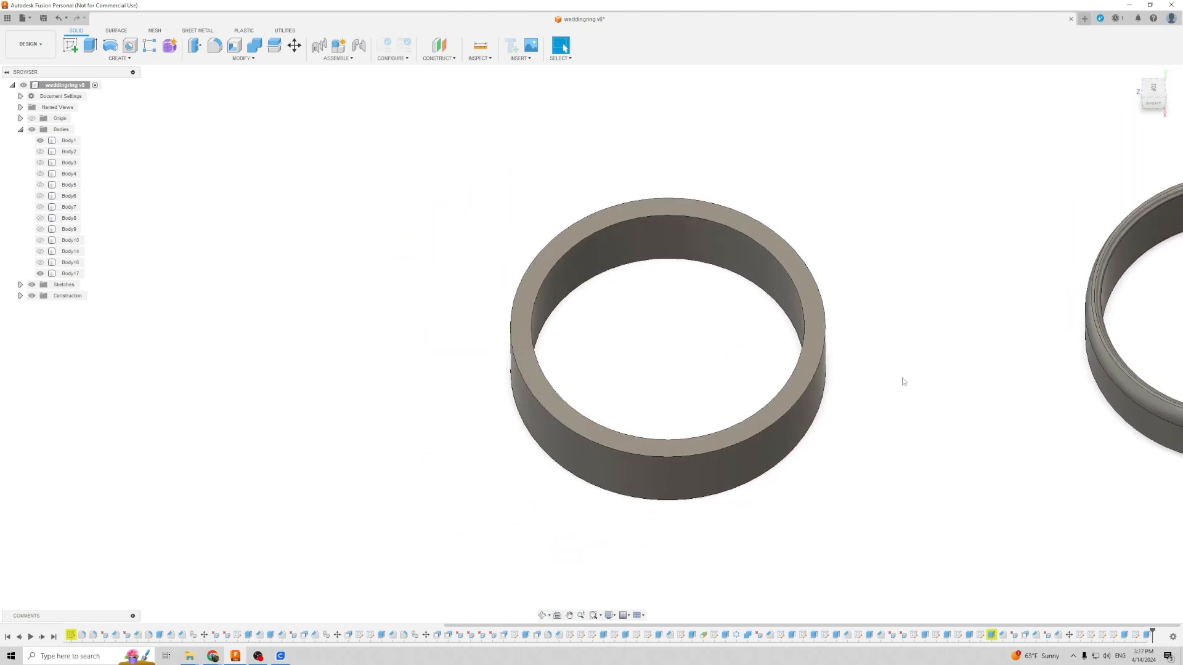
pyautogui.write('s3d pr')
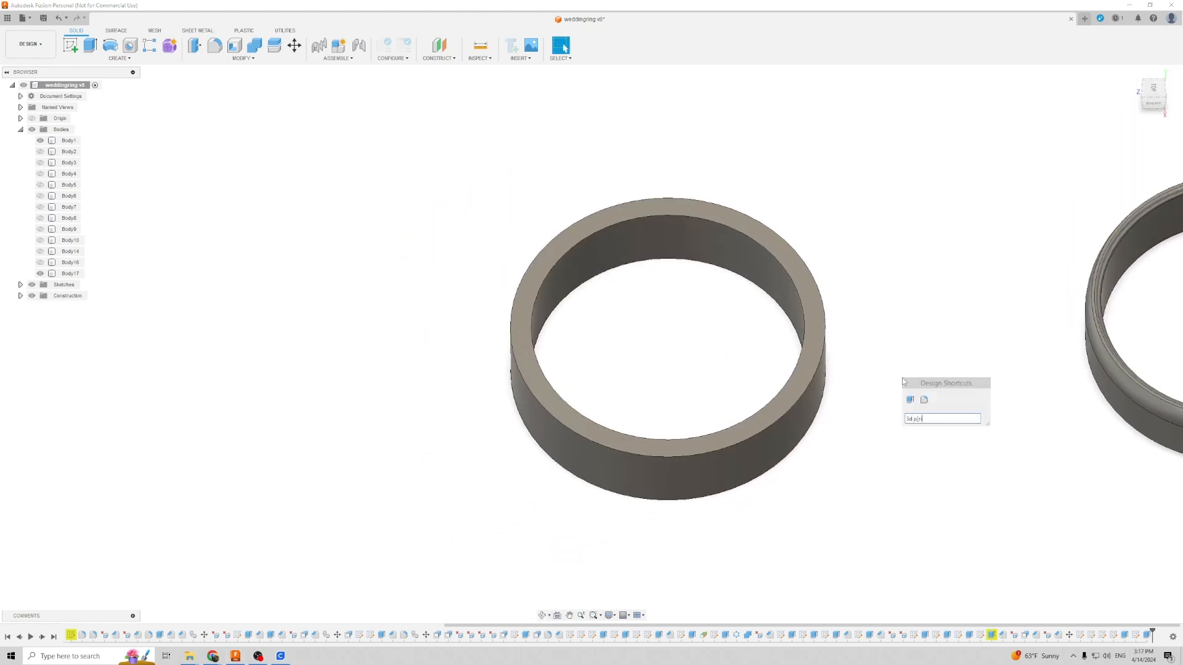
pyautogui.write('int')
pyautogui.press('Return')
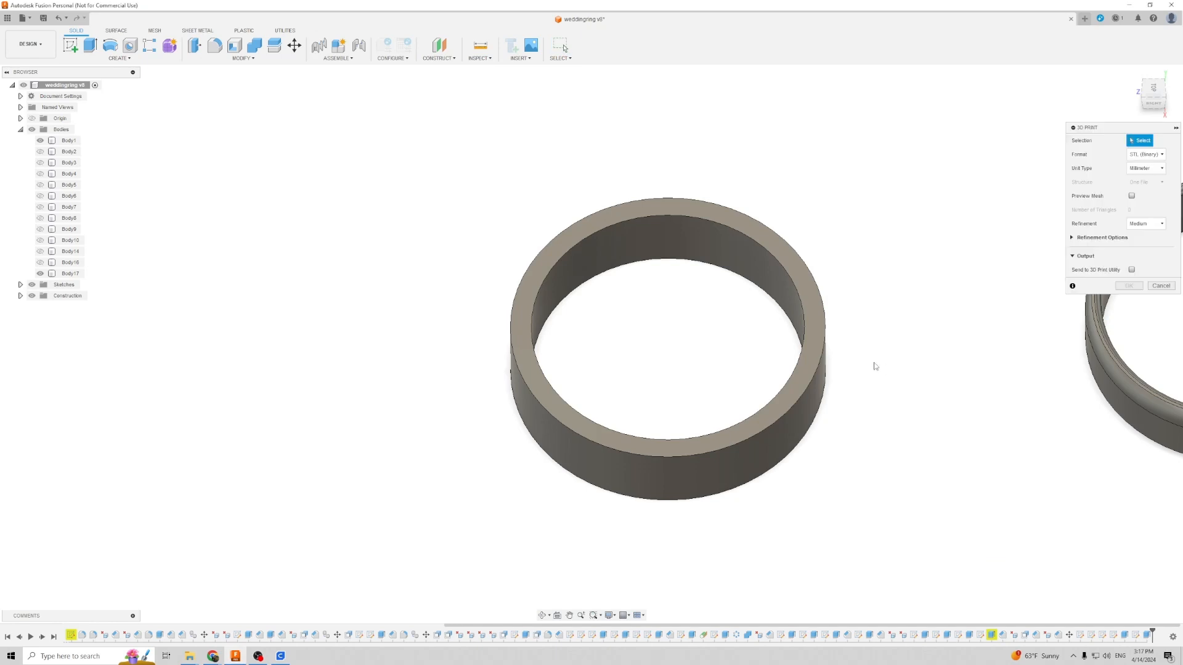
pyautogui.click(816, 369)
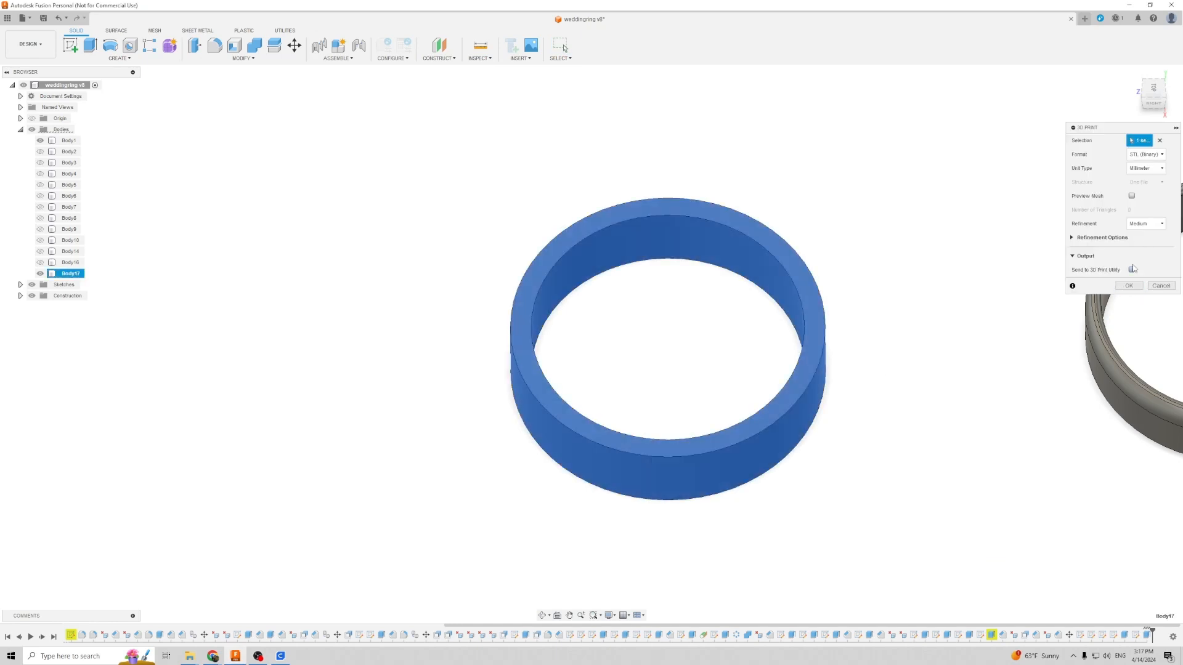
pyautogui.click(1129, 285)
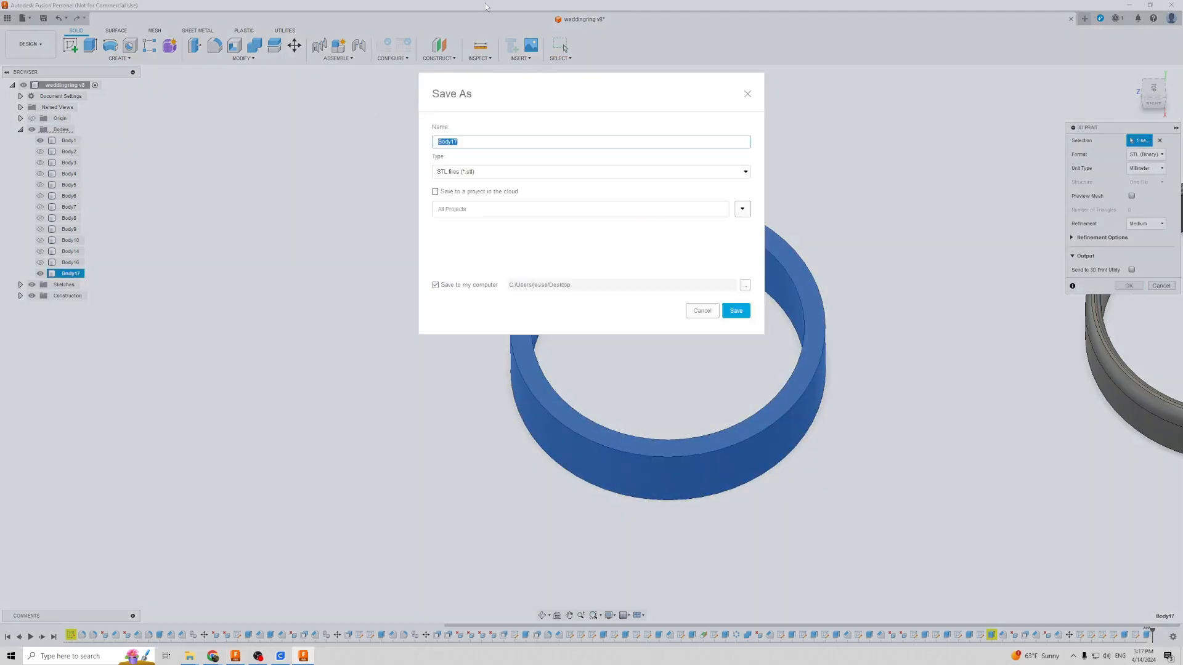
pyautogui.press('Return')
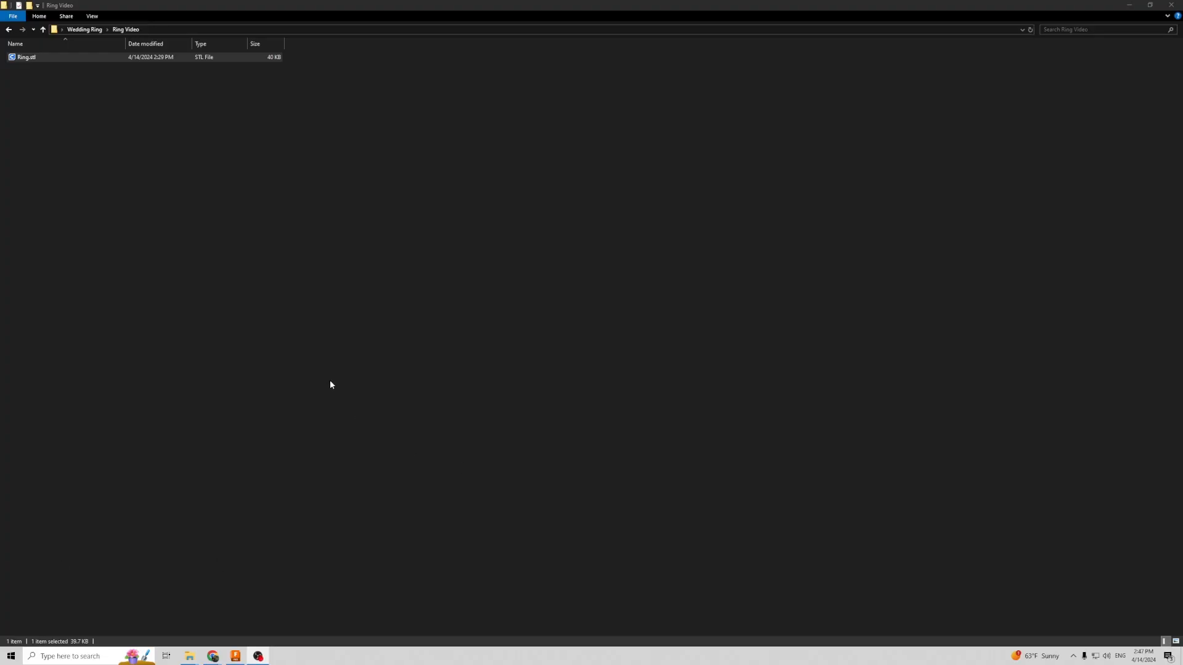
# Step: Open Ring.stl from the Ring Video folder in UltiMaker Cura and rotate the ring to lie flat on the build plate
pyautogui.click(18, 58)
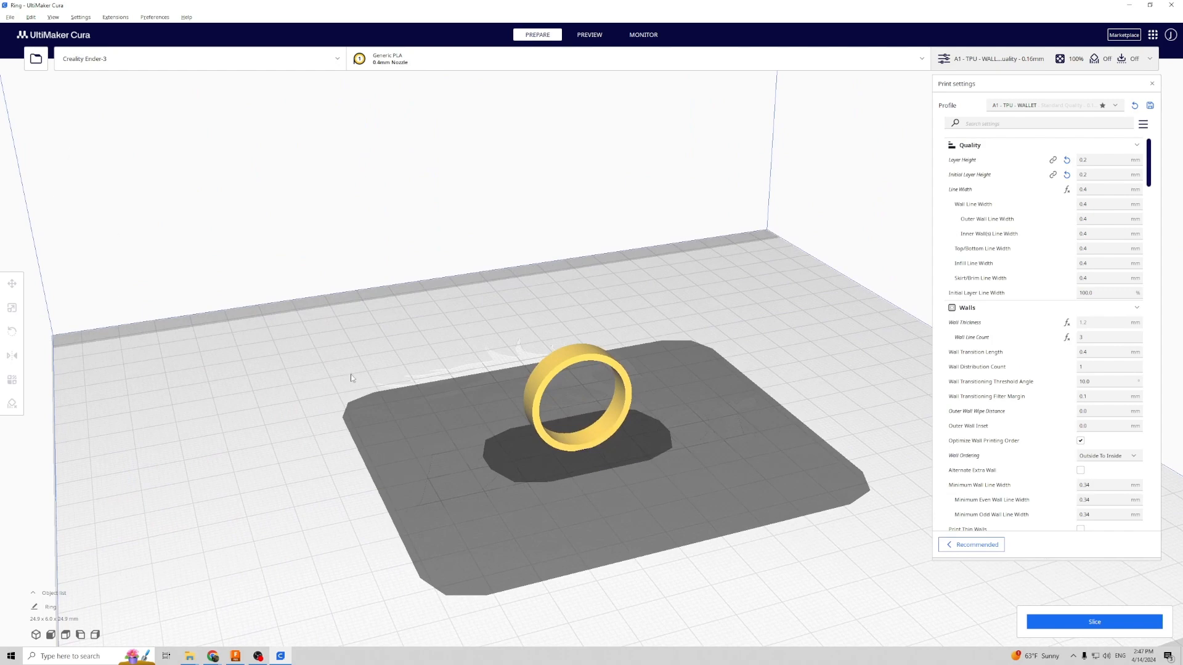
pyautogui.click(528, 379)
pyautogui.press('r')
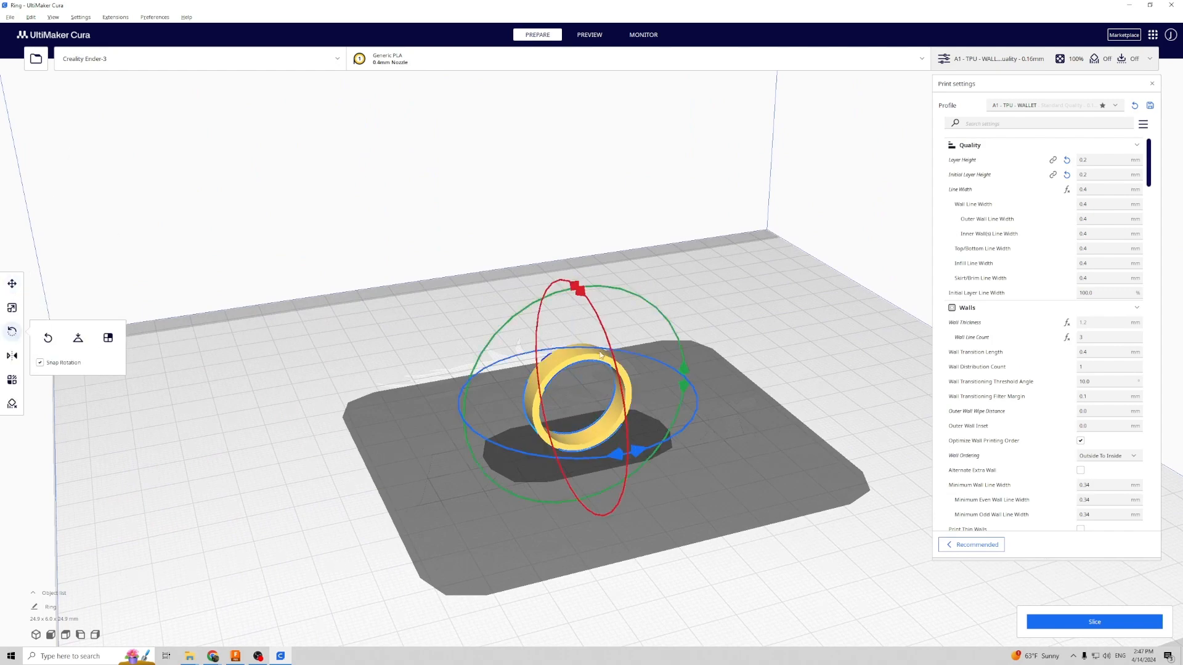
pyautogui.moveTo(580, 291); pyautogui.dragTo(639, 505)
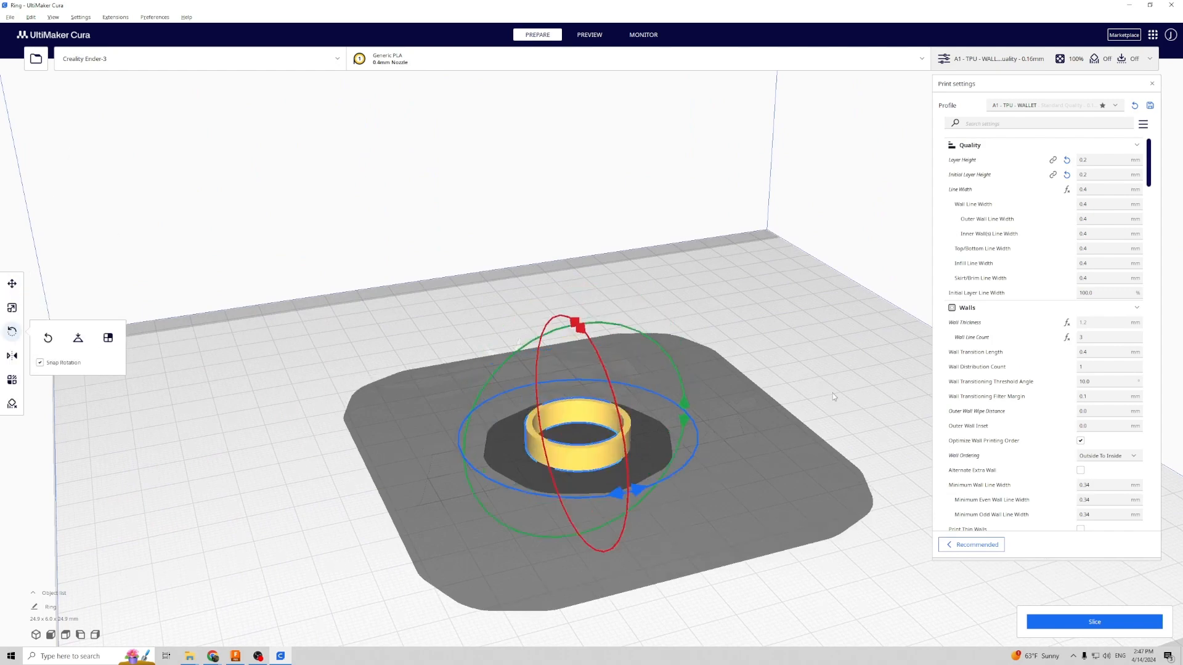
# Step: Slice the flat-lying ring and open its layer preview
pyautogui.moveTo(867, 370); pyautogui.dragTo(815, 380, button='right')
pyautogui.moveTo(713, 436); pyautogui.dragTo(708, 401, button='middle')
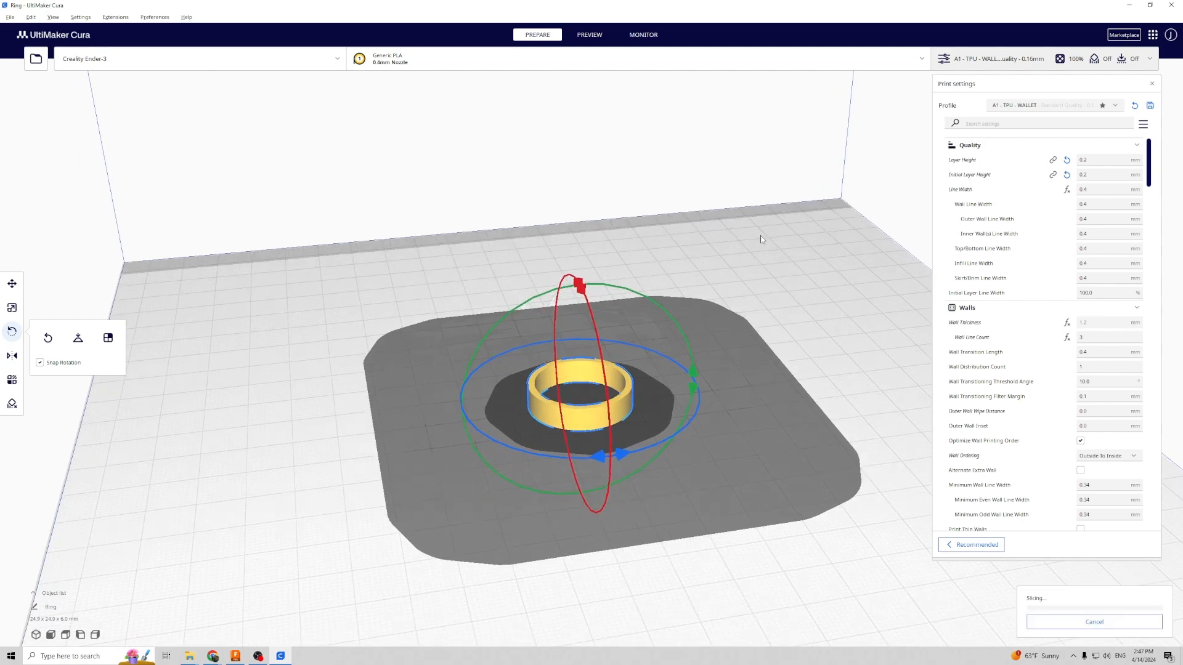
pyautogui.click(589, 34)
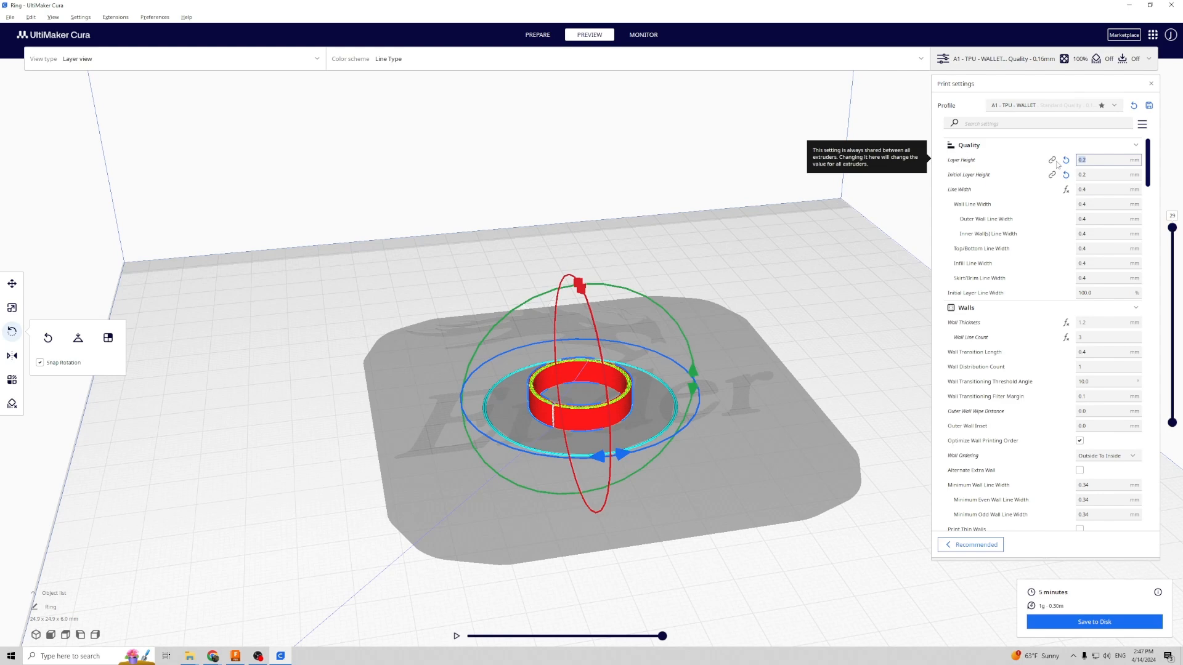
# Step: Set both the layer height and the initial layer height to 0.1 mm and reslice the ring
pyautogui.write('0.1')
pyautogui.click(1105, 176)
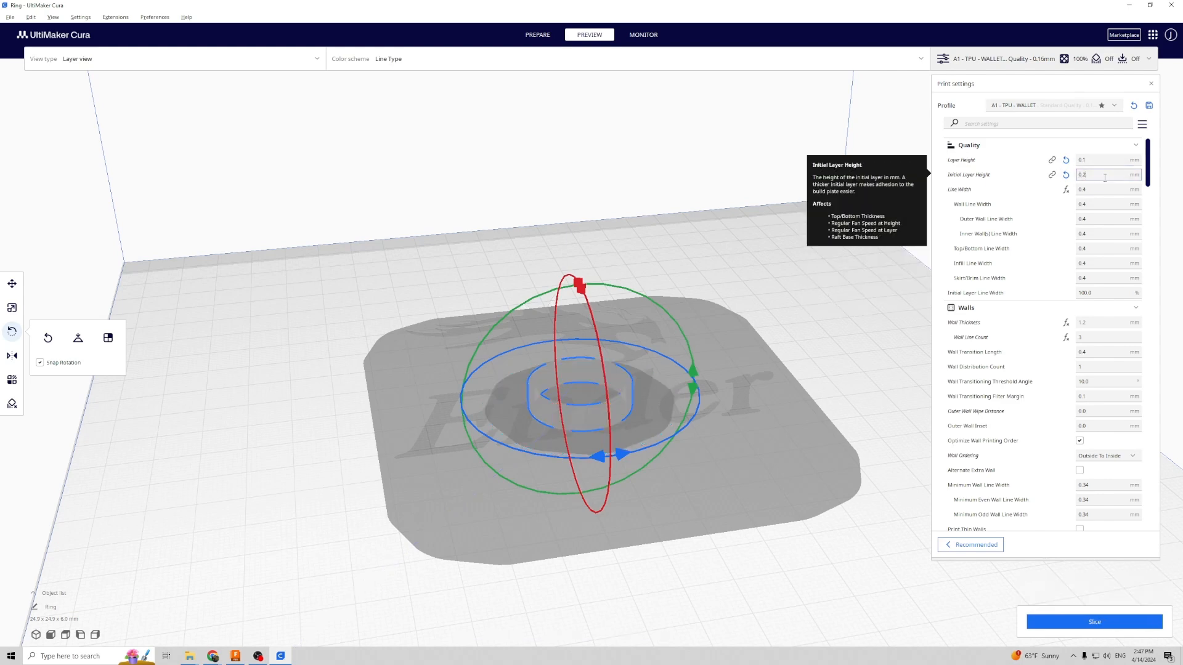
pyautogui.write('0.')
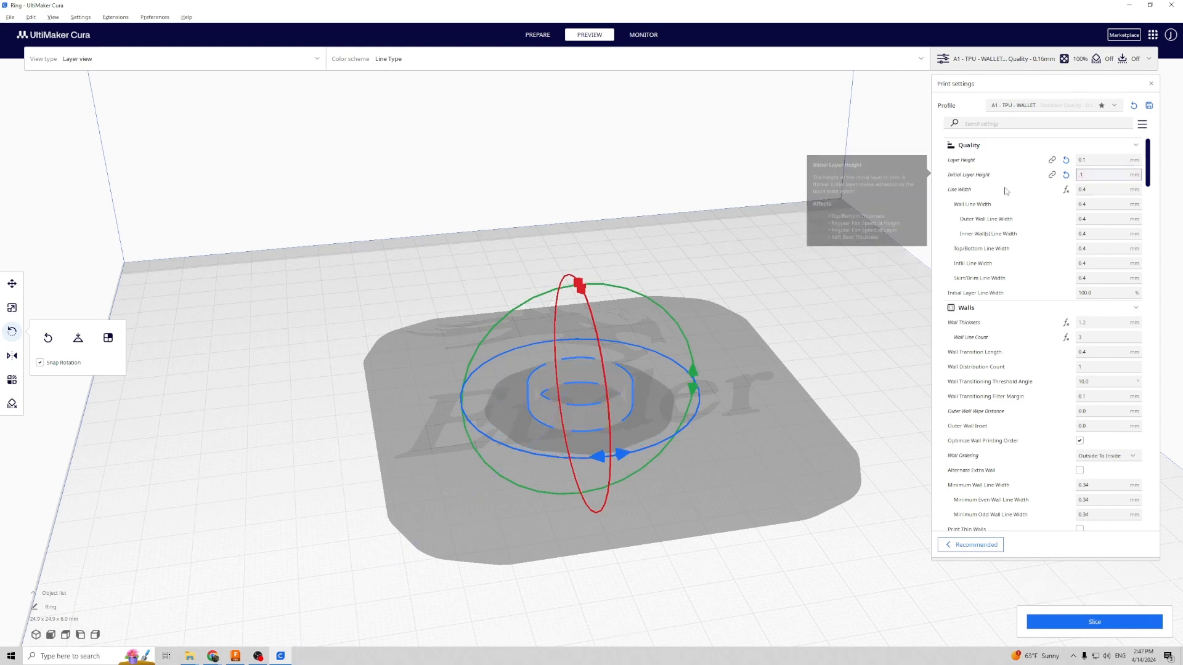
pyautogui.click(871, 234)
pyautogui.moveTo(863, 393); pyautogui.dragTo(735, 404, button='right')
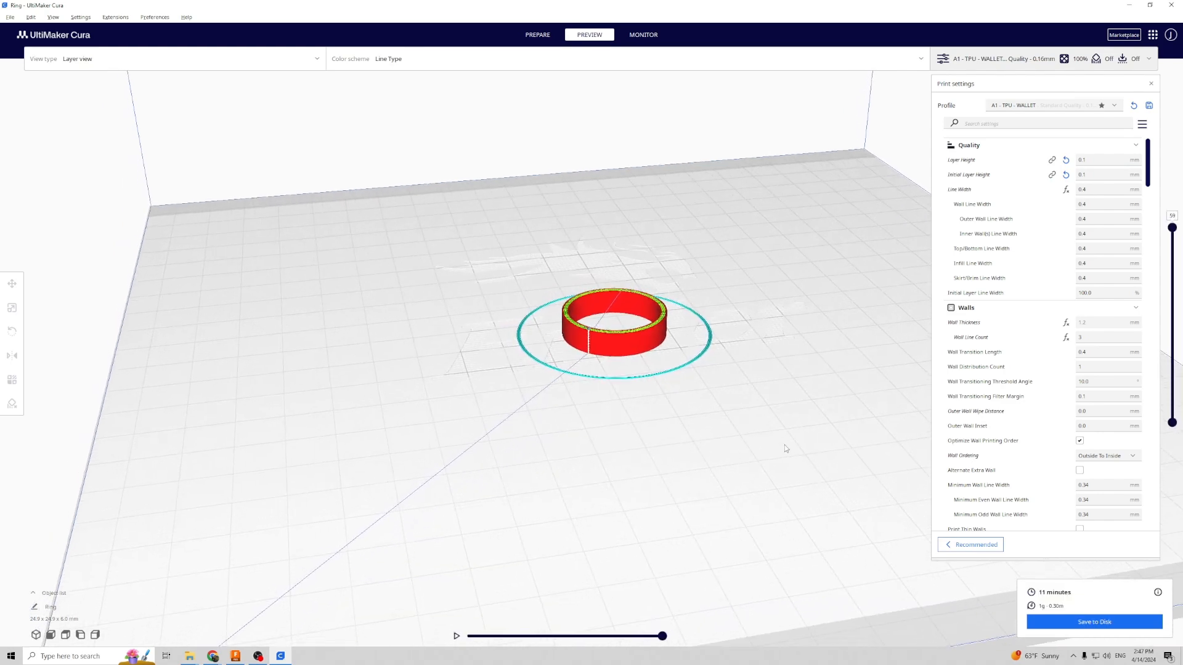
pyautogui.moveTo(785, 446); pyautogui.dragTo(797, 400, button='right')
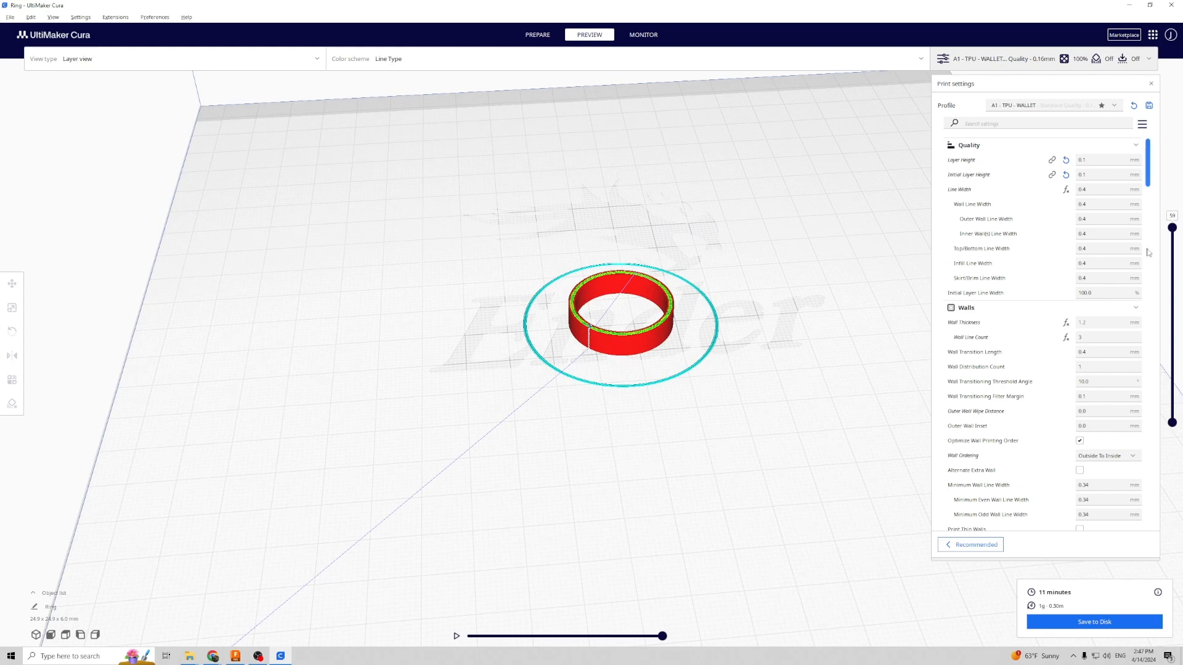
# Step: Set the experimental Slicing Tolerance to Inclusive, reslice and check the ring's top-layer toolpath
pyautogui.moveTo(1149, 165); pyautogui.dragTo(1152, 171)
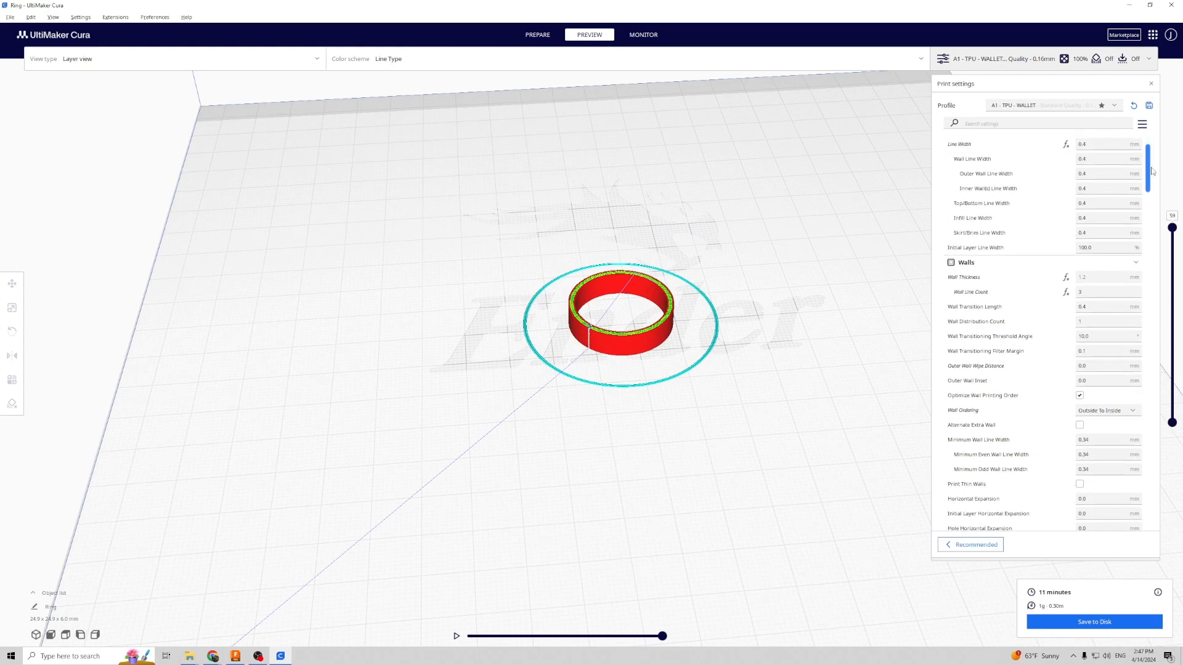
pyautogui.scroll(-15, 976, 528)
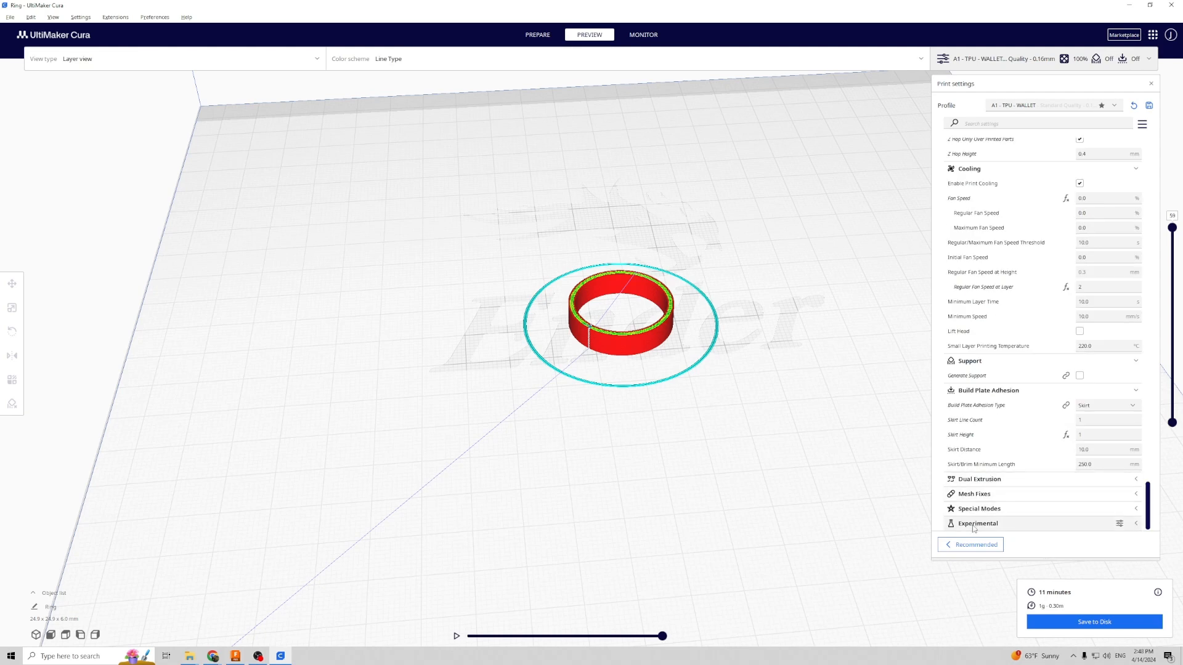
pyautogui.click(971, 525)
pyautogui.scroll(-5, 1012, 490)
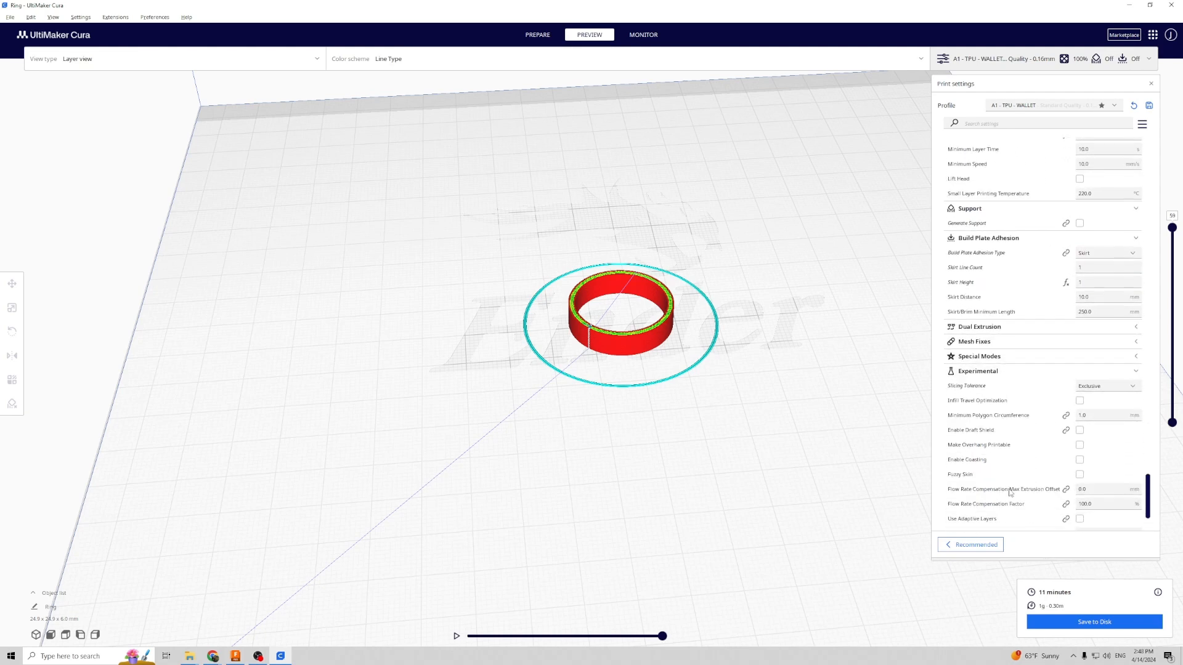
pyautogui.scroll(-1, 983, 390)
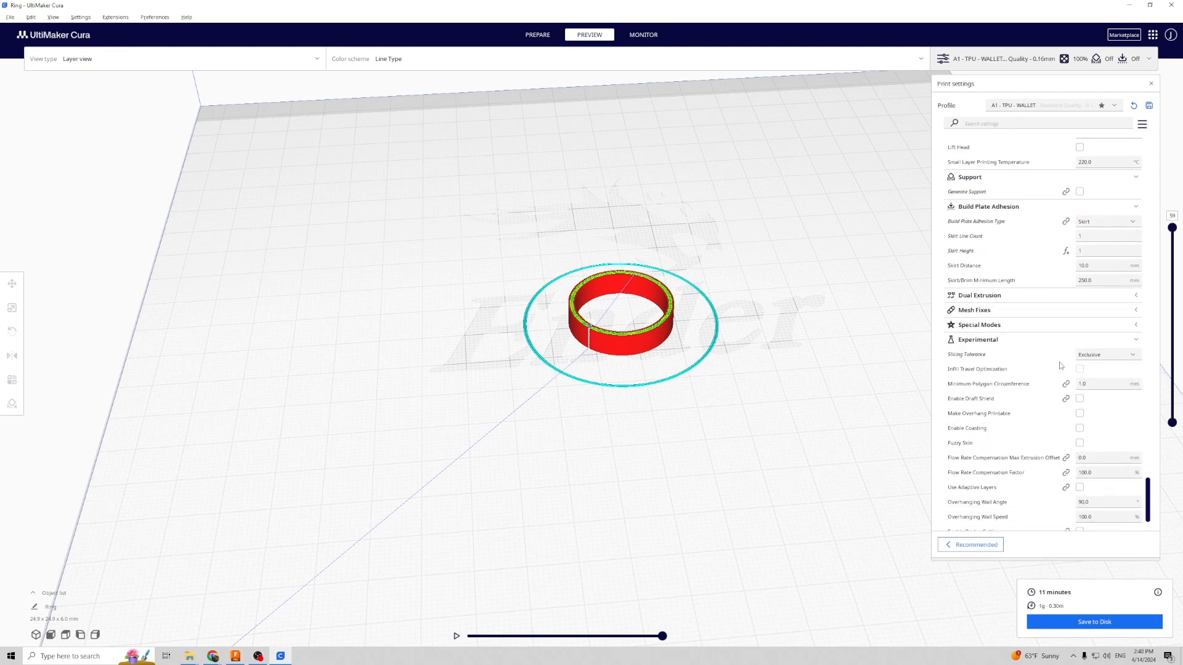
pyautogui.click(1100, 356)
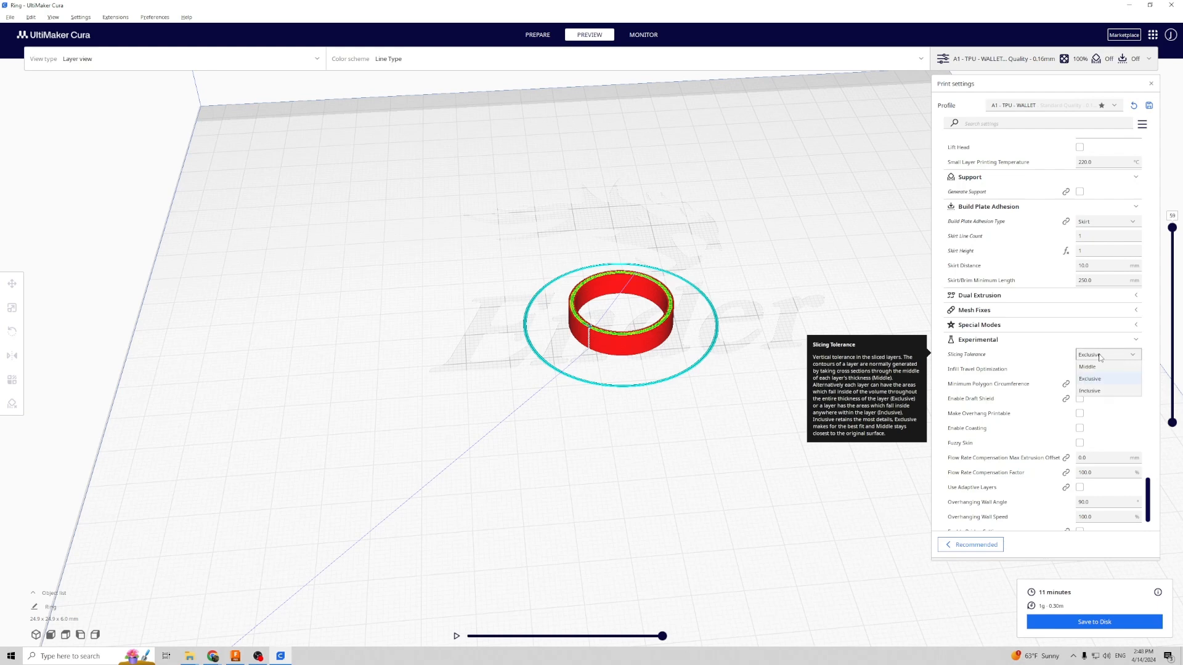
pyautogui.click(1092, 392)
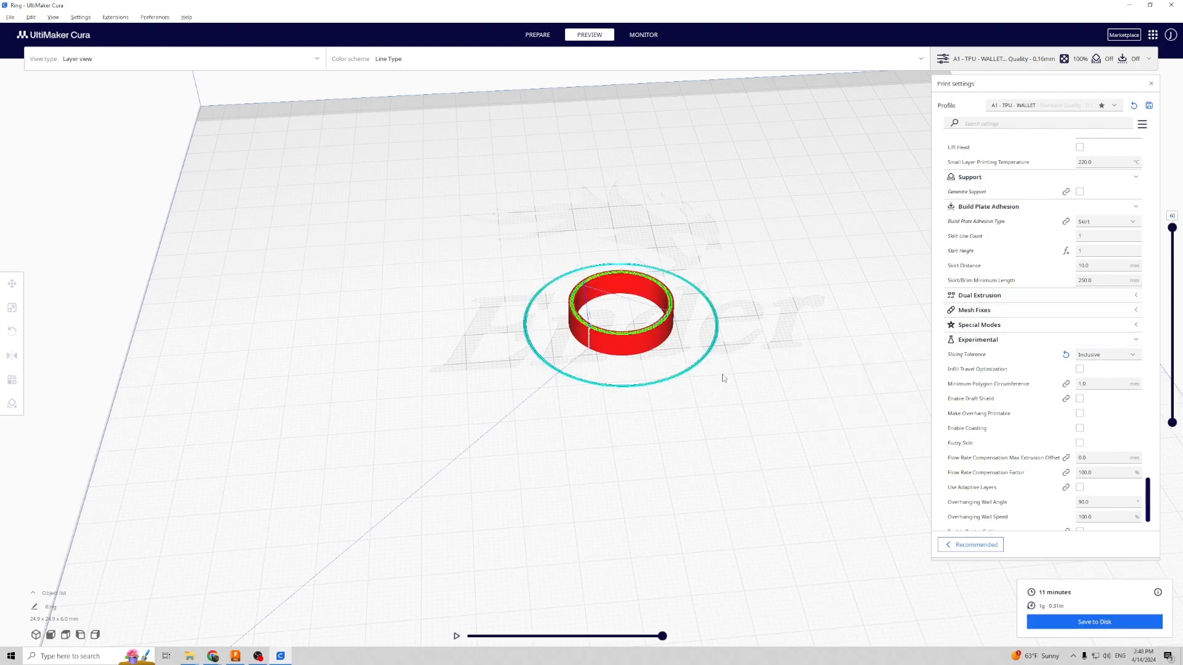
pyautogui.scroll(5, 724, 377)
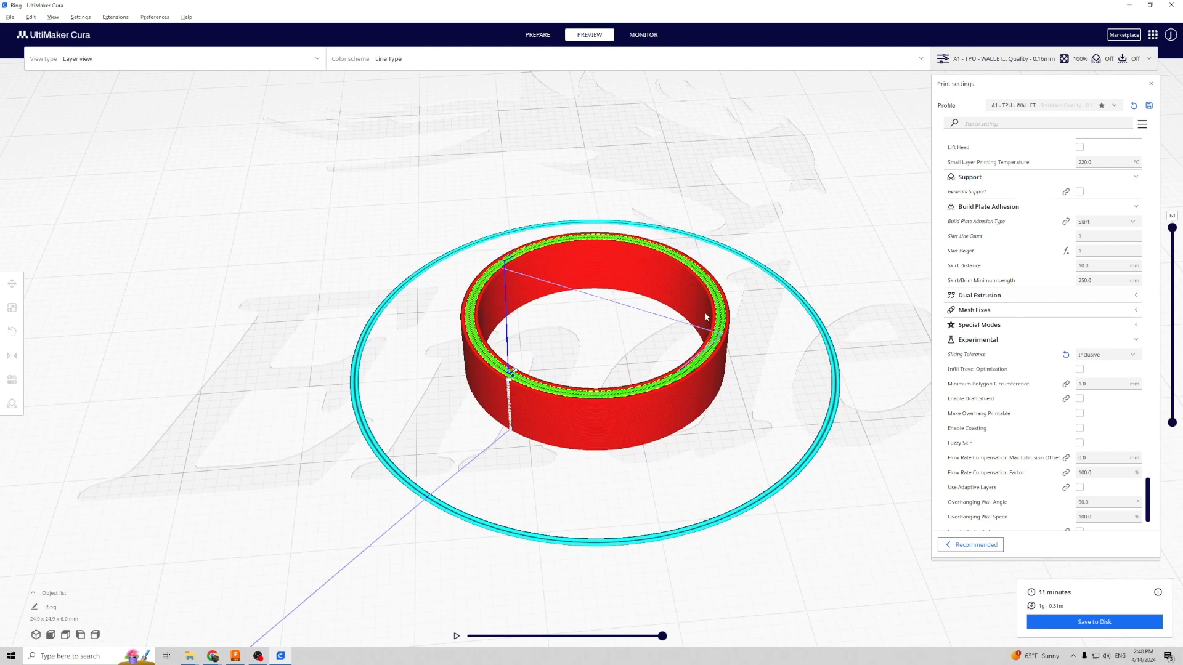
pyautogui.moveTo(665, 640)
pyautogui.mouseDown()
pyautogui.moveTo(595, 636)
pyautogui.moveTo(663, 634)
pyautogui.mouseUp()
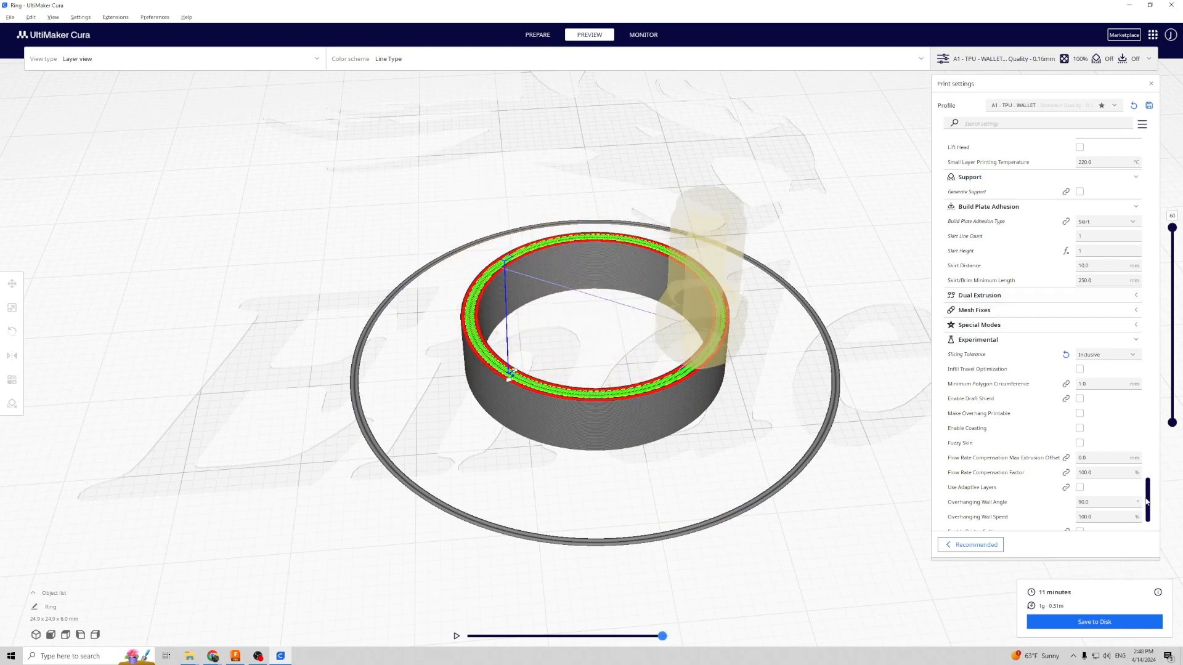
# Step: Find the ironing setting, disable it, and reslice the ring to check its top-layer toolpath
pyautogui.click(1011, 125)
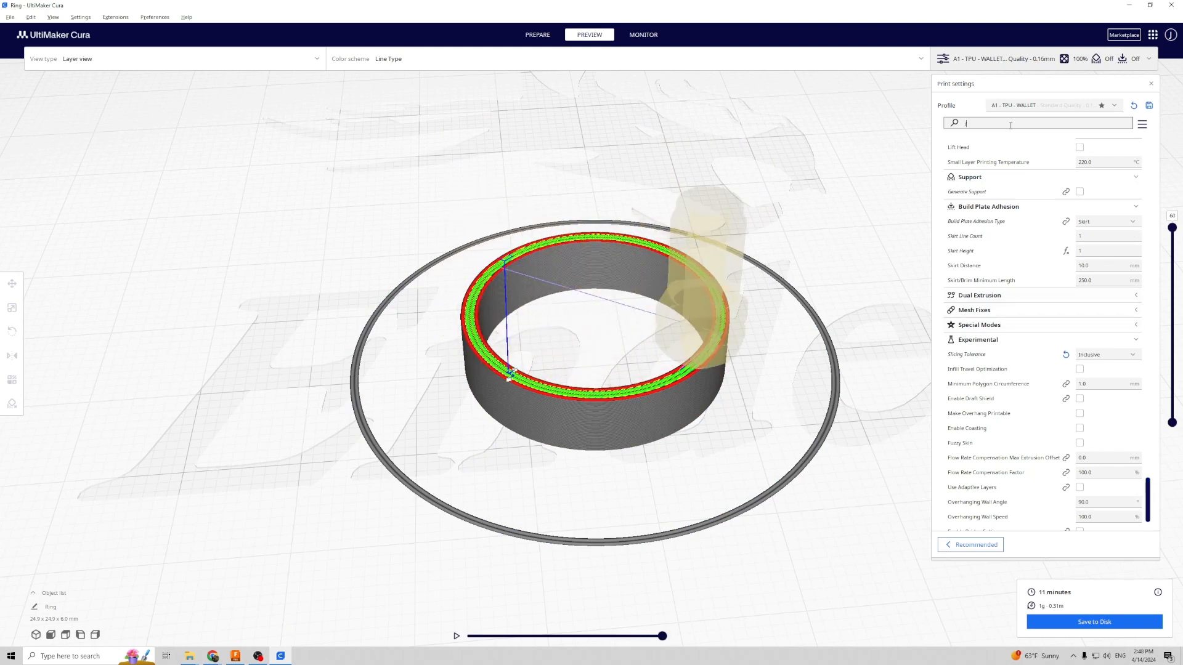
pyautogui.click(1086, 161)
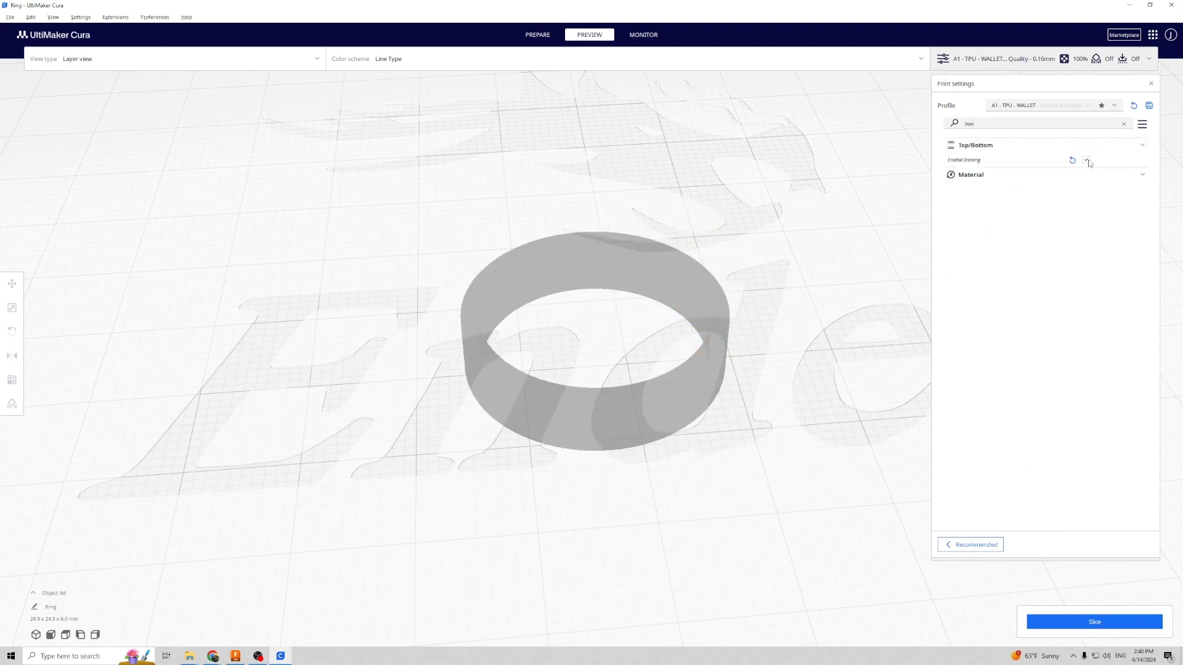
pyautogui.click(1125, 124)
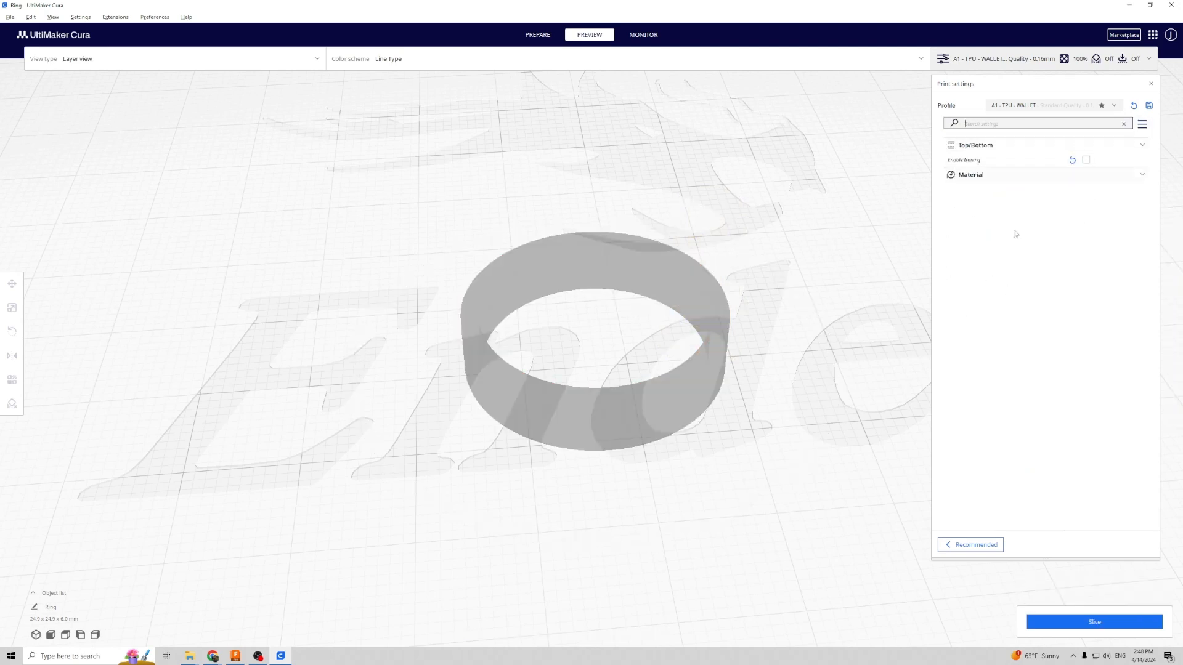
pyautogui.click(1094, 628)
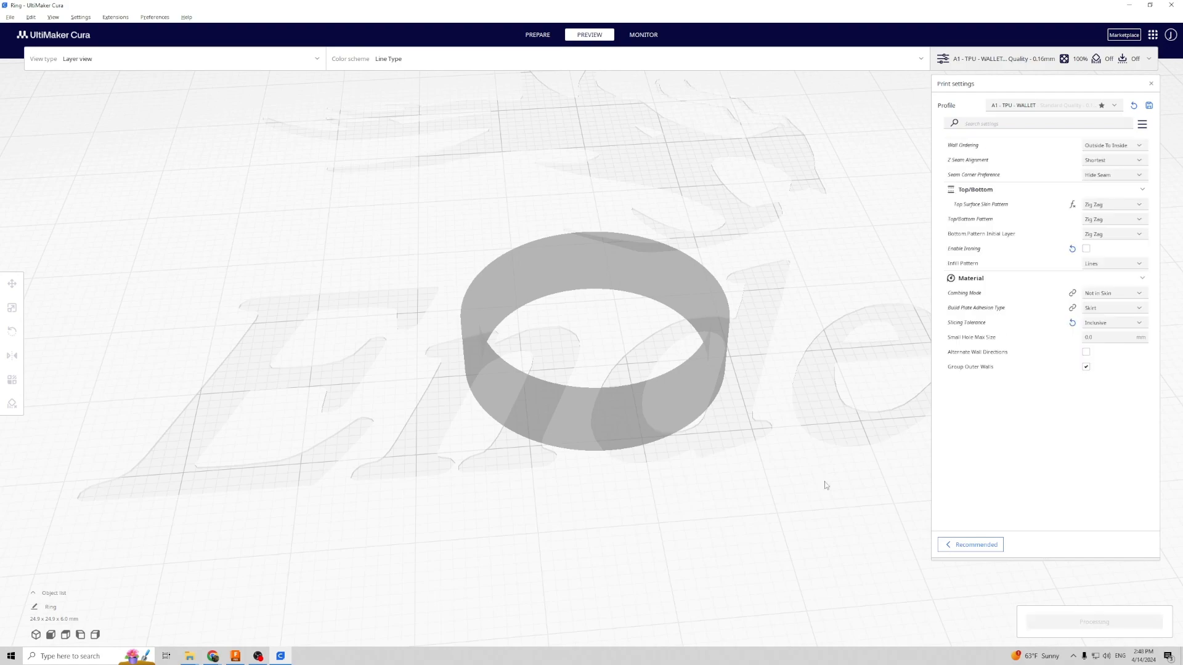
pyautogui.moveTo(811, 354); pyautogui.dragTo(613, 542, button='right')
pyautogui.moveTo(663, 636)
pyautogui.mouseDown()
pyautogui.moveTo(542, 636)
pyautogui.moveTo(661, 628)
pyautogui.mouseUp()
# Step: Set Wall Ordering to Inside To Outside and reslice the ring
pyautogui.scroll(-5, 1153, 183)
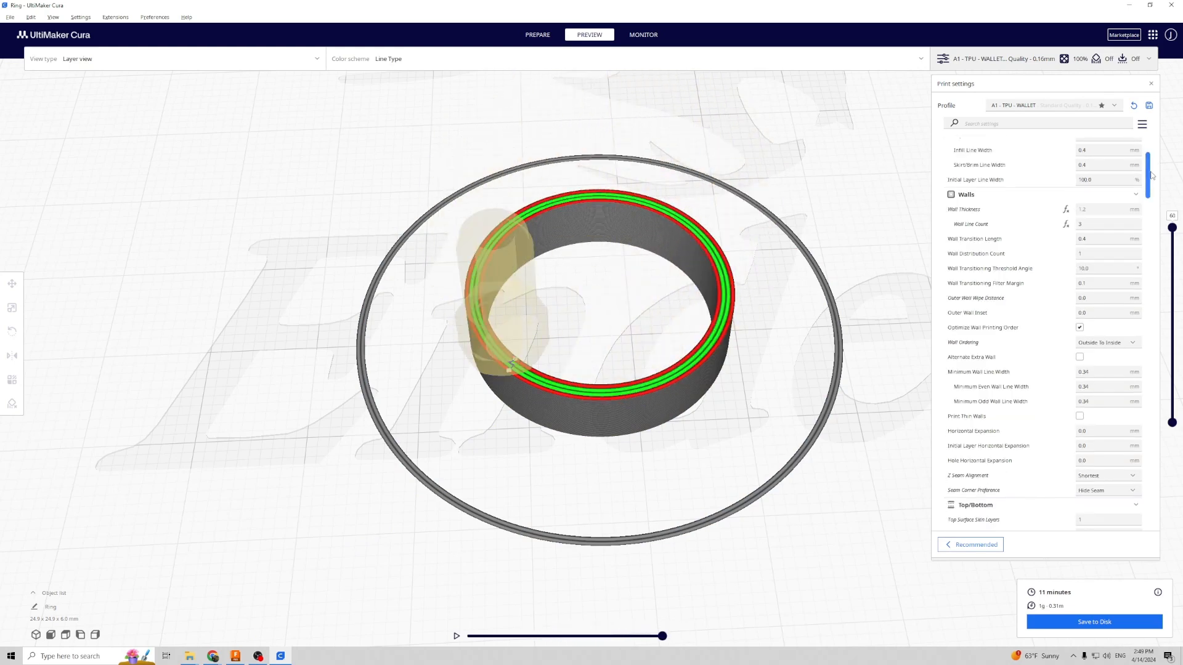
pyautogui.moveTo(1153, 183); pyautogui.dragTo(1153, 188)
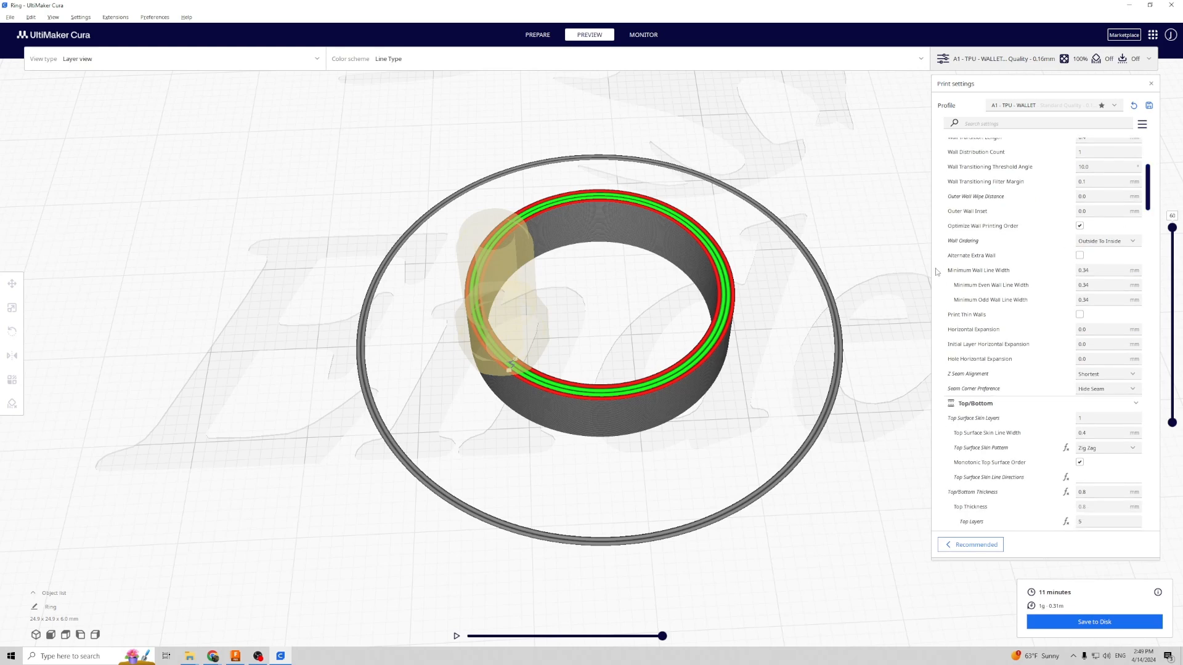
pyautogui.moveTo(948, 247)
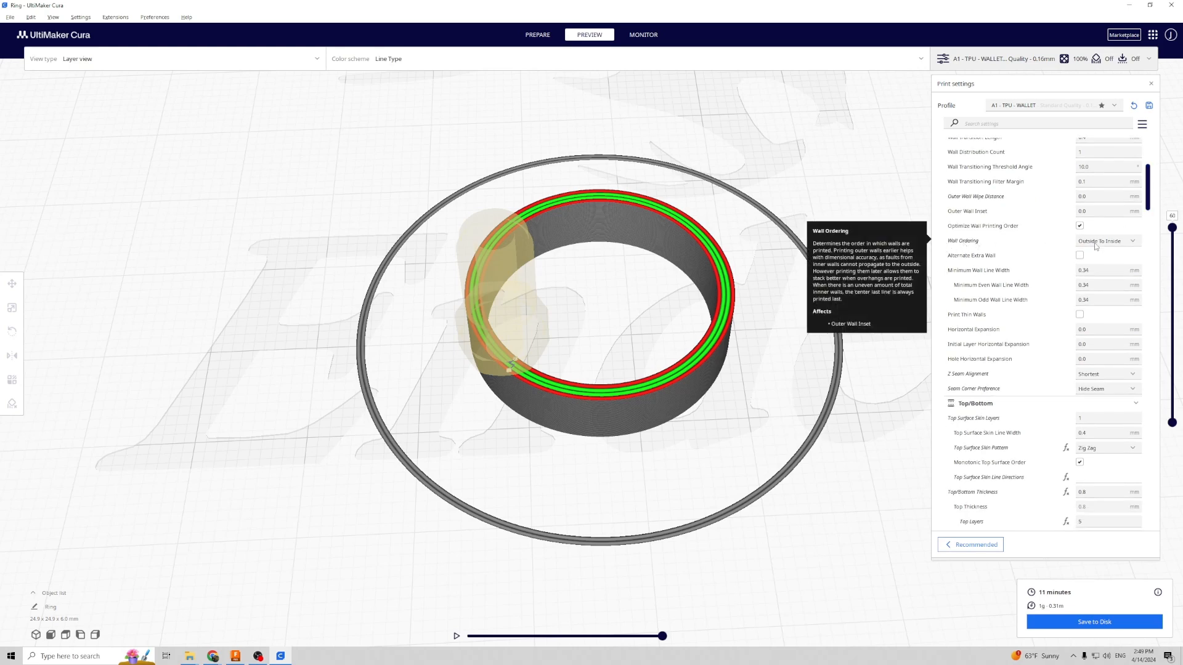
pyautogui.click(1117, 243)
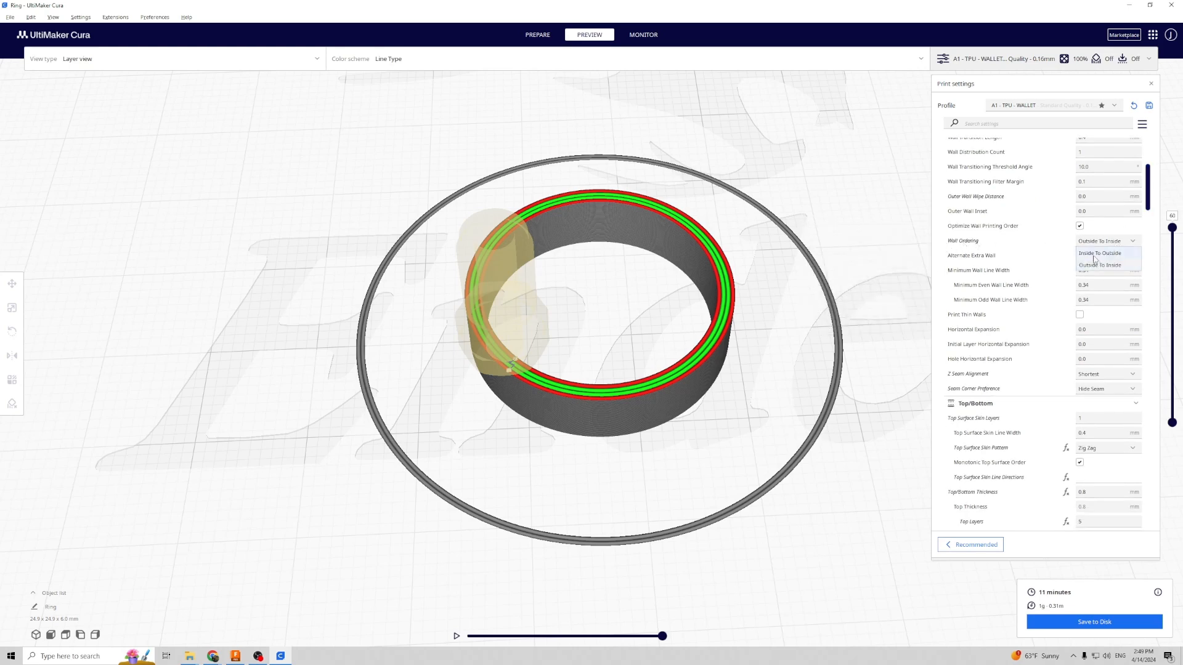
pyautogui.click(1095, 254)
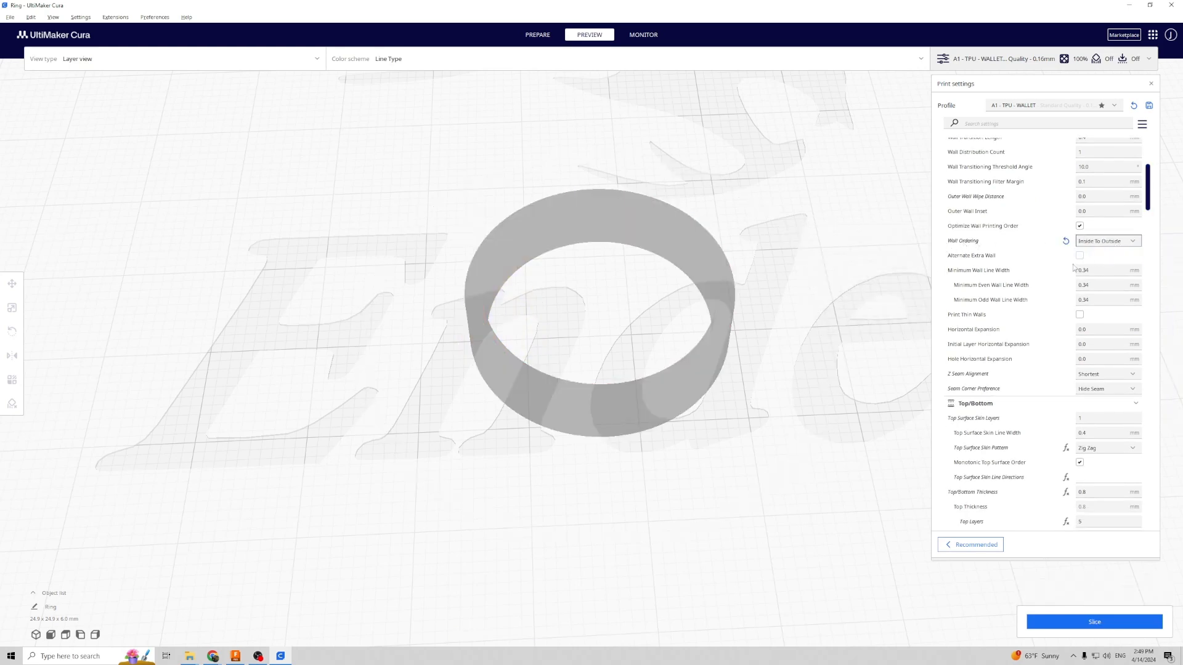
pyautogui.click(1102, 619)
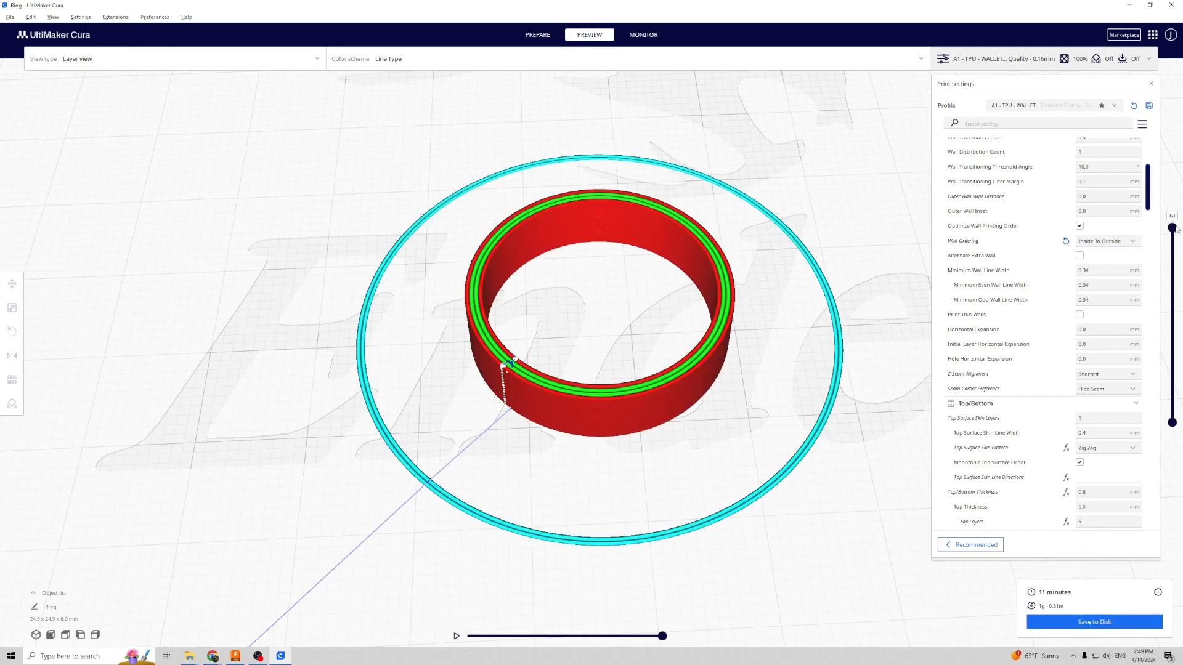
# Step: Examine the order in which the first layer's walls are printed, and restore the preview to all layers
pyautogui.moveTo(1173, 227); pyautogui.dragTo(1173, 409)
pyautogui.moveTo(662, 636)
pyautogui.mouseDown()
pyautogui.moveTo(583, 636)
pyautogui.moveTo(670, 633)
pyautogui.mouseUp()
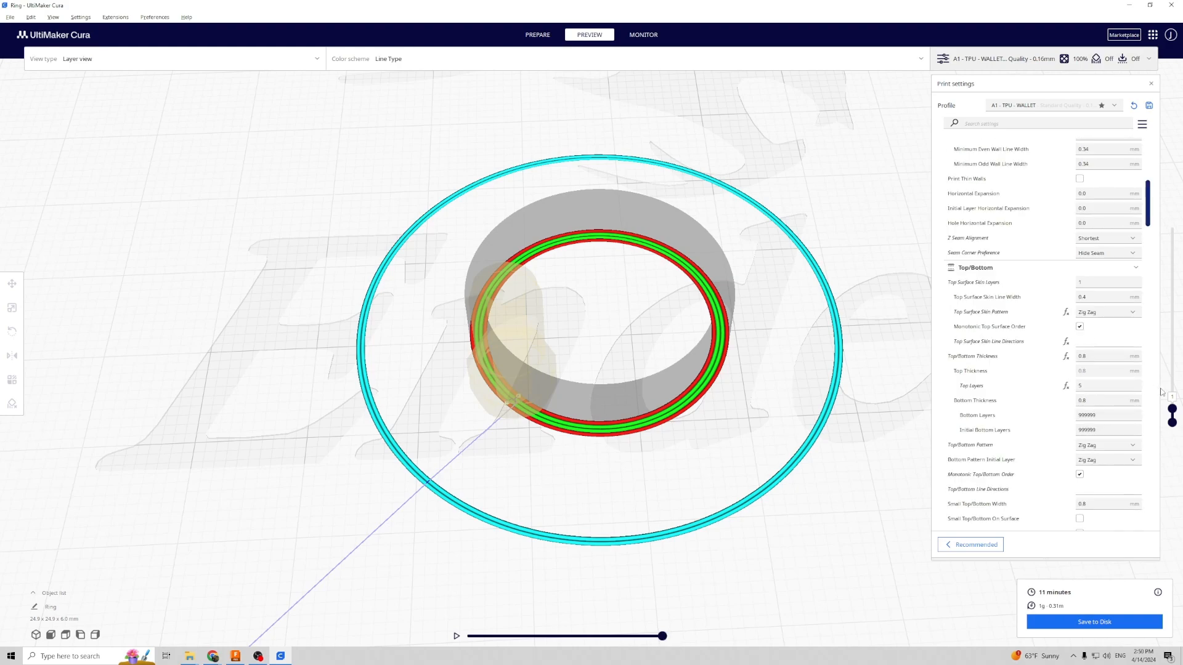
pyautogui.moveTo(1172, 410); pyautogui.dragTo(1173, 203)
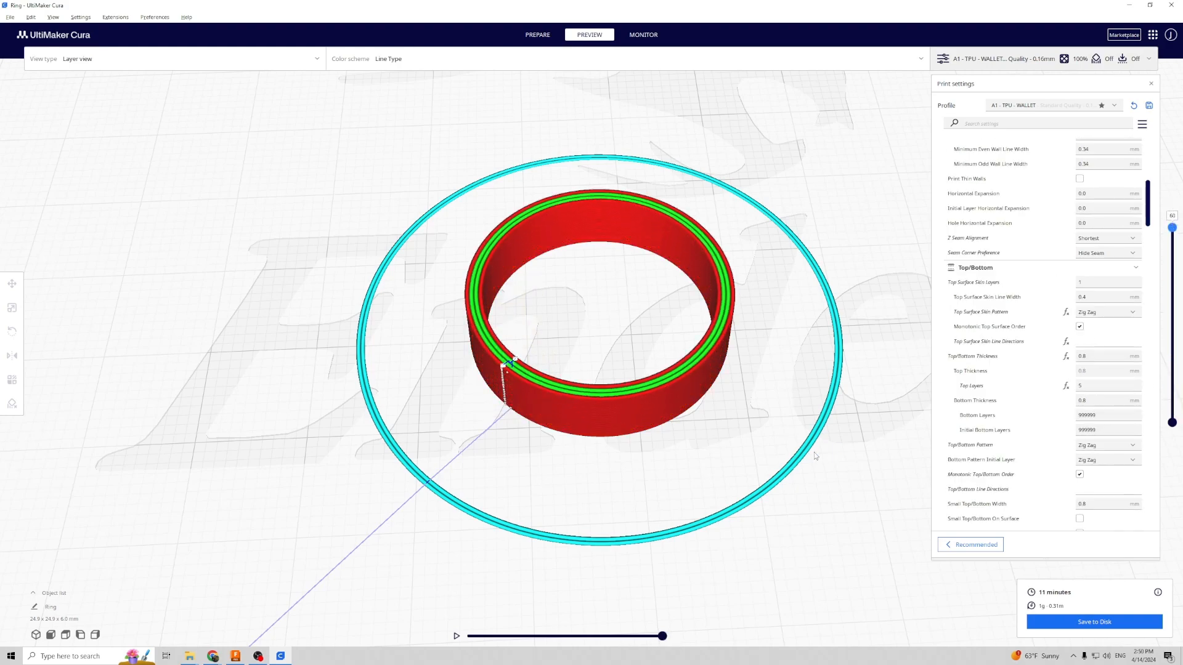
# Step: Set both the Printing Temperature and the Printing Temperature Initial Layer to 235 °C
pyautogui.moveTo(814, 453); pyautogui.dragTo(679, 418, button='right')
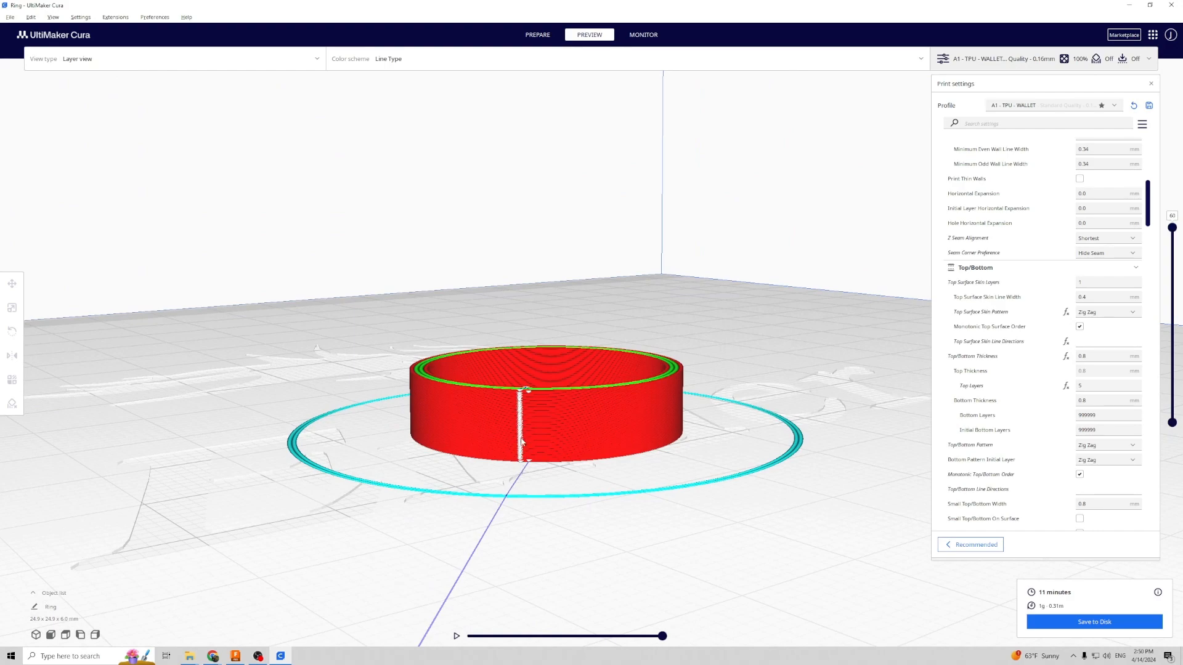
pyautogui.moveTo(832, 471); pyautogui.dragTo(709, 536, button='right')
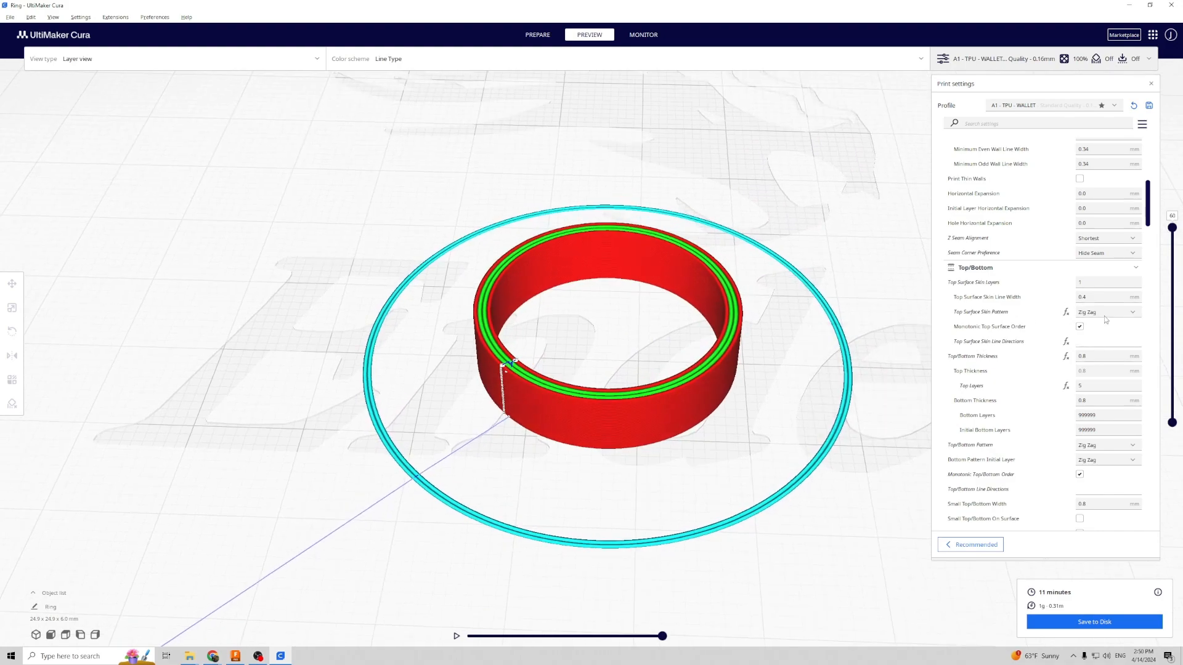
pyautogui.scroll(-10, 1047, 296)
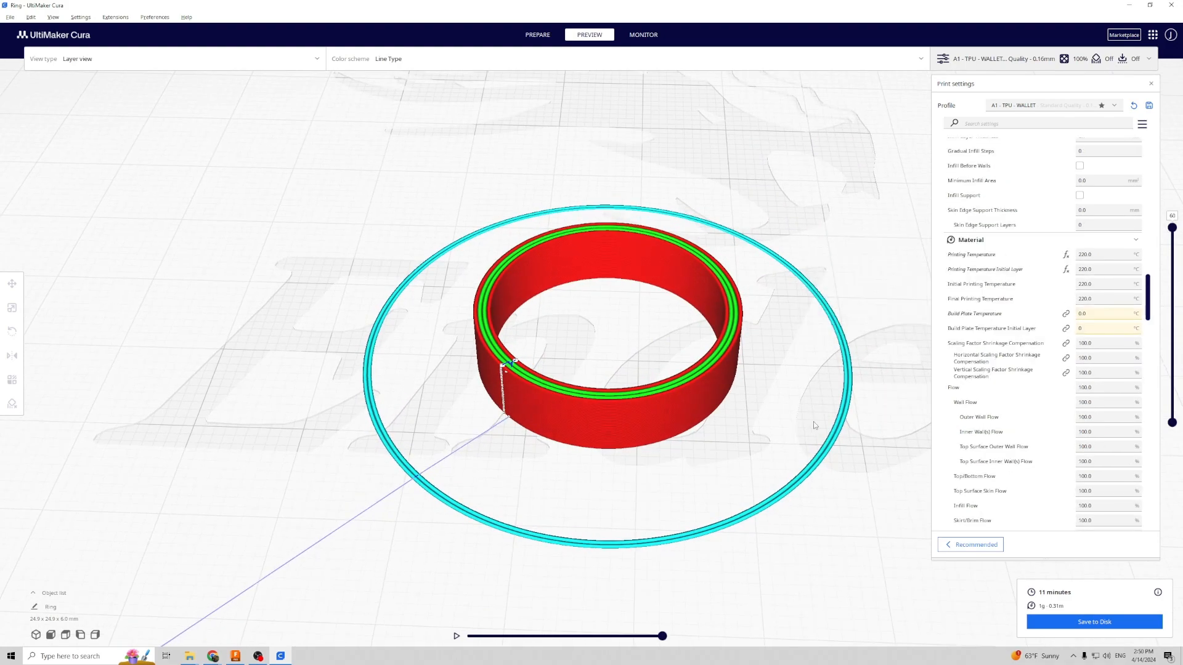
pyautogui.doubleClick(1099, 255)
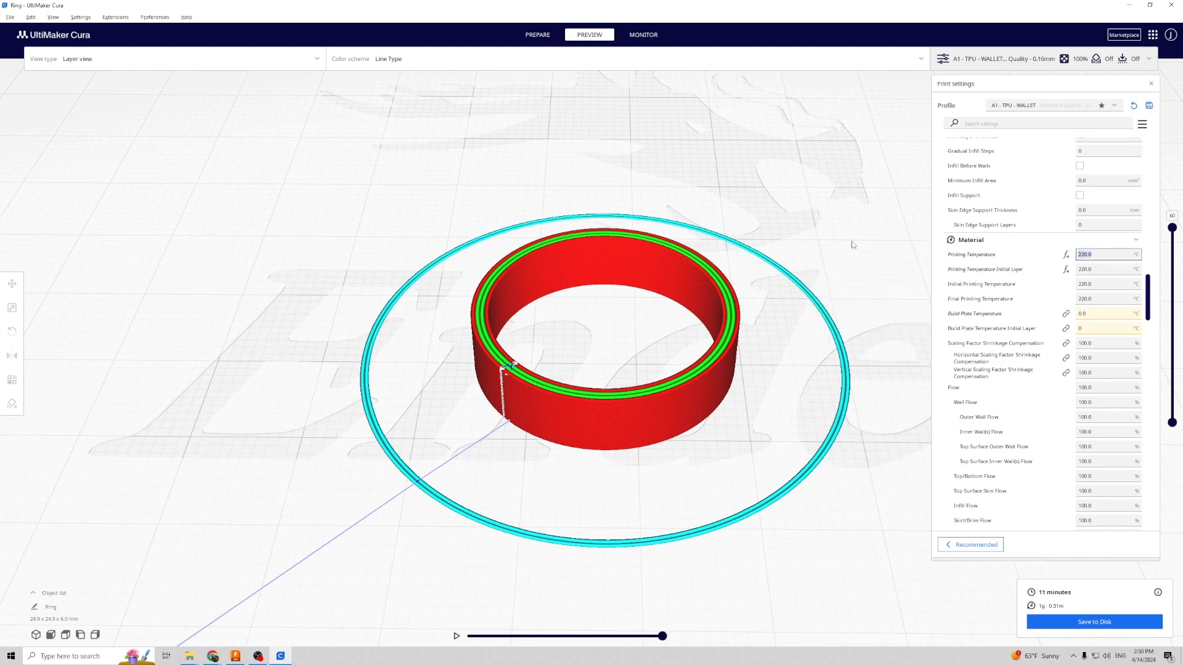
pyautogui.click(1095, 255)
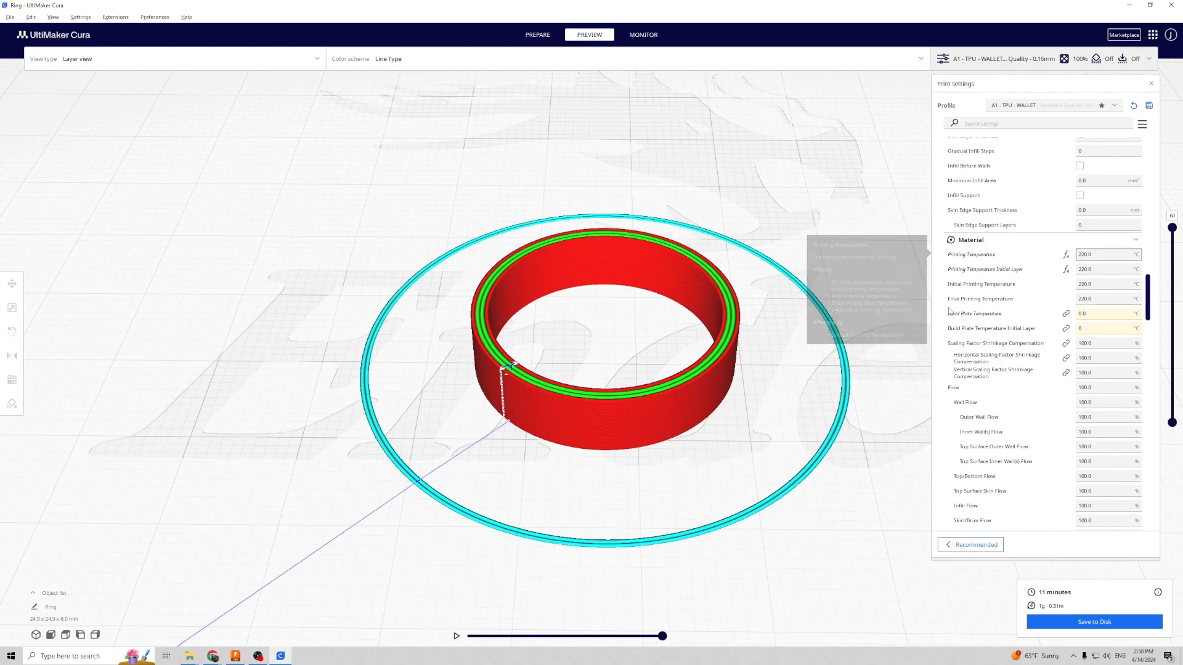
pyautogui.doubleClick(1084, 255)
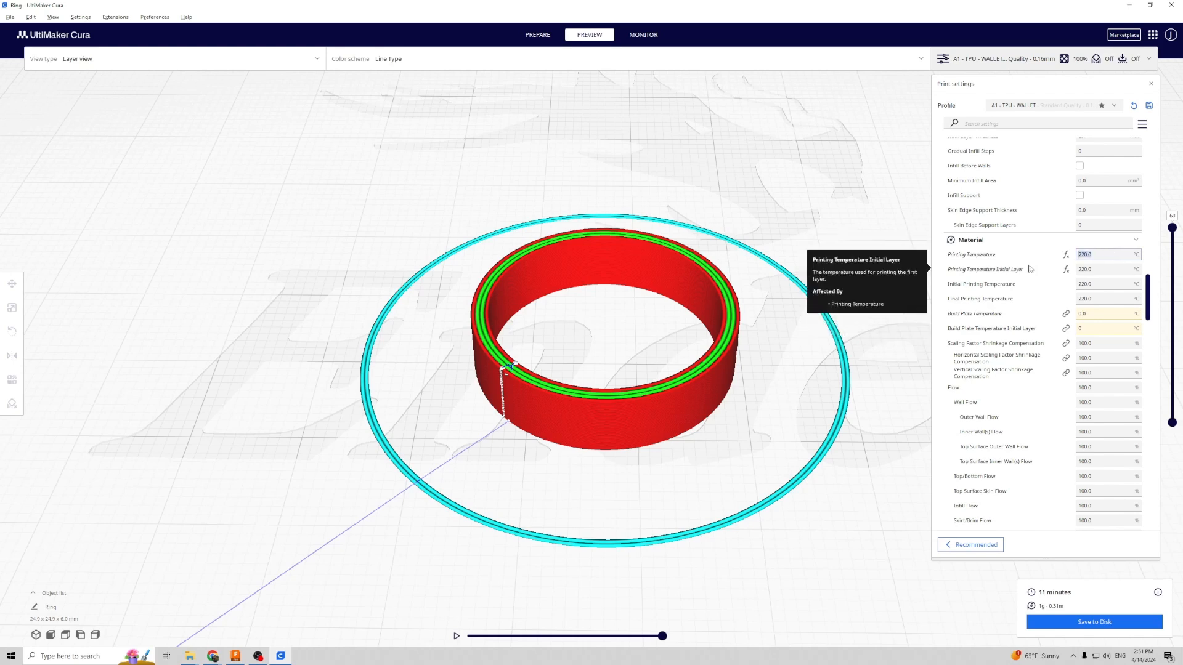
pyautogui.write('235')
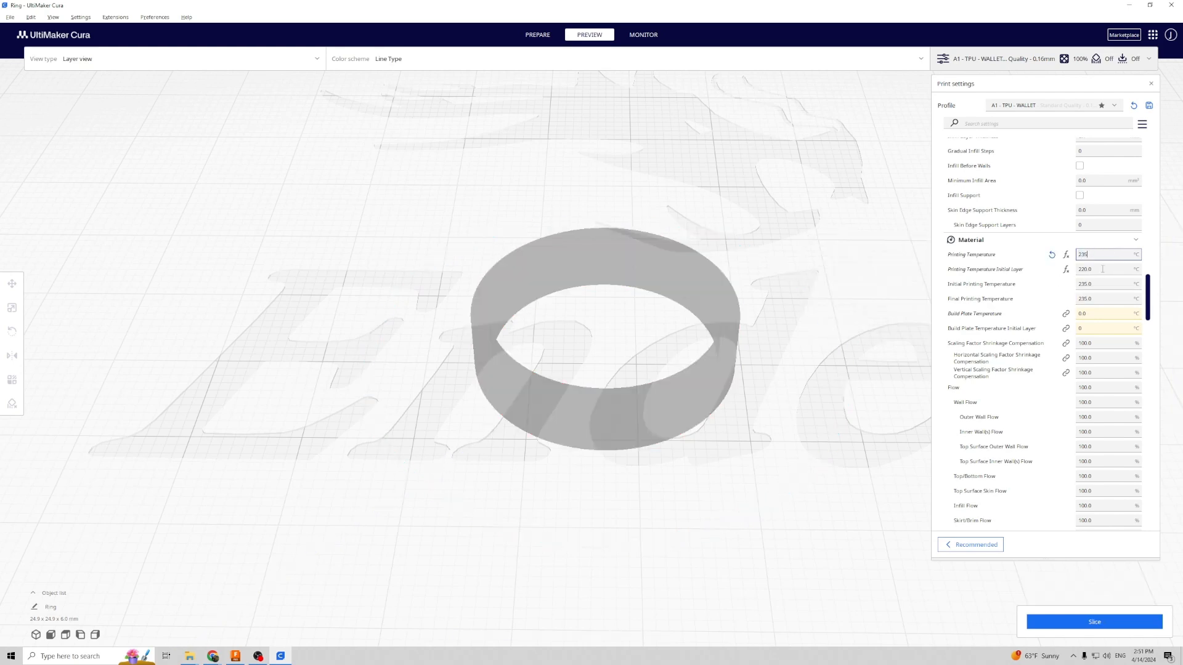
pyautogui.press('Tab')
pyautogui.write('235')
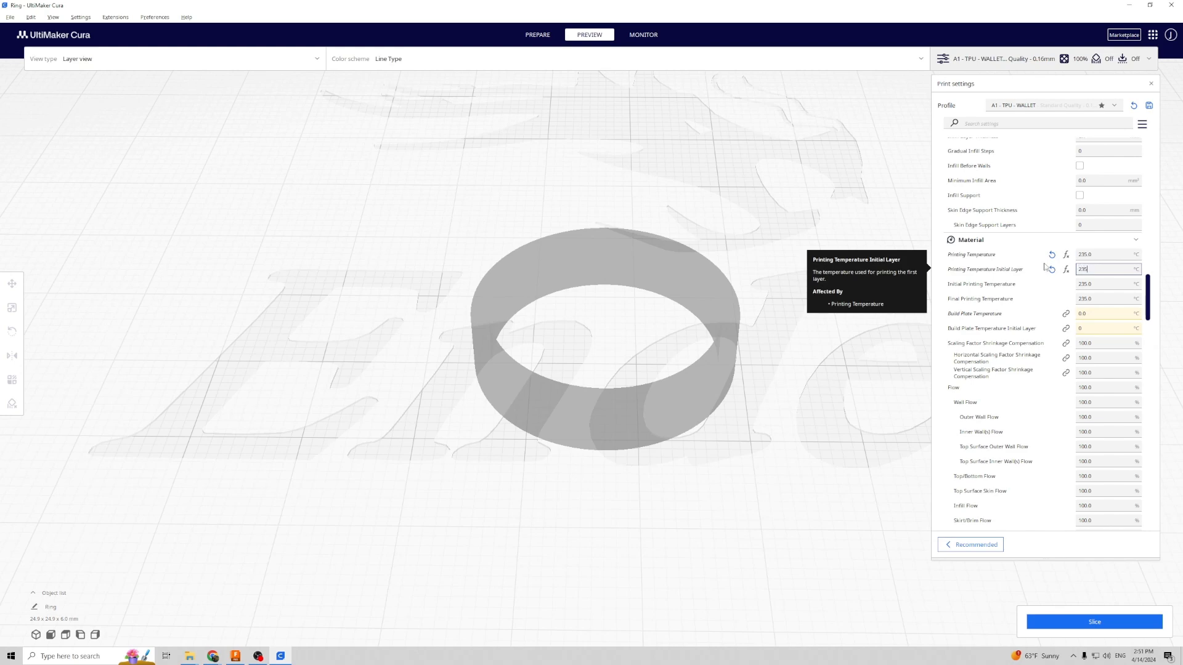
pyautogui.click(1104, 286)
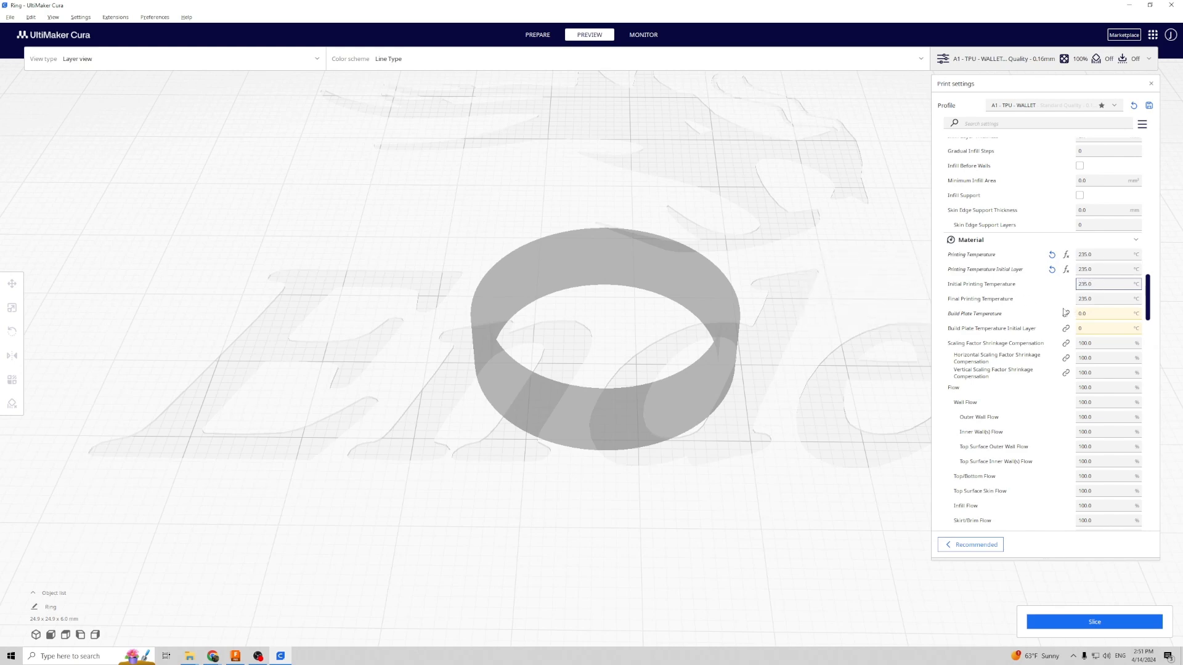
pyautogui.click(1032, 314)
# Step: Set the material Flow to 105% and reslice the ring
pyautogui.scroll(-3, 1093, 350)
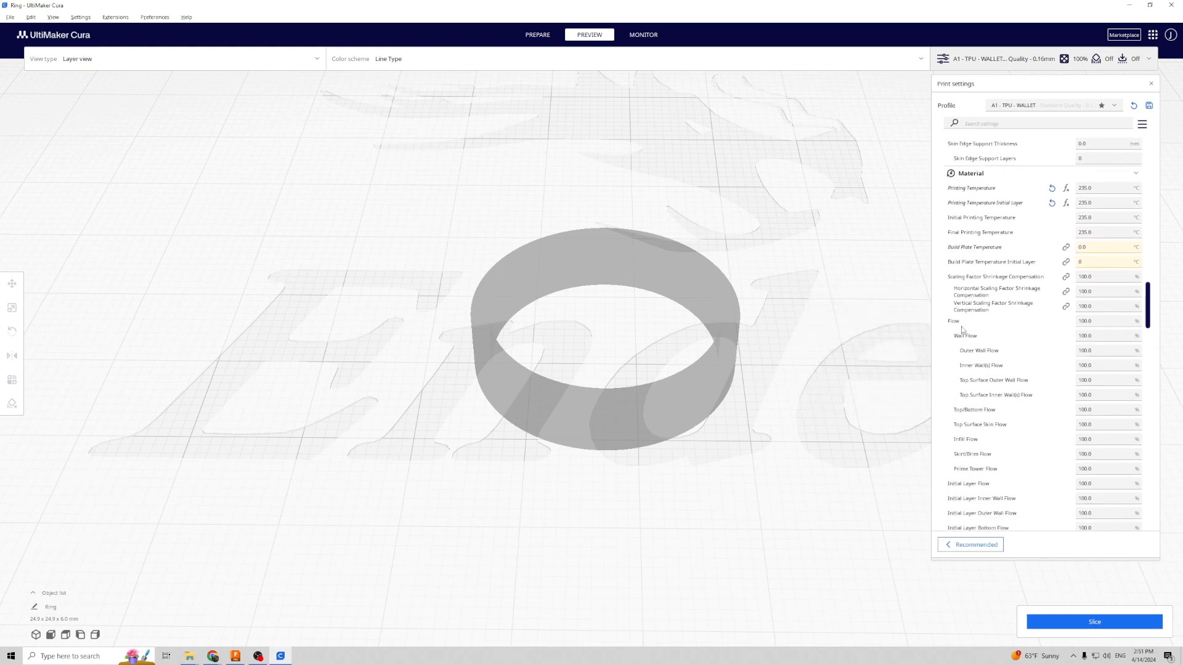
pyautogui.click(1030, 325)
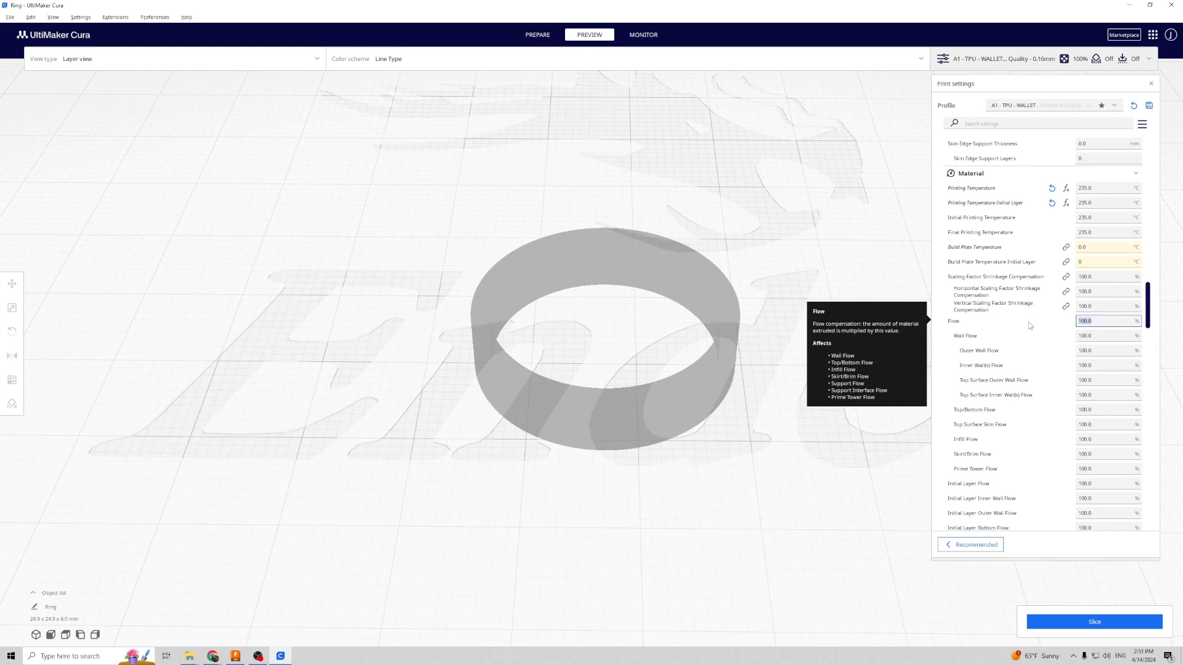
pyautogui.write('105')
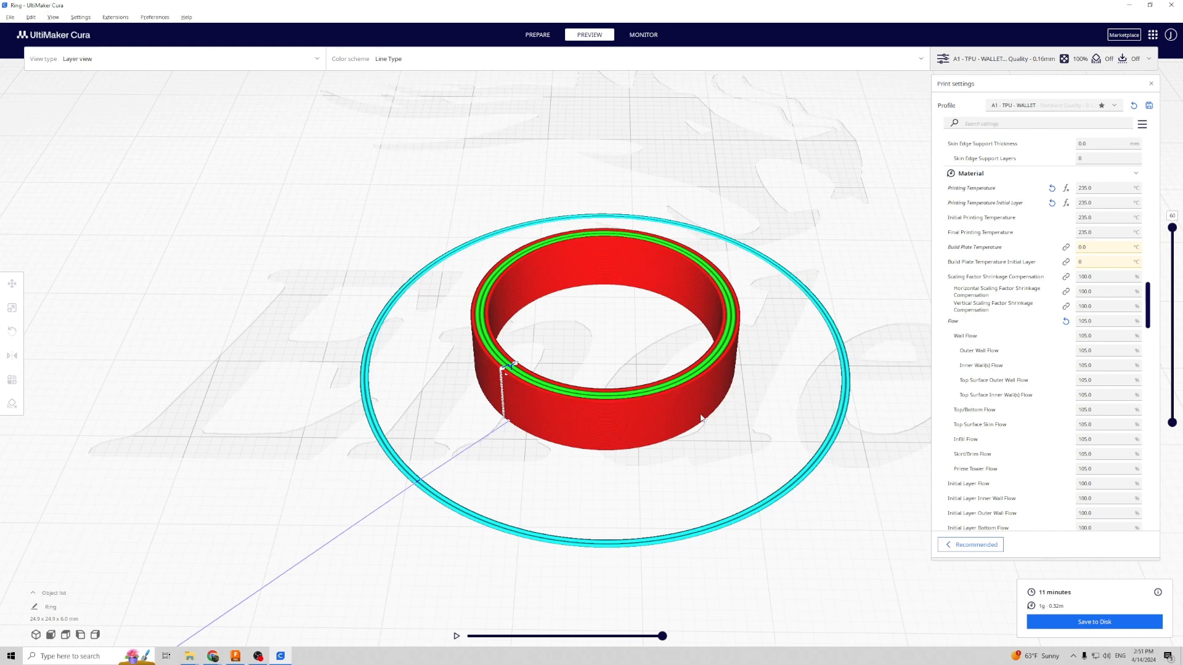
# Step: Set the print, wall, top/bottom, initial layer and skirt speeds to 30 mm/s, leaving the travel speeds as they are
pyautogui.scroll(-10, 1070, 198)
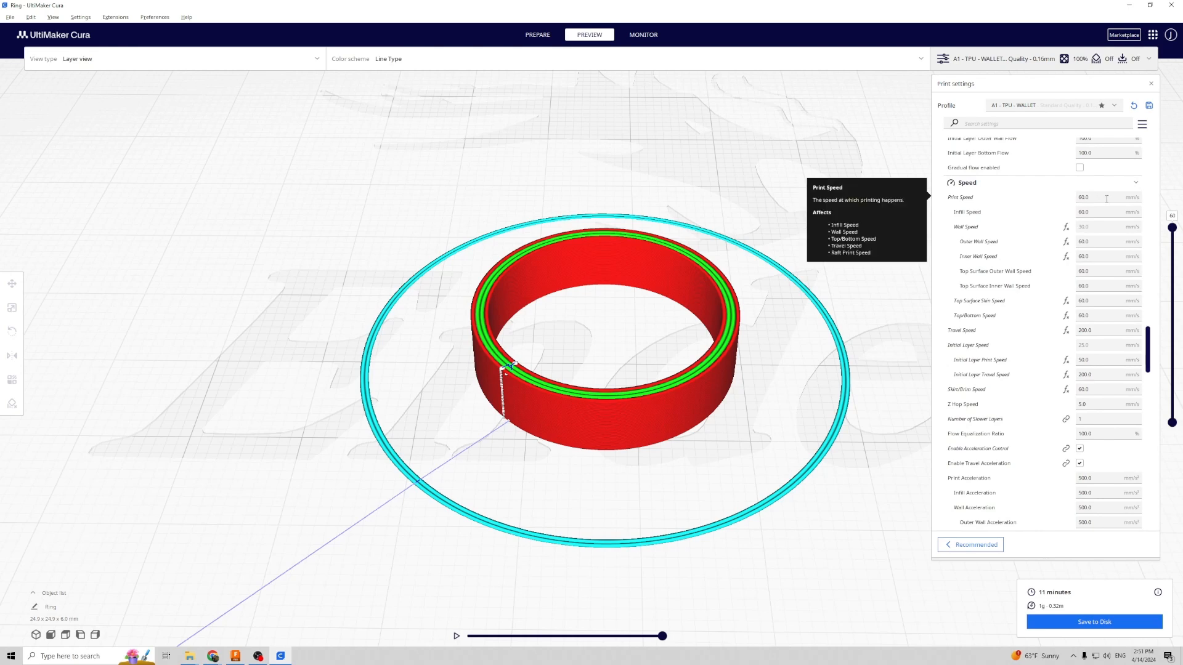
pyautogui.click(1107, 199)
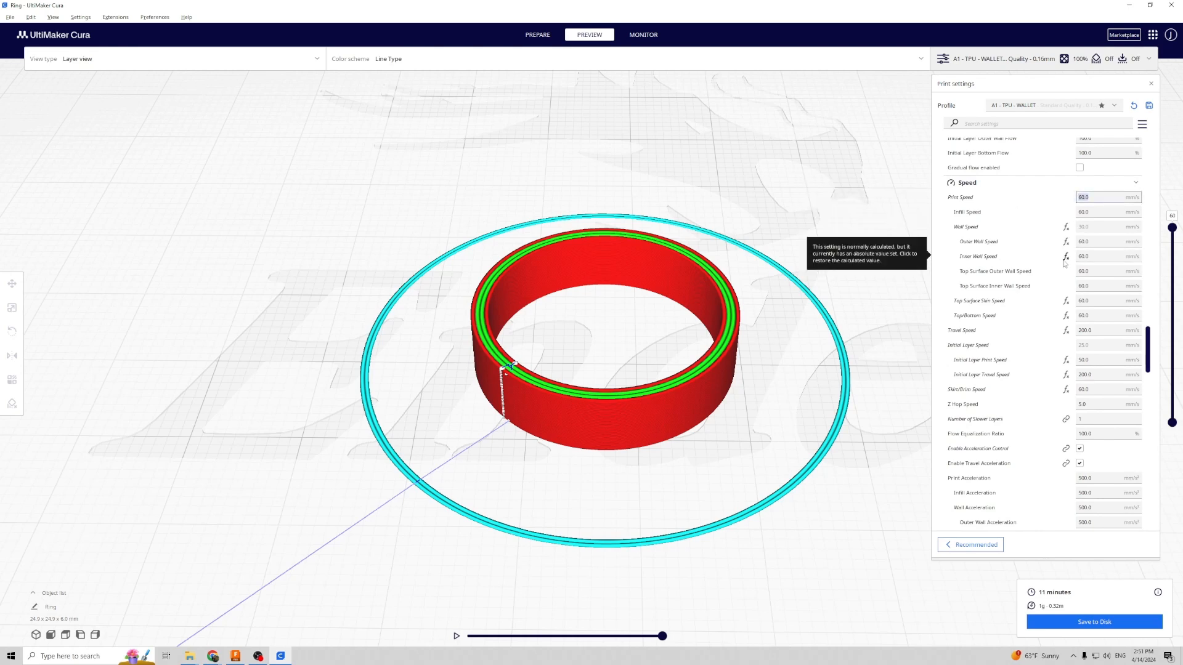
pyautogui.write('30.0')
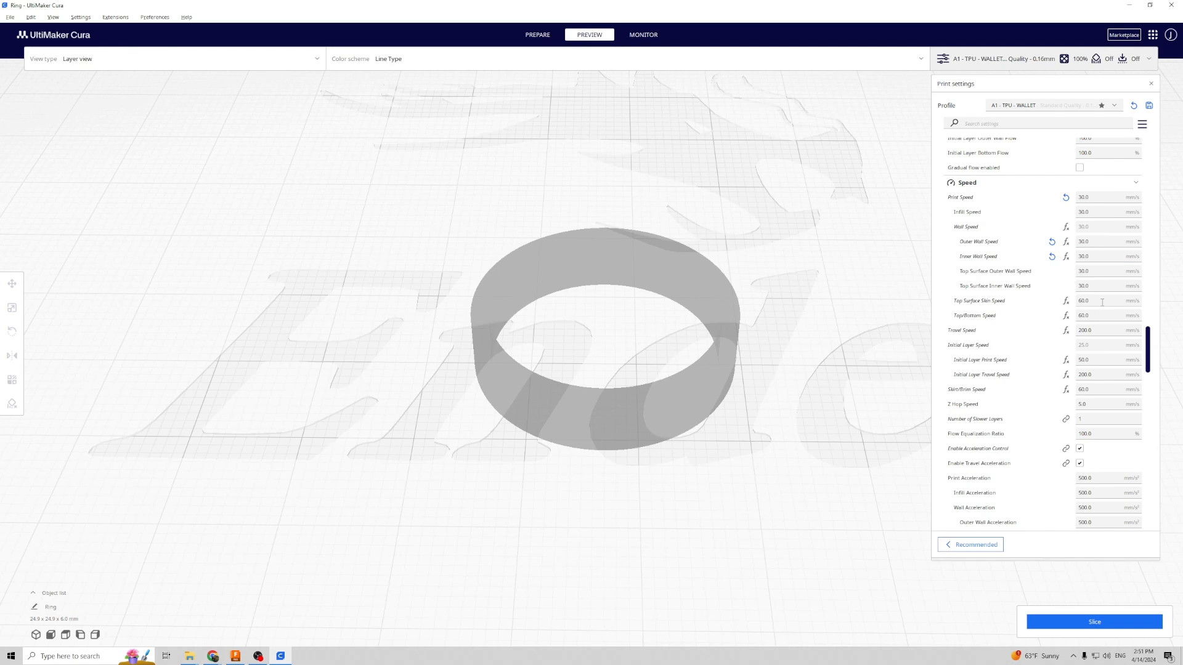
pyautogui.click(1103, 302)
pyautogui.write('30')
# Step: Disable both acceleration control and jerk control in the speed settings
pyautogui.scroll(-5, 1072, 265)
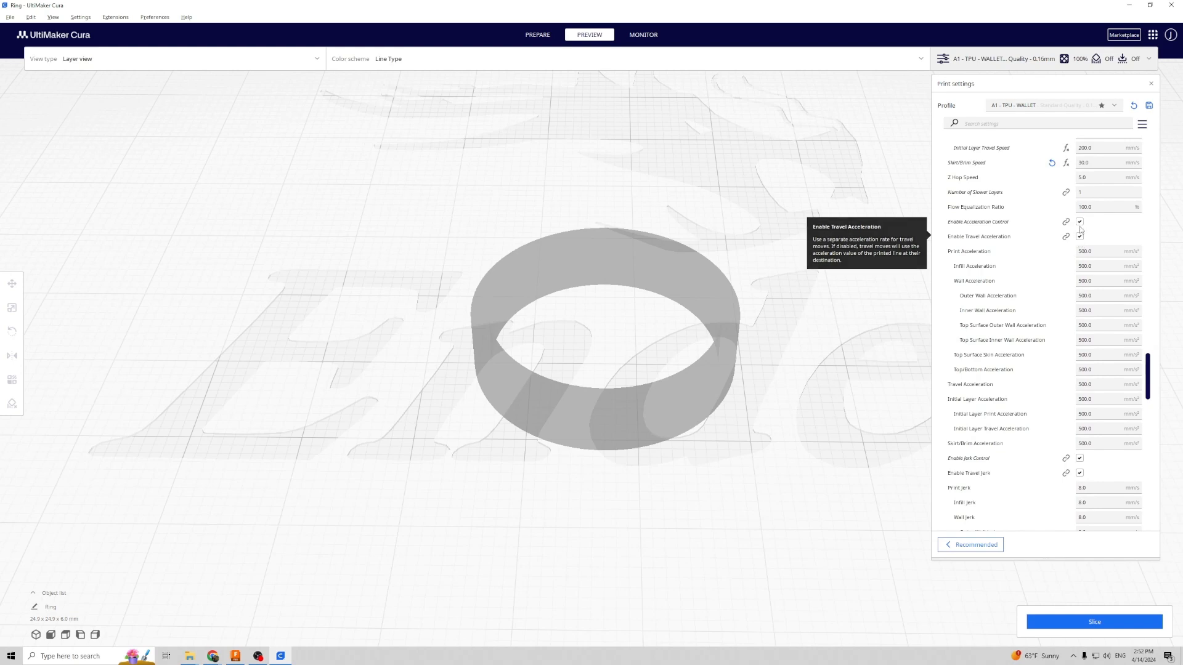
pyautogui.click(1079, 222)
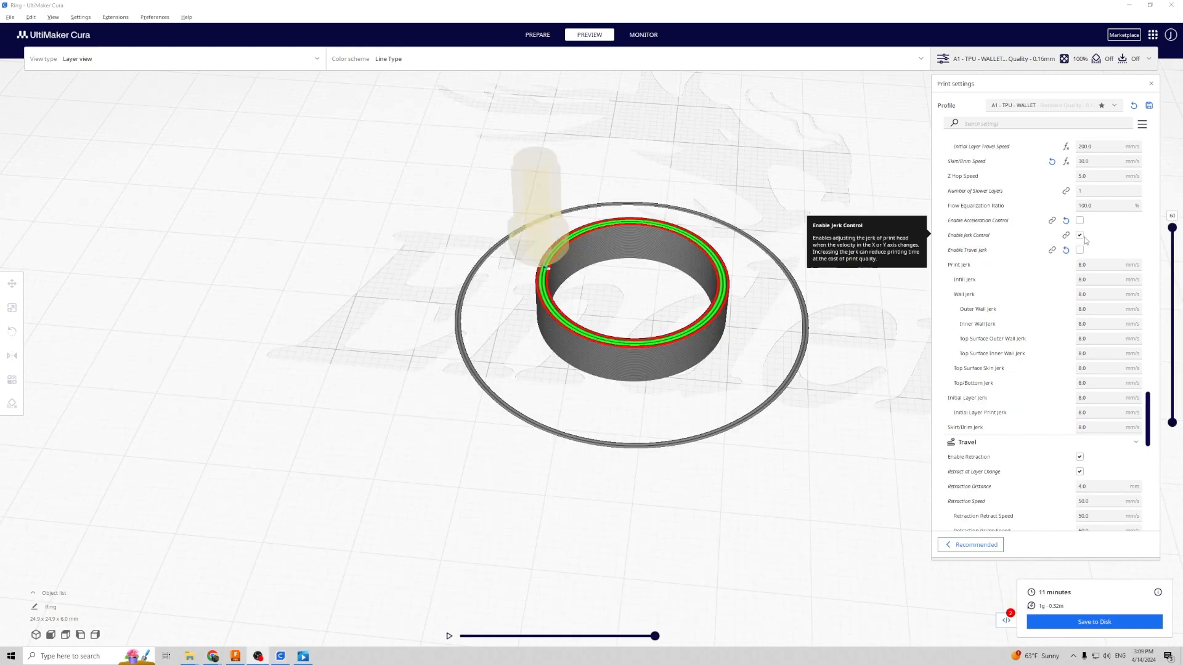
pyautogui.click(1080, 236)
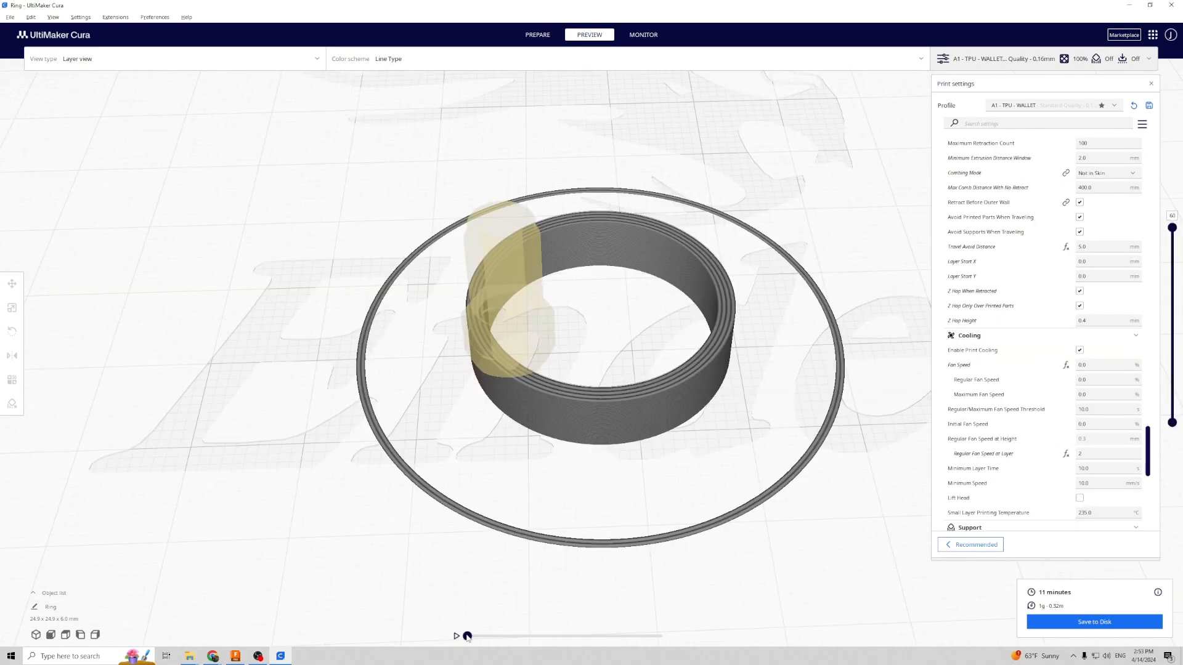
# Step: Play through the ring's top-layer toolpath and examine where the layer starts relative to the build plate
pyautogui.moveTo(467, 637); pyautogui.dragTo(663, 636)
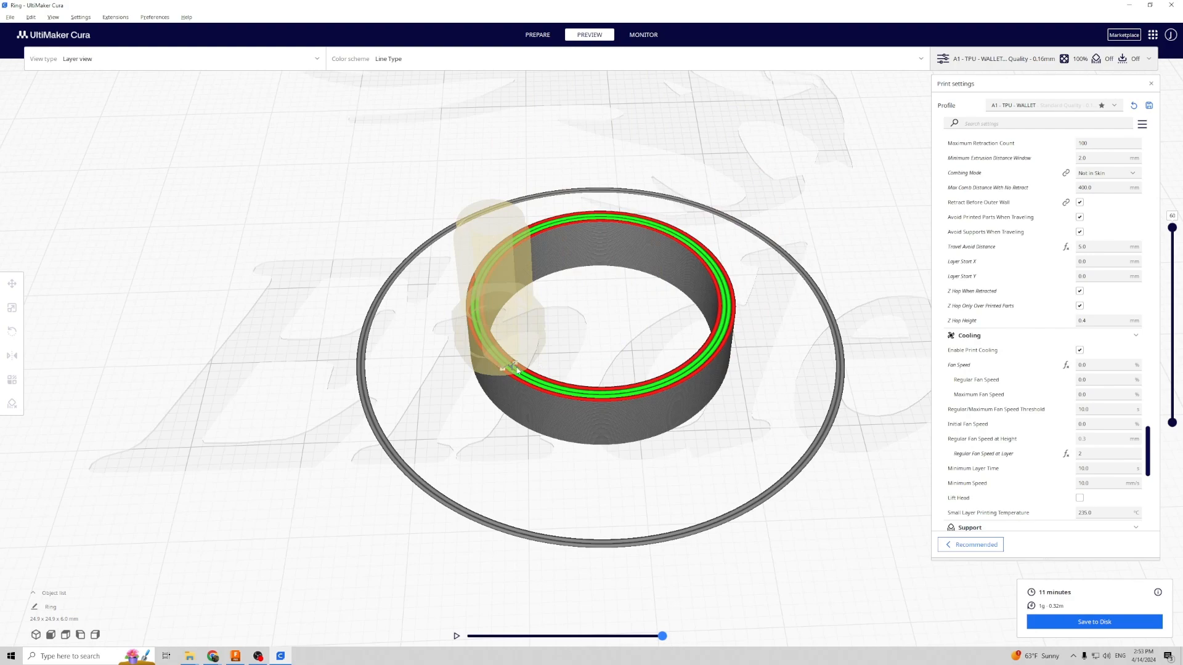
pyautogui.moveTo(517, 368); pyautogui.dragTo(535, 301, button='right')
pyautogui.scroll(-3, 731, 346)
pyautogui.moveTo(395, 186); pyautogui.dragTo(400, 206, button='right')
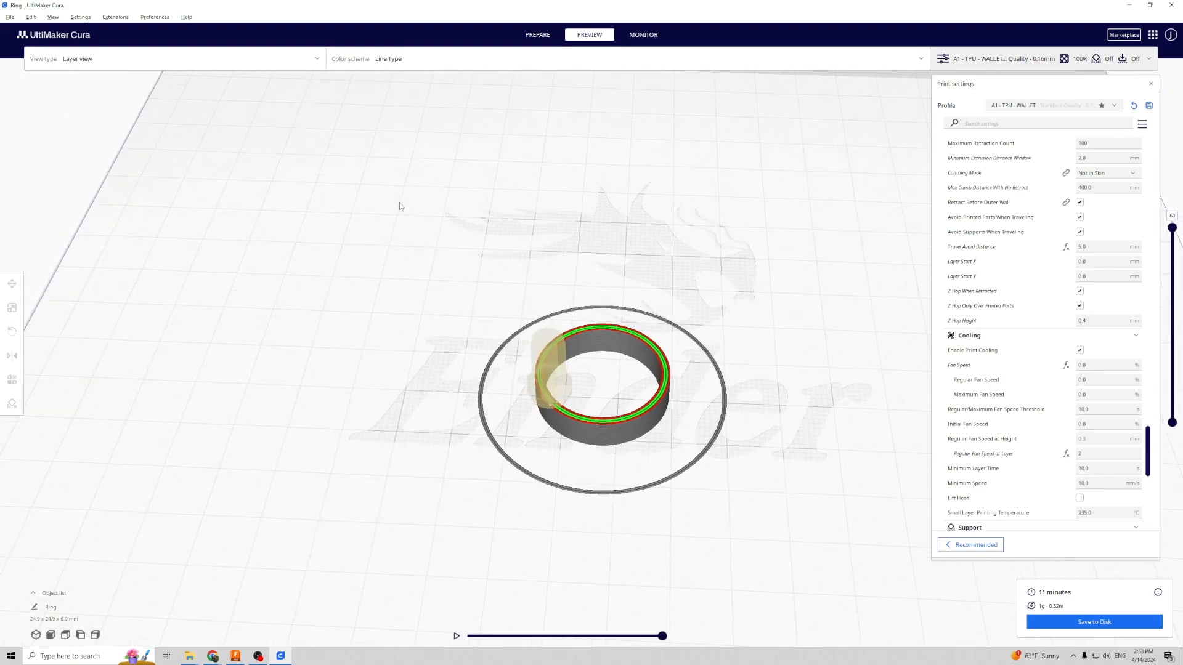
pyautogui.scroll(-3, 401, 213)
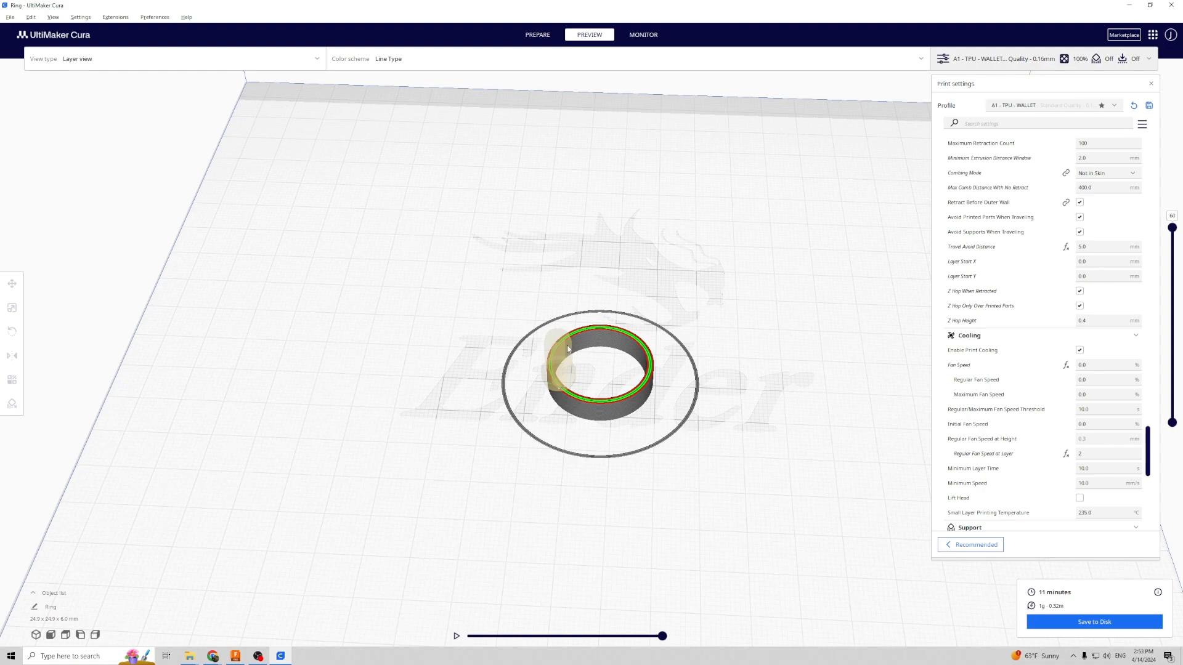
pyautogui.scroll(1, 545, 414)
pyautogui.scroll(3, 545, 414)
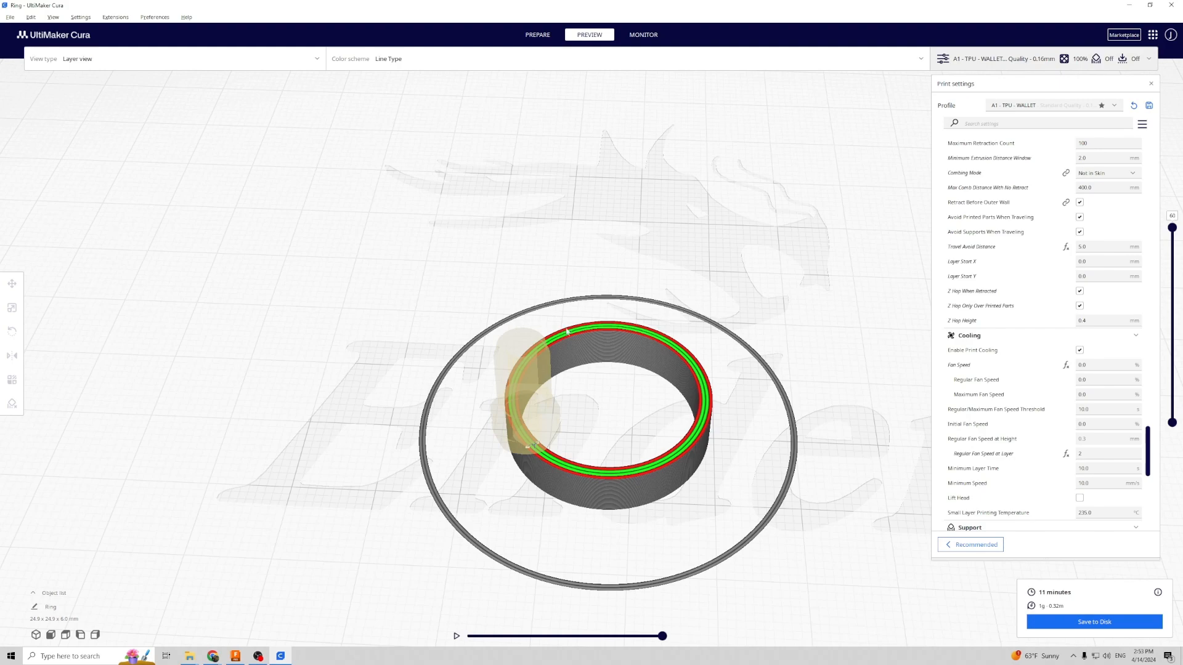
pyautogui.moveTo(611, 408); pyautogui.dragTo(778, 402, button='right')
pyautogui.scroll(-3, 765, 364)
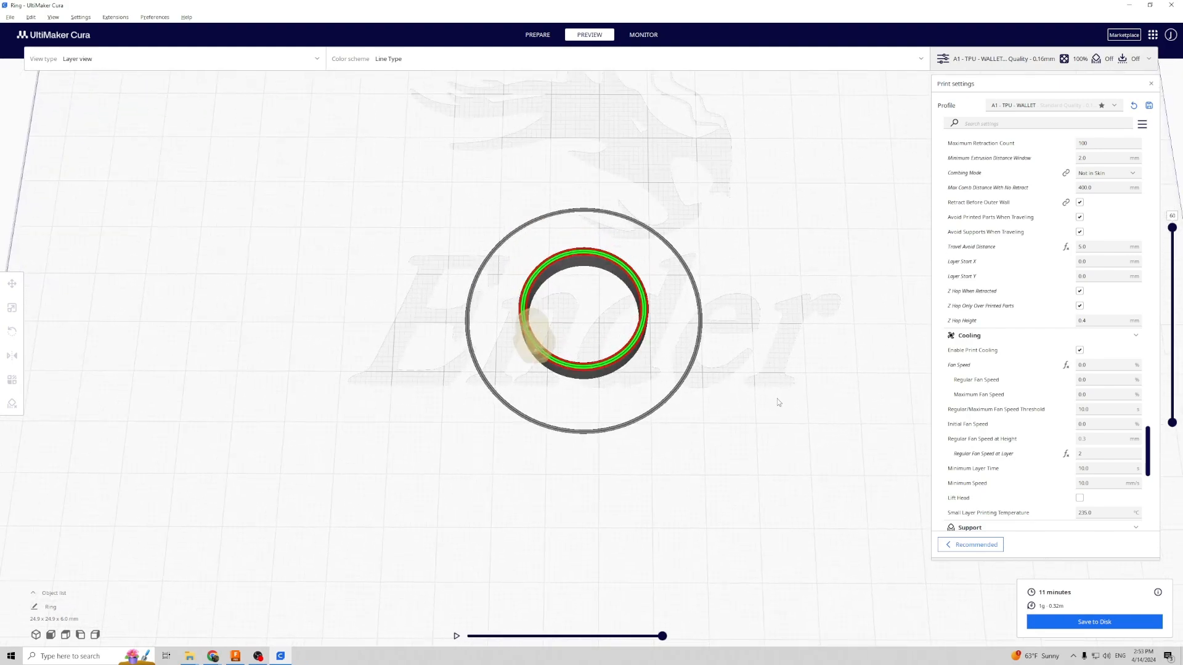
# Step: Set Layer Start Y to 120 mm, reslice the ring and check the seam position from above
pyautogui.scroll(-1, 1092, 437)
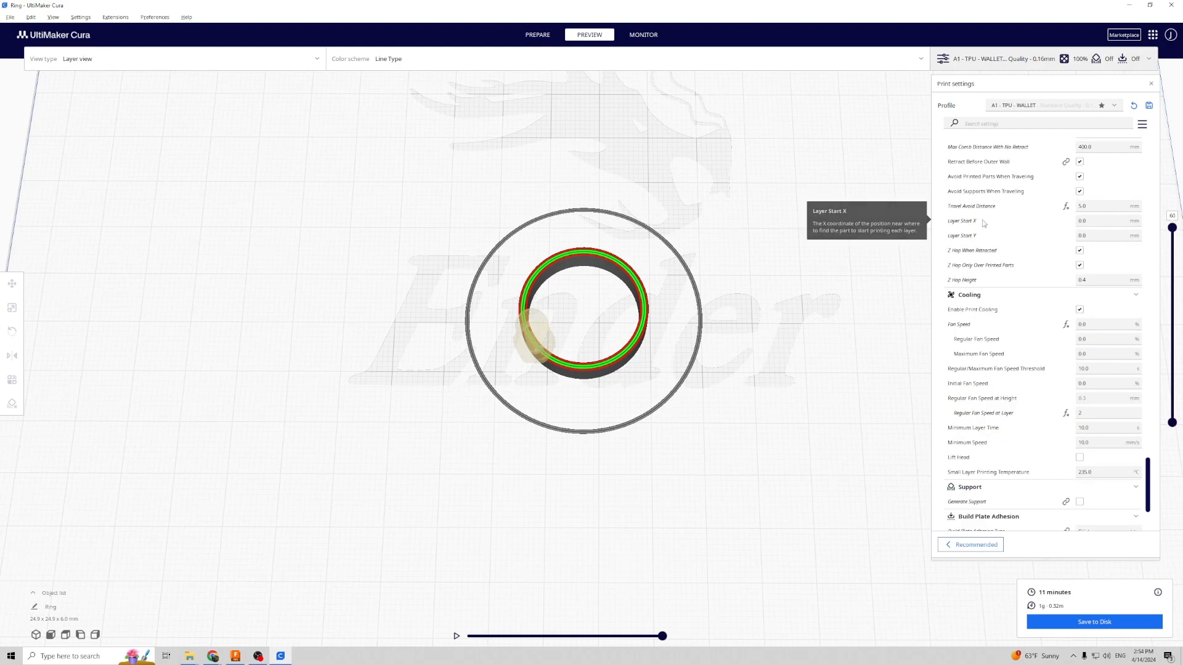
pyautogui.scroll(-4, 863, 351)
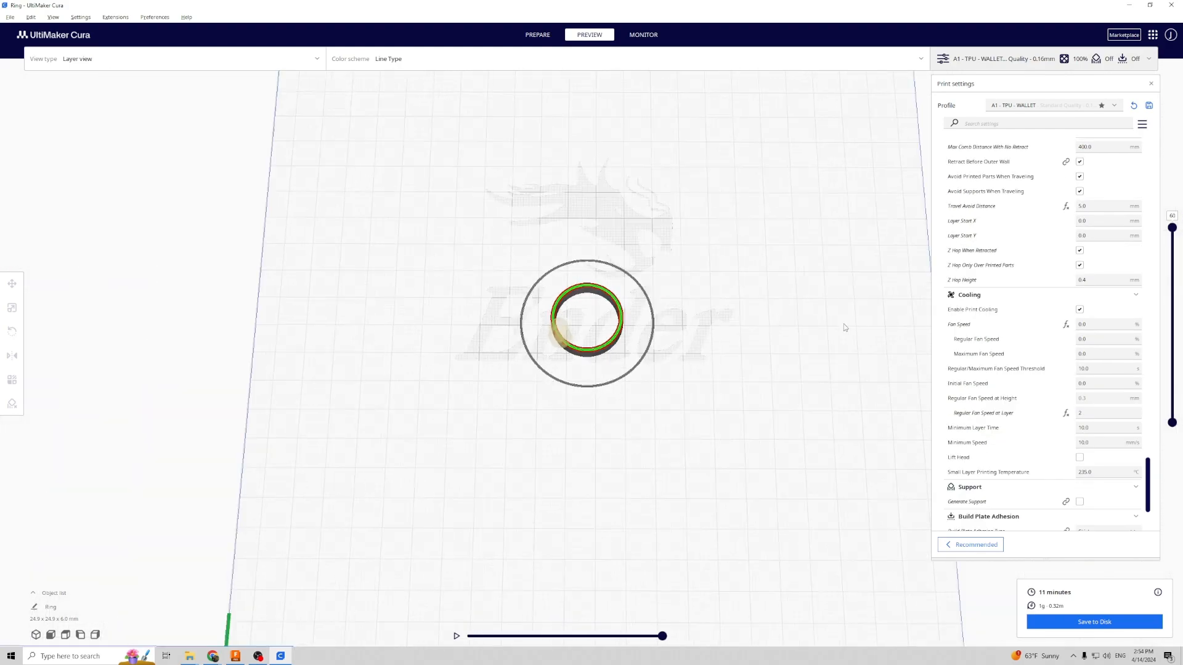
pyautogui.press('Tab')
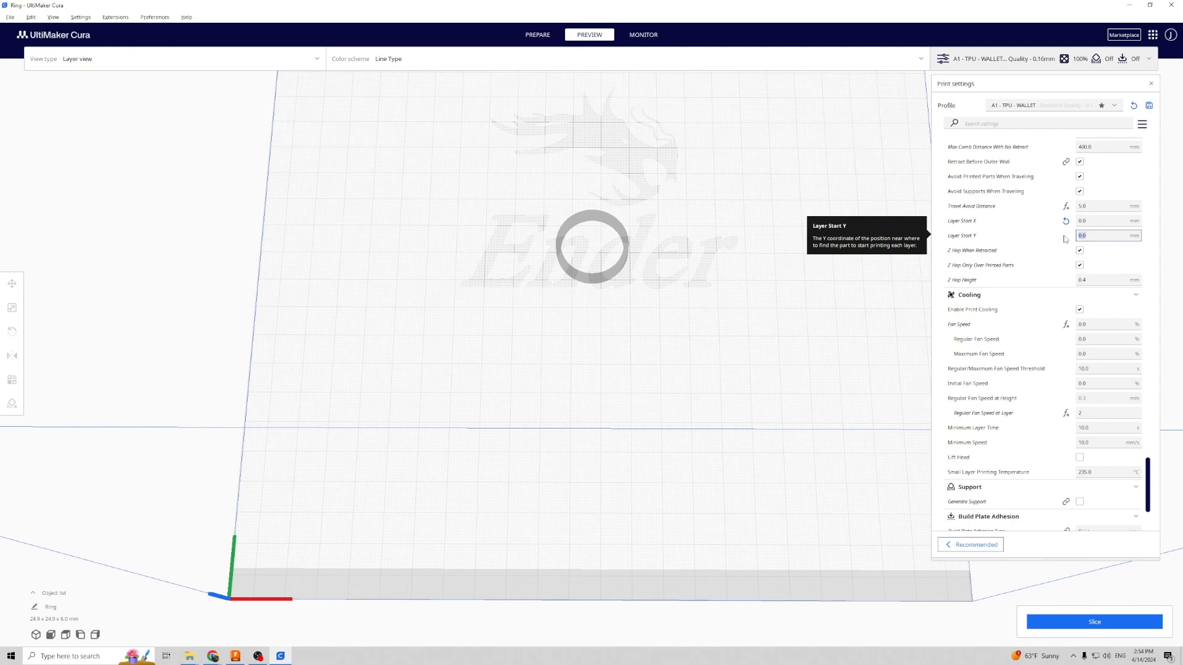
pyautogui.write('120')
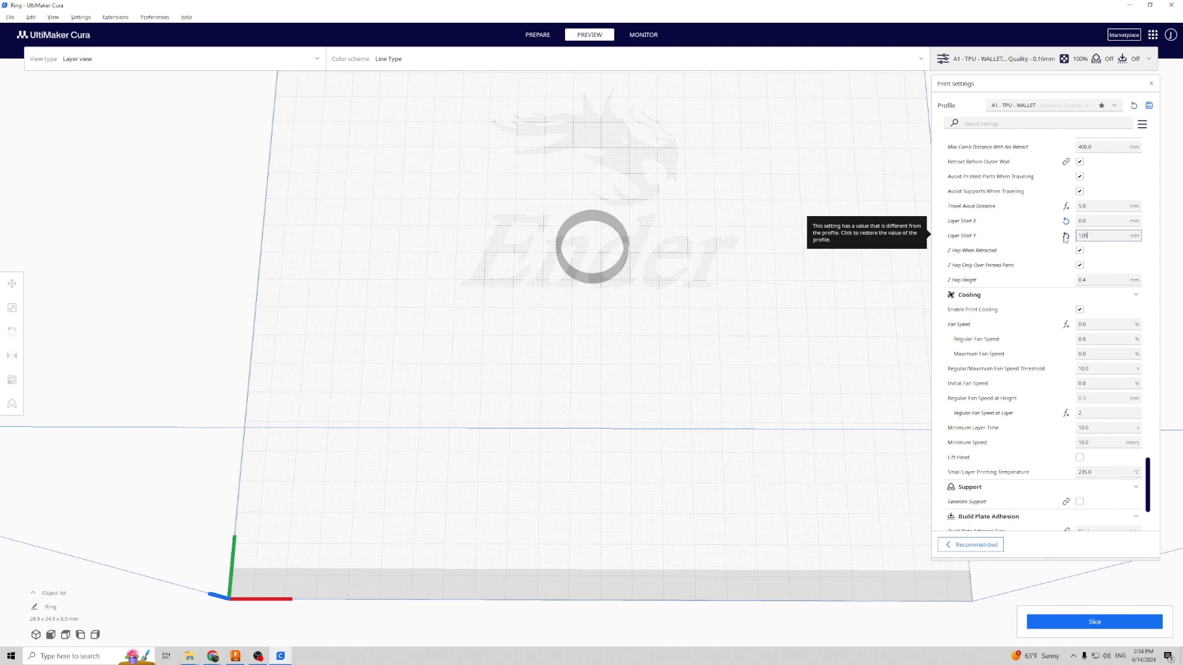
pyautogui.click(1093, 623)
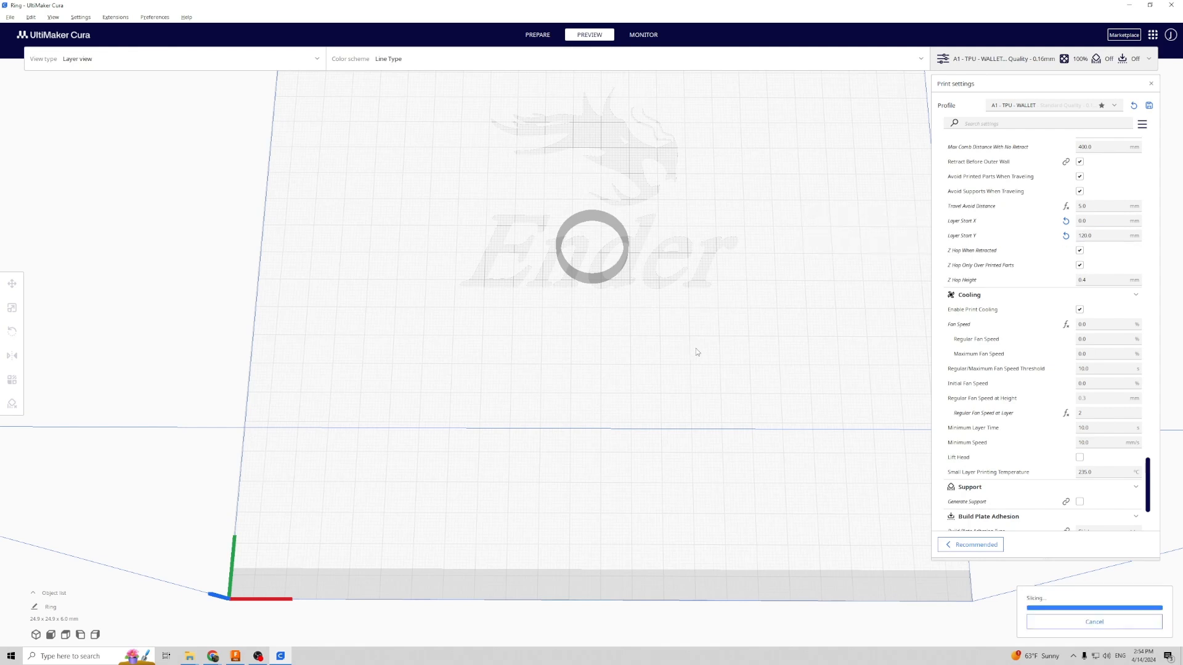
pyautogui.scroll(6, 566, 253)
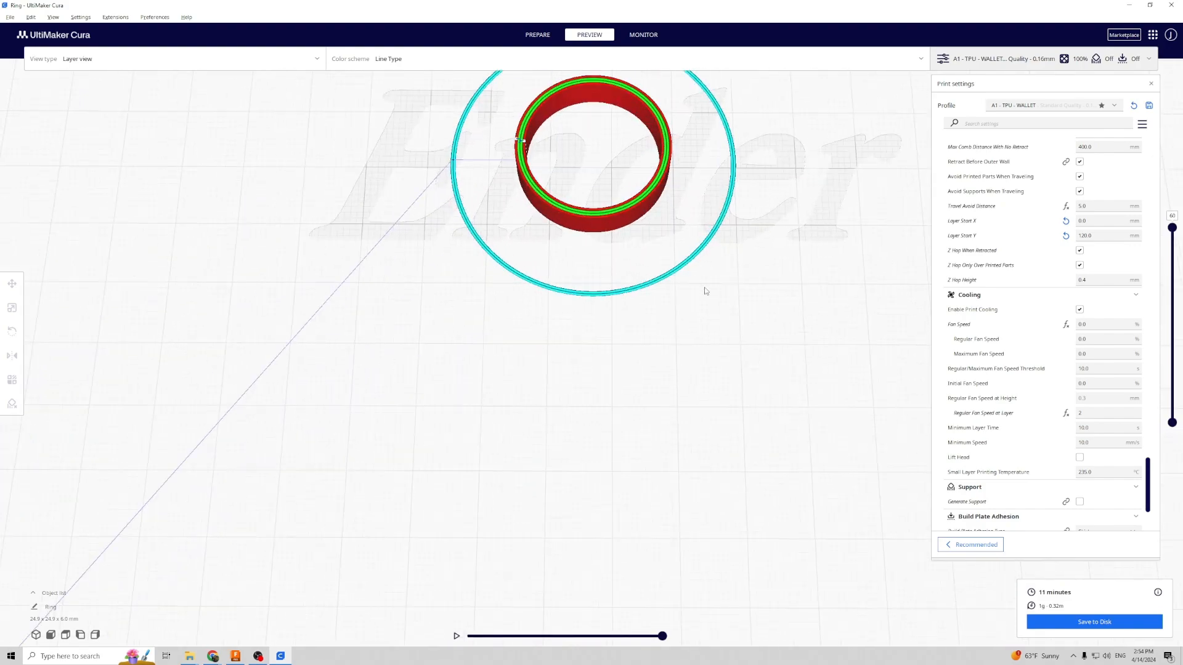
pyautogui.moveTo(750, 333); pyautogui.dragTo(758, 376, button='middle')
pyautogui.moveTo(759, 376); pyautogui.dragTo(762, 383, button='right')
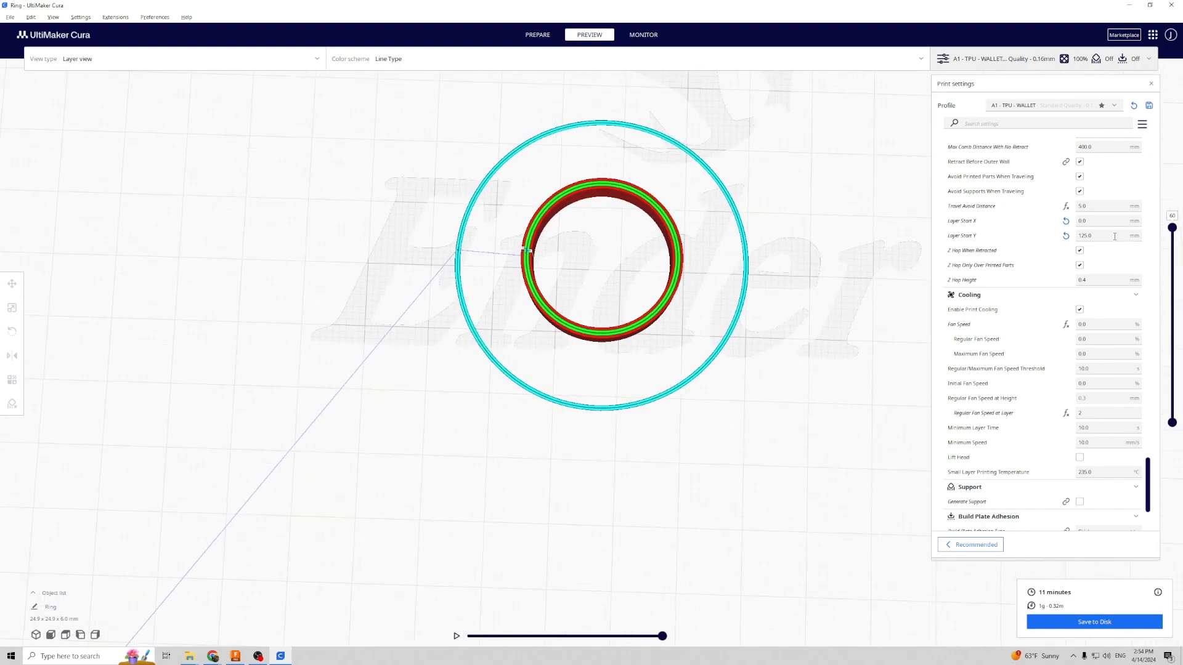
# Step: Set Layer Start Y to 130 mm, reslice the ring and check where its seam lies on the build plate
pyautogui.click(1114, 237)
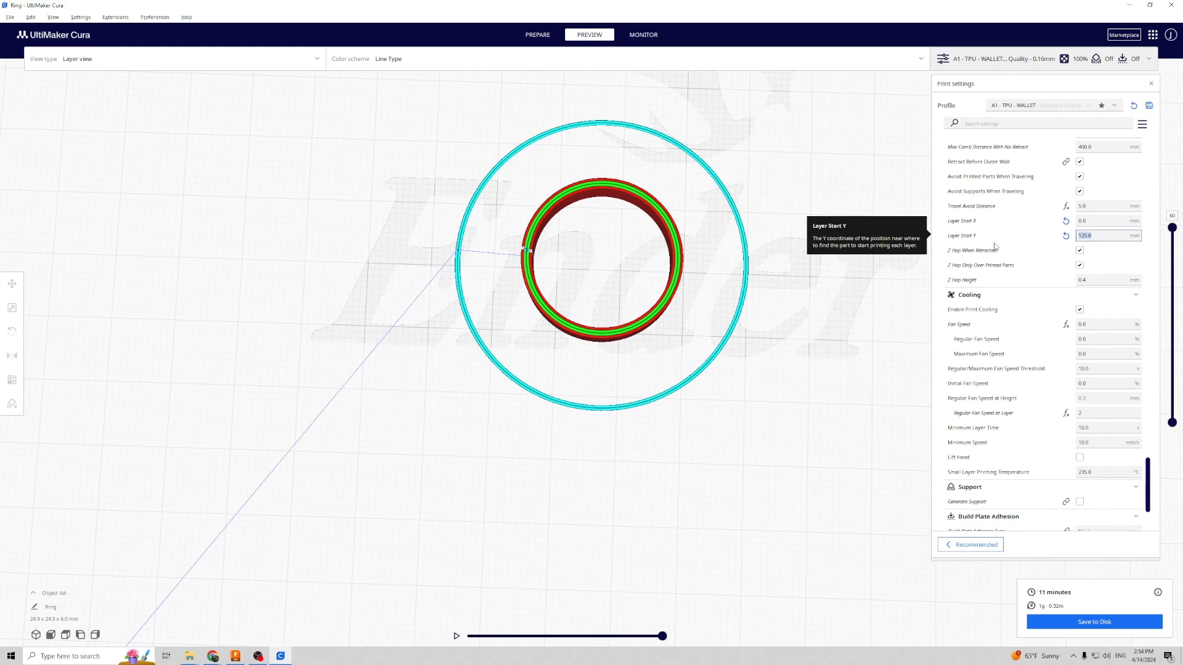
pyautogui.write('130')
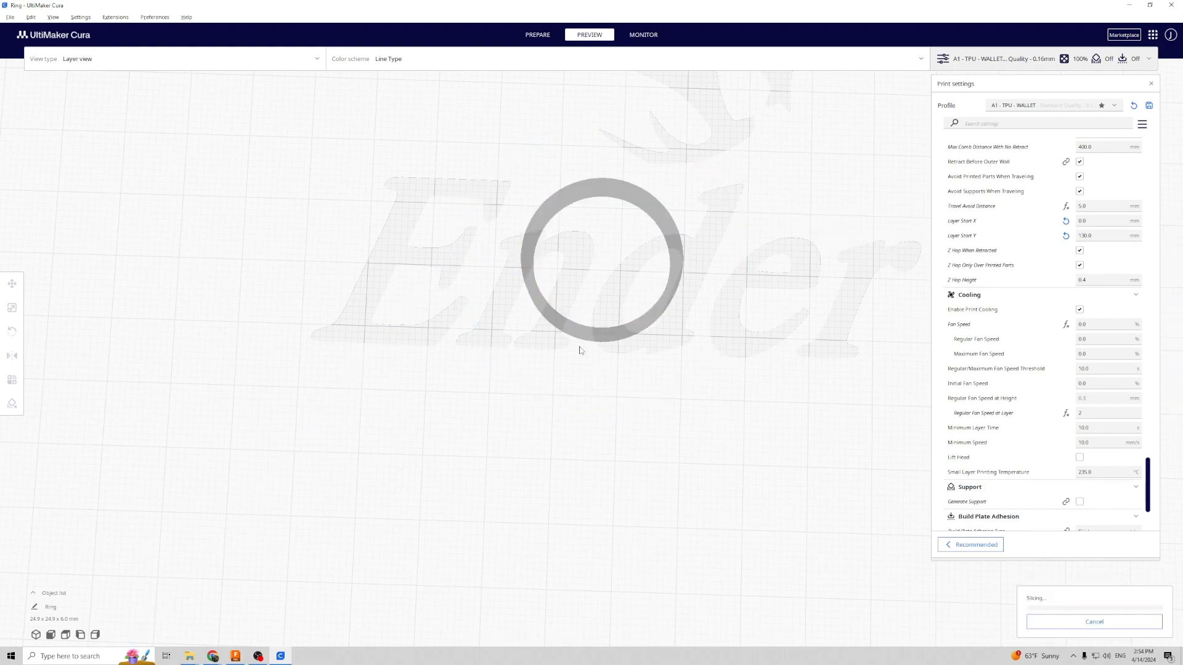
pyautogui.moveTo(599, 368); pyautogui.dragTo(549, 318, button='right')
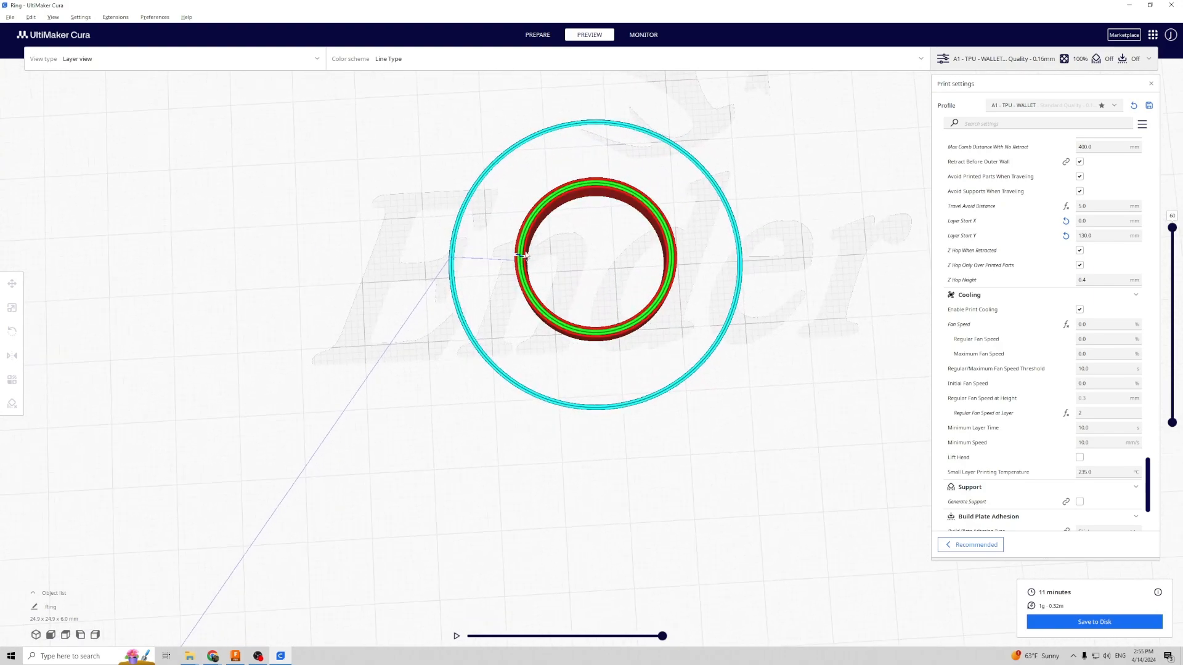
pyautogui.scroll(-4, 501, 267)
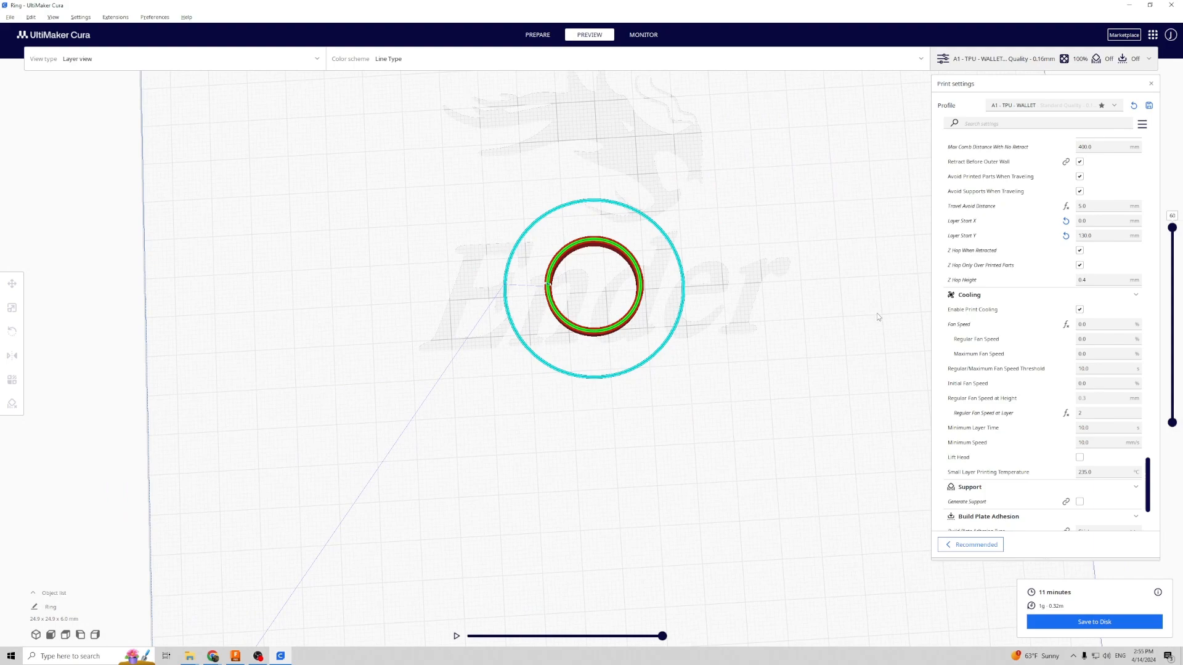
pyautogui.moveTo(820, 425); pyautogui.dragTo(816, 371, button='right')
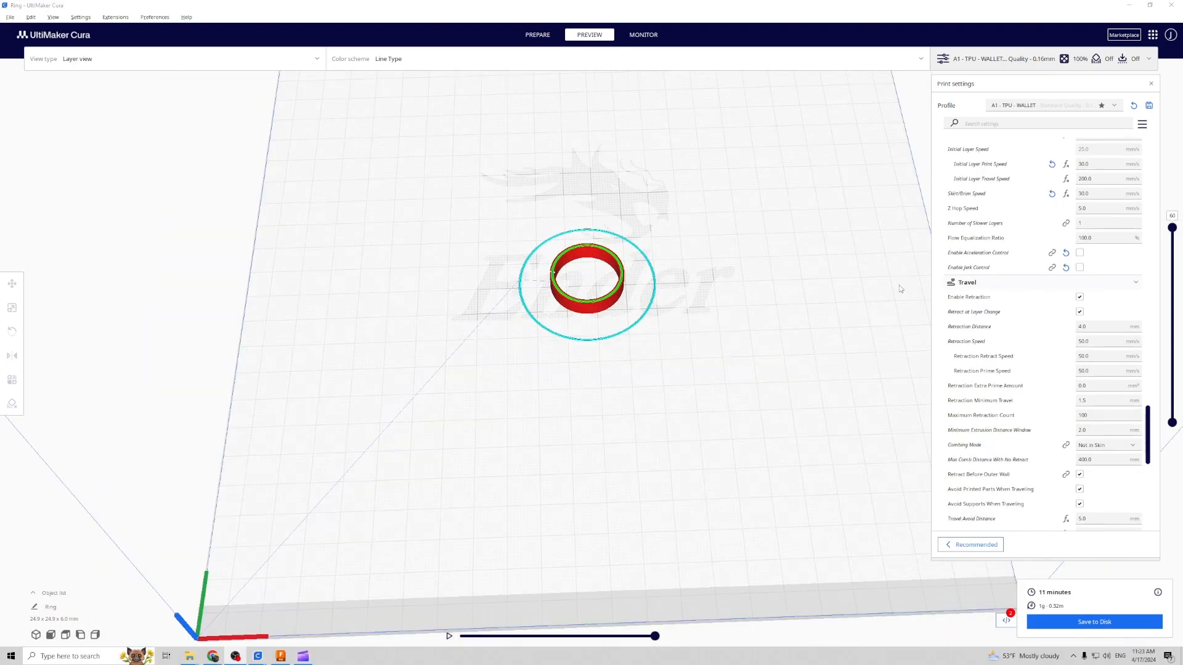
# Step: Toggle the Retract at Layer Change option in the travel settings
pyautogui.moveTo(965, 316)
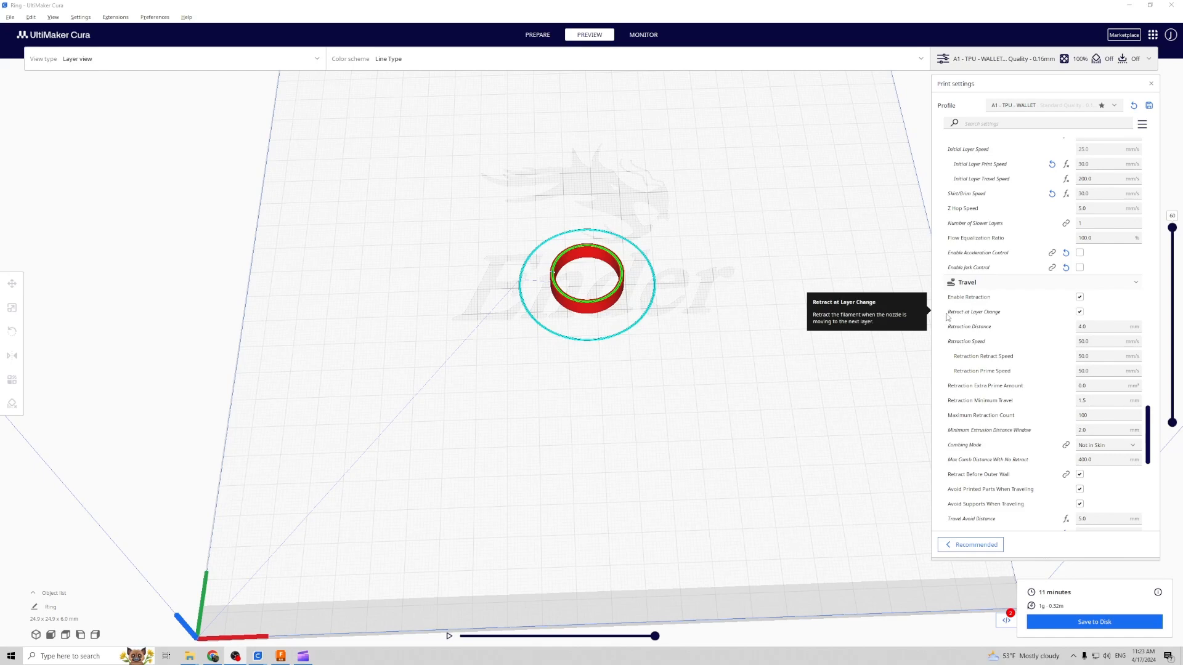
pyautogui.click(1080, 313)
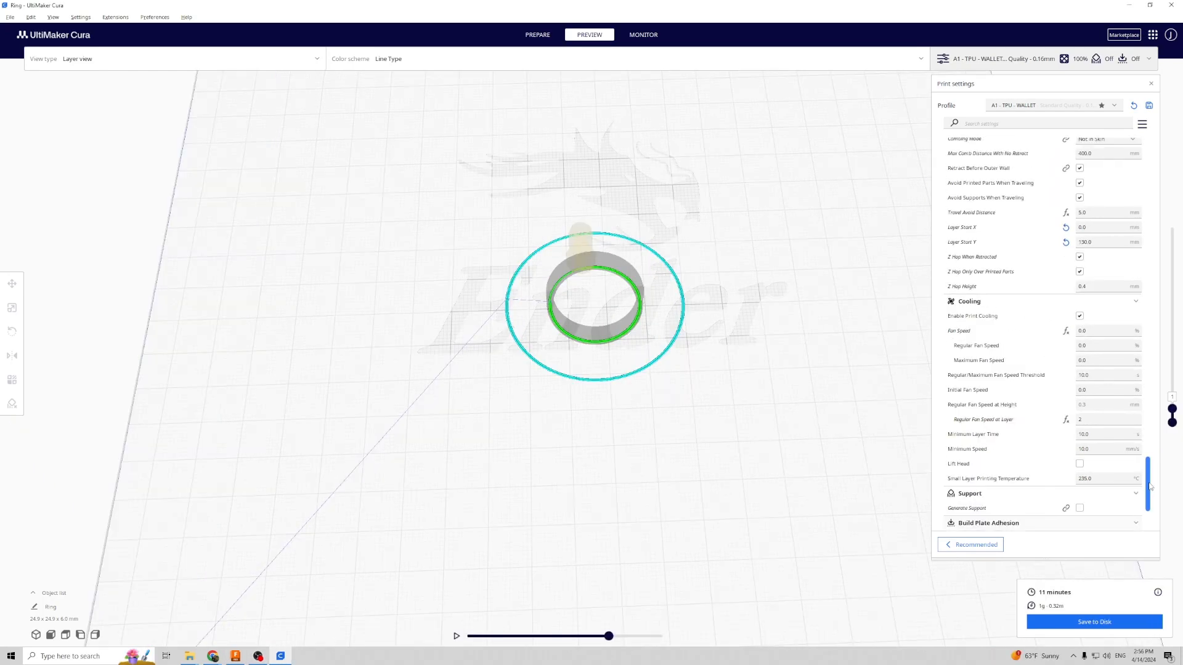
# Step: Add a Pause at height script to the post-processing scripts
pyautogui.moveTo(1150, 486); pyautogui.dragTo(1150, 167)
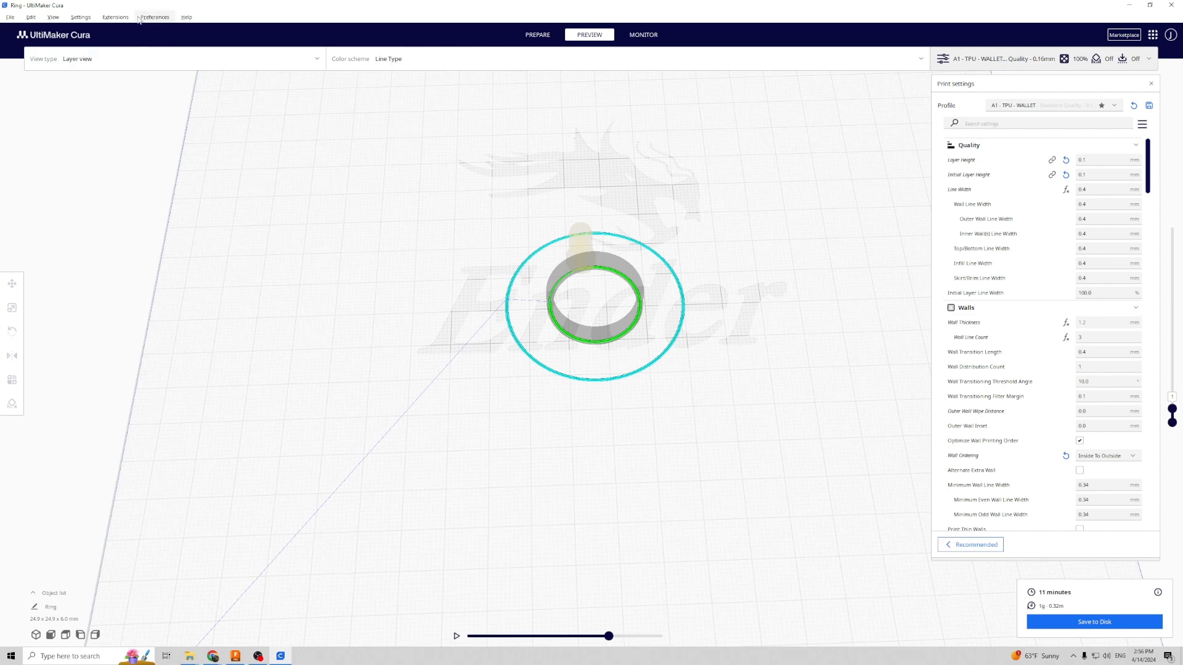
pyautogui.click(111, 18)
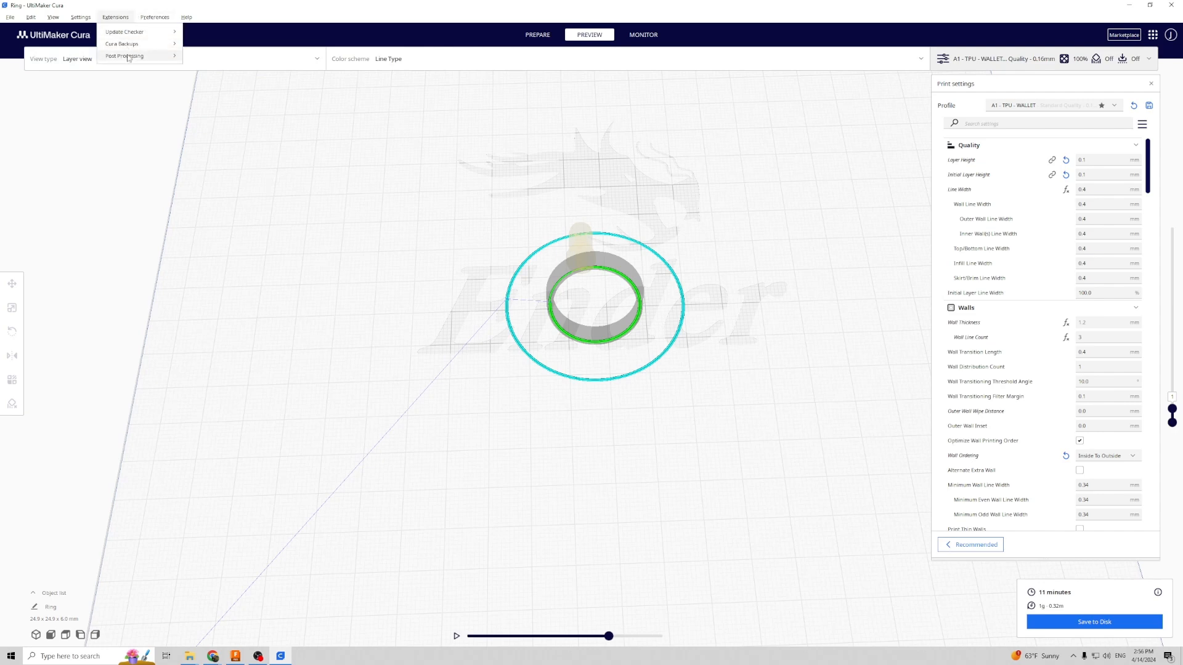
pyautogui.moveTo(129, 57)
pyautogui.click(207, 57)
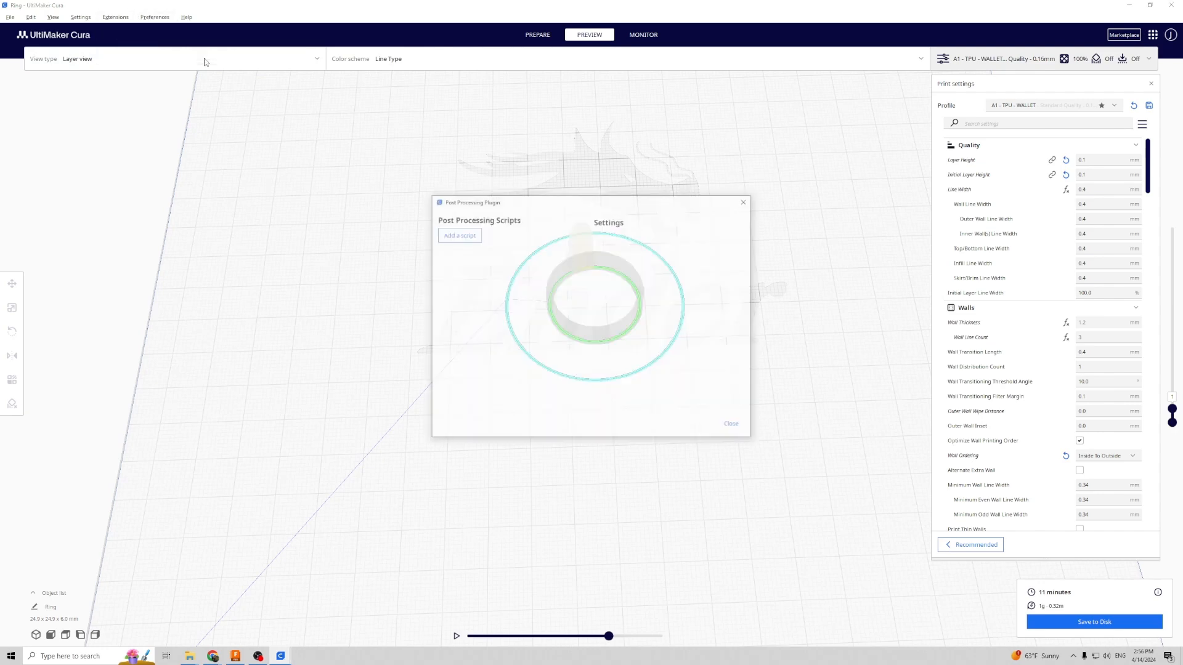
pyautogui.click(457, 236)
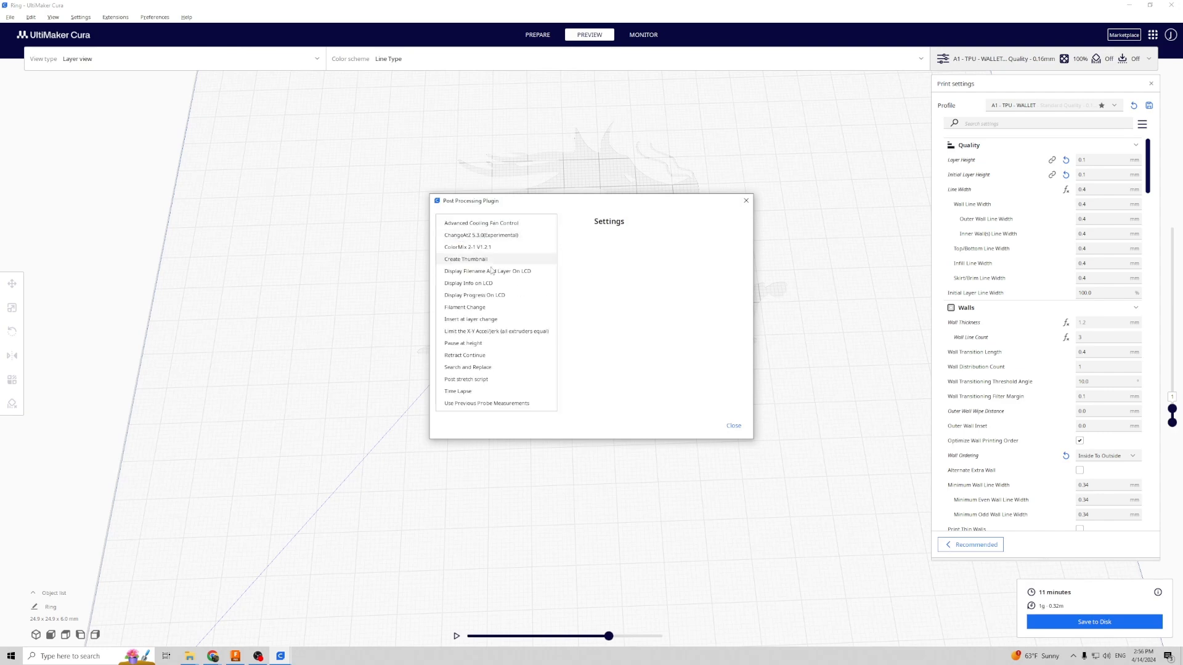
pyautogui.click(464, 344)
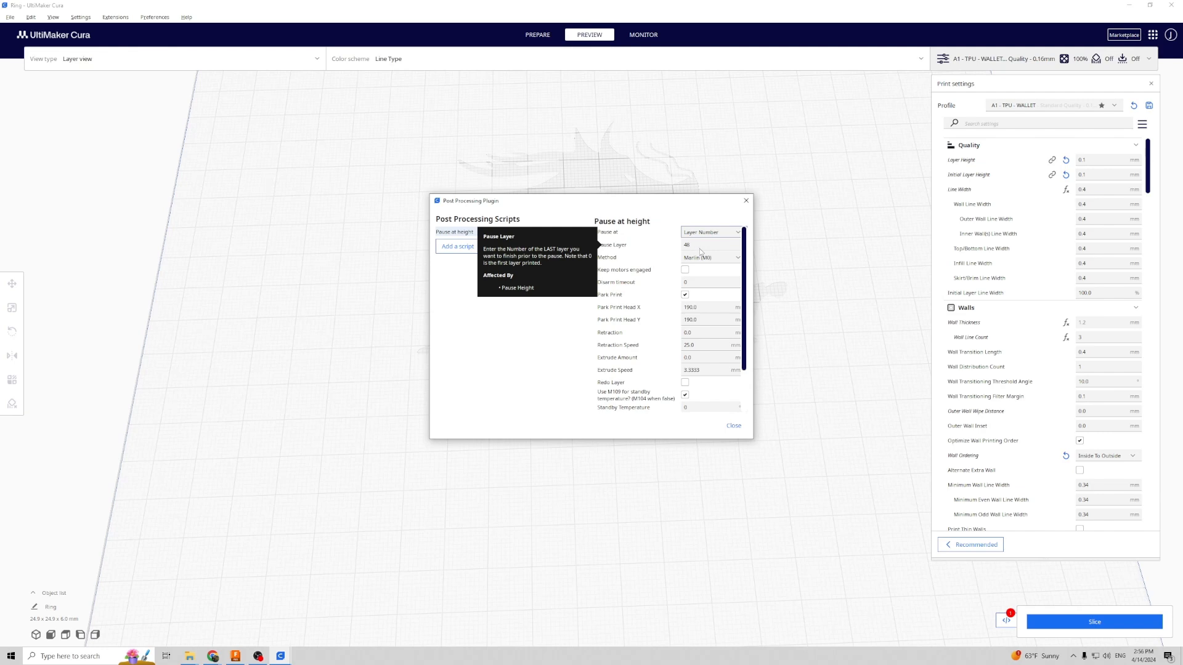
# Step: Set the script's pause layer to 19 and enable Keep motors engaged
pyautogui.doubleClick(698, 245)
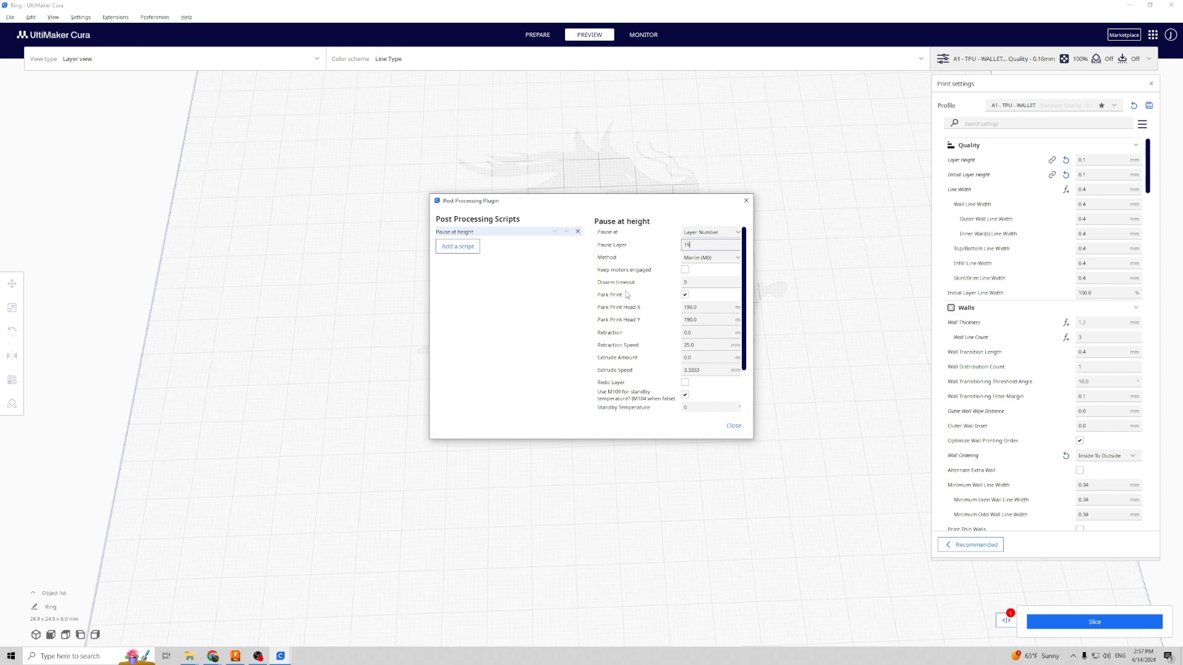
pyautogui.moveTo(627, 295)
pyautogui.click(696, 249)
pyautogui.click(684, 271)
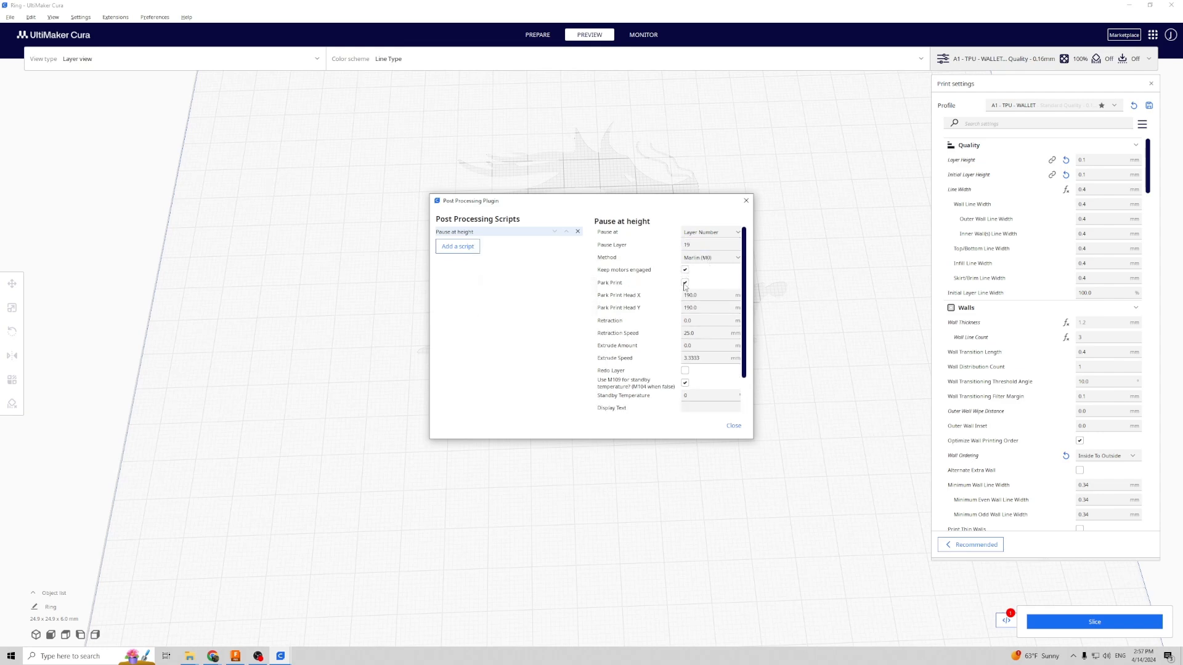
# Step: Set Park Print Head X to 0 for the layer 19 pause, keeping Park Print Head Y at 190
pyautogui.scroll(-1, 745, 287)
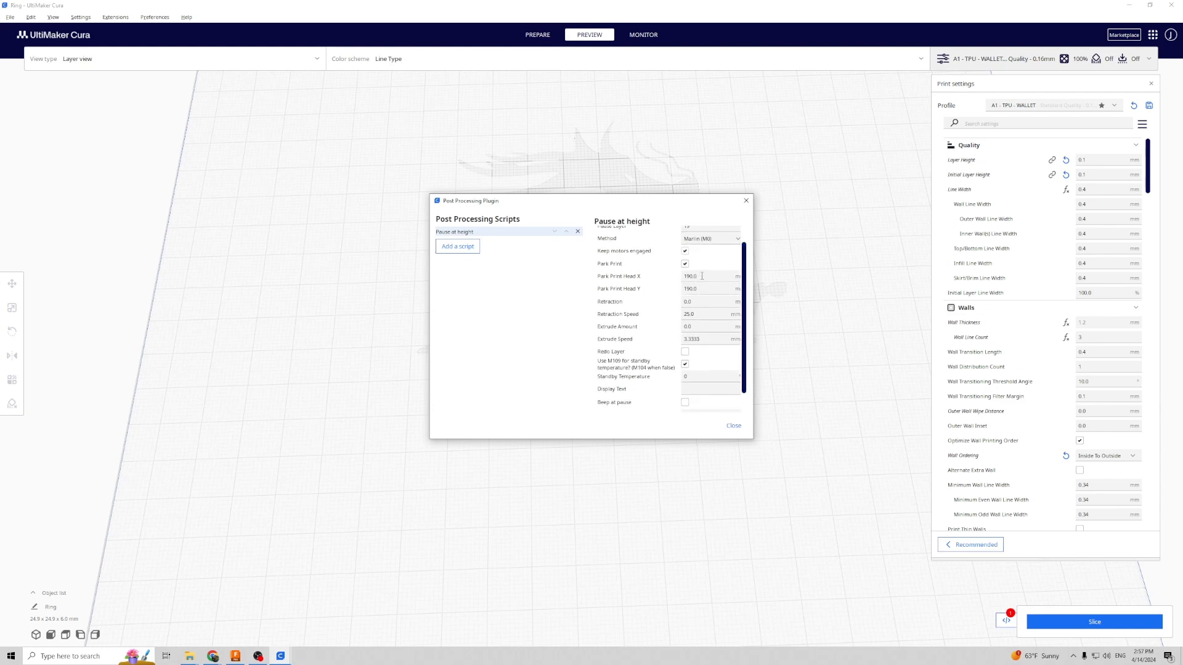
pyautogui.click(725, 278)
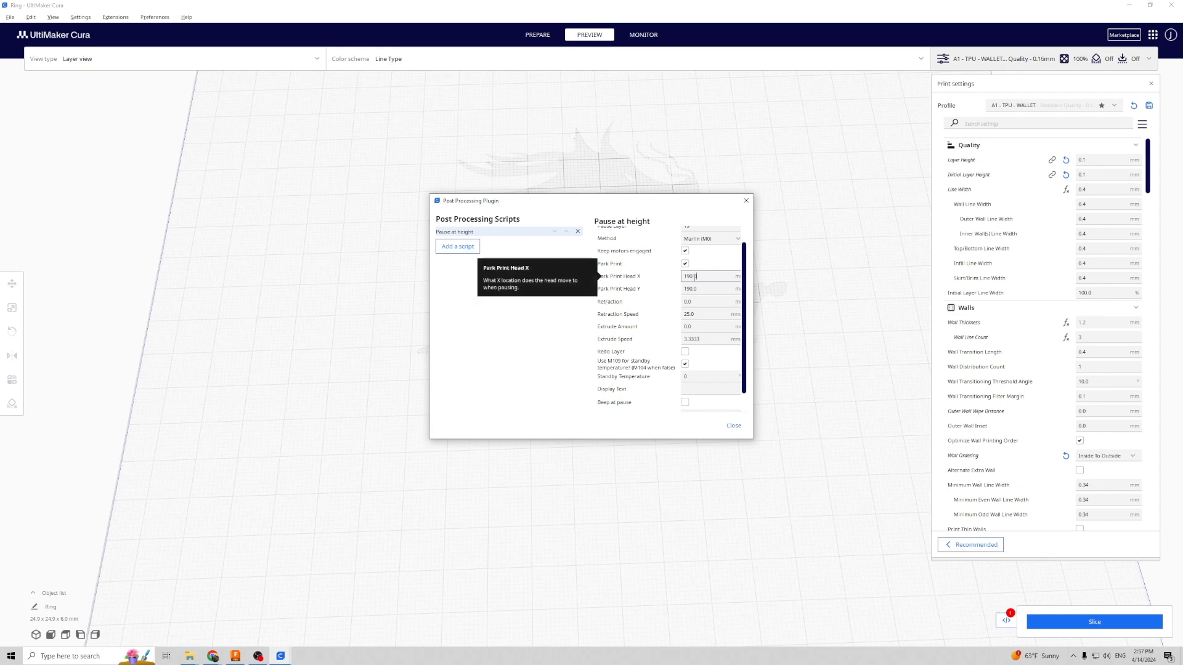
pyautogui.hotkey('ctrl', 'a')
pyautogui.write('0')
pyautogui.click(711, 289)
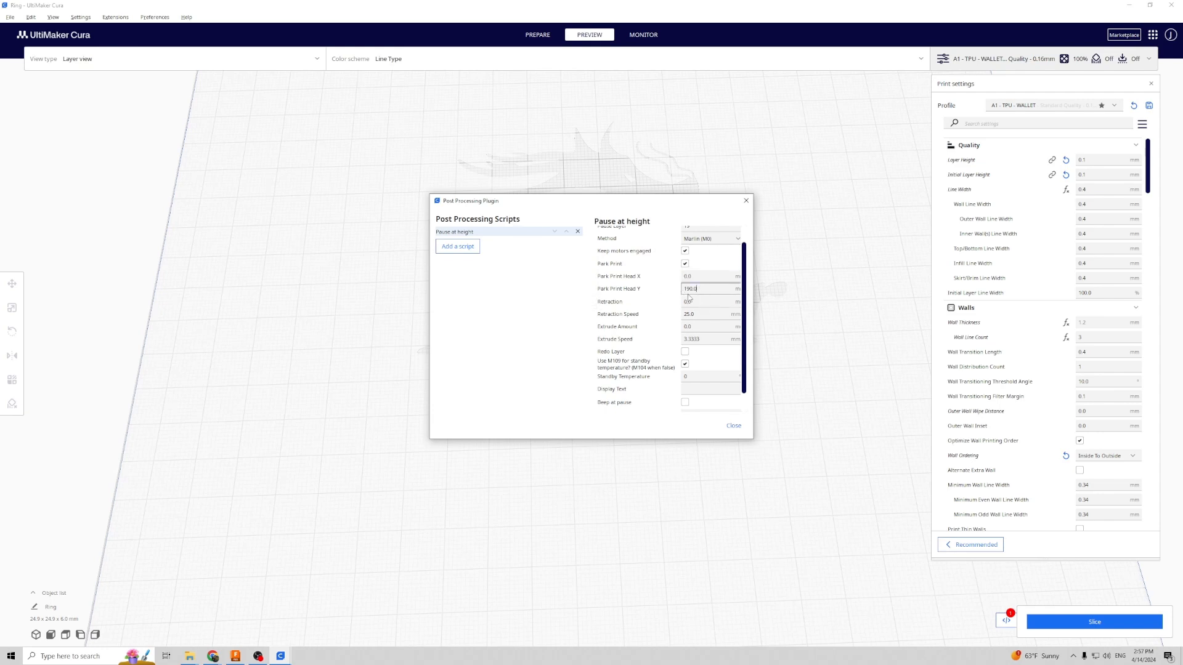
# Step: Enable Redo Layer and Beep at pause for the layer 19 pause, with a standby temperature of 235
pyautogui.scroll(-1, 700, 309)
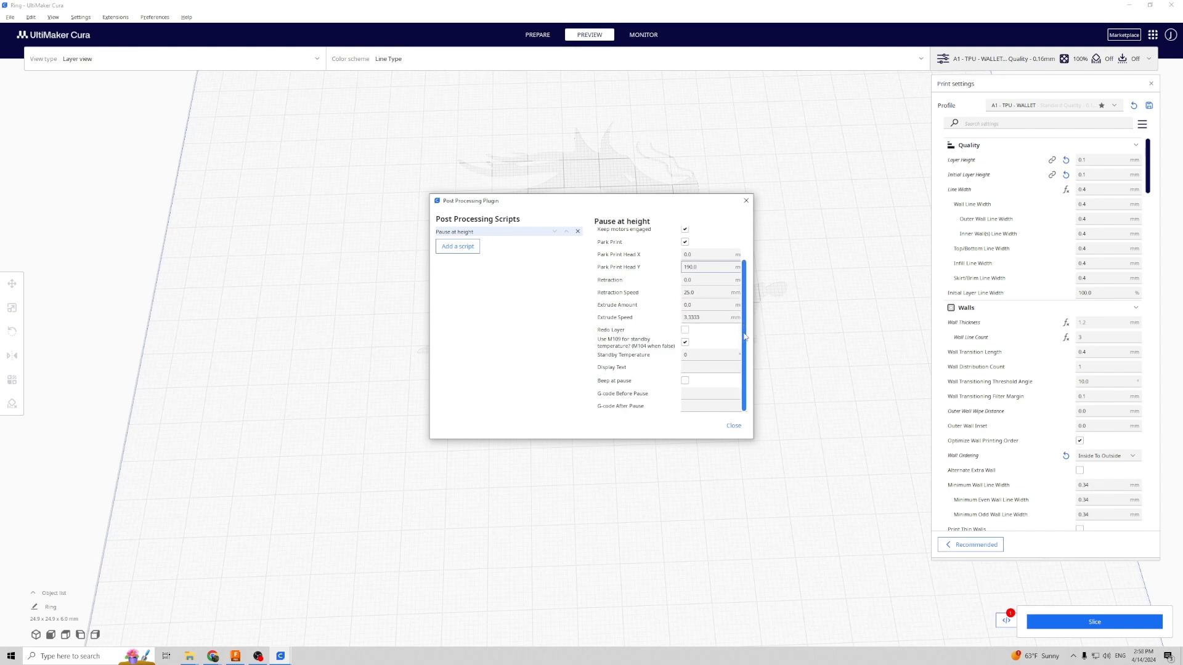
pyautogui.click(684, 329)
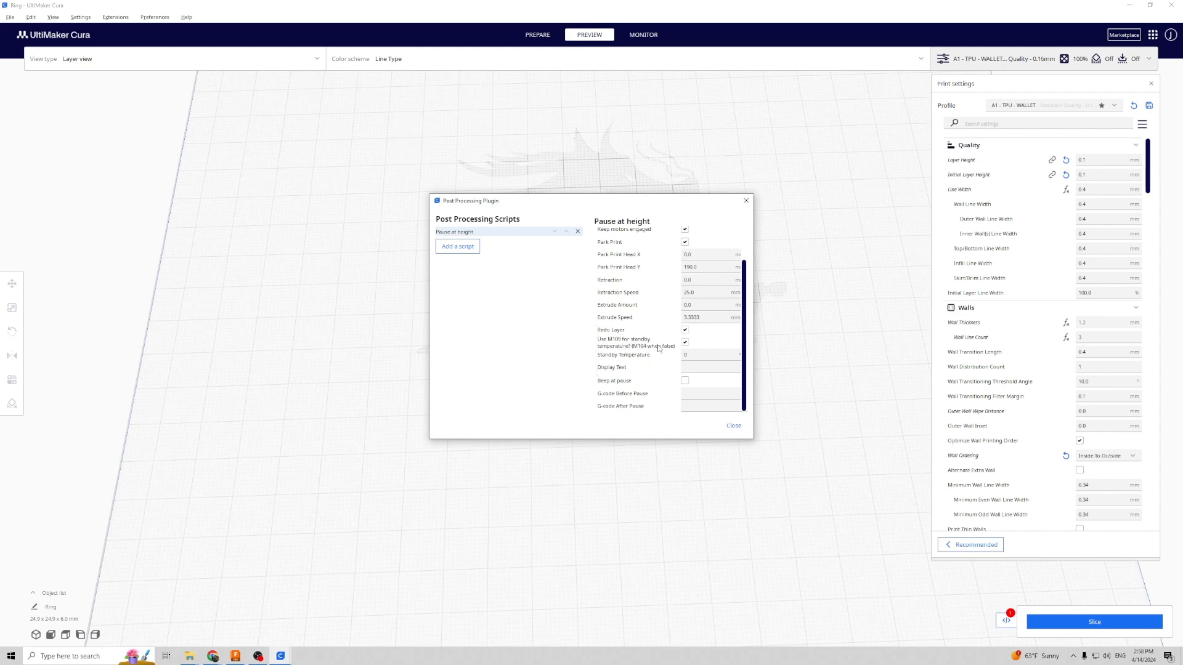
pyautogui.click(700, 354)
pyautogui.click(686, 381)
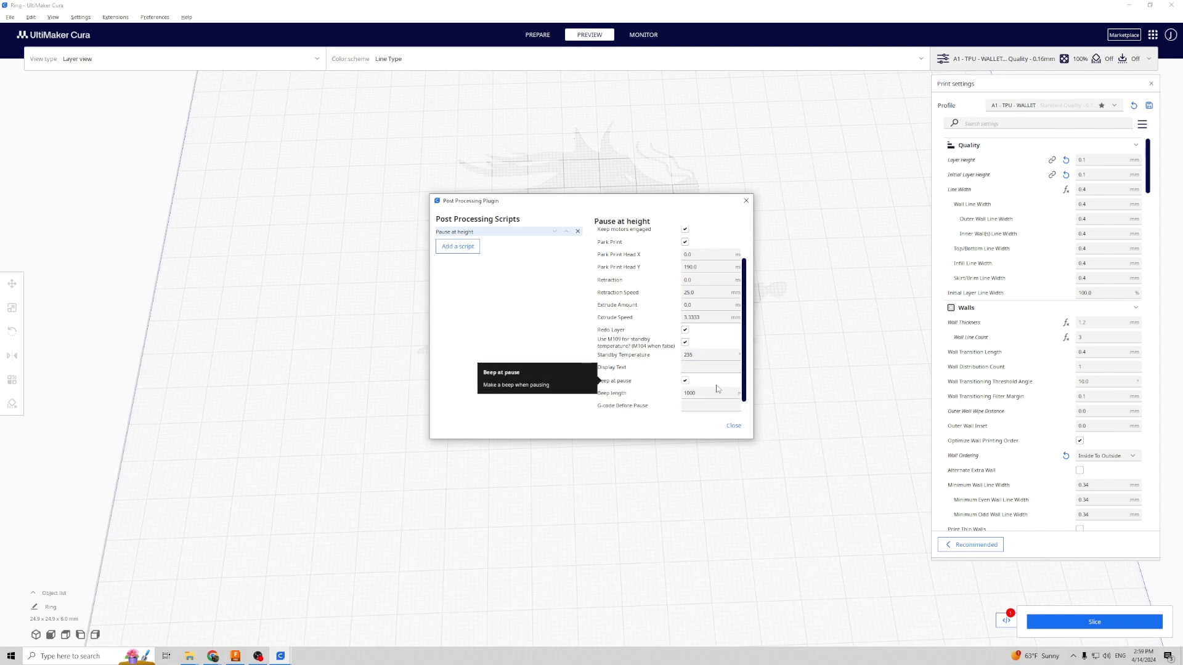
pyautogui.scroll(-1, 721, 395)
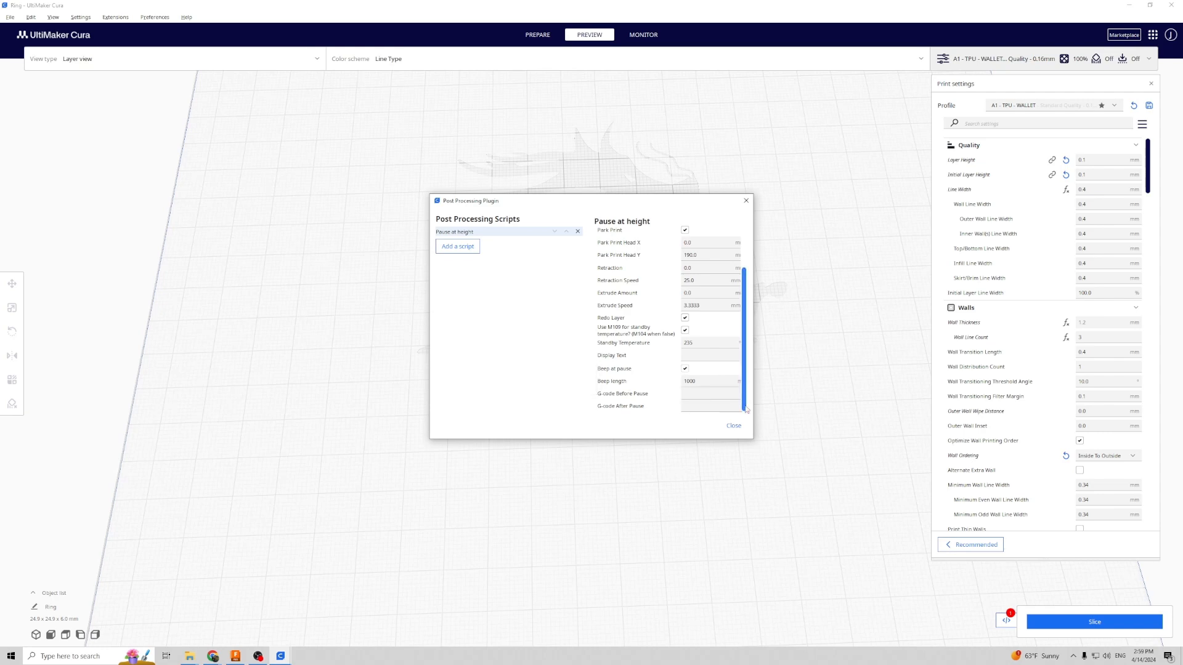
pyautogui.moveTo(746, 406); pyautogui.dragTo(751, 319)
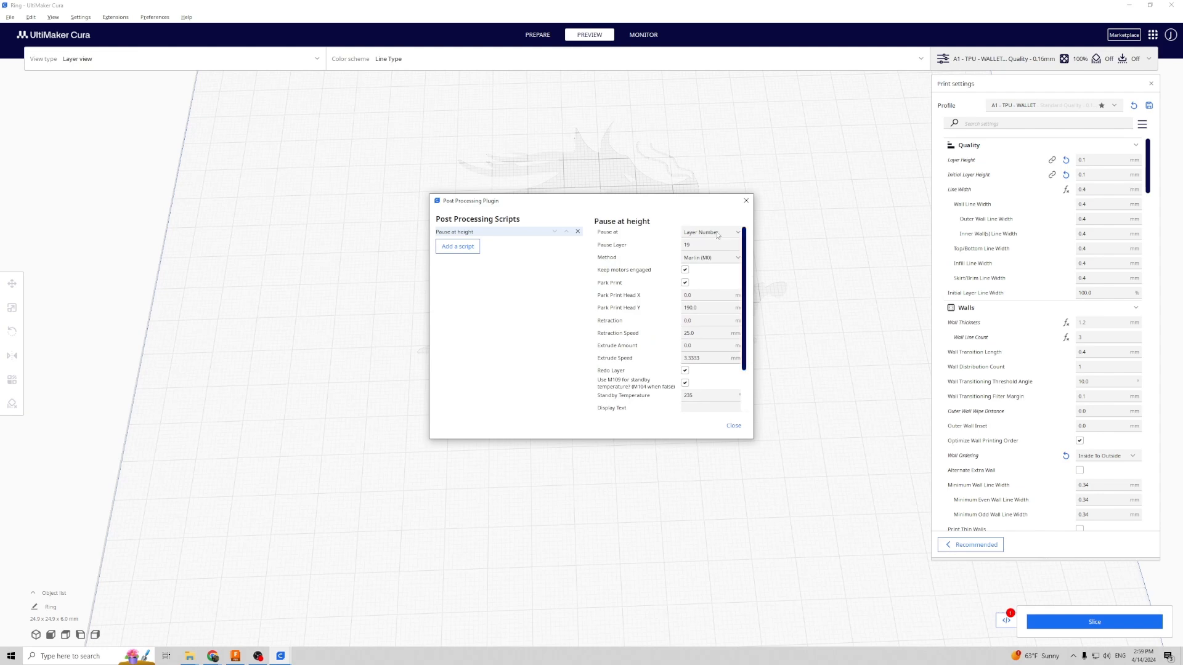
# Step: Add a second Pause at height script at layer 40 with Keep motors engaged enabled
pyautogui.click(465, 247)
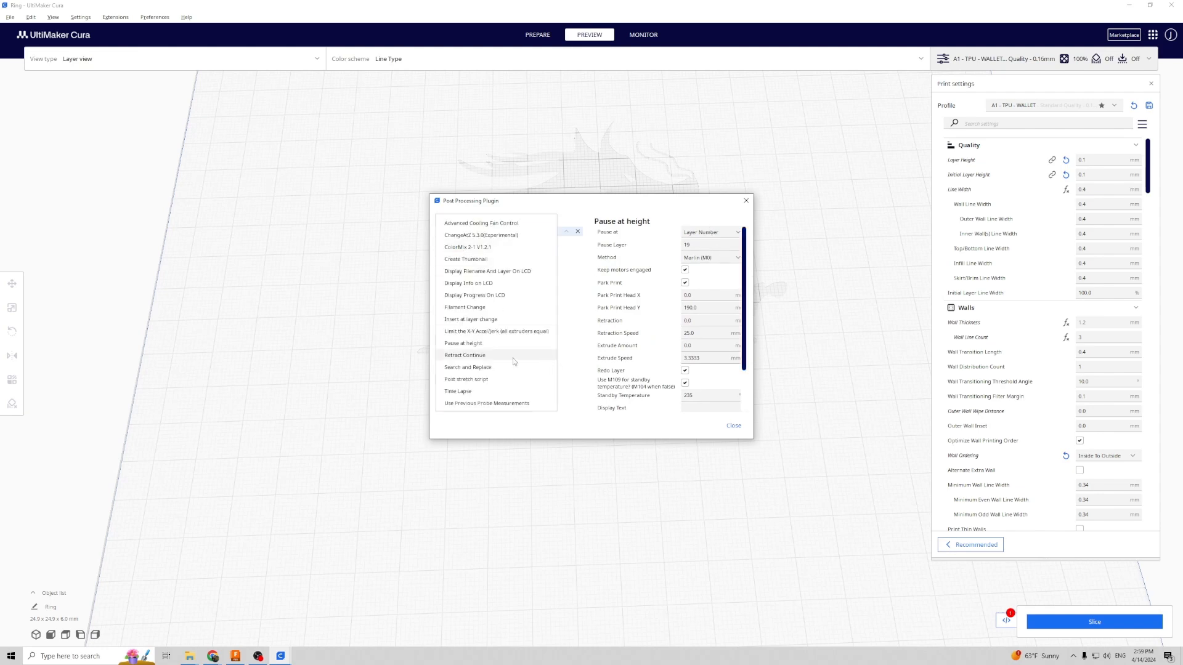
pyautogui.click(466, 345)
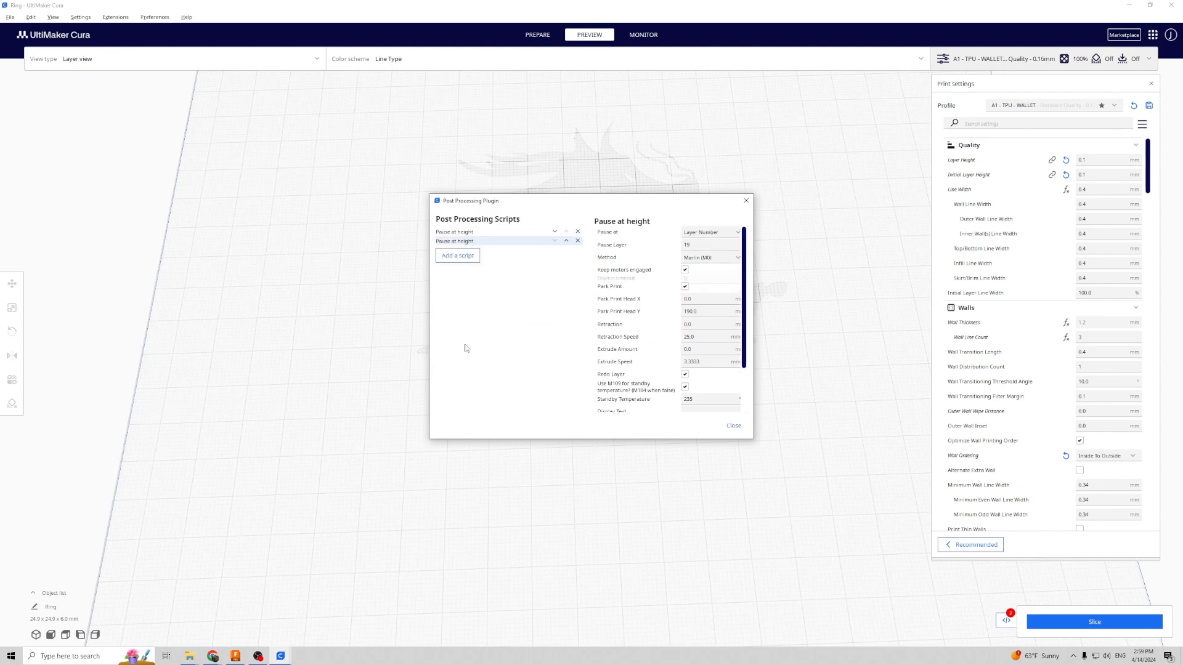
pyautogui.click(702, 245)
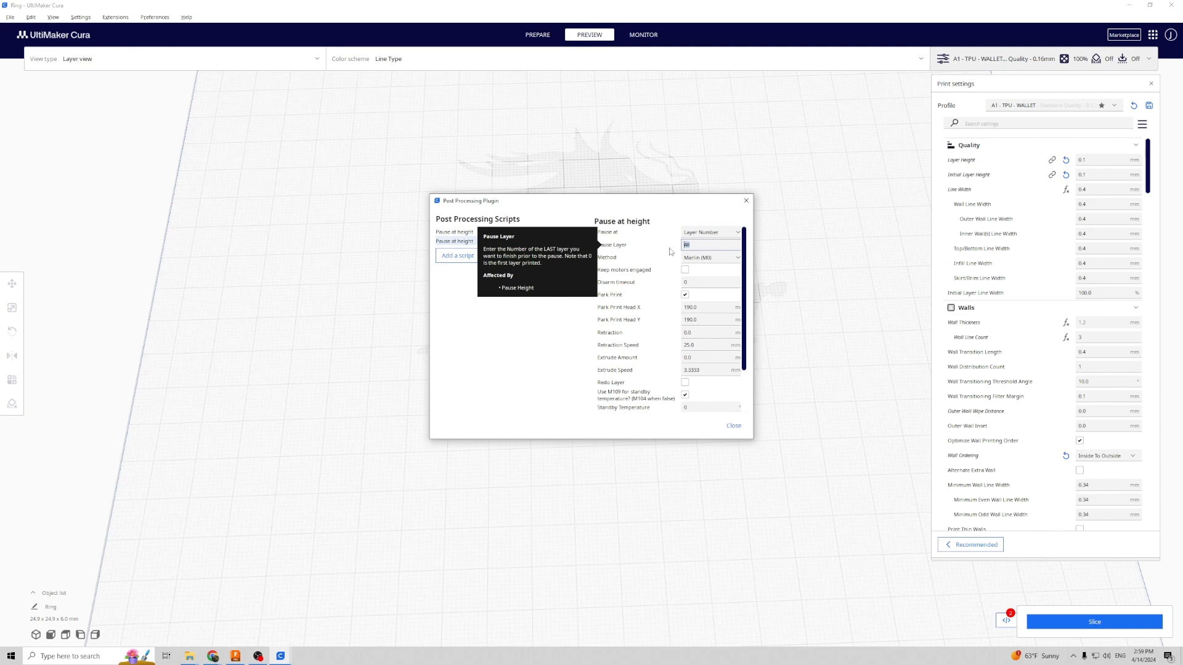
pyautogui.press('BackSpace')
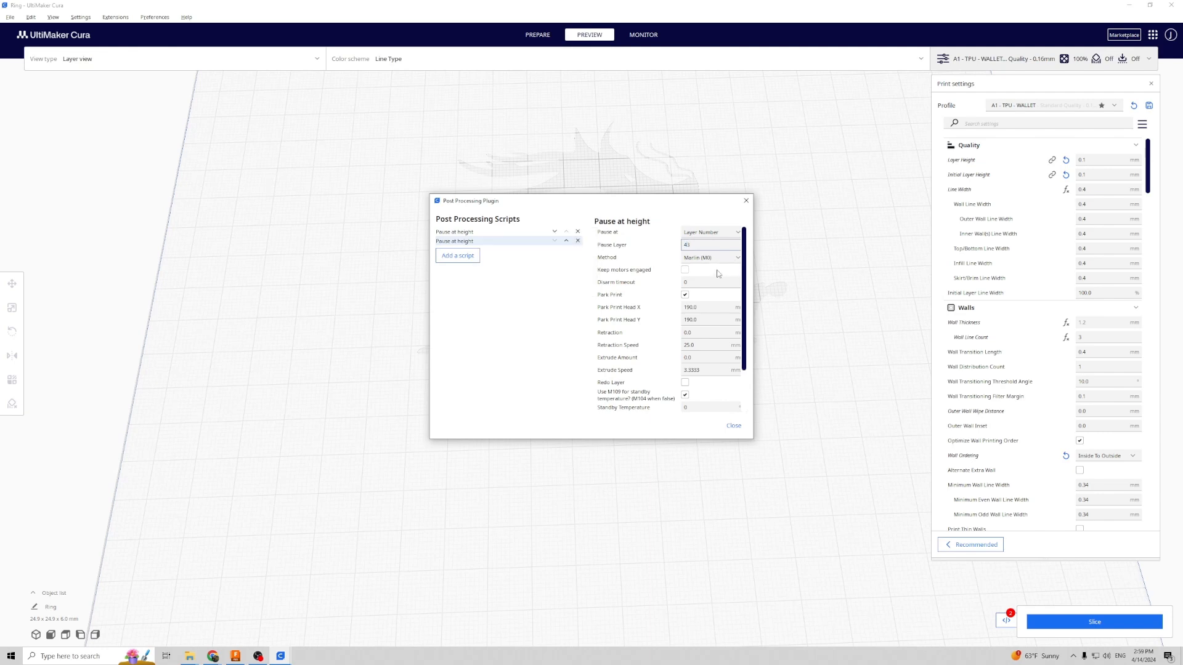
pyautogui.click(685, 270)
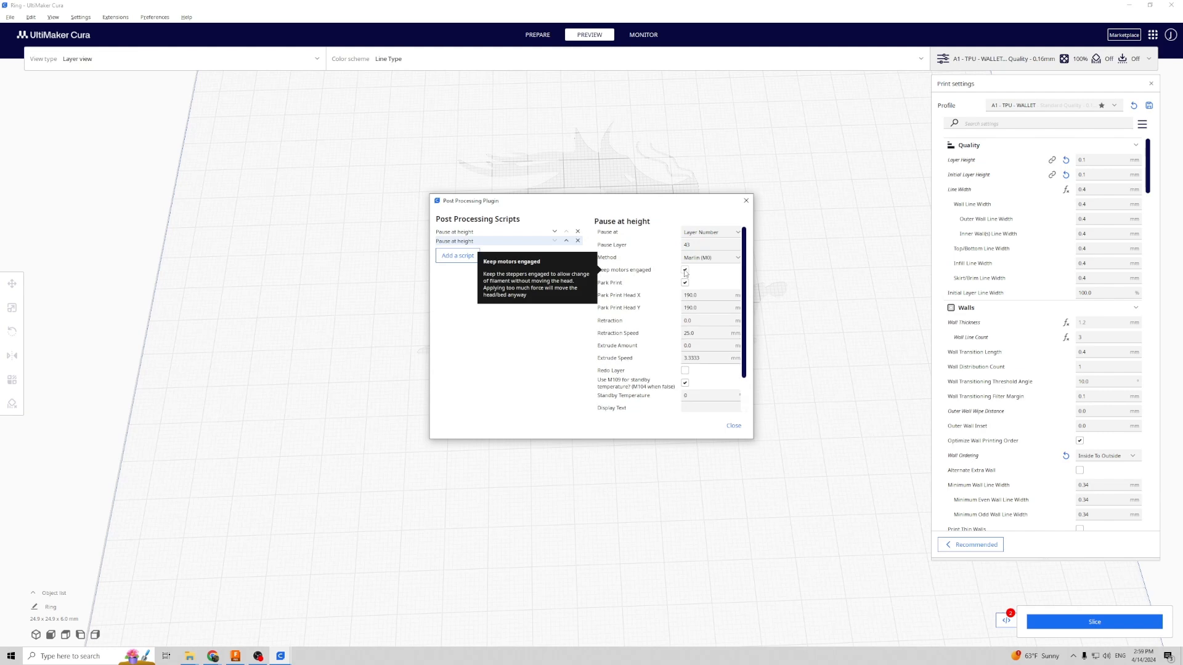
# Step: Set the second pause's Park Print Head X to 0, keeping Park Print Head Y at 190
pyautogui.click(690, 295)
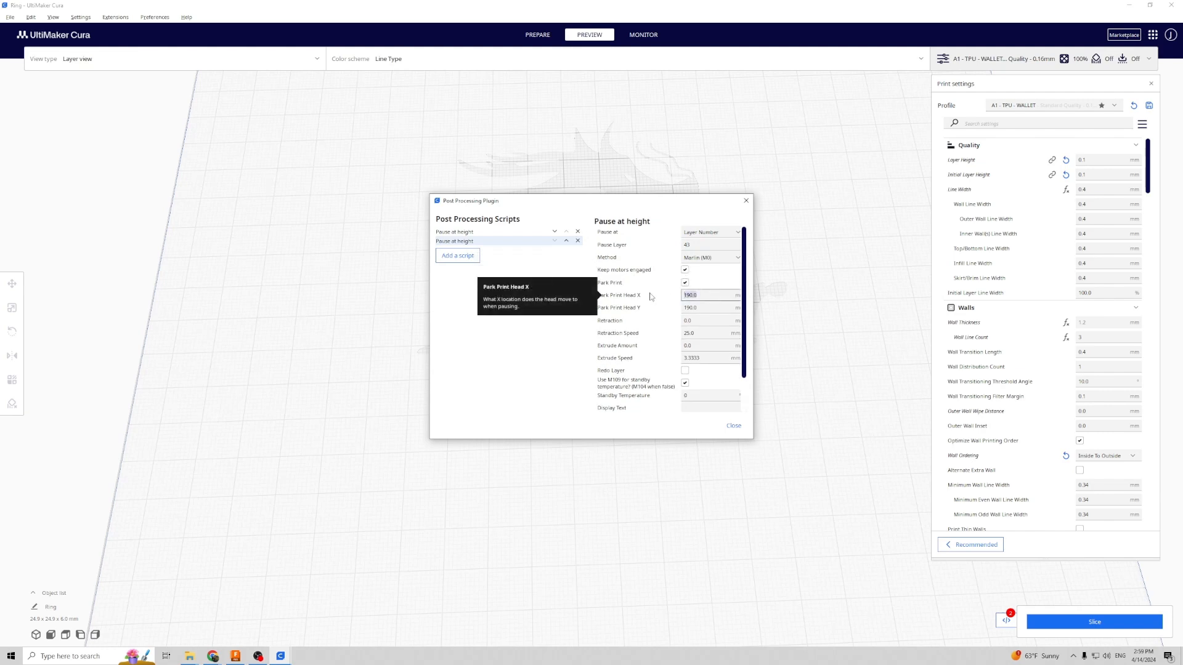
pyautogui.write('0')
pyautogui.click(712, 308)
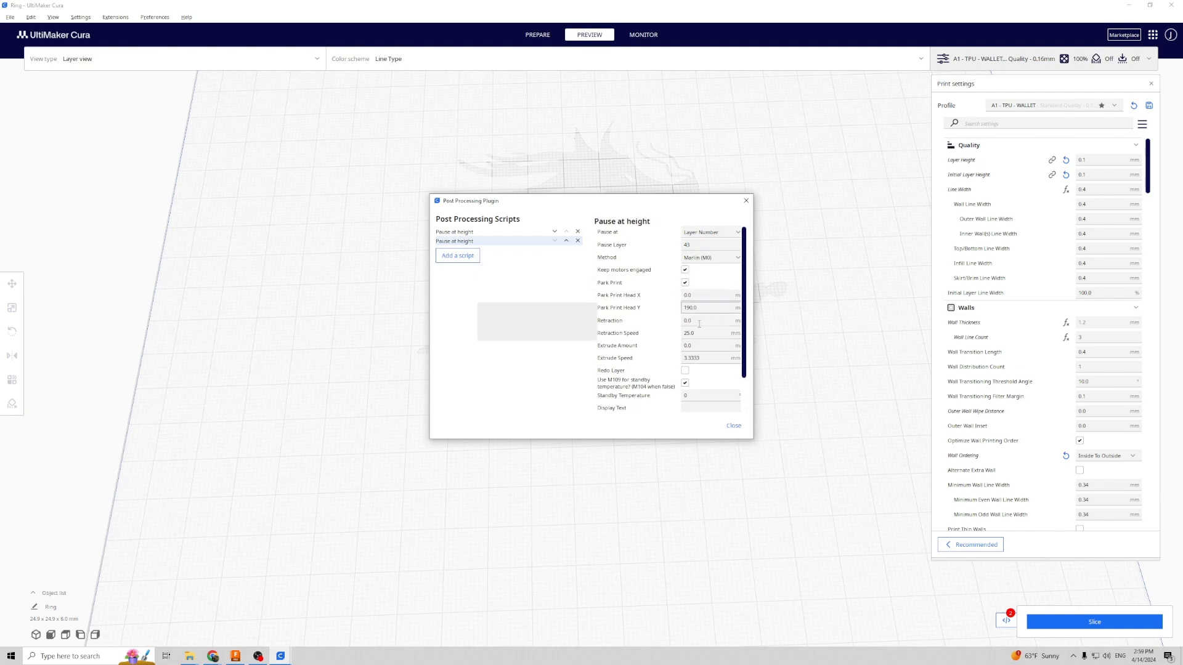
# Step: Enable Redo Layer and Beep at pause for the second pause, set standby temperature to 235, and close the script settings
pyautogui.scroll(-1, 700, 324)
pyautogui.click(686, 330)
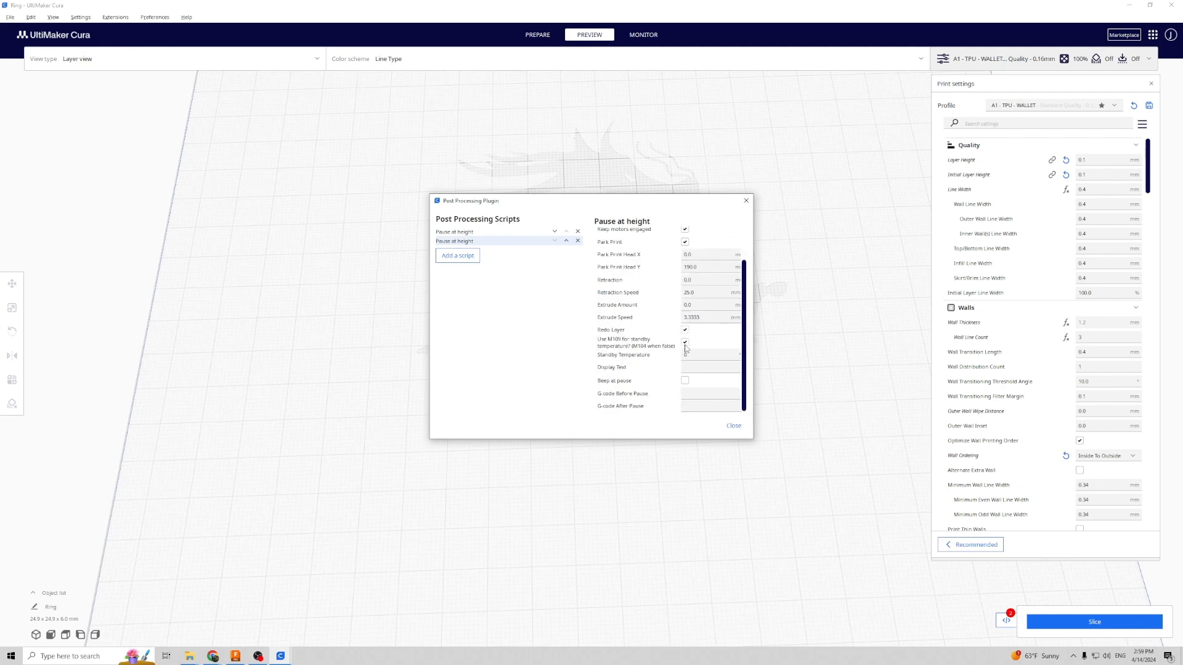
pyautogui.click(693, 355)
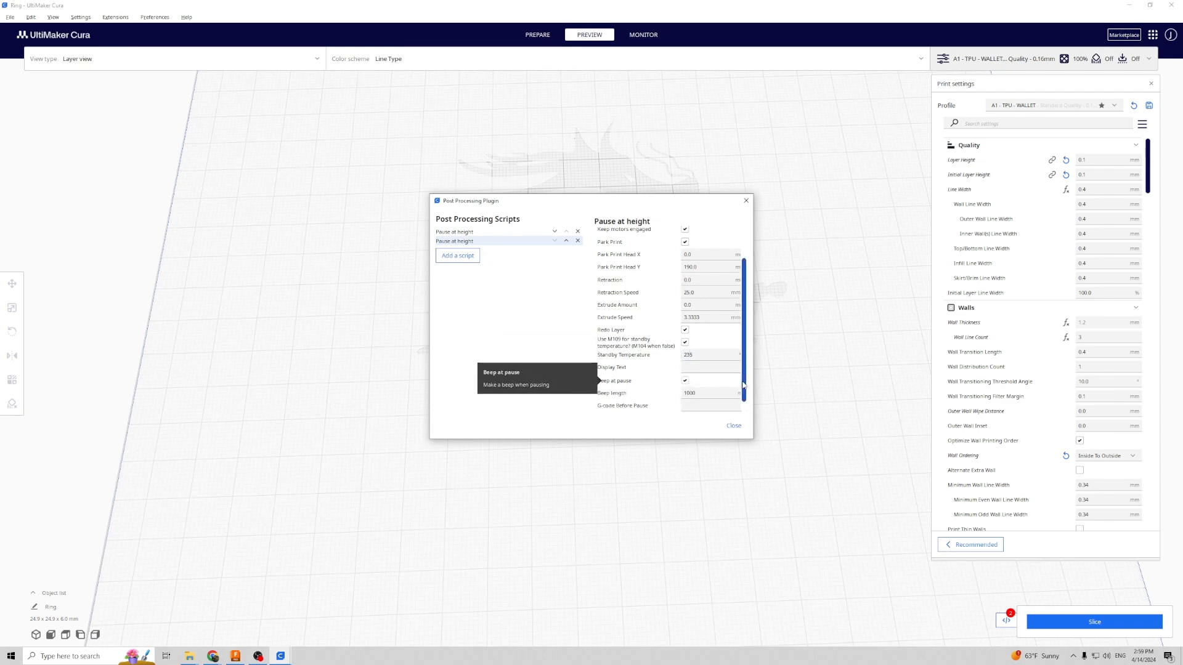
pyautogui.click(685, 382)
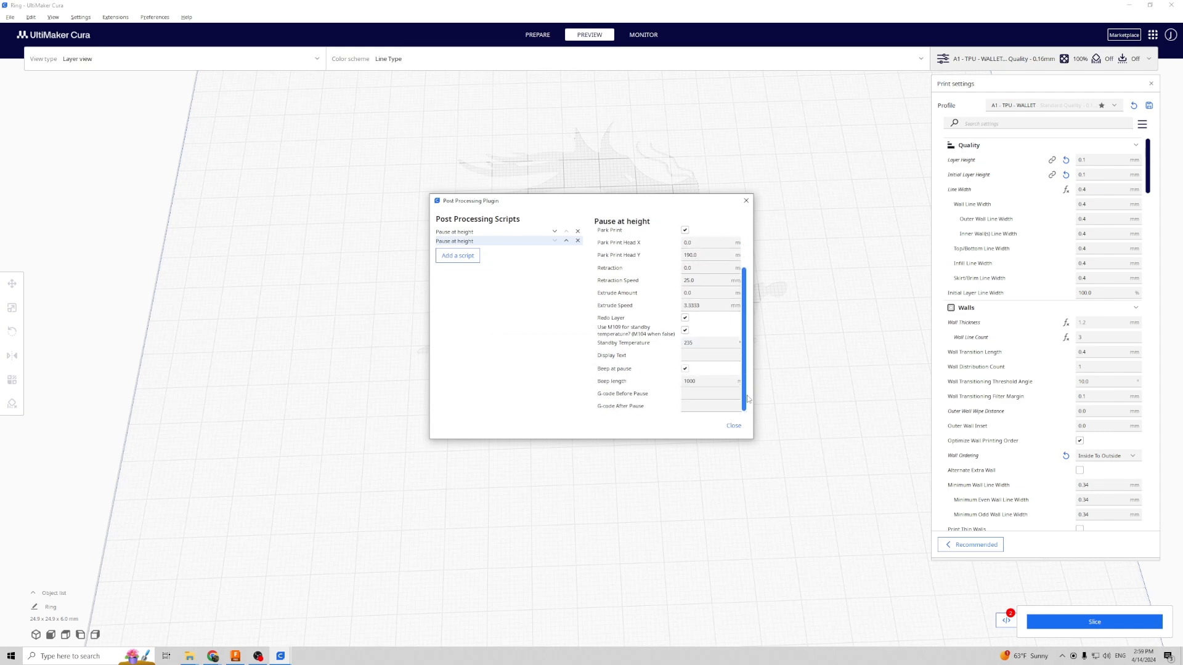
pyautogui.click(734, 425)
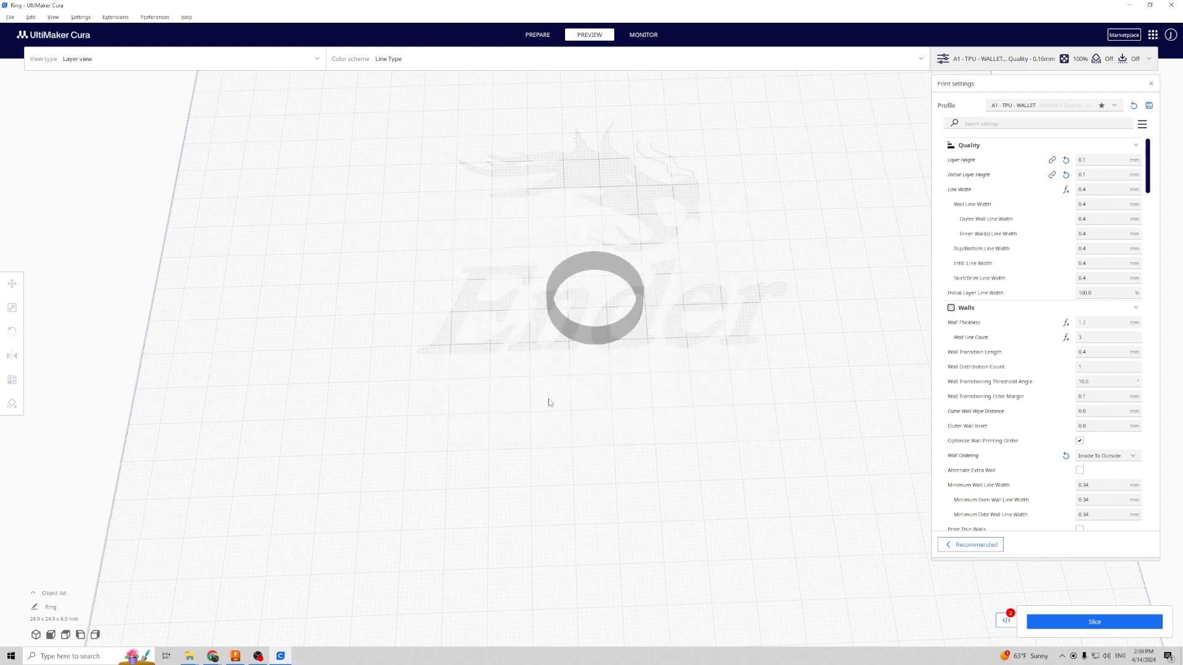
# Step: Slice the ring and save it to the Ring Video folder as Ring.gcode, replacing the existing file
pyautogui.click(1075, 623)
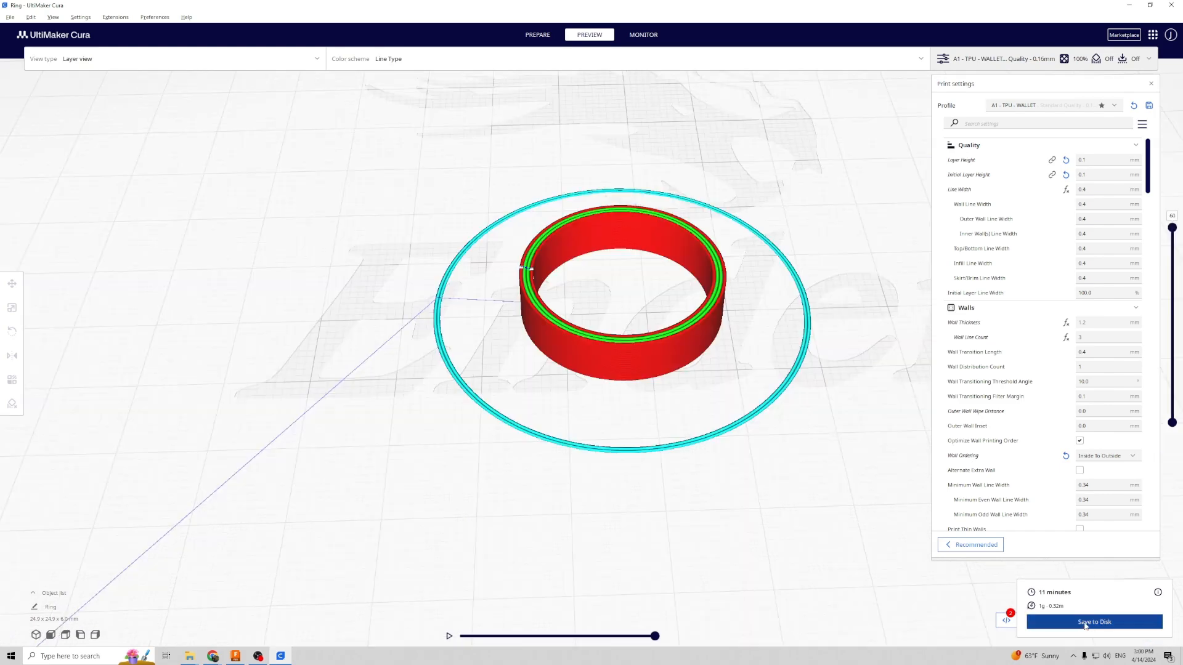
pyautogui.click(1094, 622)
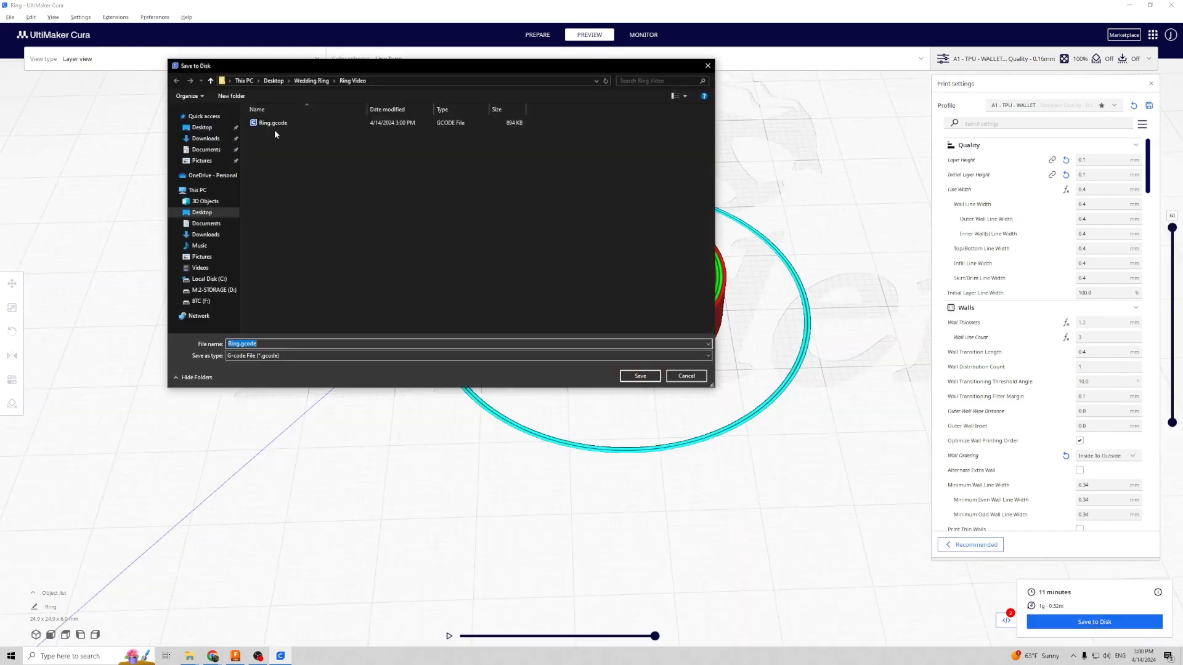
pyautogui.click(641, 376)
pyautogui.click(640, 331)
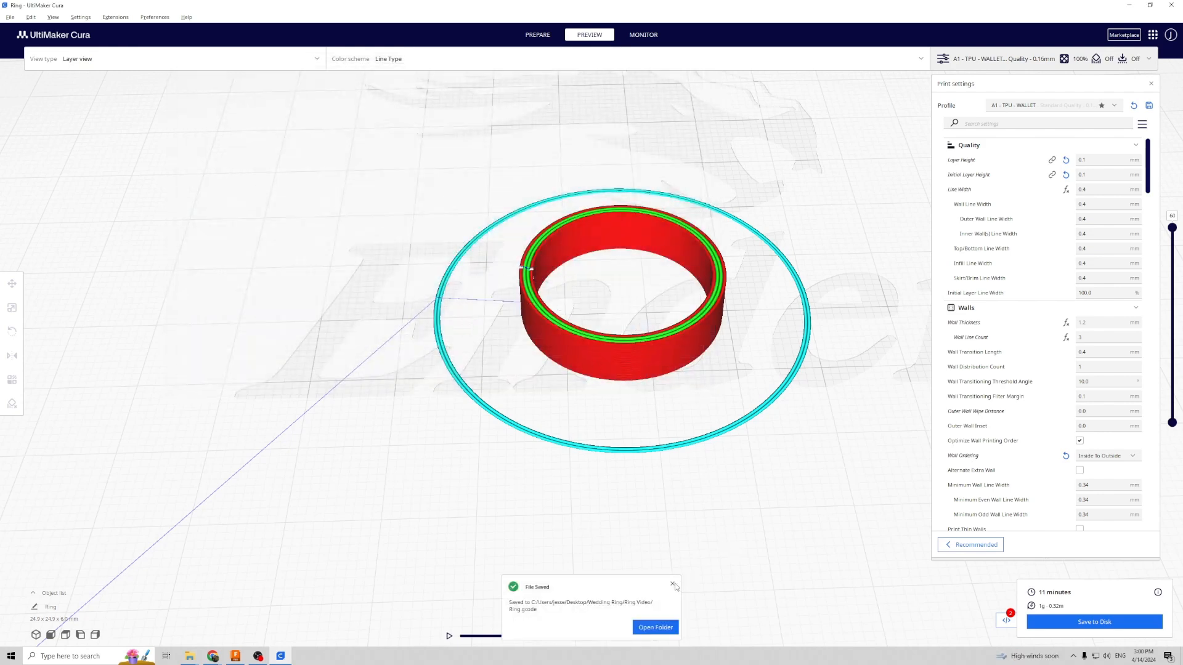
# Step: Open the saved Ring.gcode from its folder in Cura's preview and dismiss the G-code details notice
pyautogui.click(655, 627)
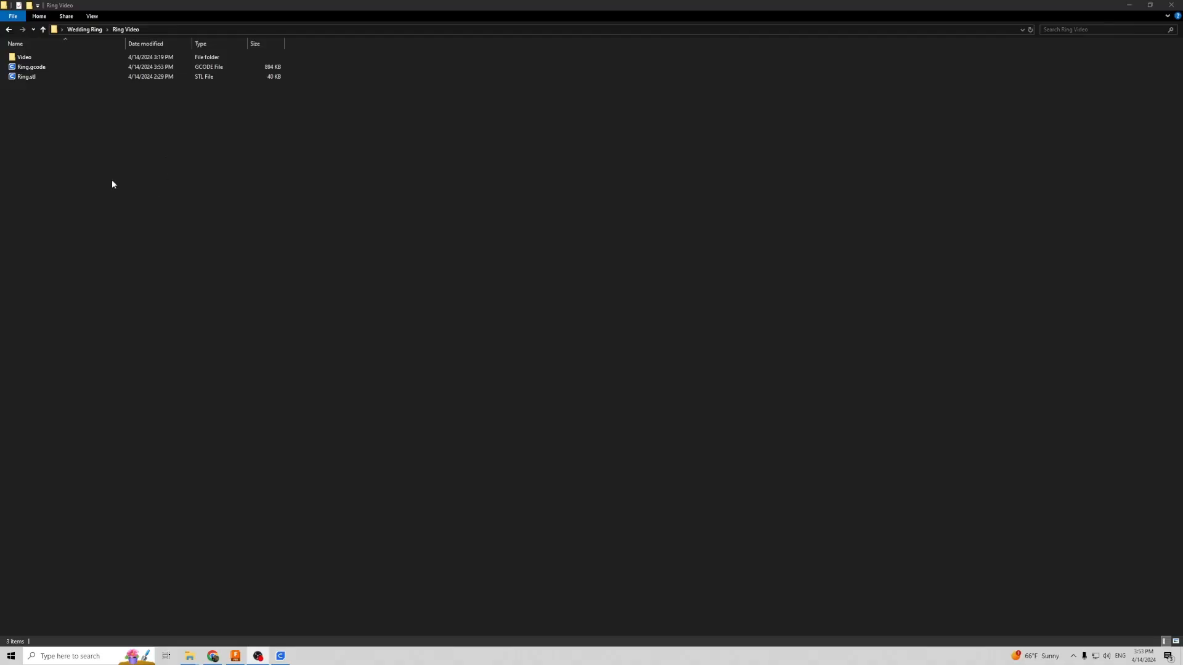
pyautogui.click(27, 69)
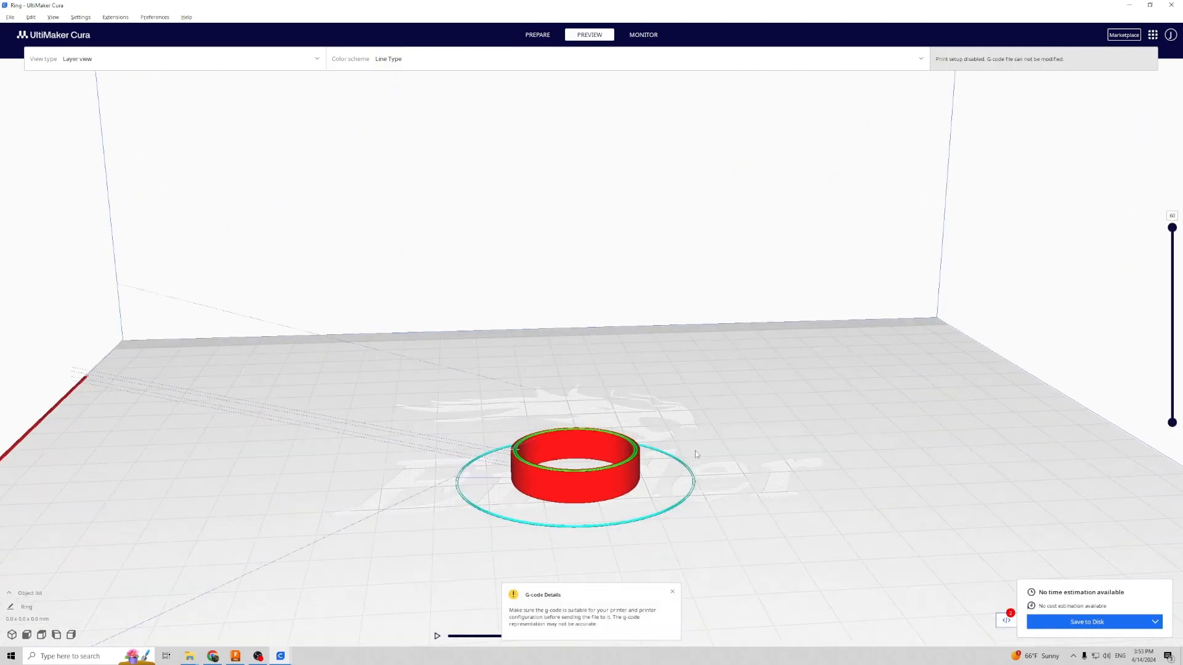
pyautogui.scroll(2, 695, 450)
pyautogui.click(672, 590)
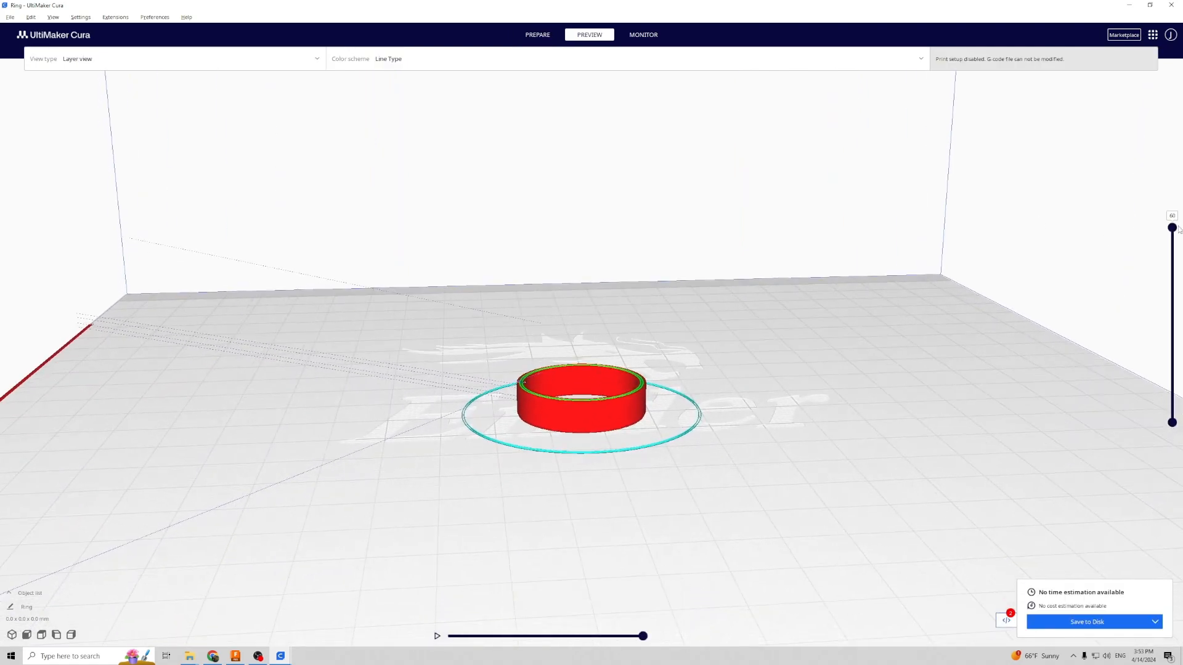
# Step: Show only the first layer of the loaded G-code and examine its toolpath from above
pyautogui.moveTo(1171, 228); pyautogui.dragTo(1171, 486)
pyautogui.moveTo(672, 509); pyautogui.dragTo(659, 609, button='right')
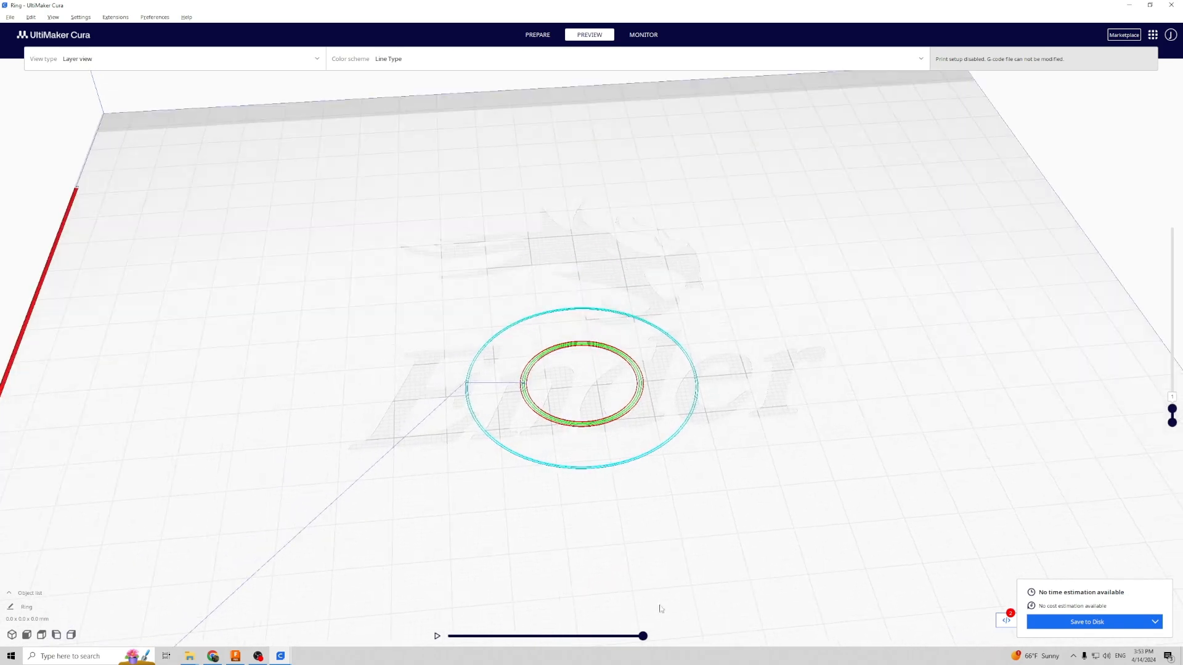
# Step: Show the G-code preview up to layer 19 and scrub its toolpath back to examine the nozzle position before the pause
pyautogui.moveTo(644, 637); pyautogui.dragTo(641, 611)
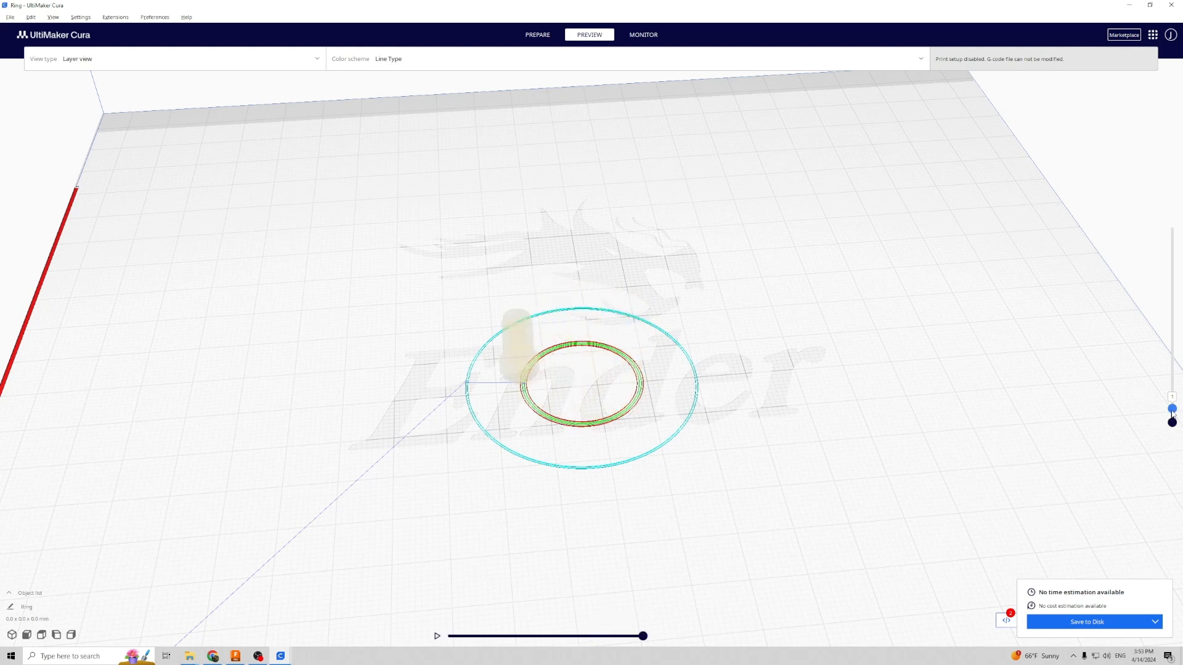
pyautogui.moveTo(1172, 407); pyautogui.dragTo(1165, 350)
pyautogui.scroll(8, 826, 428)
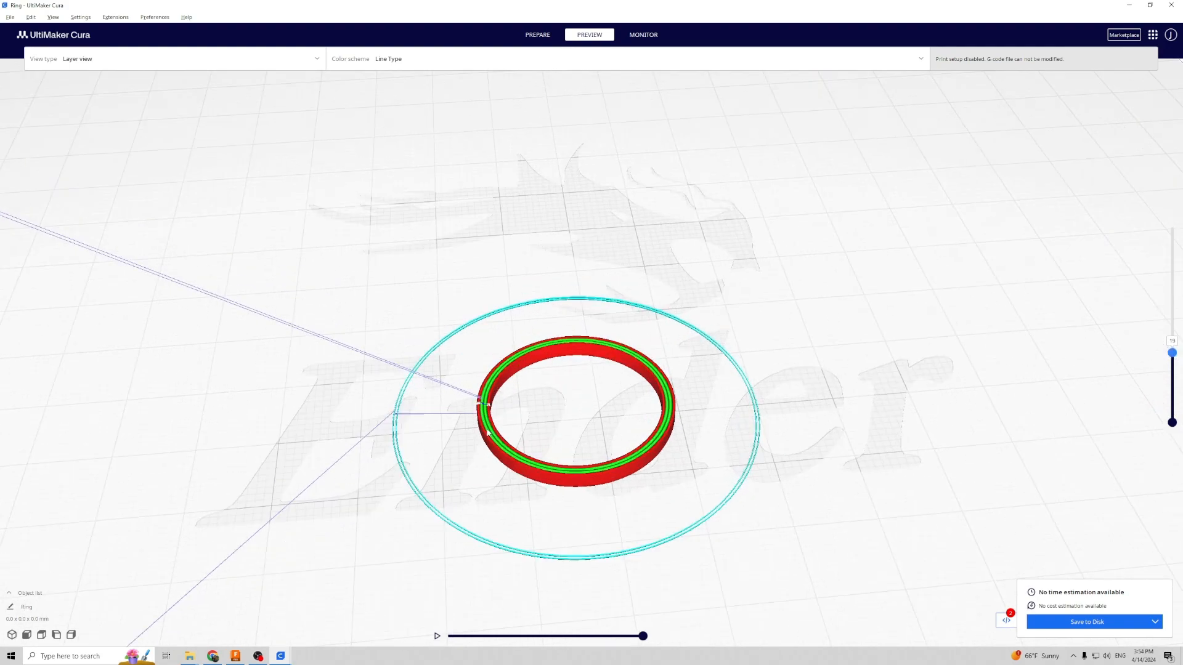
pyautogui.moveTo(761, 435); pyautogui.dragTo(764, 422, button='middle')
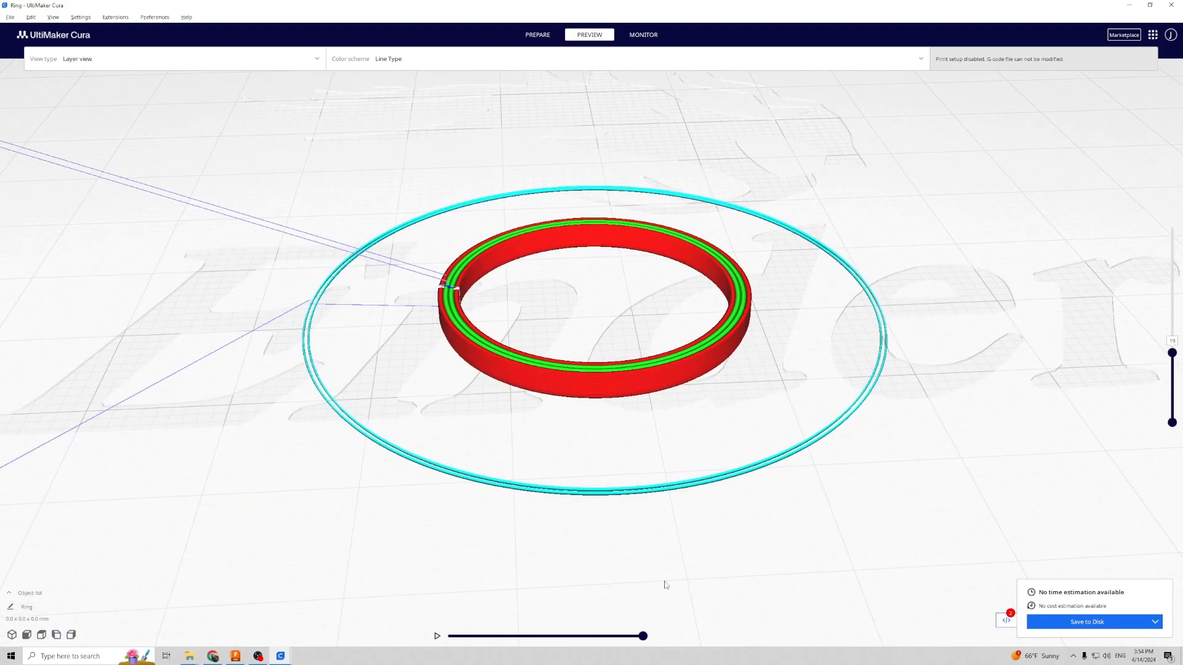
pyautogui.moveTo(643, 640); pyautogui.dragTo(536, 644)
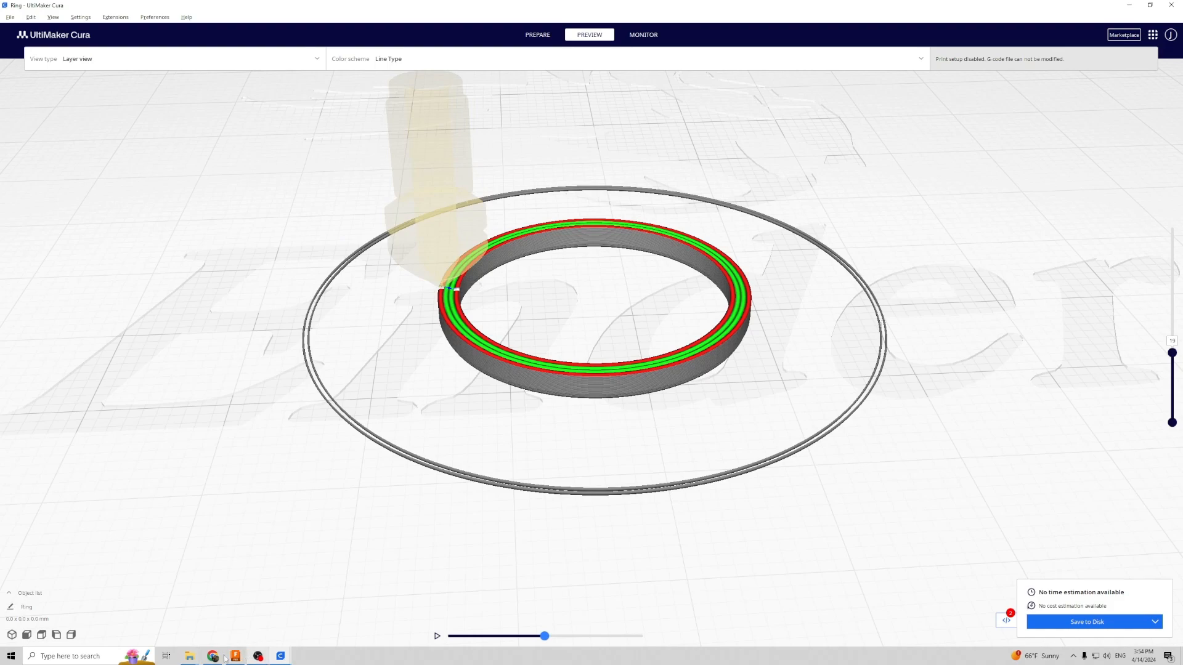
# Step: Open Ring.gcode from the Ring Video folder in Notepad++, reload its modified contents, and minimize the folder window
pyautogui.moveTo(190, 657)
pyautogui.click(210, 618)
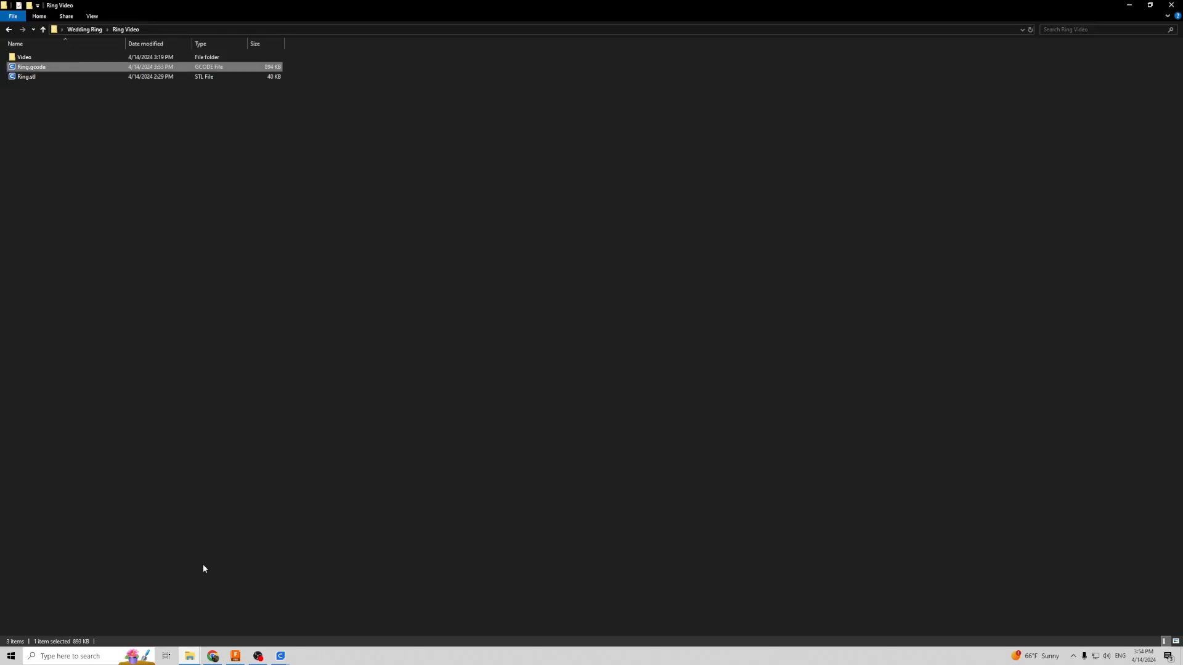
pyautogui.rightClick(23, 68)
pyautogui.click(82, 126)
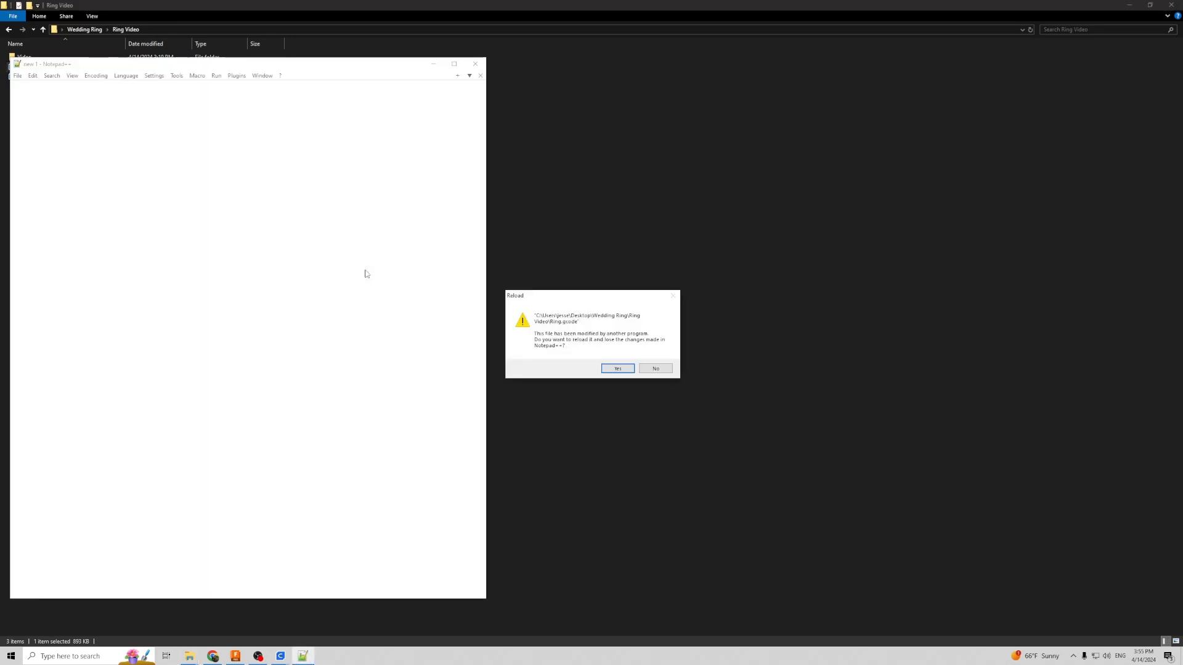
pyautogui.click(617, 368)
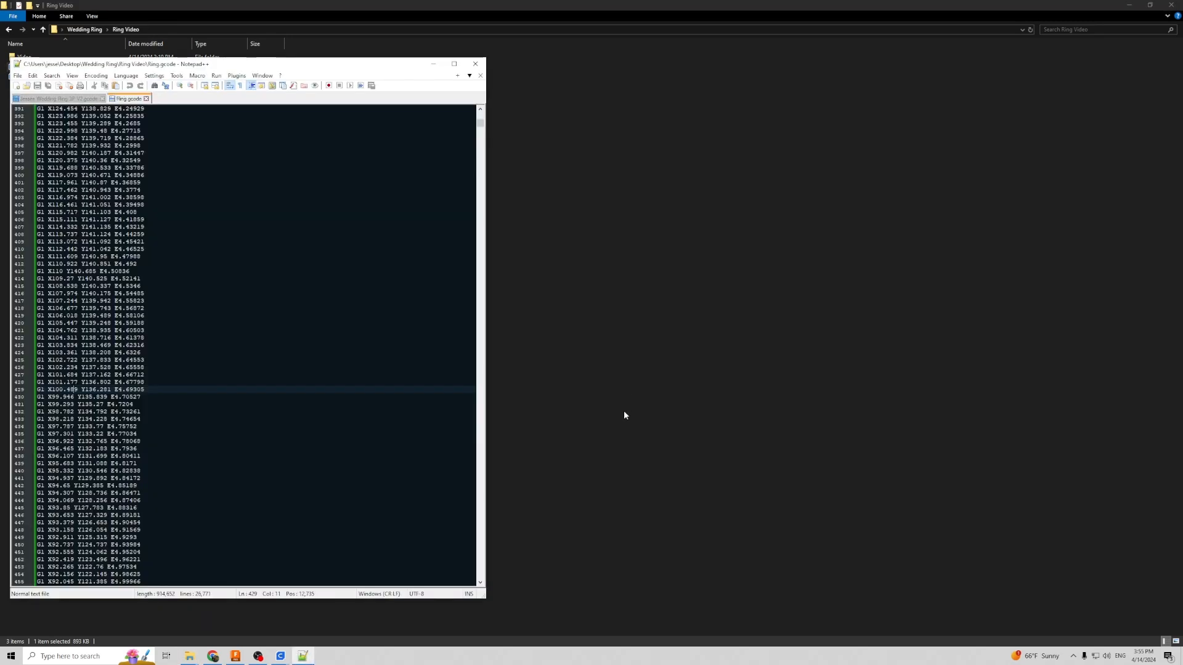
pyautogui.click(1122, 9)
pyautogui.click(1121, 8)
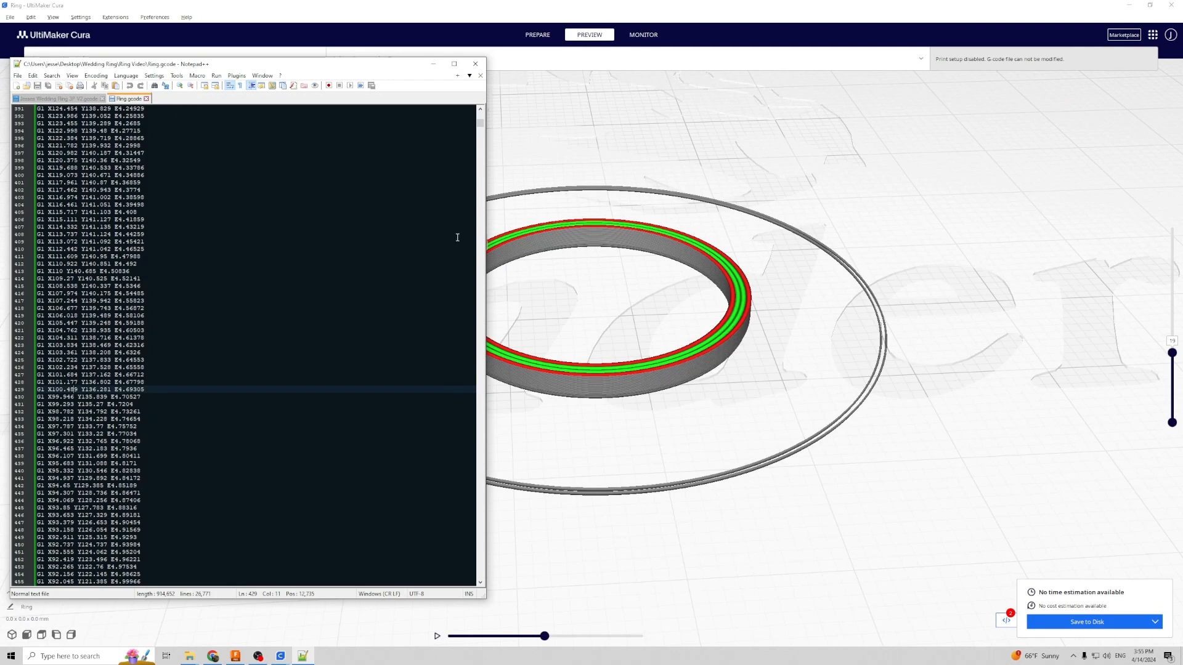
# Step: Search Ring.gcode for "pause" and examine the PauseAtHeight block for layer 19
pyautogui.scroll(20, 345, 281)
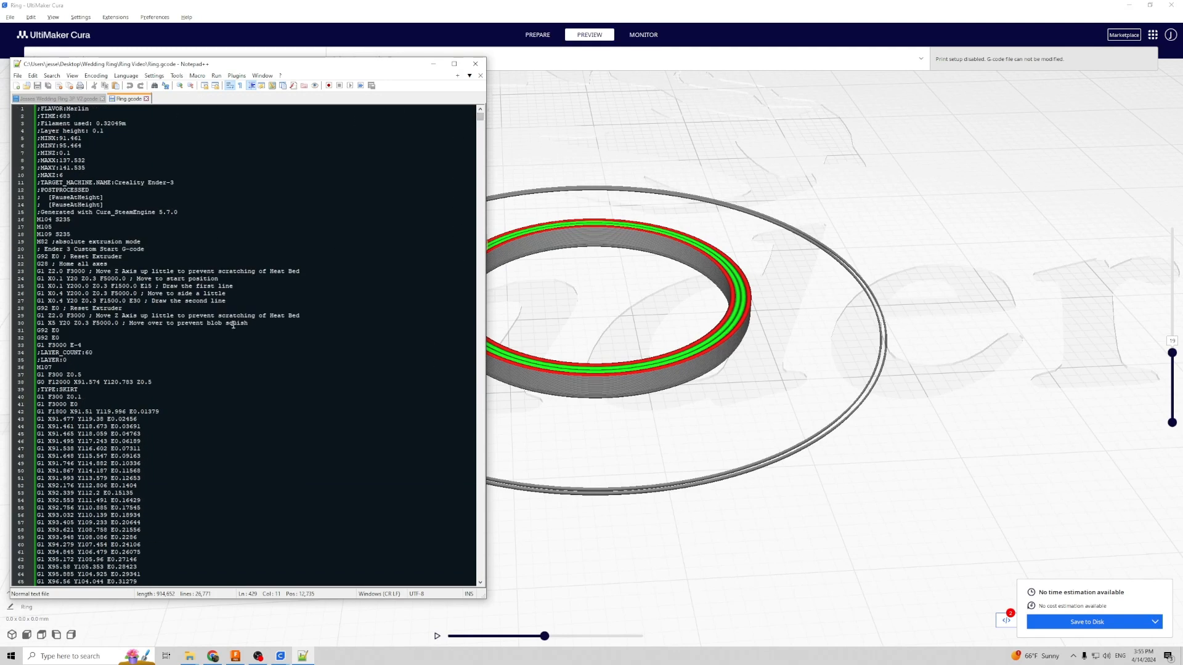
pyautogui.click(390, 284)
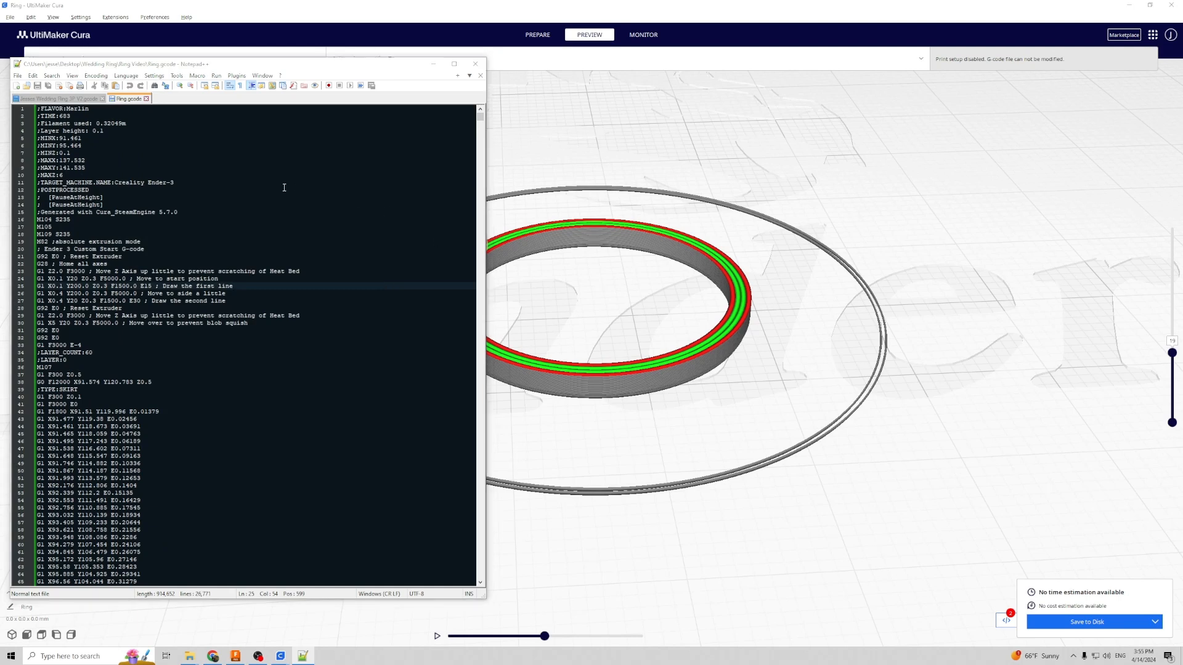
pyautogui.hotkey('ctrl', 'f')
pyautogui.write('pause')
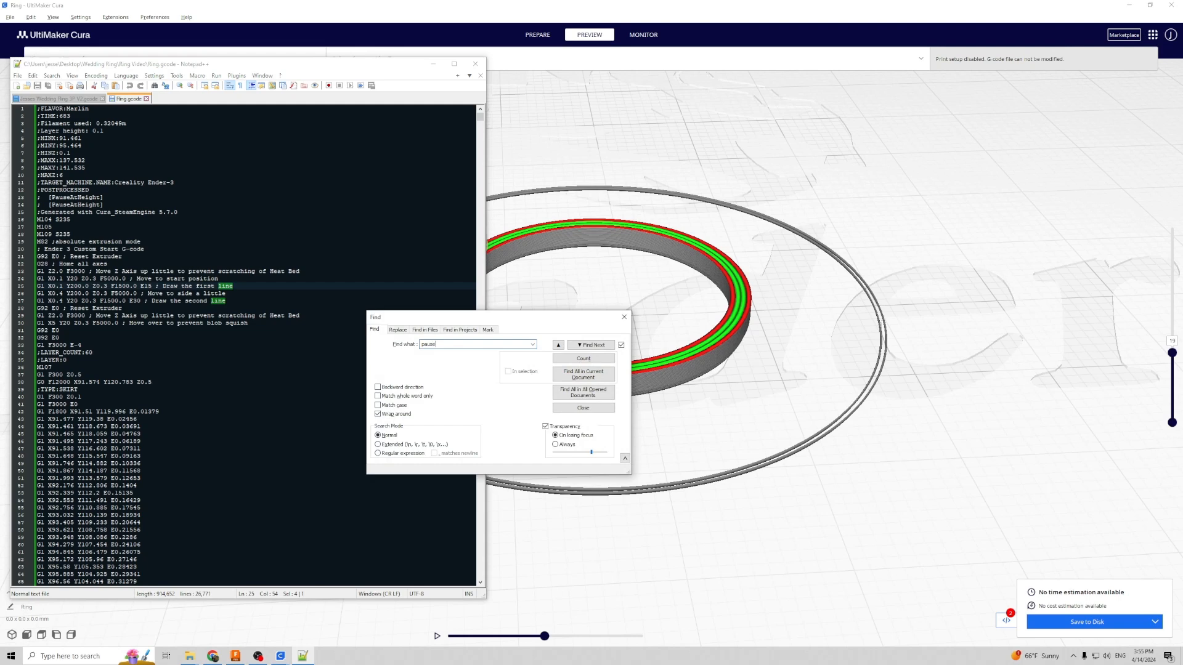
pyautogui.press('Return')
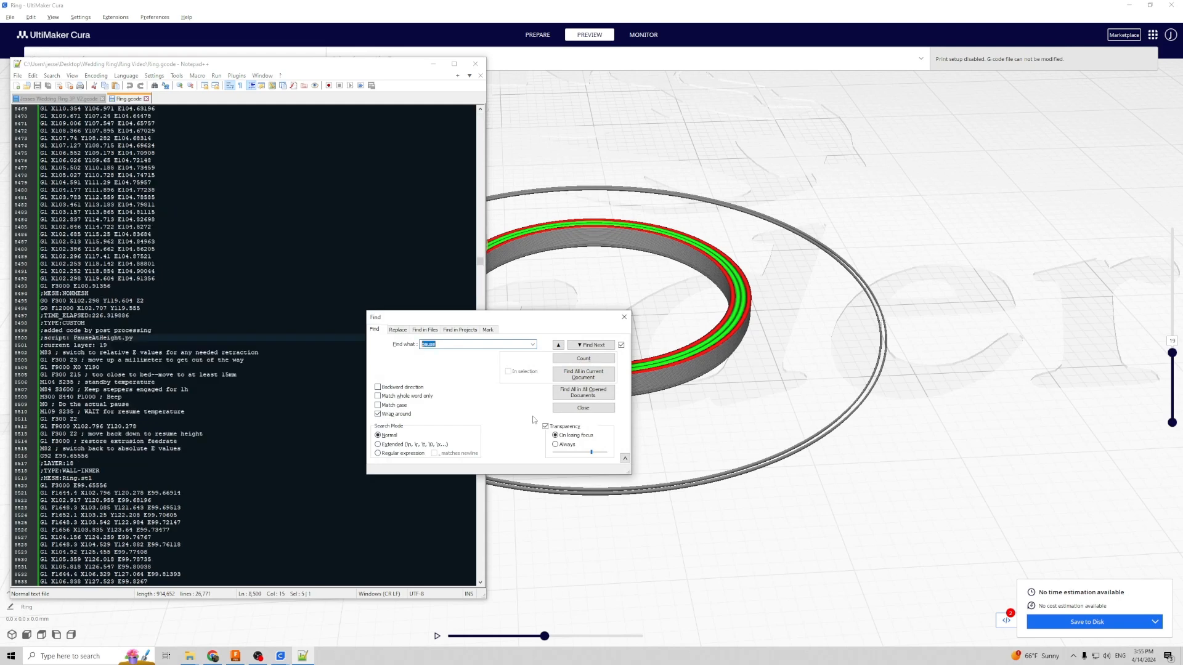
pyautogui.click(583, 408)
pyautogui.moveTo(113, 343); pyautogui.dragTo(77, 353)
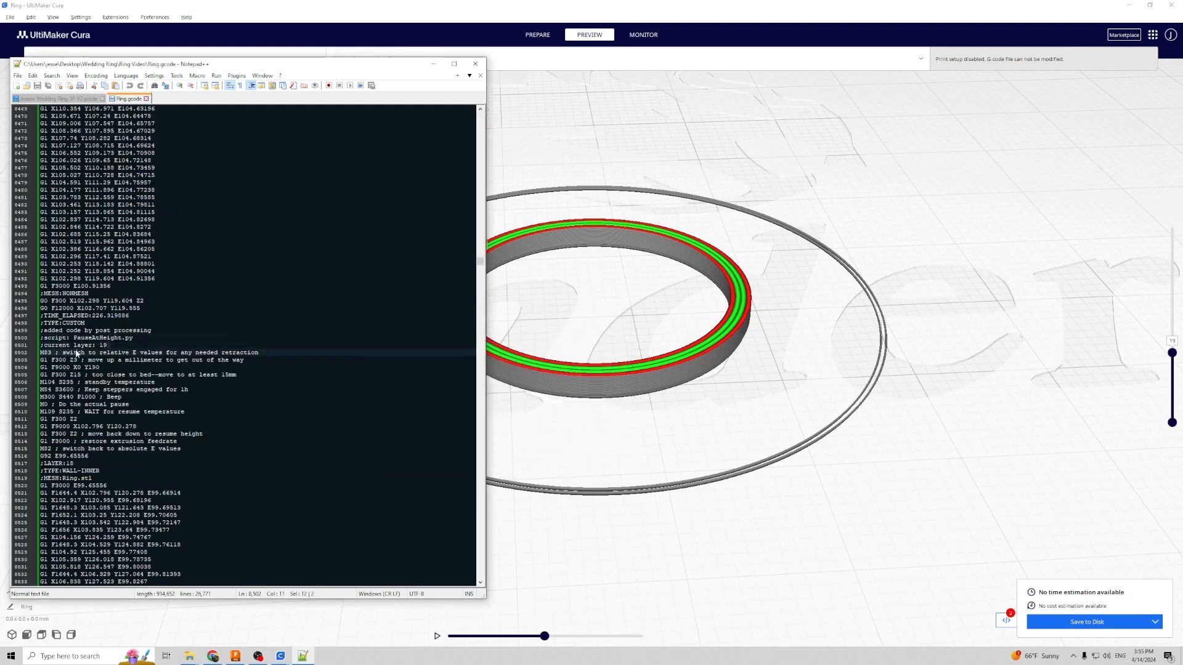
pyautogui.scroll(-1, 145, 357)
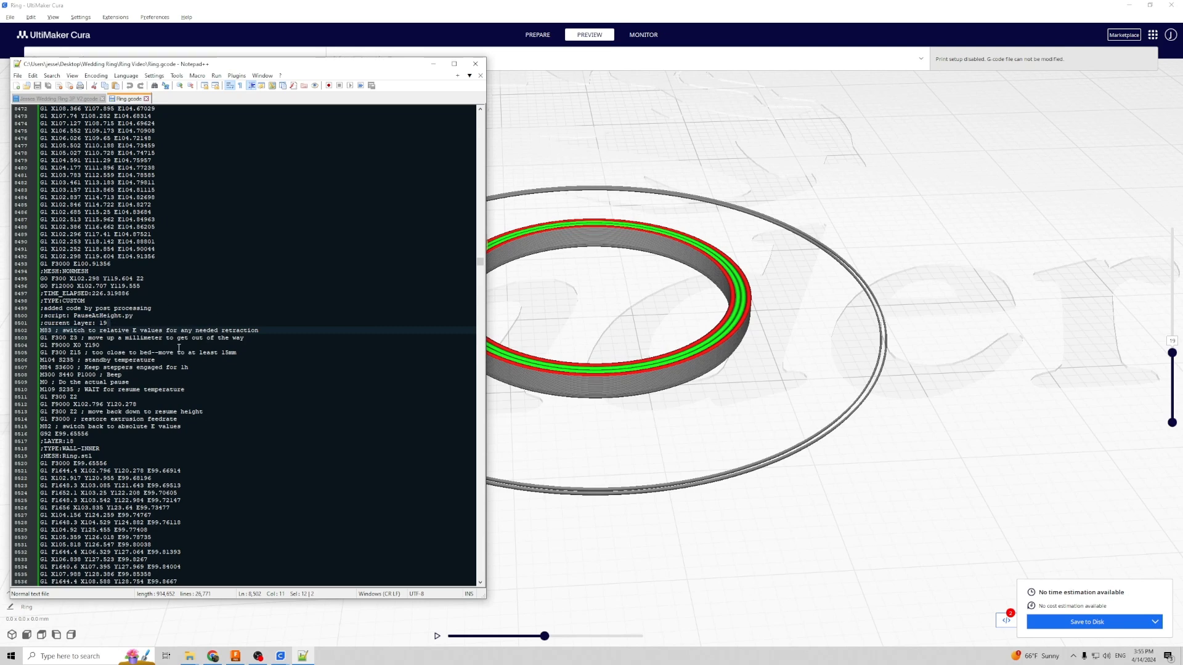
# Step: Delete the retraction command G1 F3000 E100.91356 just above the ;MESH:NONMESH line before the layer 19 pause
pyautogui.click(179, 346)
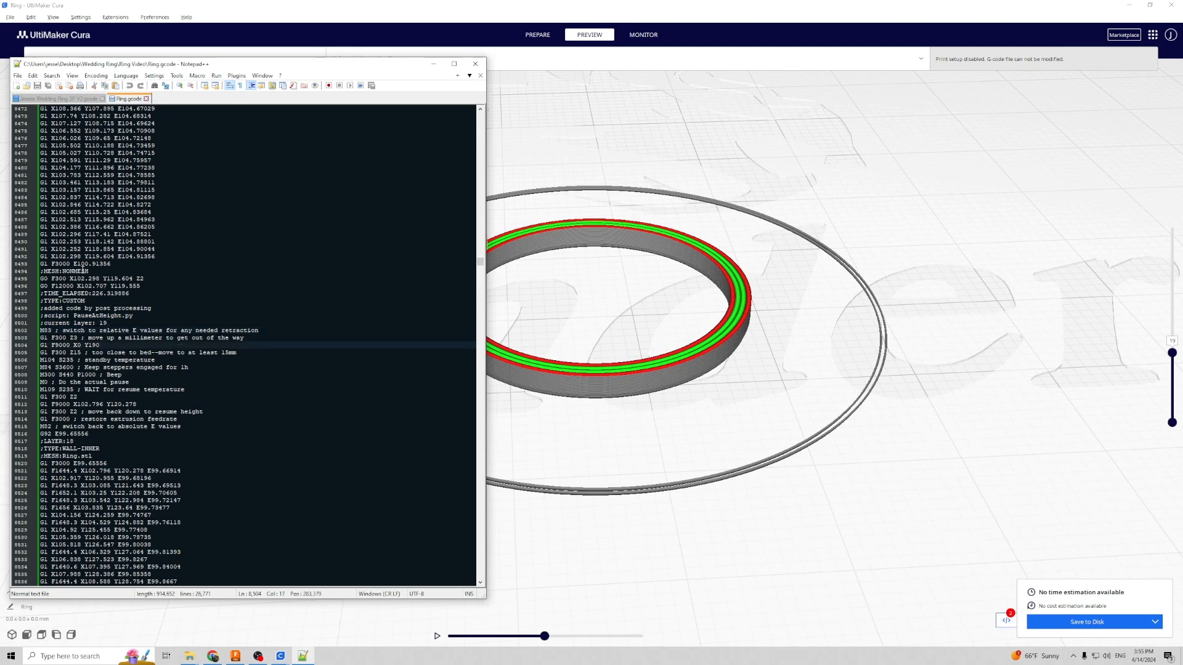
pyautogui.click(114, 264)
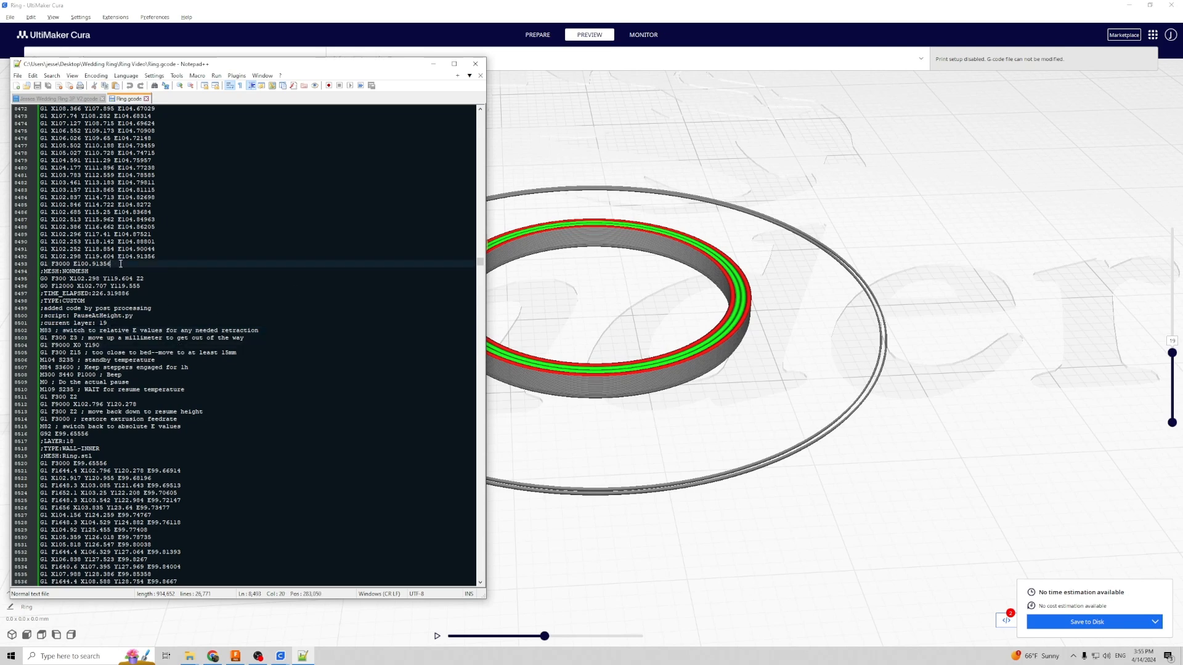
pyautogui.hotkey('shift', 'Right')
pyautogui.moveTo(33, 267); pyautogui.dragTo(29, 265)
pyautogui.press('Delete')
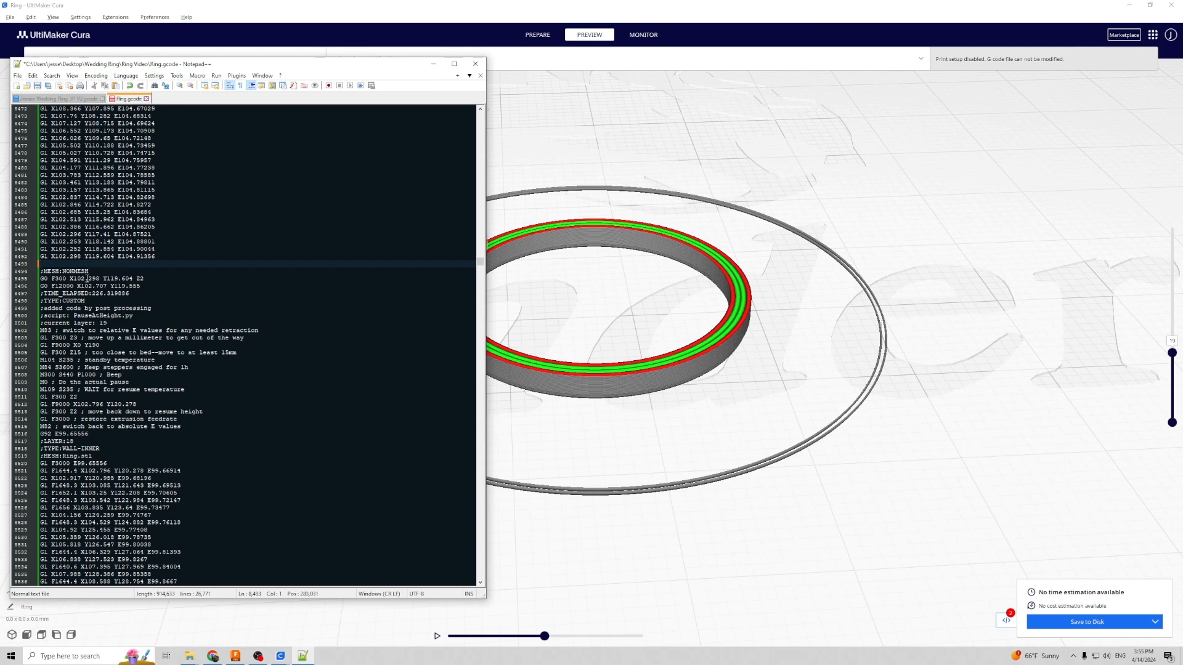
# Step: Delete the two G0 travel moves directly beneath the ;MESH:NONMESH line before the pause block
pyautogui.click(56, 279)
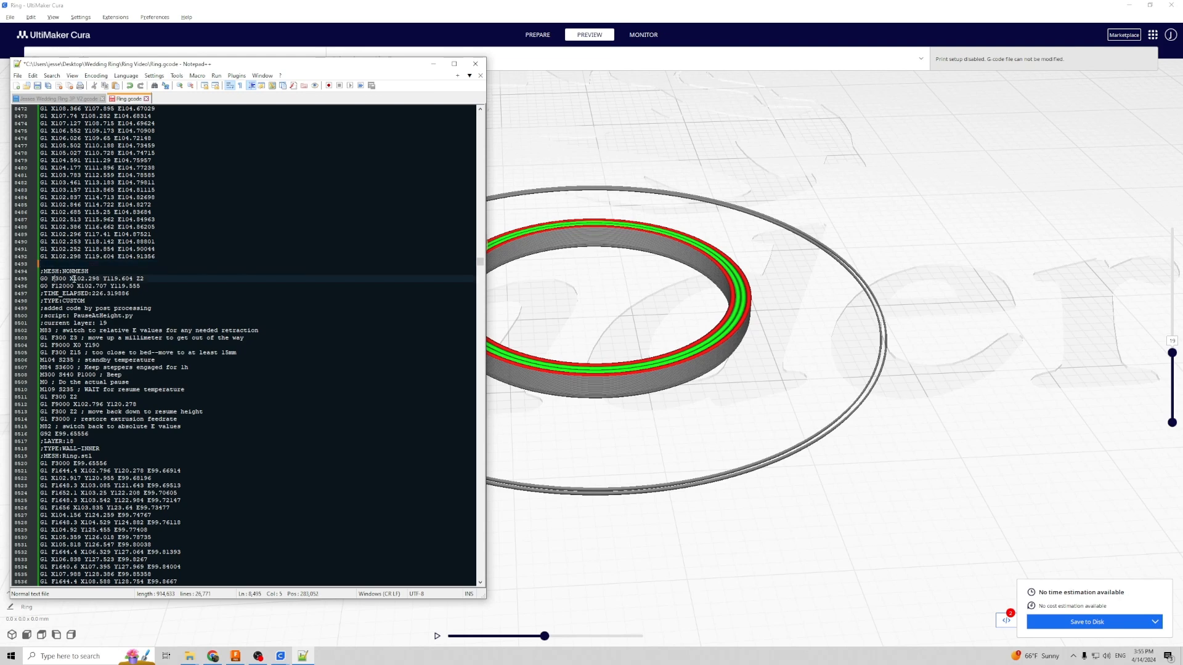
pyautogui.click(142, 286)
pyautogui.keyDown('shift'); pyautogui.click(14, 278); pyautogui.keyUp('shift')
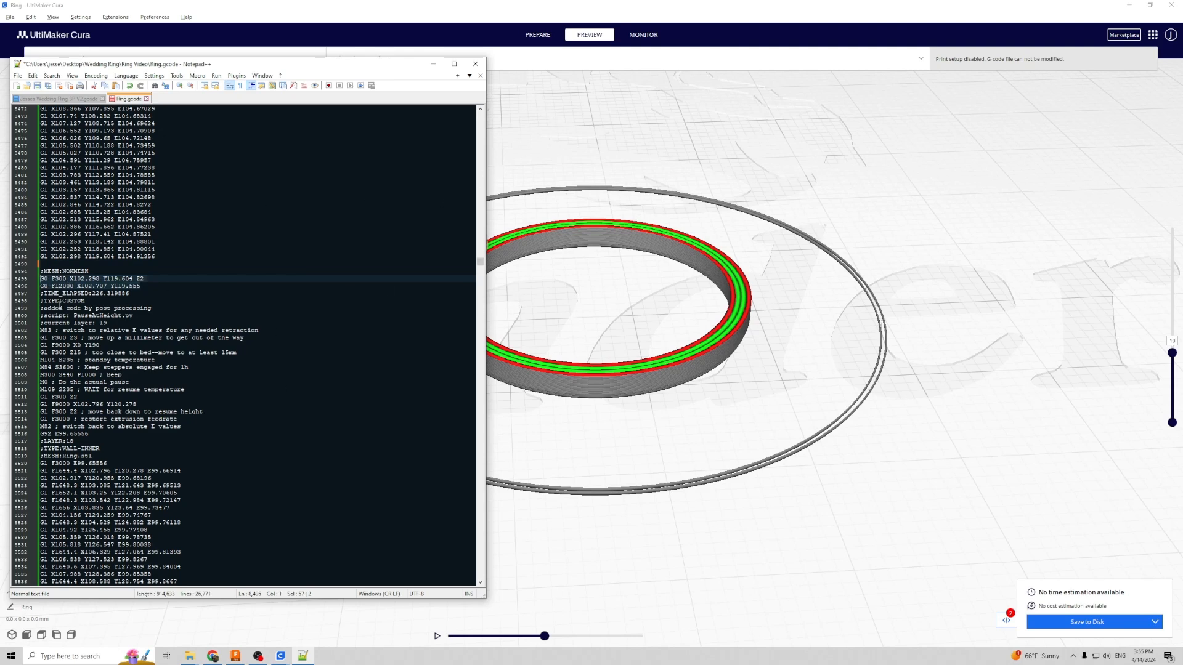
pyautogui.press('Delete')
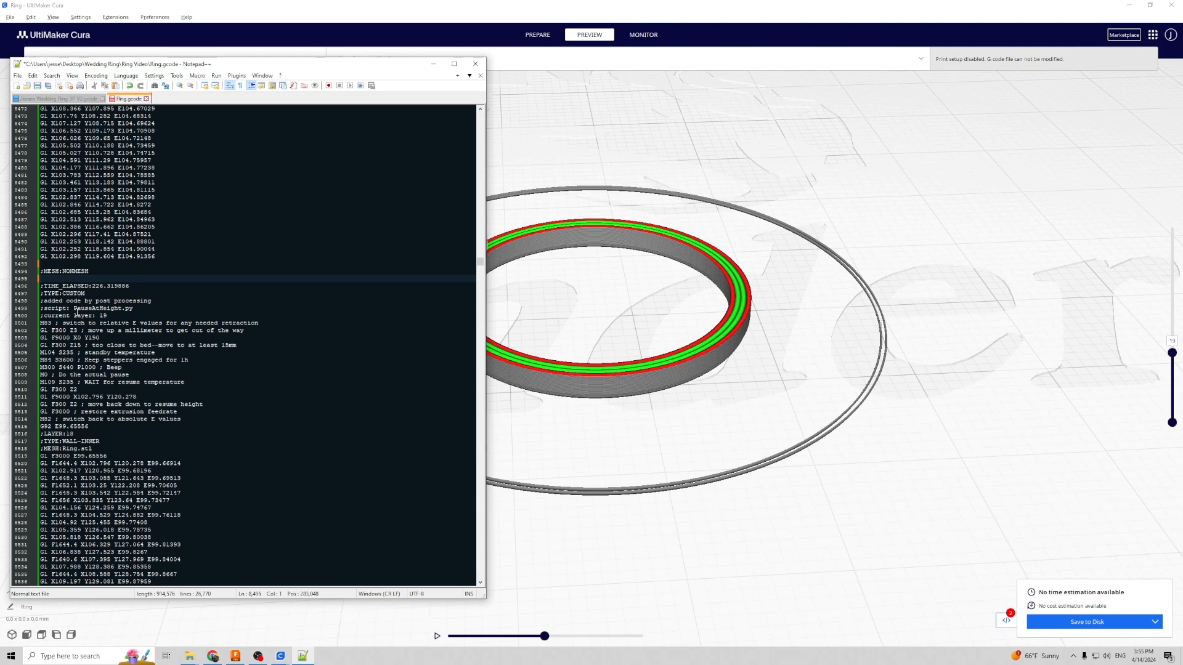
# Step: Delete the G1 F300 Z3 command and its "move up a millimeter" comment from the pause block
pyautogui.scroll(-1, 76, 311)
pyautogui.click(95, 307)
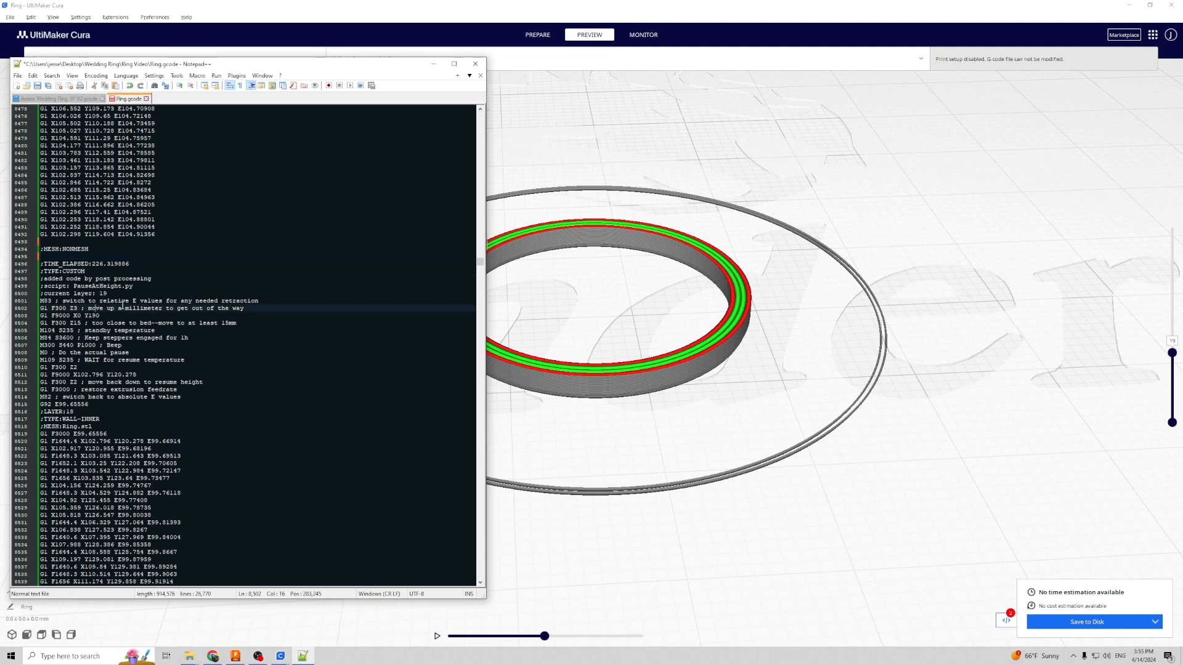
pyautogui.moveTo(249, 308); pyautogui.dragTo(44, 307)
pyautogui.press('Delete')
# Step: Save the edited Ring.gcode, return to Cura, reload all models, and dismiss the G-code details notice
pyautogui.click(139, 323)
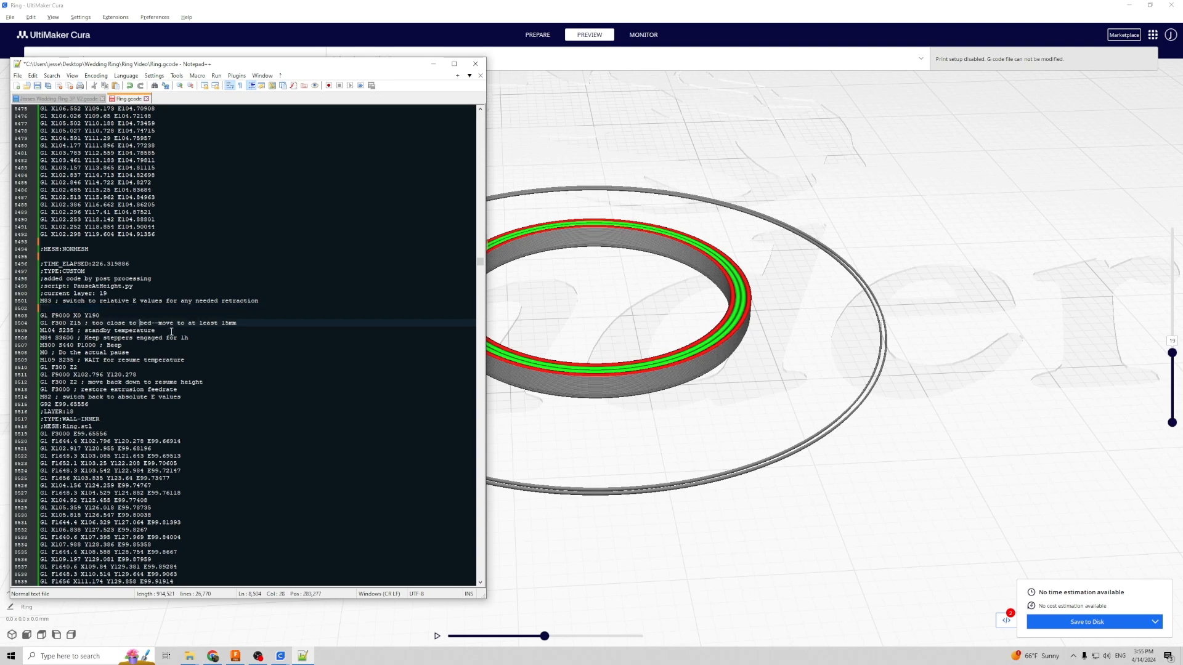
pyautogui.click(195, 329)
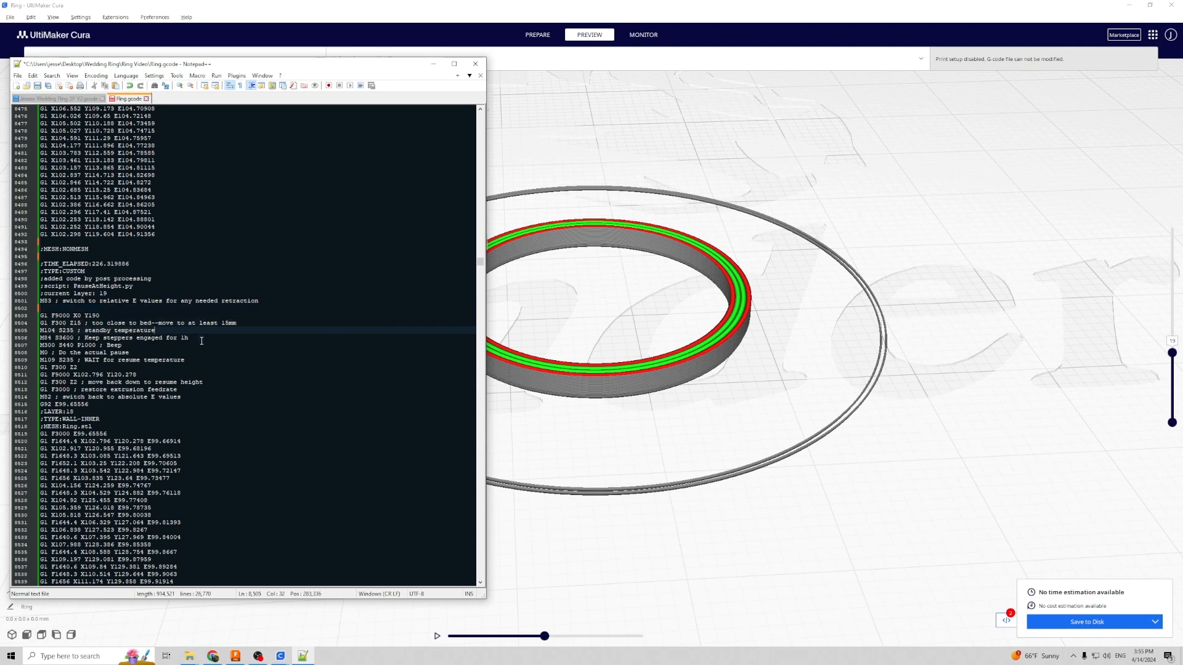
pyautogui.click(204, 339)
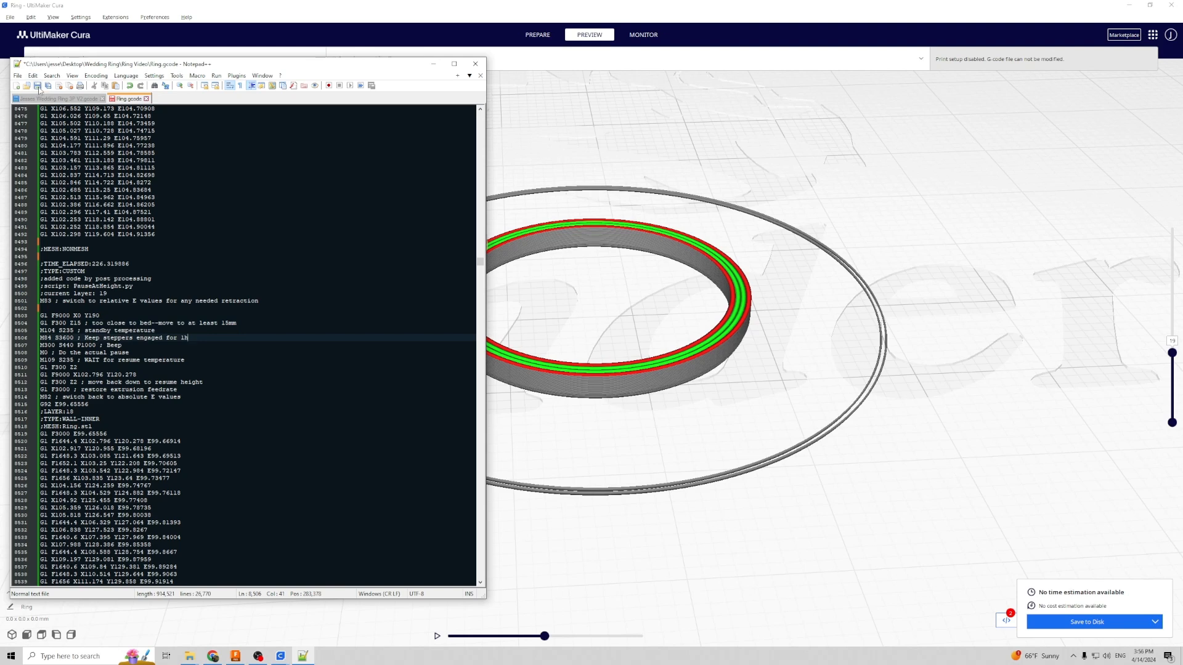
pyautogui.click(675, 6)
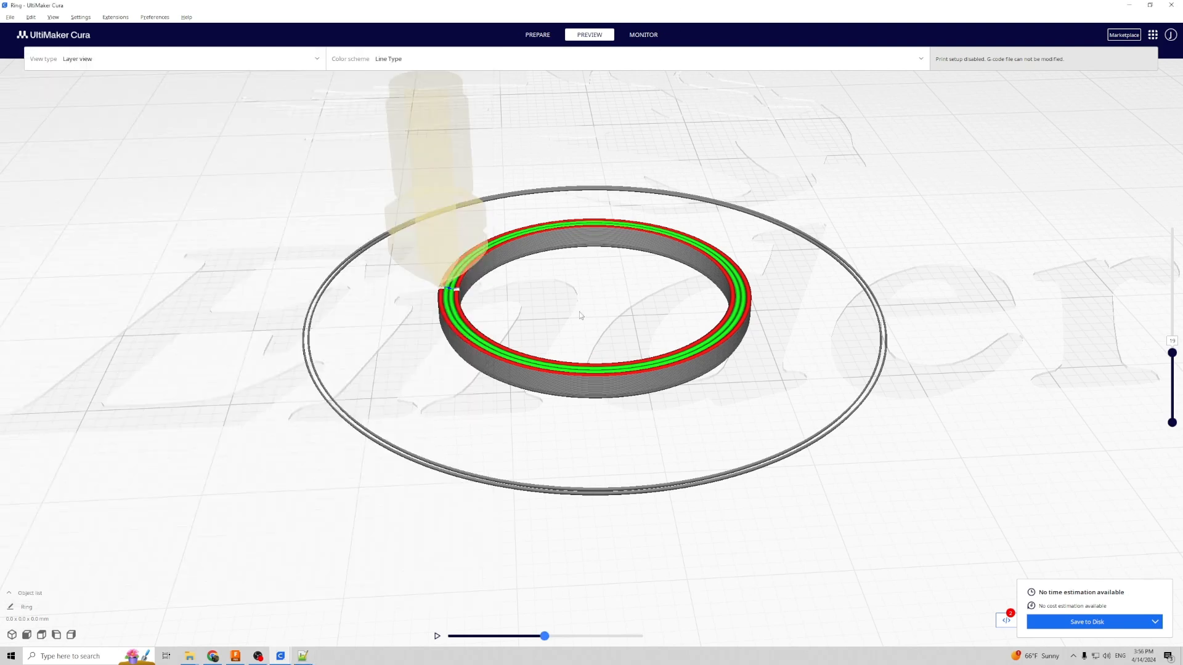
pyautogui.rightClick(452, 300)
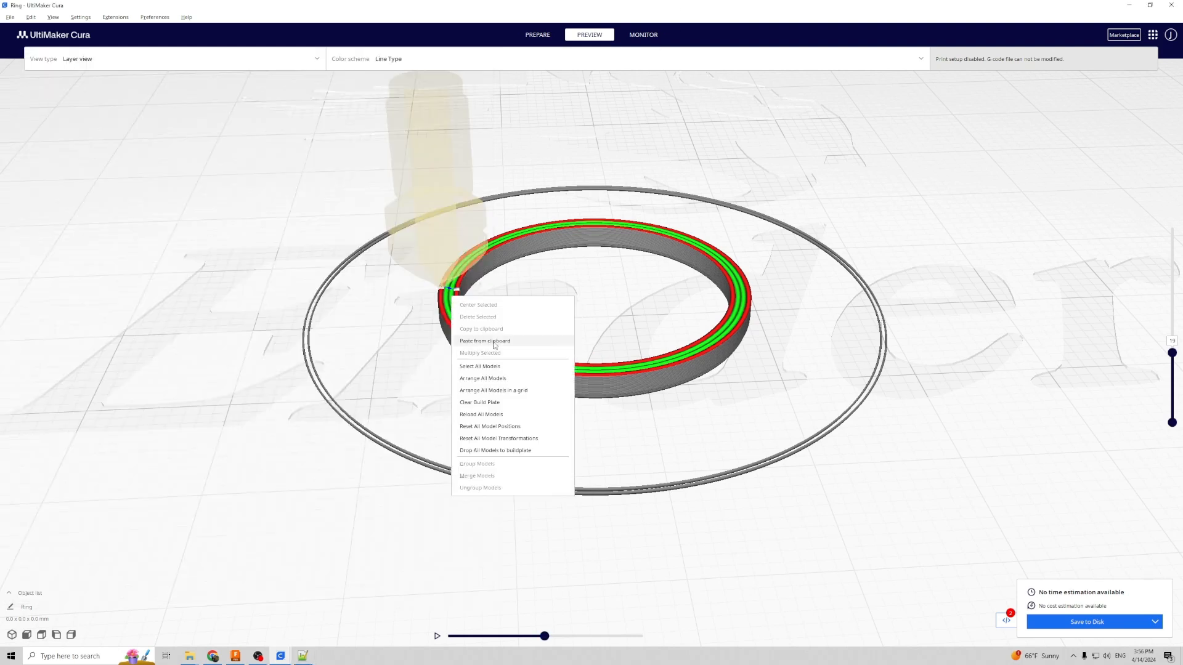
pyautogui.click(499, 415)
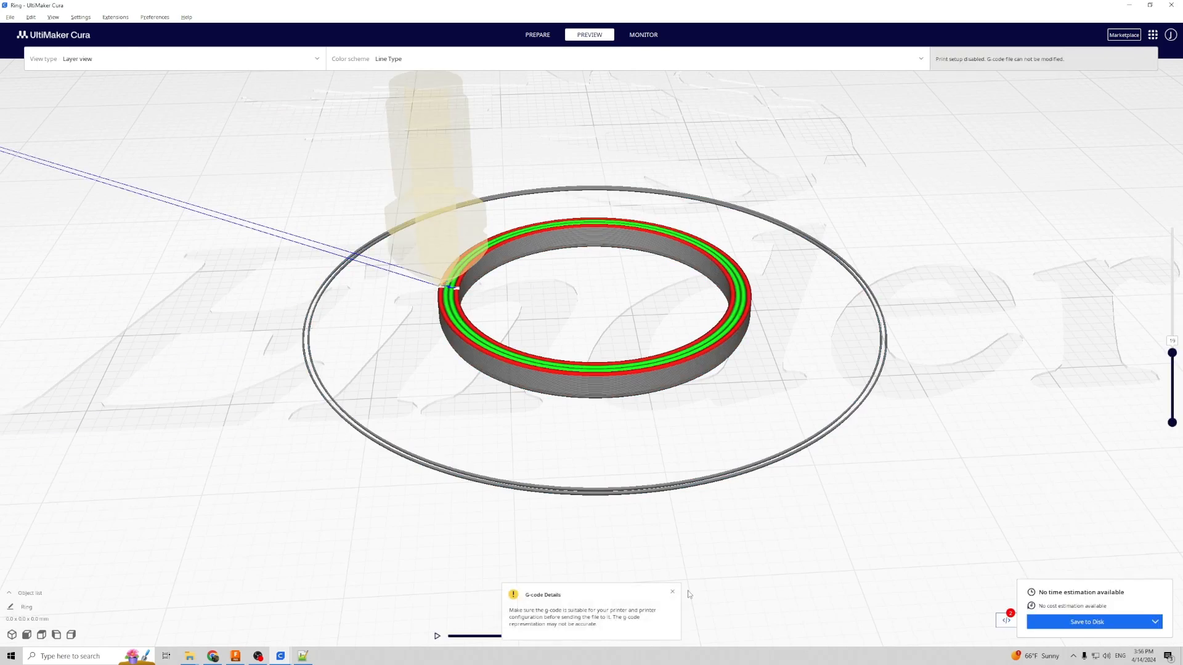
pyautogui.click(673, 593)
# Step: Scrub the layer 19 toolpath to the pause and examine the nozzle's travel from the ring to its parked position
pyautogui.moveTo(641, 640); pyautogui.dragTo(541, 643)
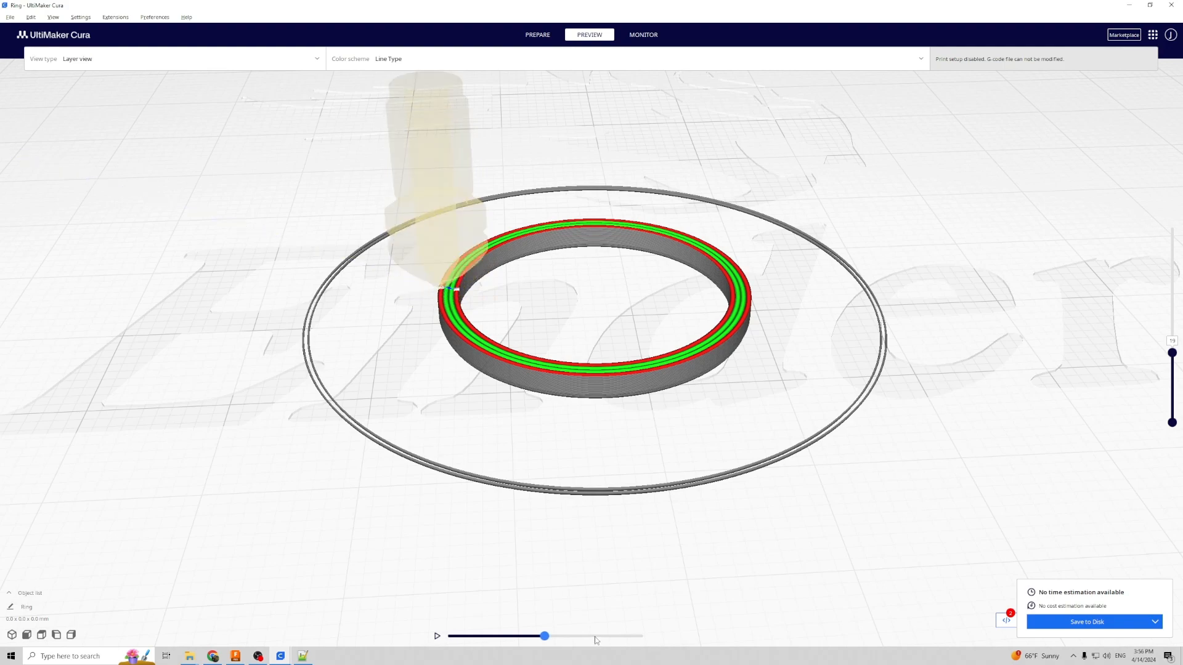
pyautogui.scroll(2, 337, 328)
pyautogui.scroll(-5, 338, 326)
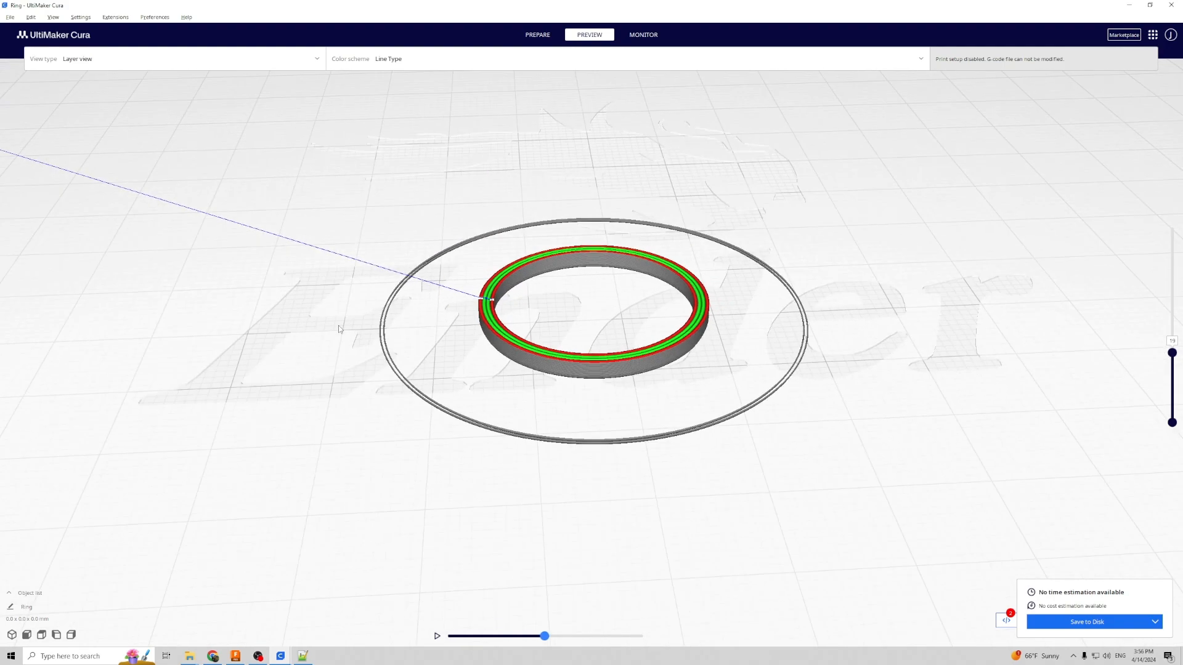
pyautogui.moveTo(338, 326); pyautogui.dragTo(594, 578, button='middle')
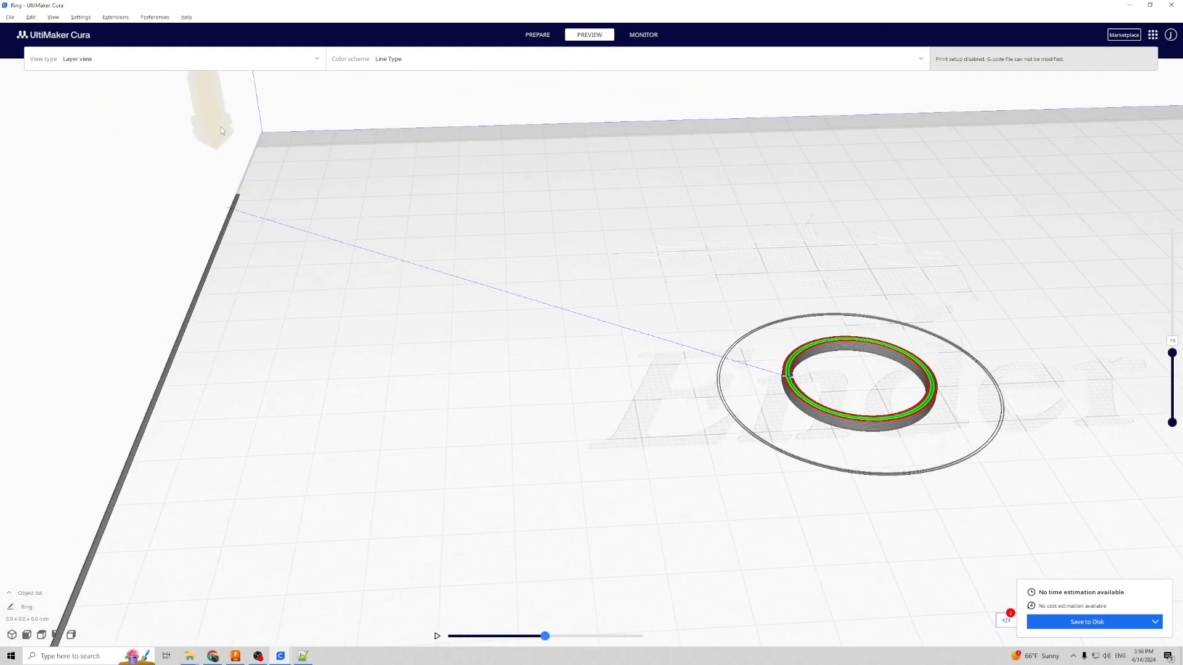
pyautogui.scroll(3, 216, 142)
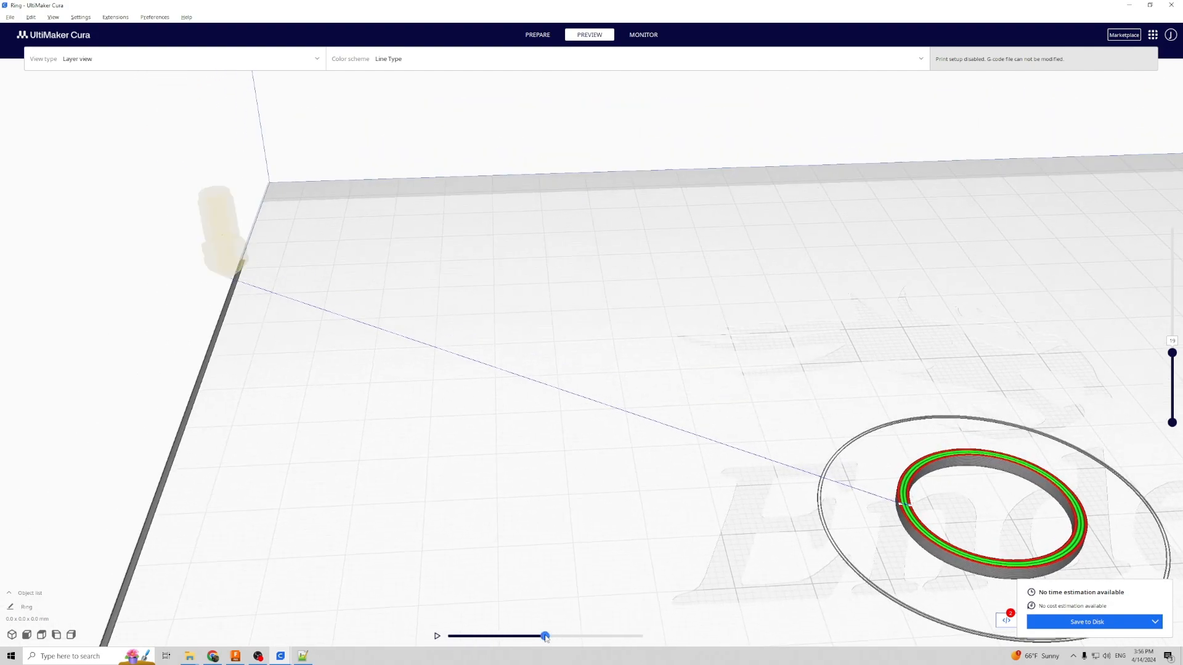
pyautogui.click(545, 636)
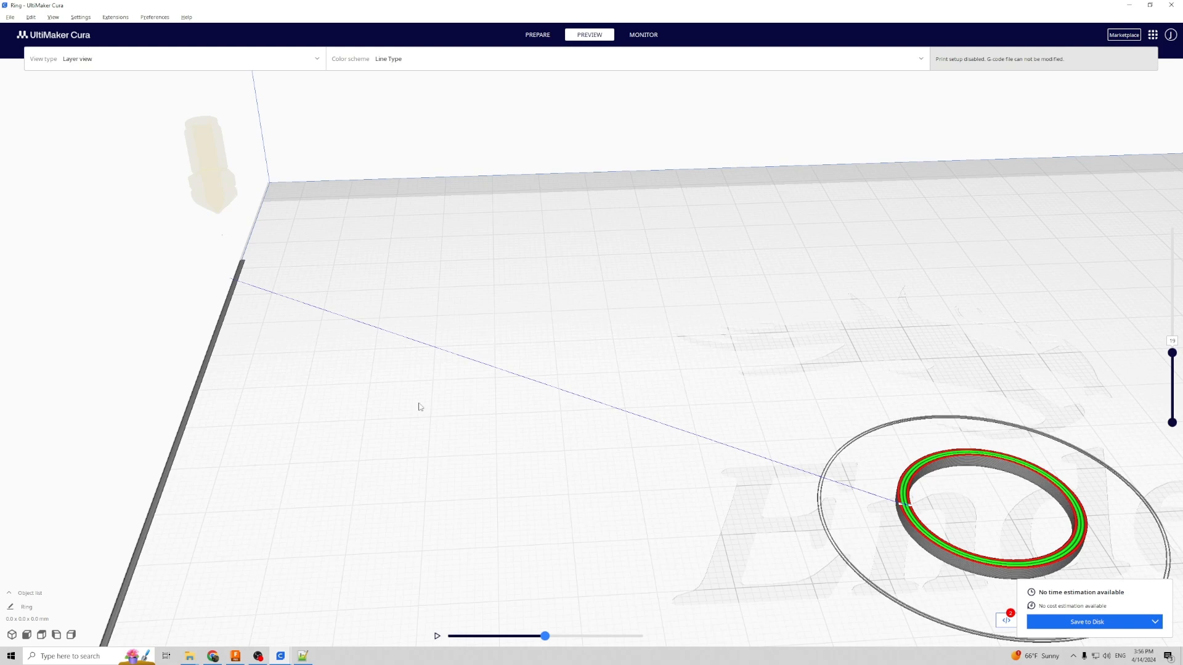
# Step: Advance the layer 19 toolpath past the pause and examine the nozzle's return to the ring
pyautogui.click(550, 638)
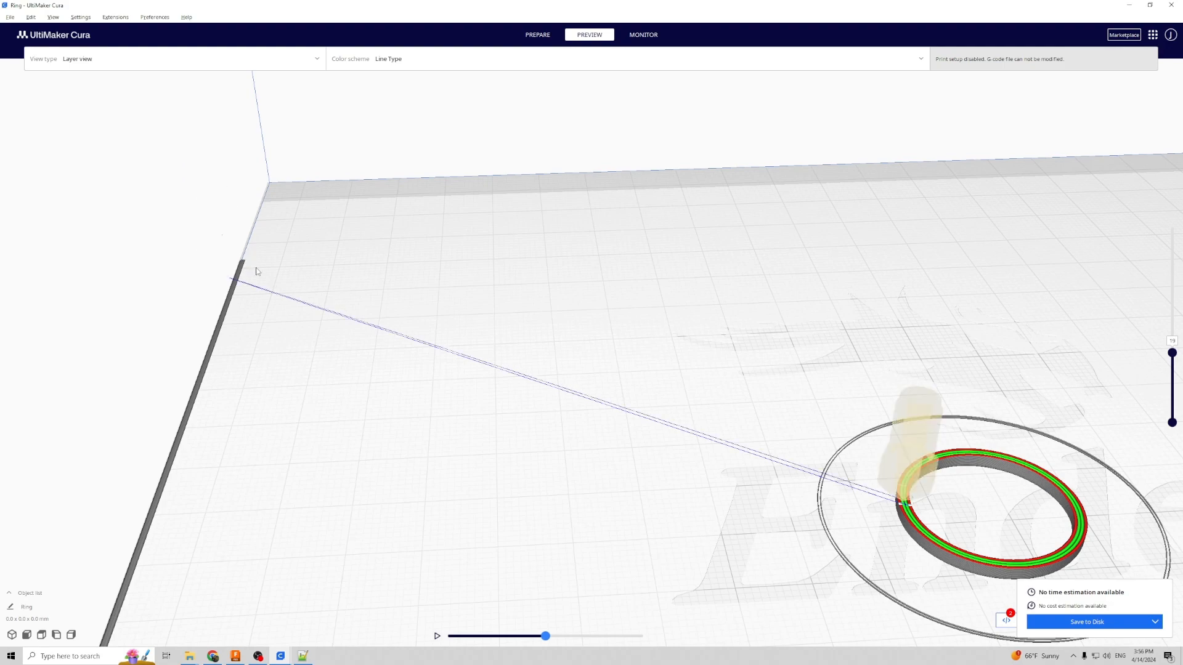
pyautogui.moveTo(905, 502); pyautogui.dragTo(662, 351, button='middle')
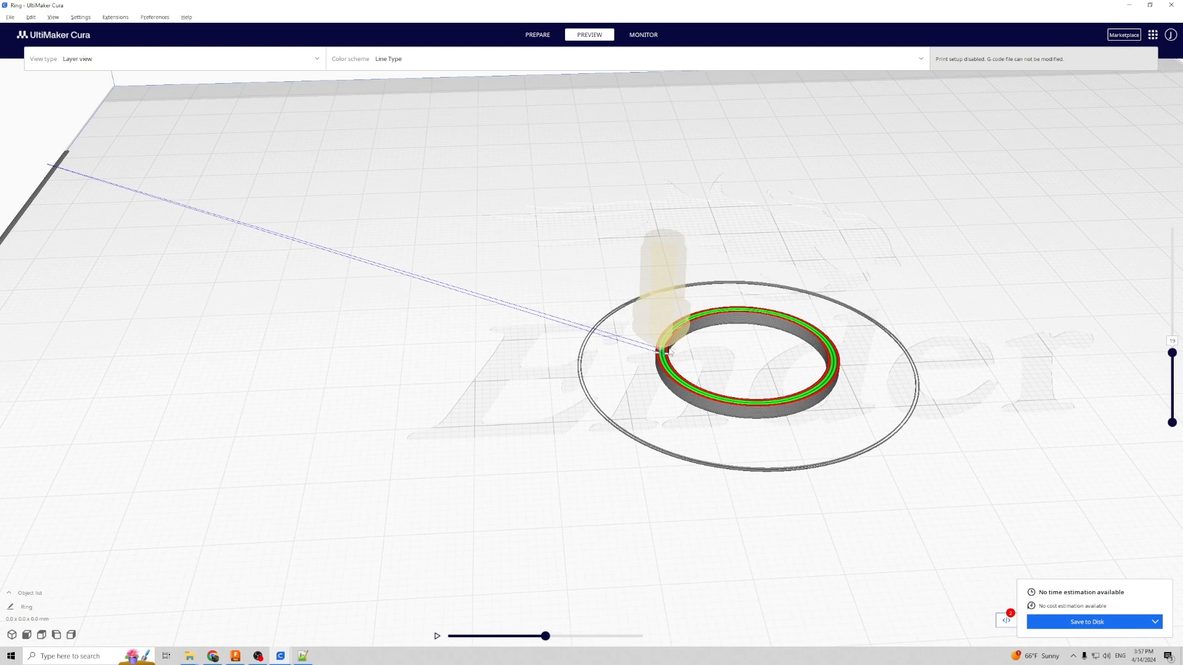
pyautogui.scroll(1, 664, 354)
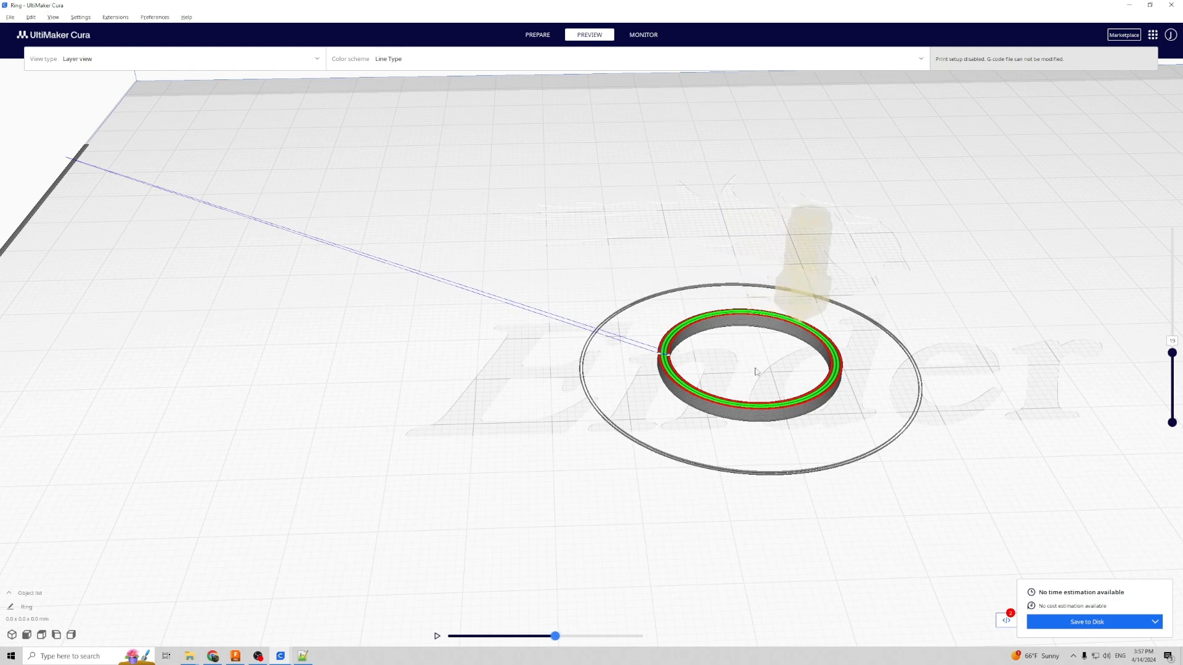
# Step: Step the layer 19 toolpath back to the pause and examine the parked nozzle and its travel line to the ring
pyautogui.press('Left')
pyautogui.press('Left')
pyautogui.press('Left')
pyautogui.press('Left')
pyautogui.press('Left')
pyautogui.press('Left')
pyautogui.press('Left')
pyautogui.press('Left')
pyautogui.press('Left')
pyautogui.press('Left')
pyautogui.press('Left')
pyautogui.press('Left')
pyautogui.press('Left')
pyautogui.press('Left')
pyautogui.press('Left')
pyautogui.press('Left')
pyautogui.press('Left')
pyautogui.press('Left')
pyautogui.press('Left')
pyautogui.press('Left')
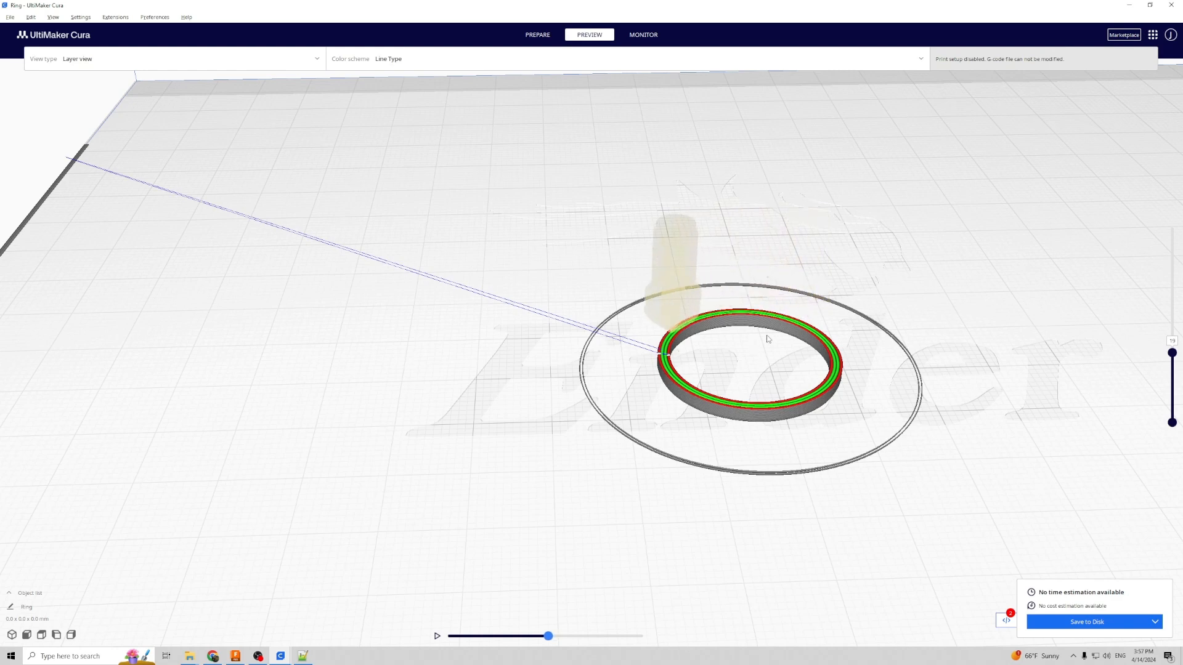
pyautogui.press('Left')
pyautogui.press('Left')
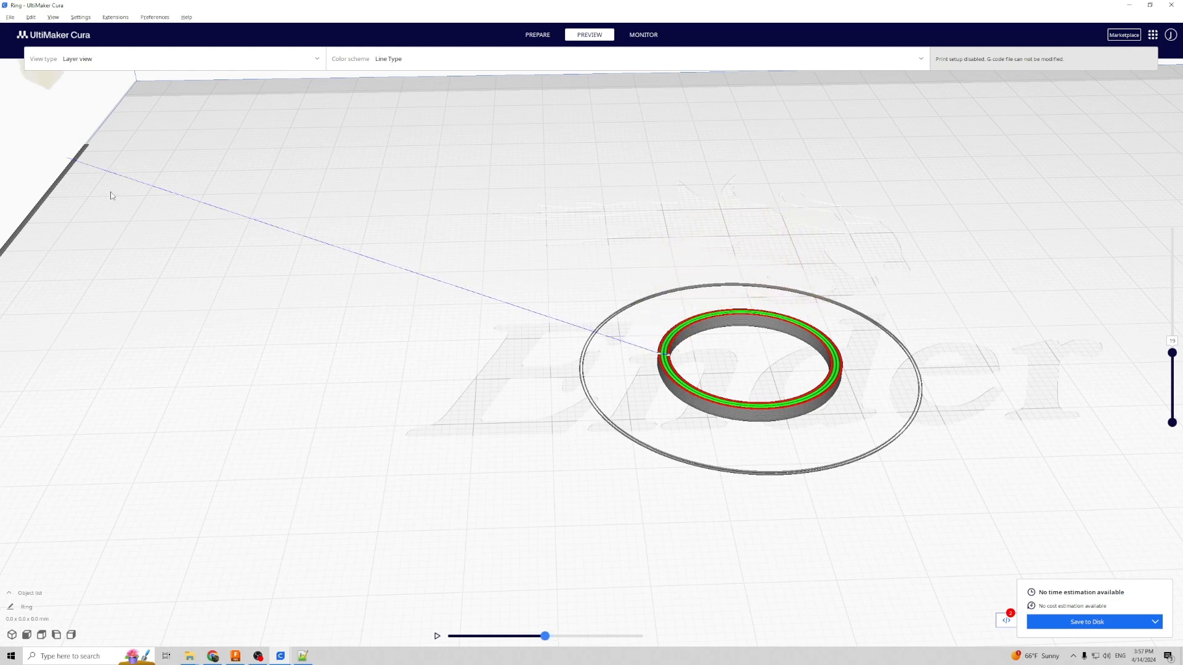
pyautogui.scroll(5, 185, 197)
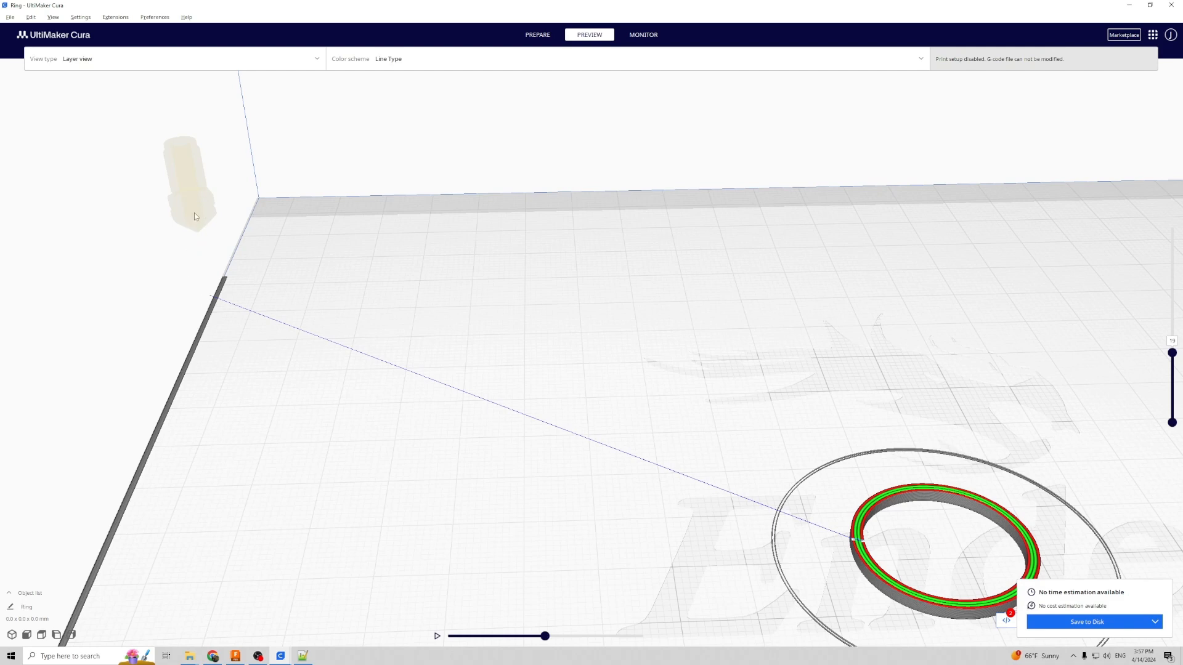
pyautogui.moveTo(194, 216); pyautogui.dragTo(179, 151, button='middle')
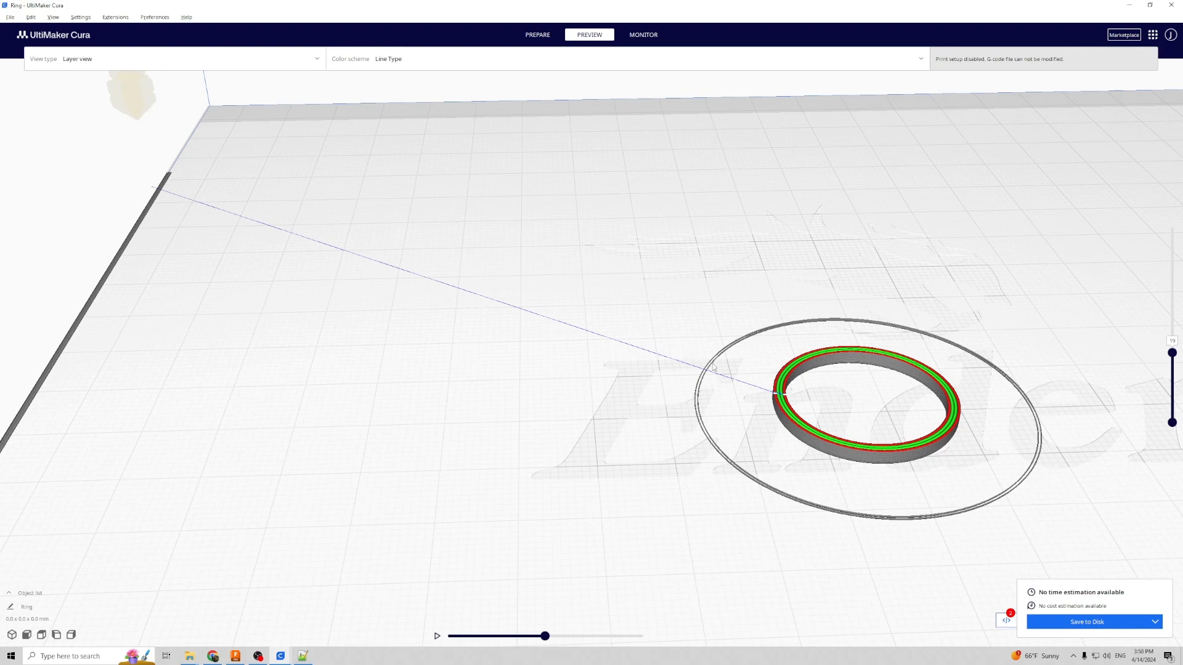
pyautogui.scroll(2, 712, 363)
pyautogui.scroll(-5, 713, 363)
pyautogui.moveTo(628, 283); pyautogui.dragTo(606, 299, button='middle')
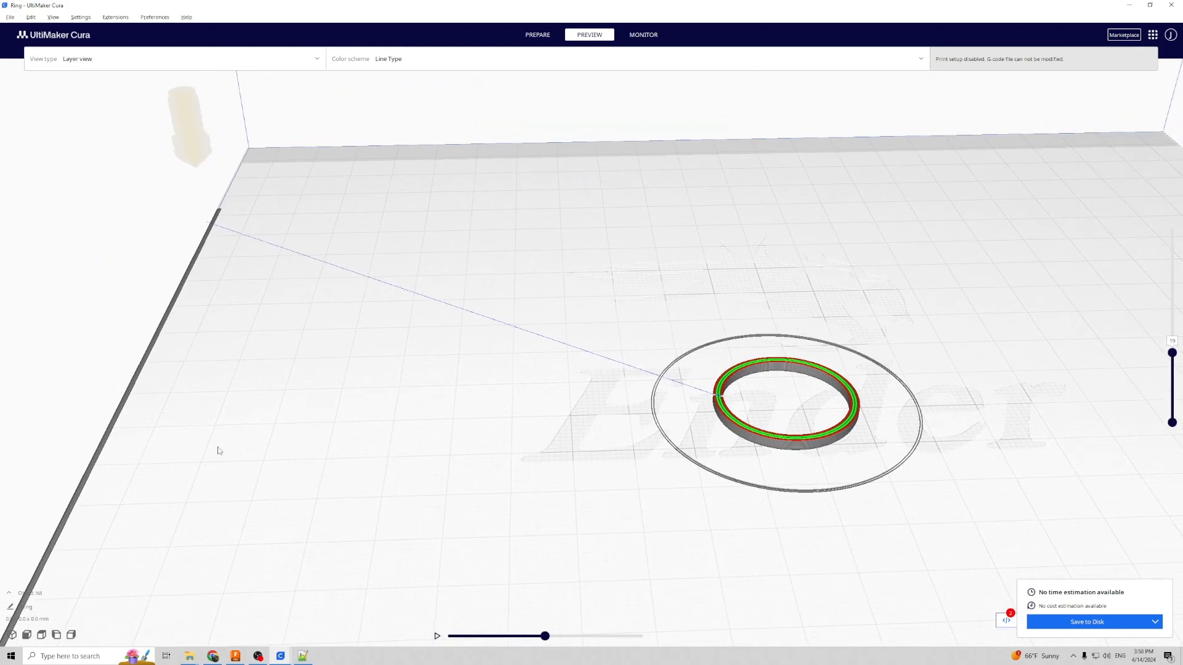
# Step: Switch to Ring.gcode in Notepad++ and add a blank line after the M109 S235 resume-temperature command
pyautogui.click(303, 657)
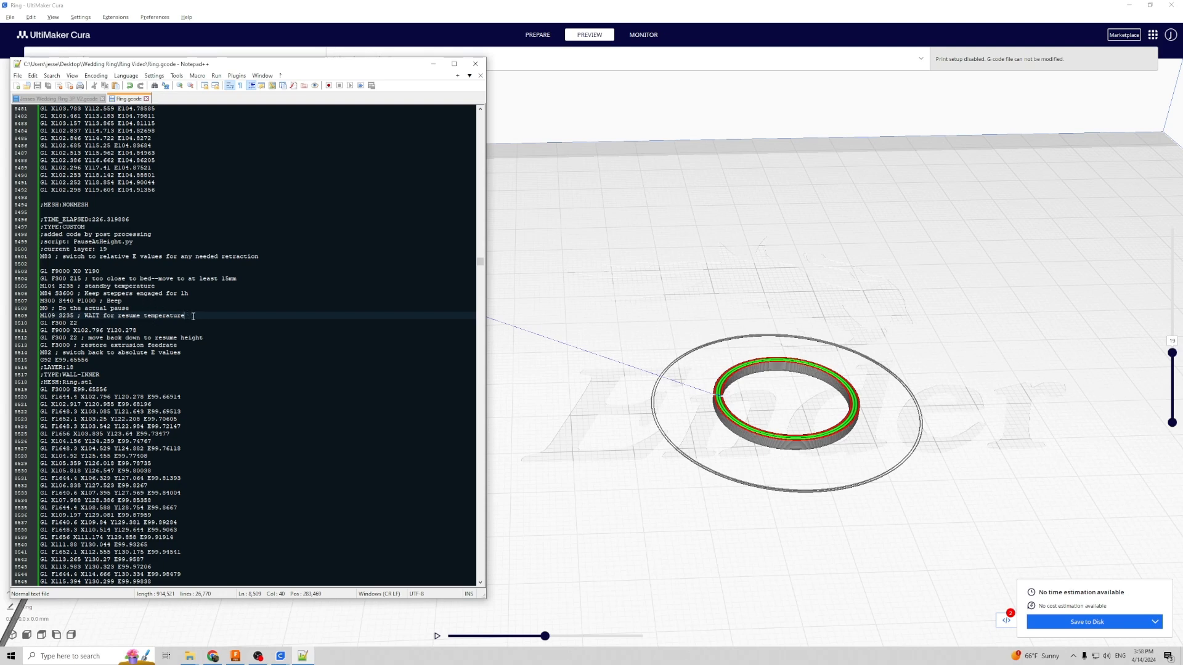
pyautogui.press('Return')
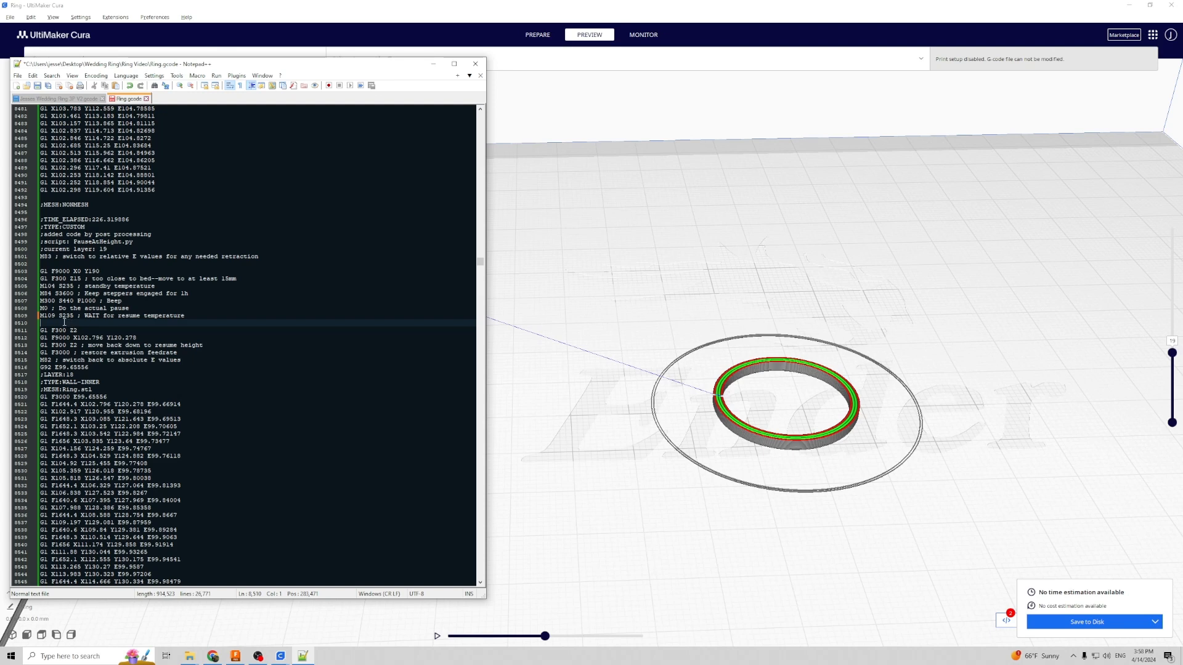
pyautogui.click(83, 330)
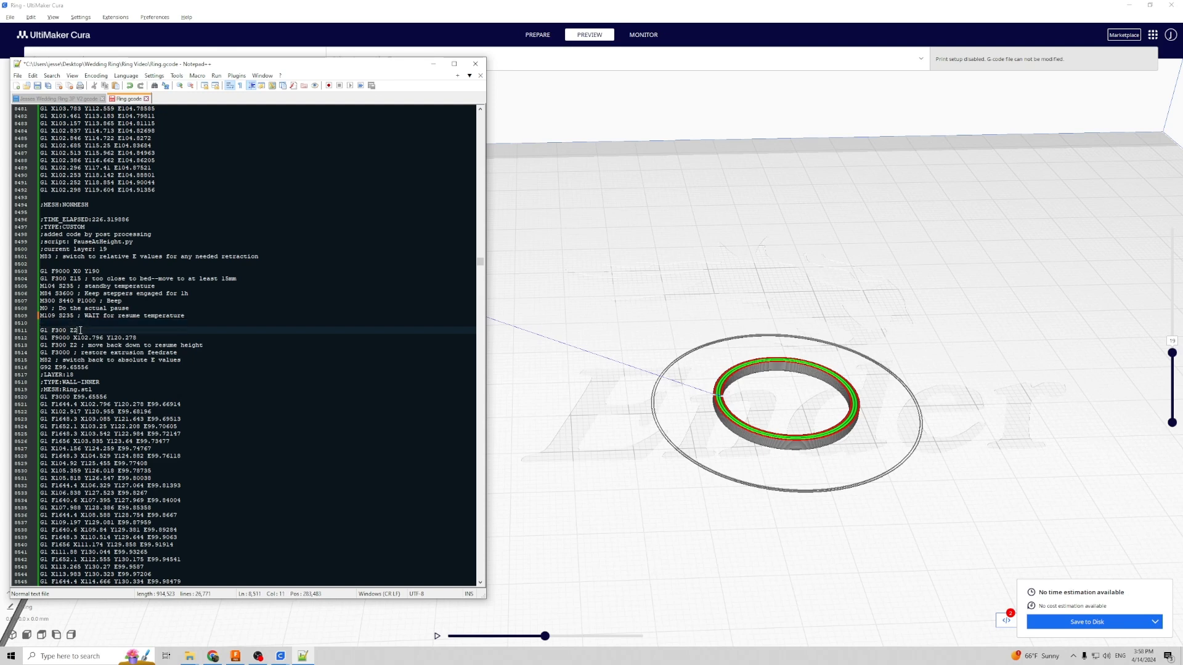
pyautogui.moveTo(83, 330); pyautogui.dragTo(32, 331)
pyautogui.moveTo(336, 64); pyautogui.dragTo(589, 67)
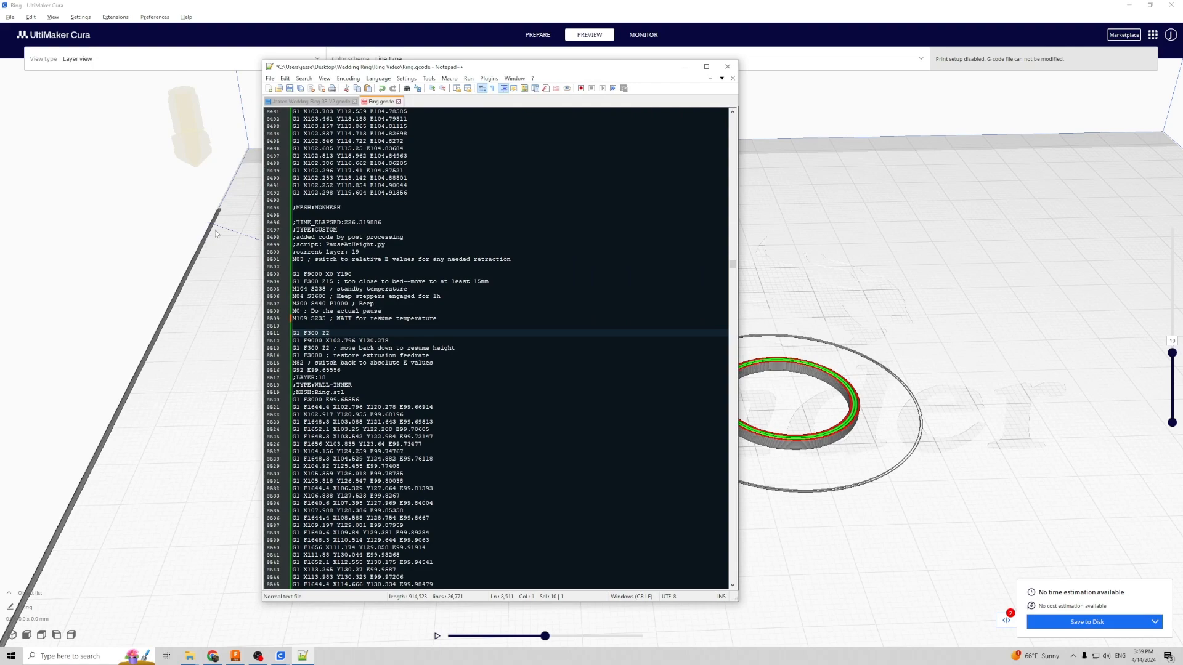
pyautogui.moveTo(546, 69); pyautogui.dragTo(343, 90)
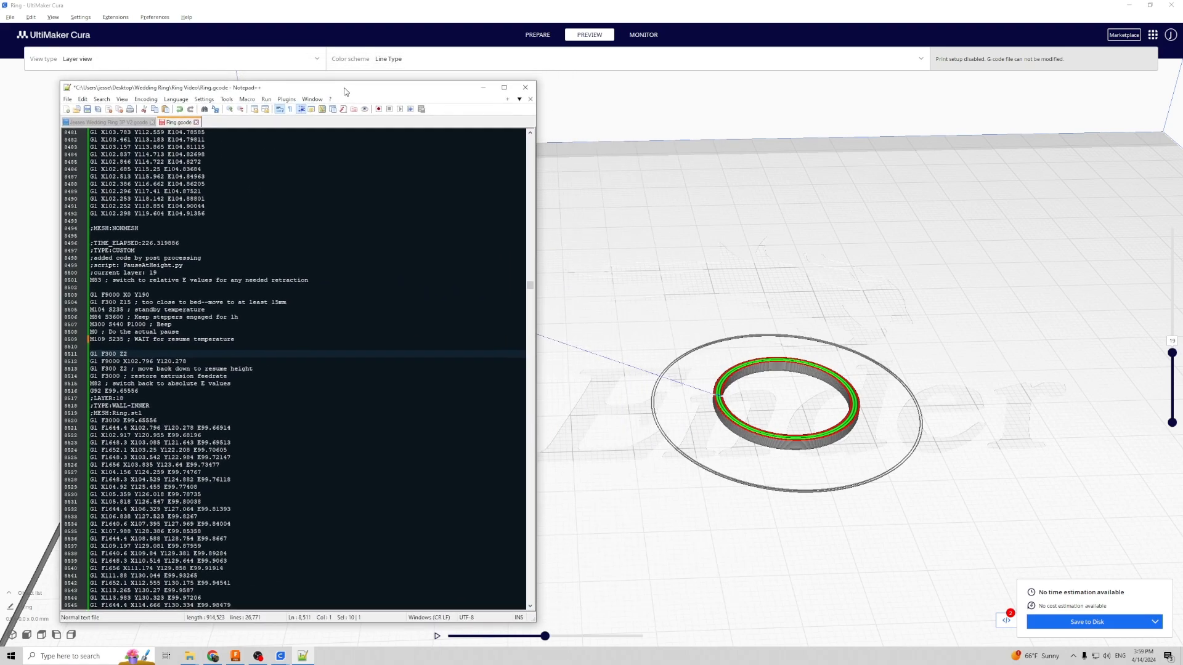
# Step: Replace Z2 with E100 in the G1 F300 command directly after the resume-temperature wait, giving G1 F300 E100
pyautogui.click(130, 354)
pyautogui.click(95, 354)
pyautogui.tripleClick(94, 355)
pyautogui.click(118, 355)
pyautogui.press('Delete')
pyautogui.press('Delete')
pyautogui.write('E')
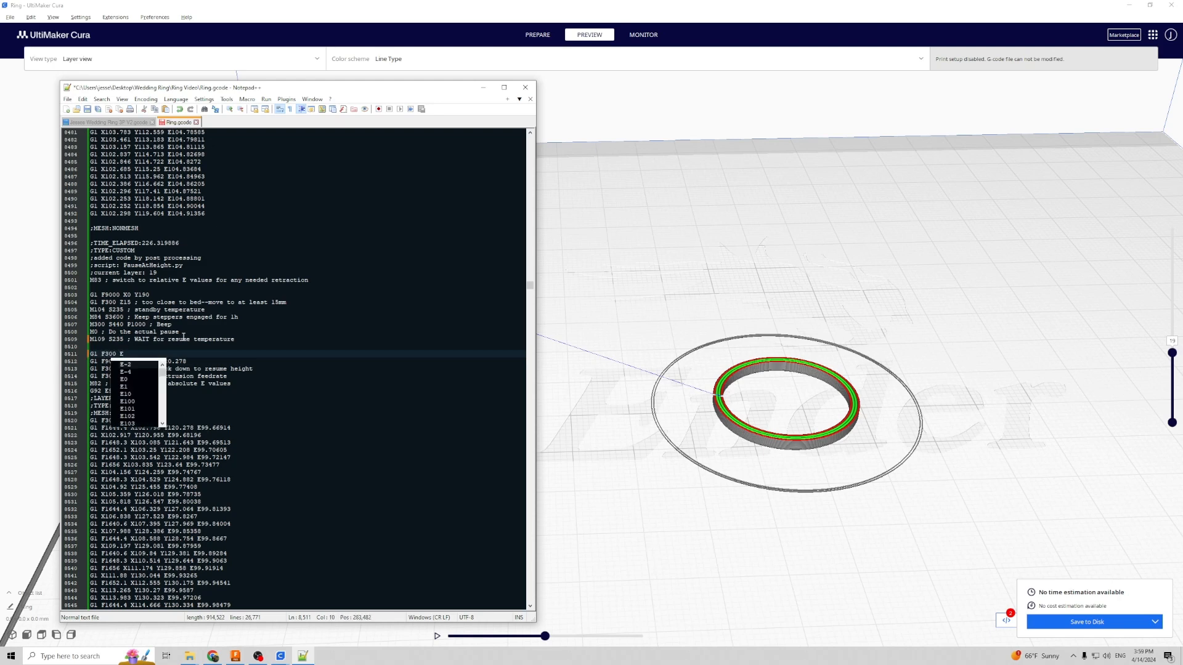
pyautogui.write('100')
pyautogui.press('Escape')
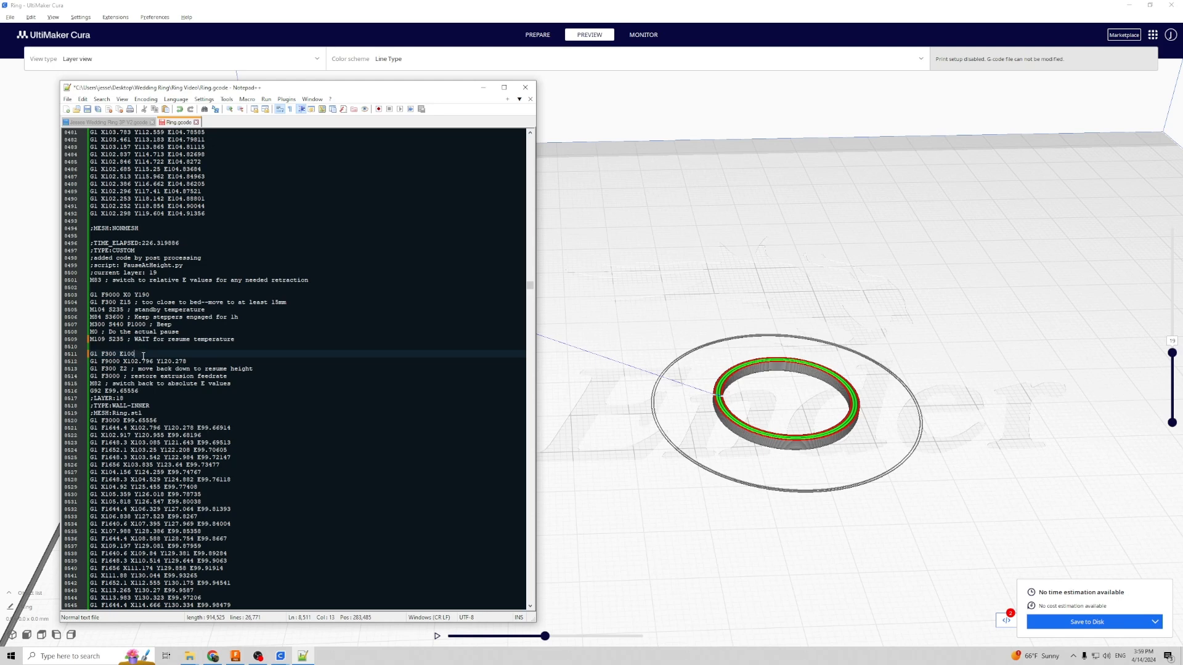
pyautogui.press('Return')
pyautogui.press('Down')
pyautogui.press('End')
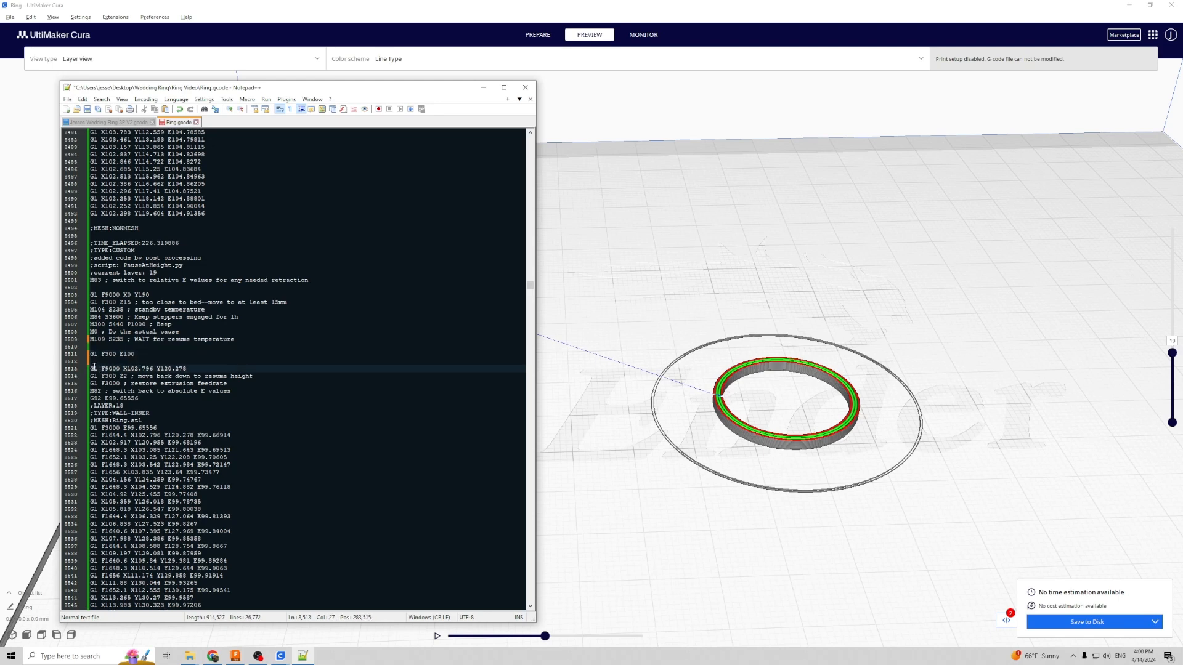
pyautogui.click(124, 367)
pyautogui.keyDown('shift'); pyautogui.click(185, 368); pyautogui.keyUp('shift')
pyautogui.click(137, 352)
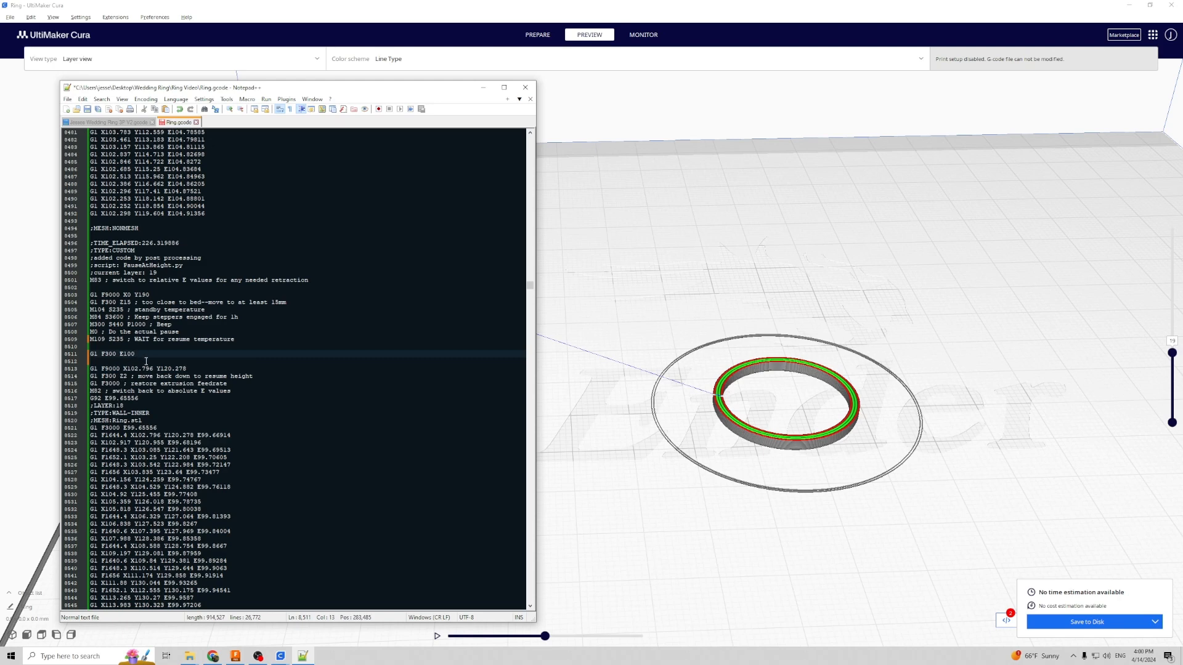
pyautogui.press('Down')
pyautogui.press('Delete')
# Step: Put a blank line after the X102.796 Y120.278 return move, set its feedrate to F3000 and append E10
pyautogui.press('End')
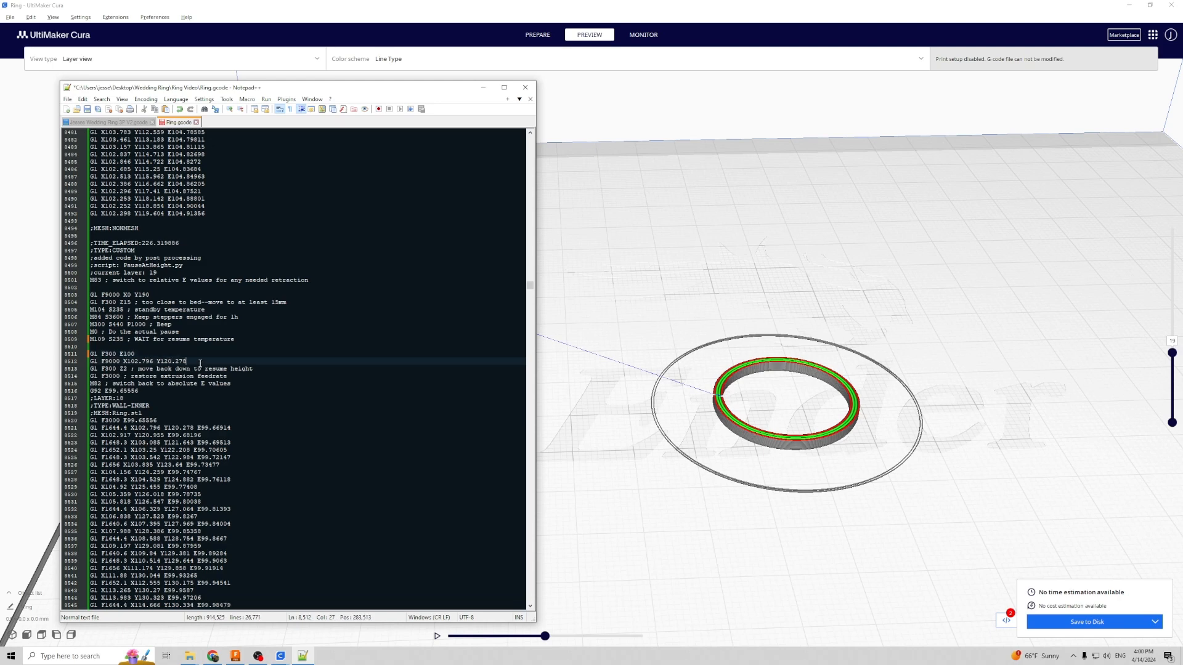
pyautogui.press('Return')
pyautogui.click(108, 361)
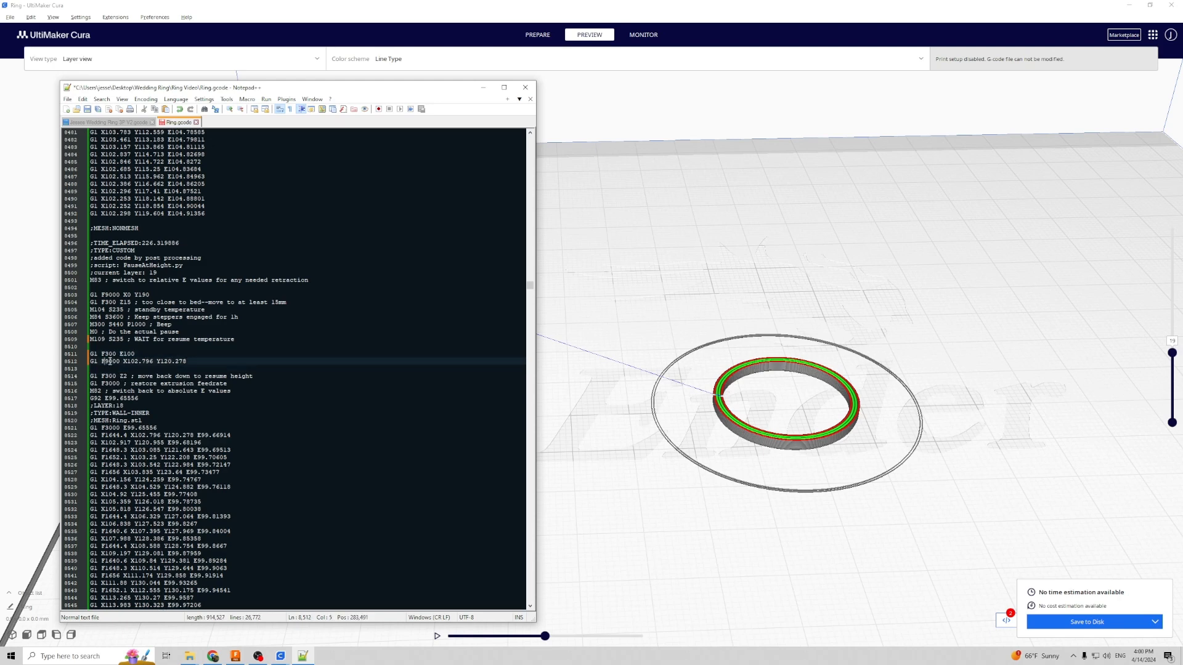
pyautogui.press('BackSpace')
pyautogui.write('3')
pyautogui.click(213, 361)
pyautogui.write('E10')
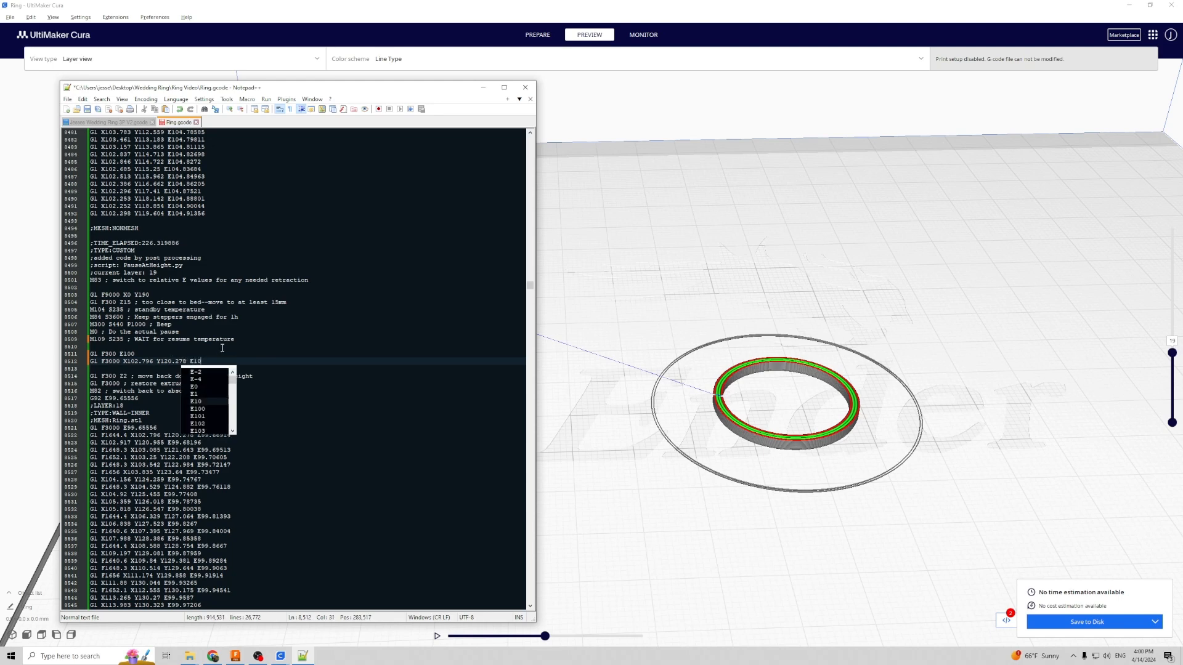
pyautogui.press('BackSpace')
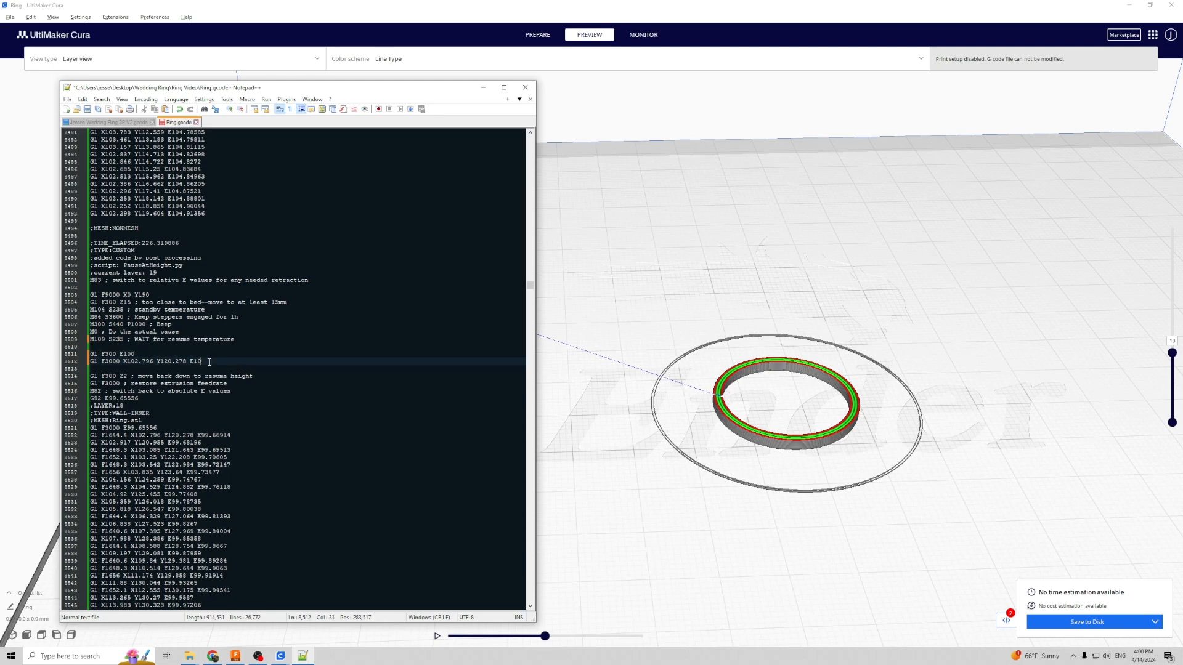
# Step: Insert Z1.9 before E10 in the return move so it reads G1 F3000 X102.796 Y120.278 Z1.9 E10
pyautogui.click(190, 361)
pyautogui.moveTo(89, 302); pyautogui.dragTo(120, 302)
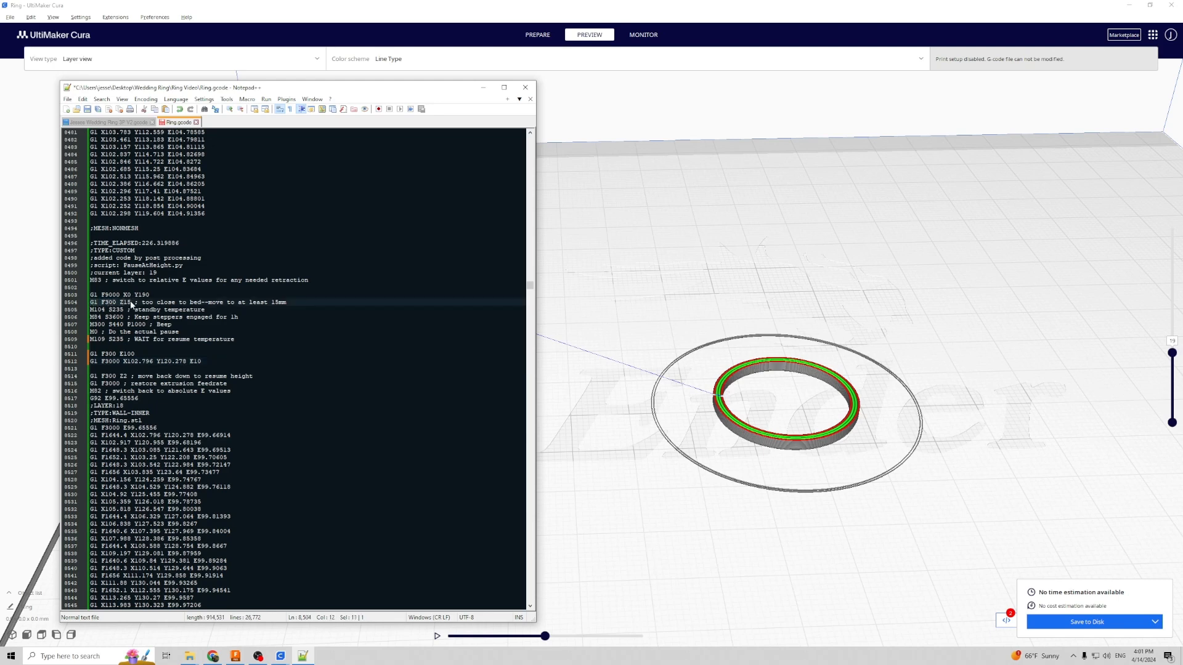
pyautogui.click(135, 302)
pyautogui.click(177, 367)
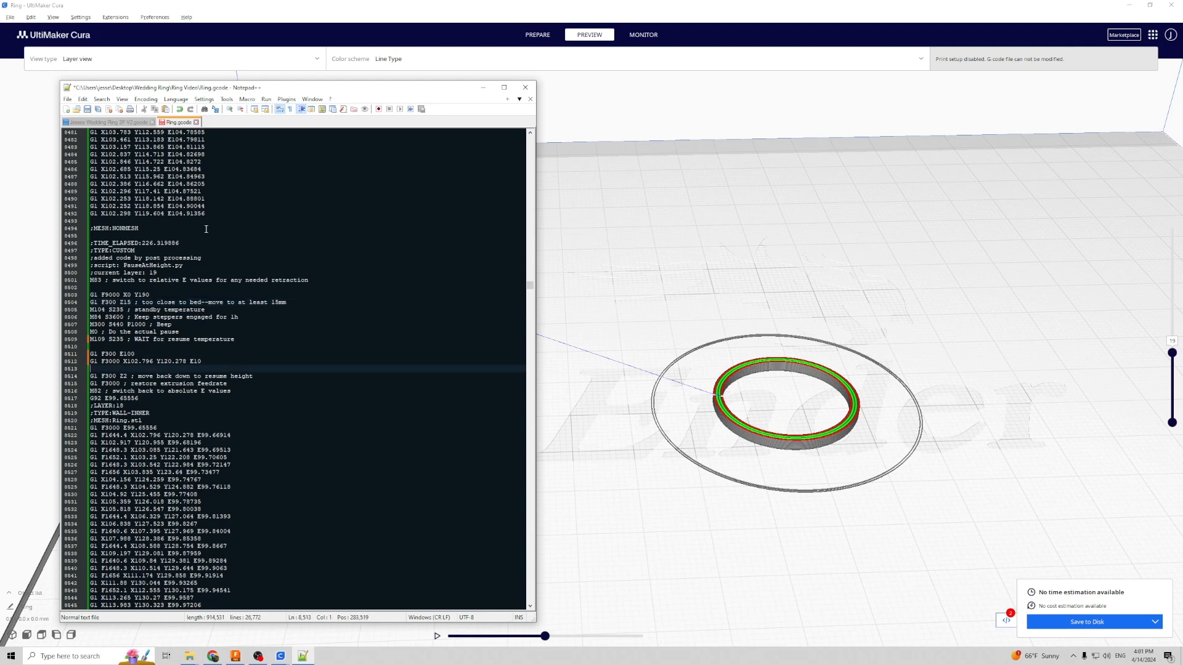
pyautogui.click(158, 273)
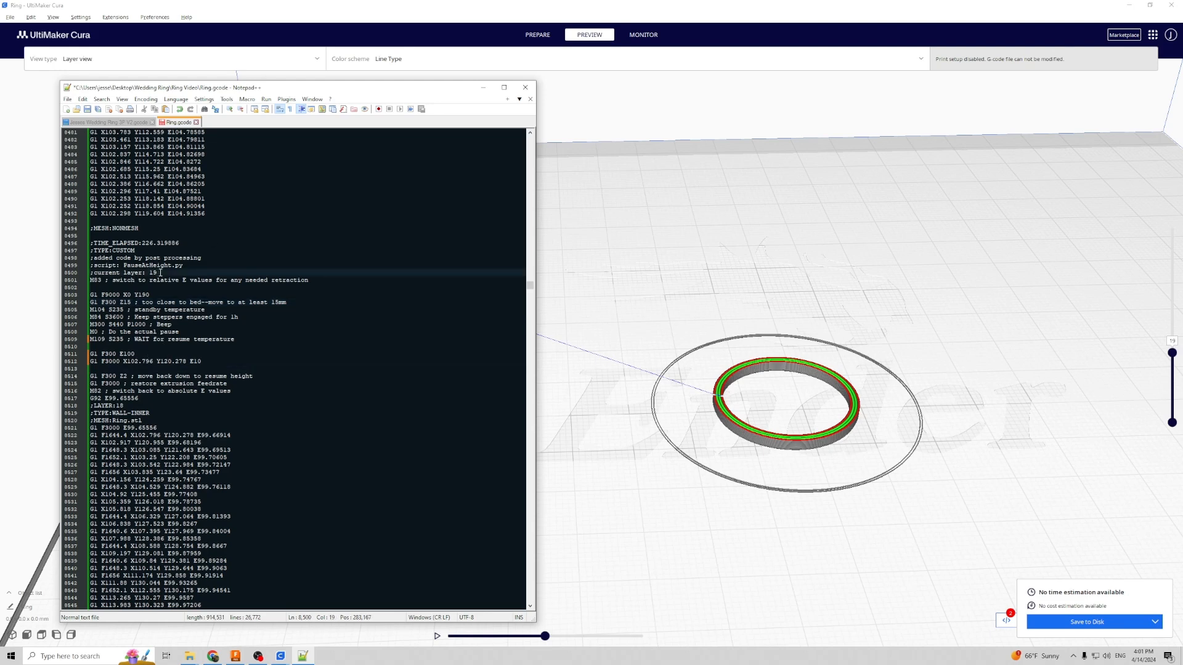
pyautogui.moveTo(158, 273); pyautogui.dragTo(153, 272)
pyautogui.write('9')
pyautogui.click(124, 361)
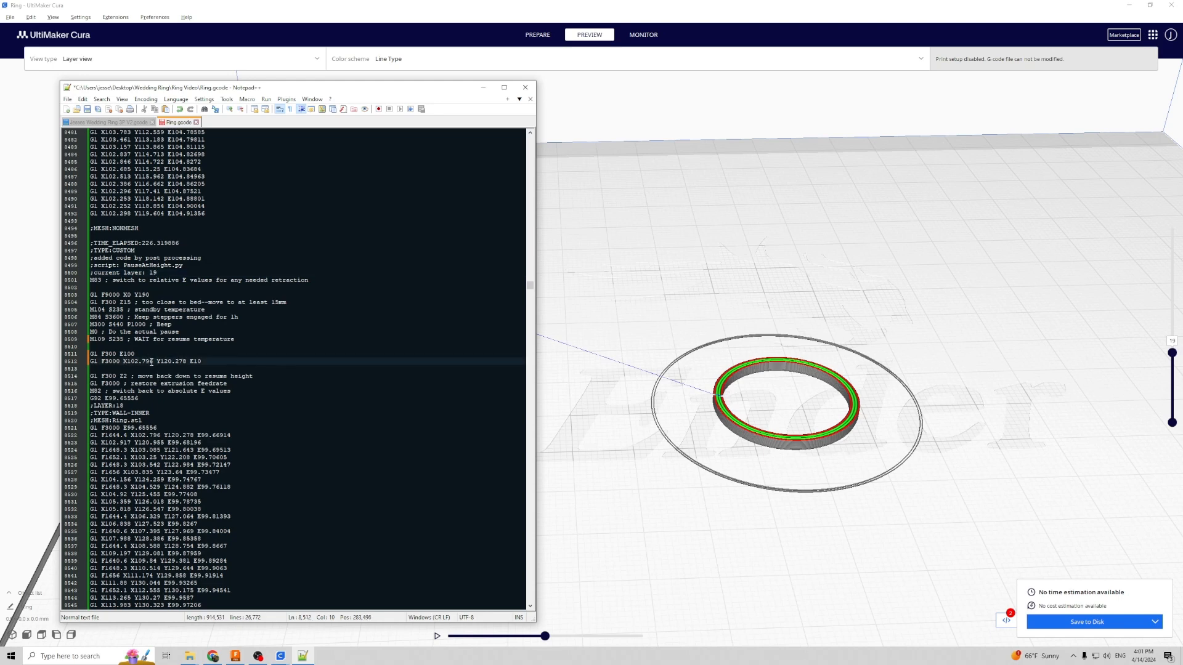
pyautogui.write('Z ')
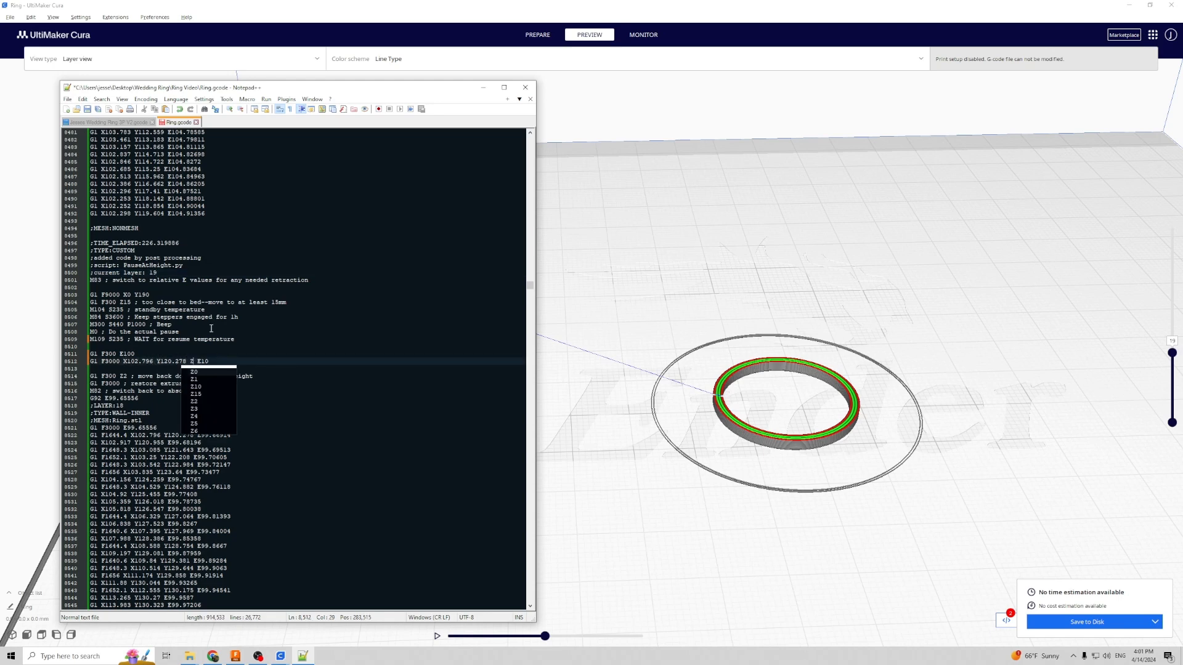
pyautogui.write('1.9')
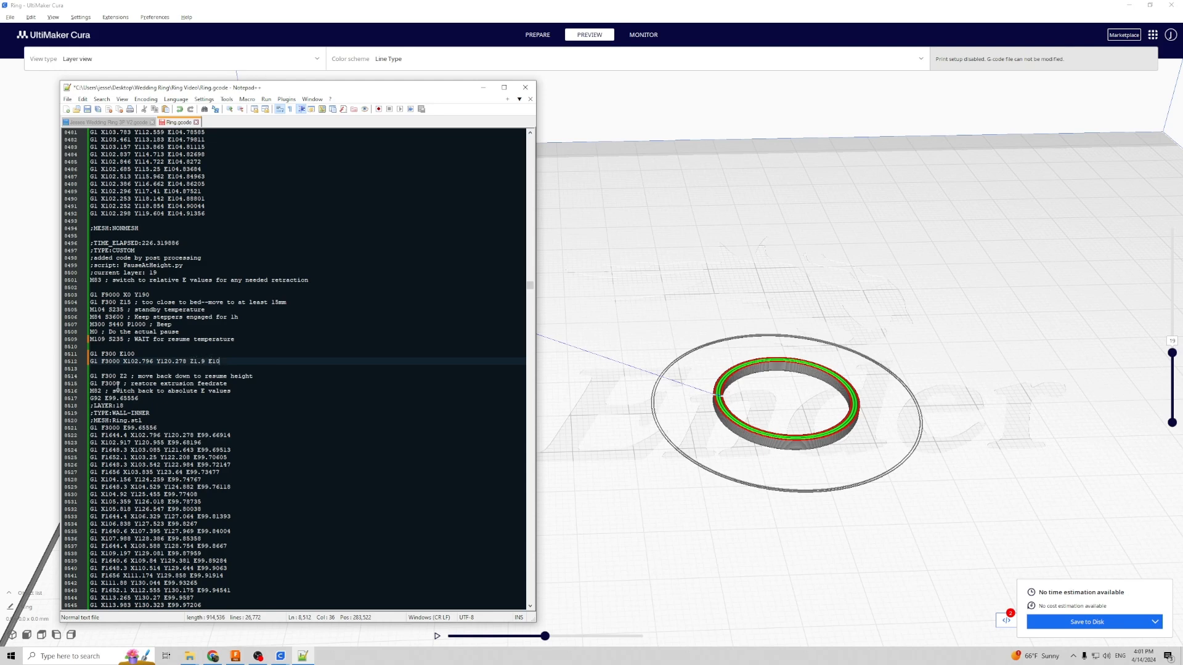
# Step: Delete the G1 F300 Z2 command with its "move back down to resume height" comment, including the emptied line
pyautogui.click(154, 389)
pyautogui.moveTo(262, 376); pyautogui.dragTo(86, 376)
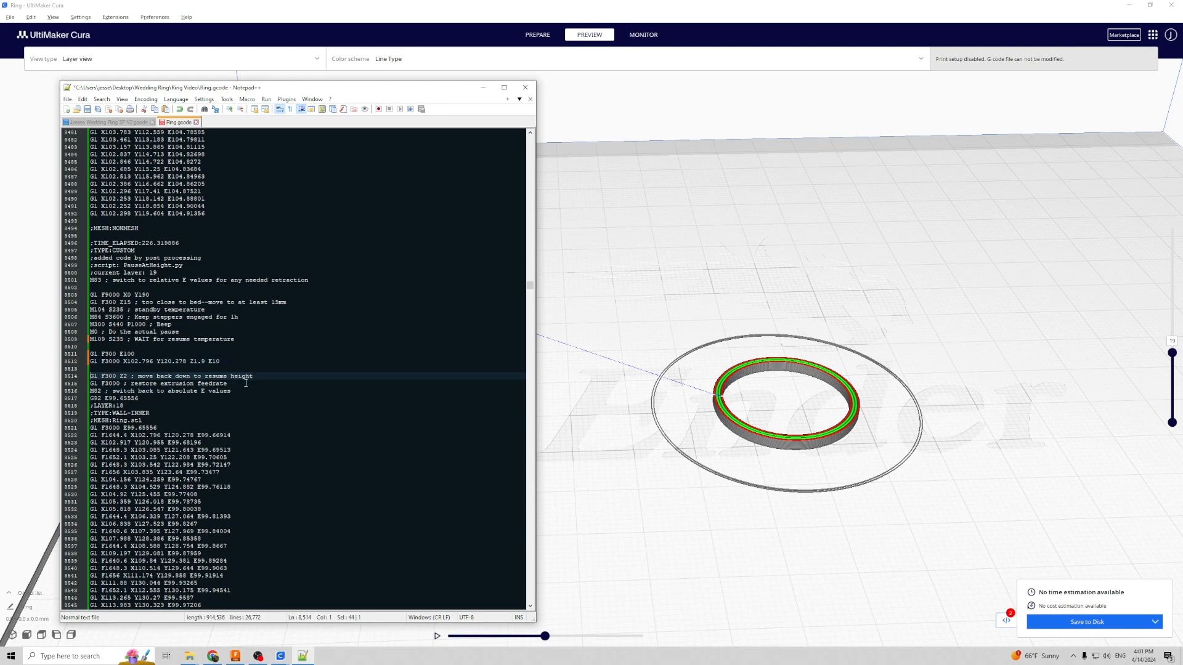
pyautogui.press('Delete')
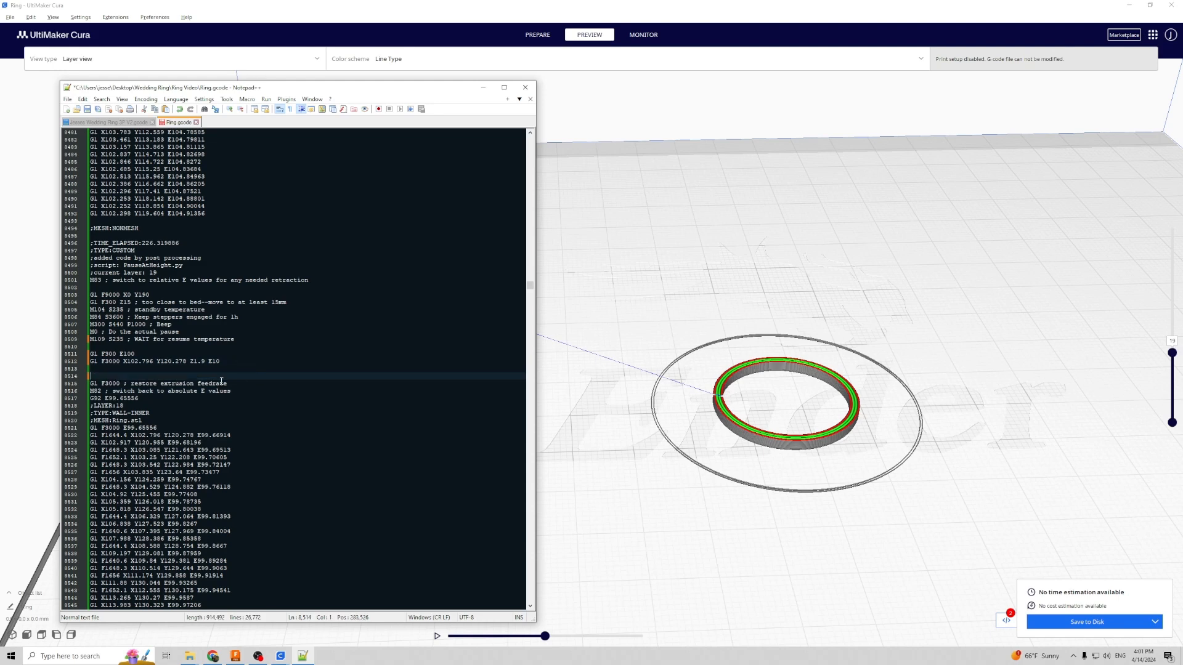
pyautogui.press('BackSpace')
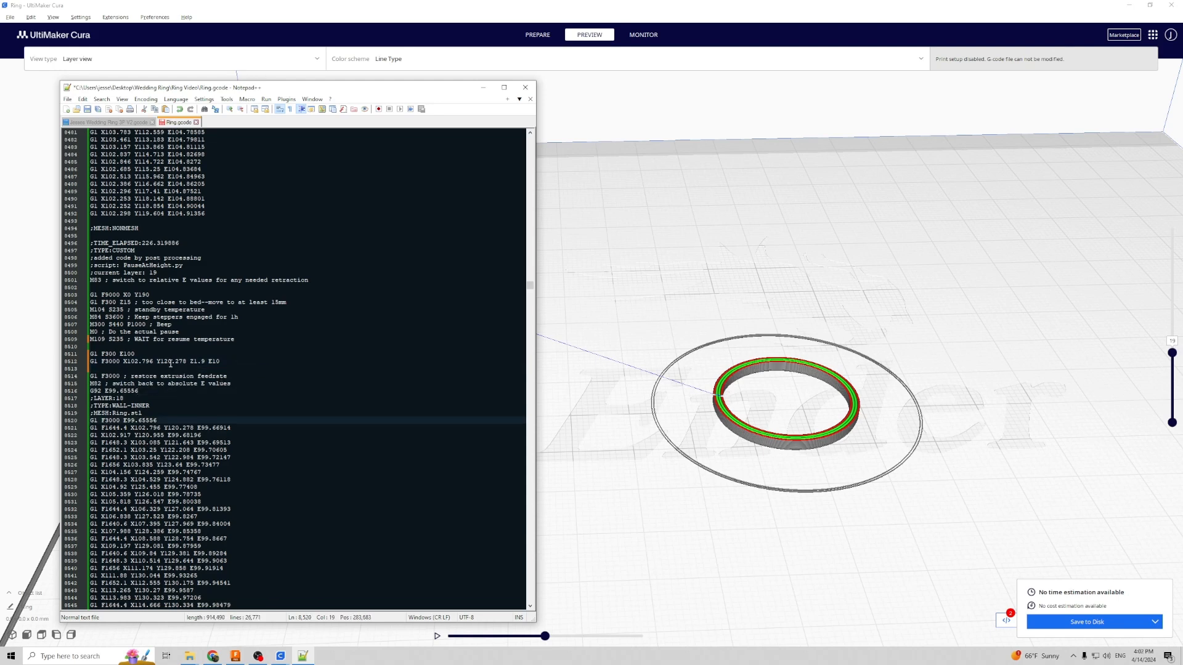
# Step: Add an M220 S50 command on a new line directly below the X102.796 Y120.278 return move
pyautogui.click(230, 361)
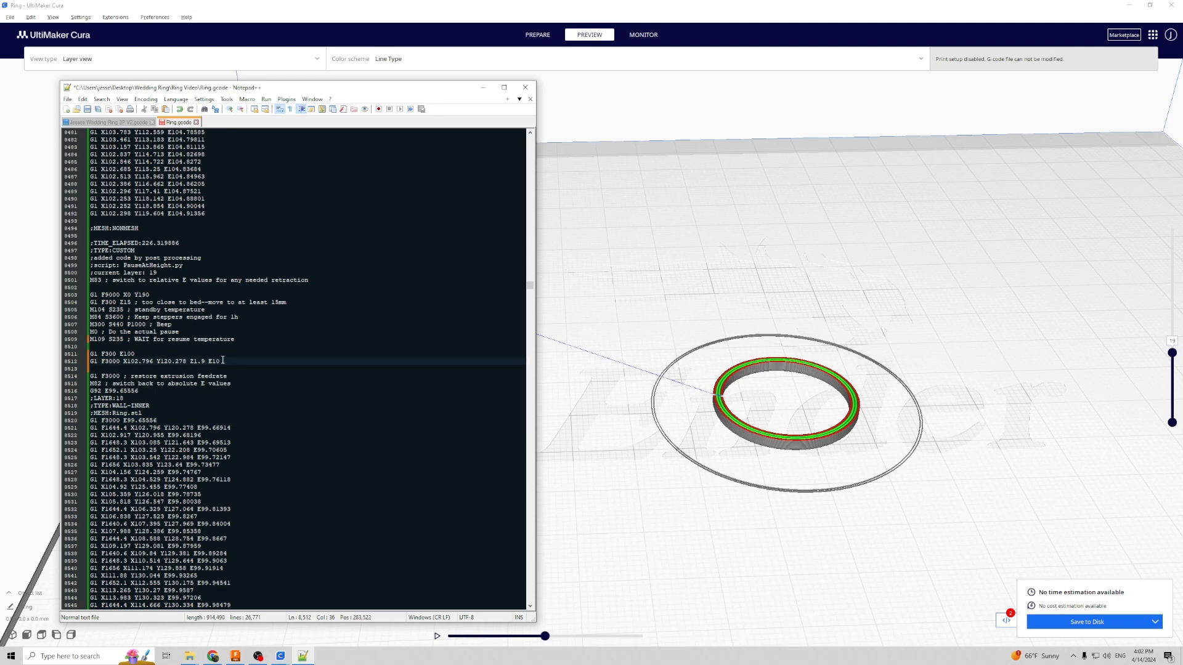
pyautogui.press('Return')
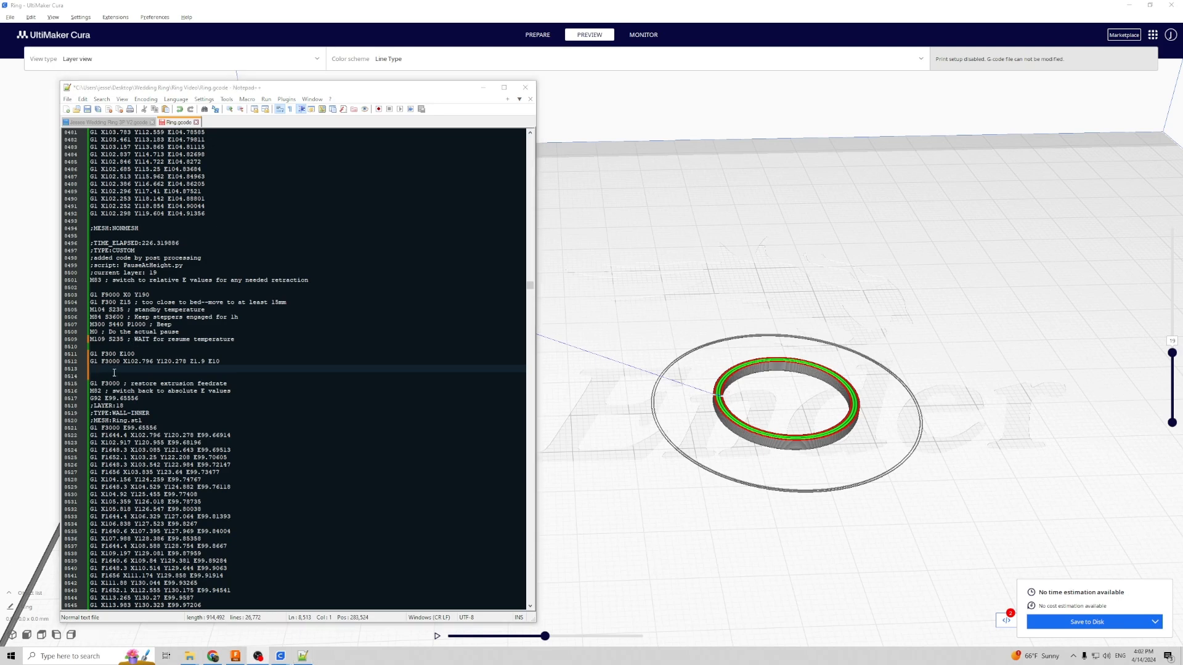
pyautogui.write('M220')
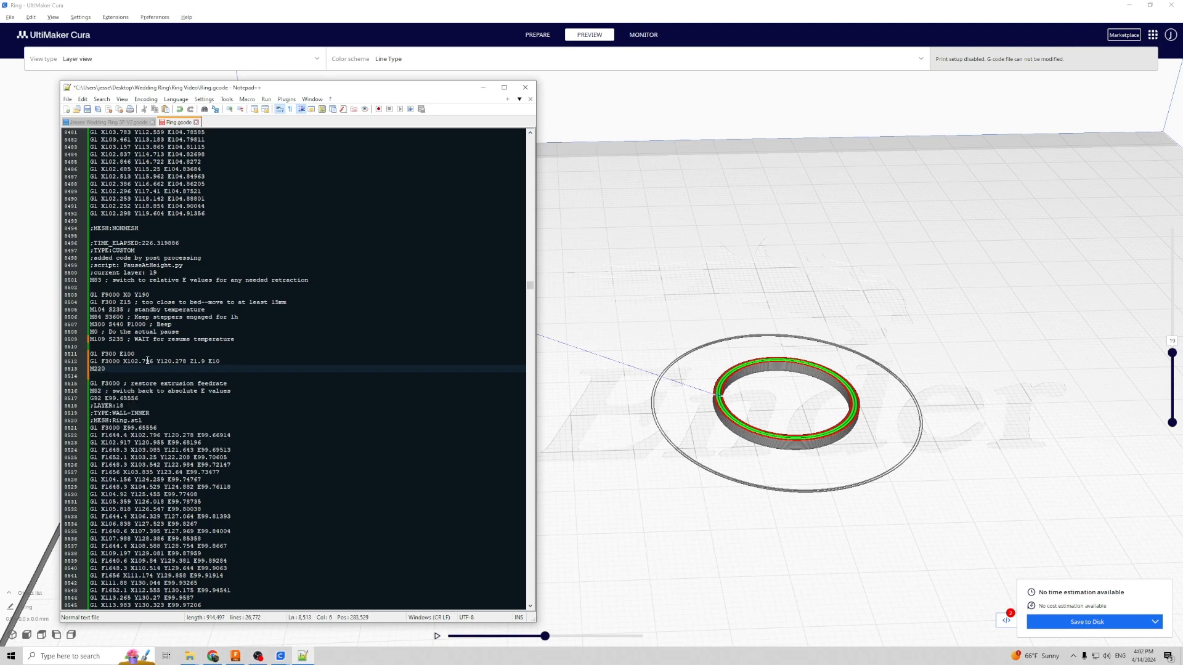
pyautogui.write(' S')
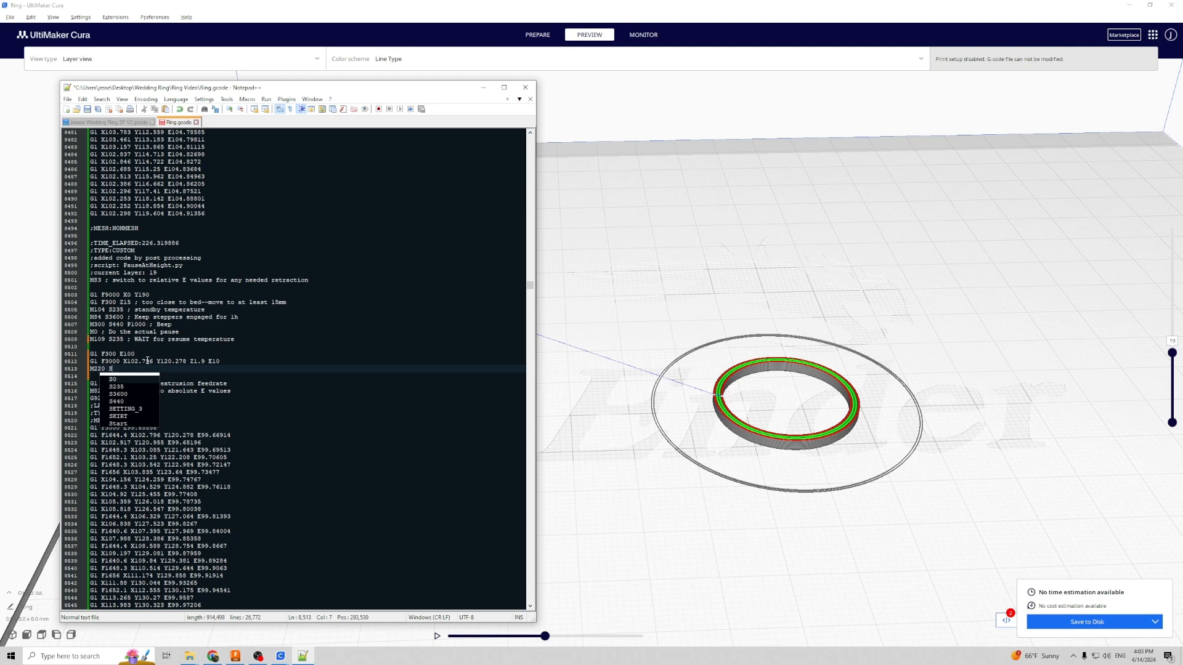
pyautogui.write('50')
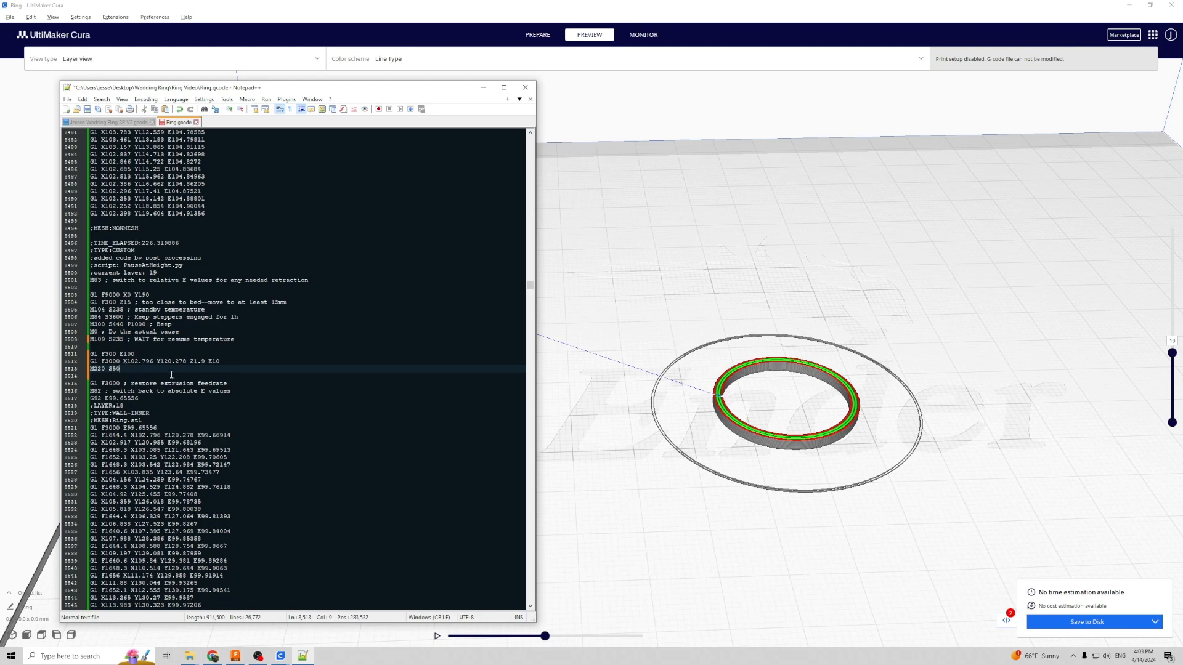
pyautogui.scroll(-2, 165, 372)
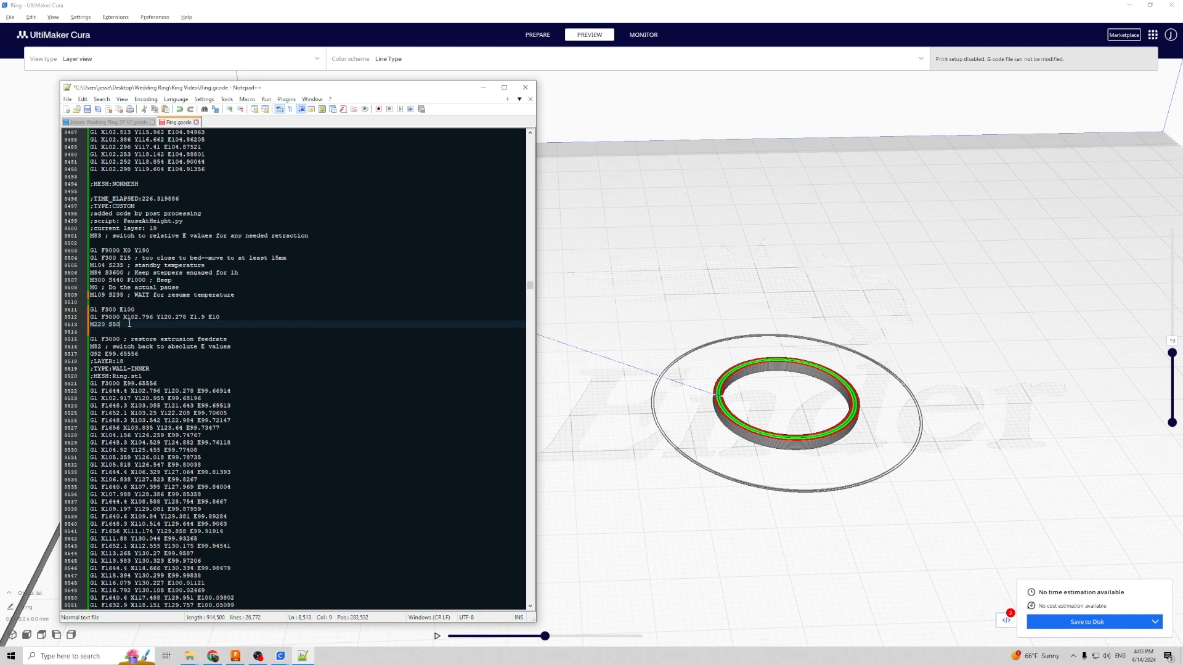
pyautogui.scroll(-6, 188, 408)
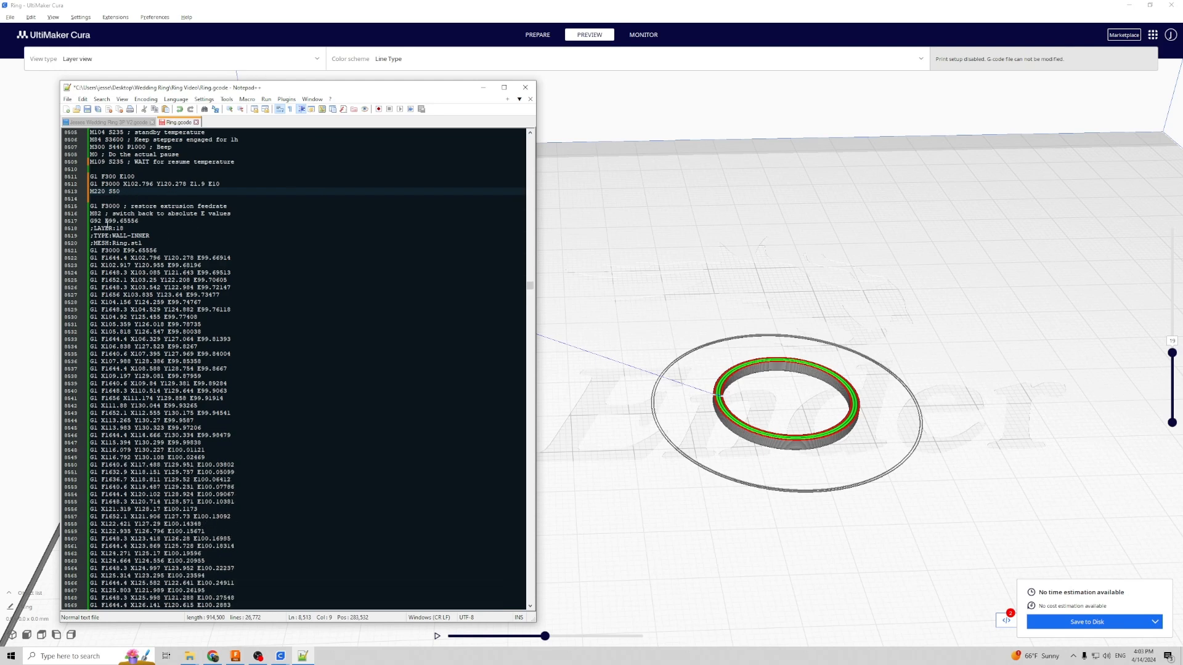
pyautogui.scroll(1, 141, 311)
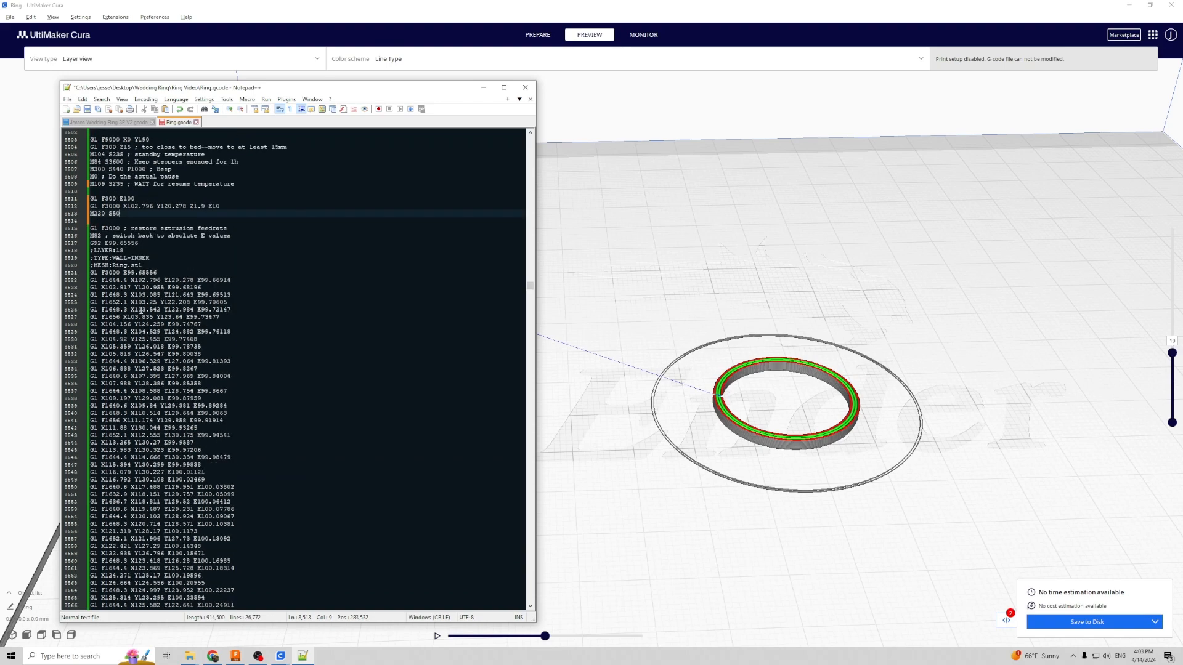
# Step: Add M220 S100 after layer 18's final G1 F3000 E100.91356 line, before ;MESH:NONMESH, with a blank line above and below it
pyautogui.scroll(3, 141, 311)
pyautogui.moveTo(121, 281); pyautogui.dragTo(82, 281)
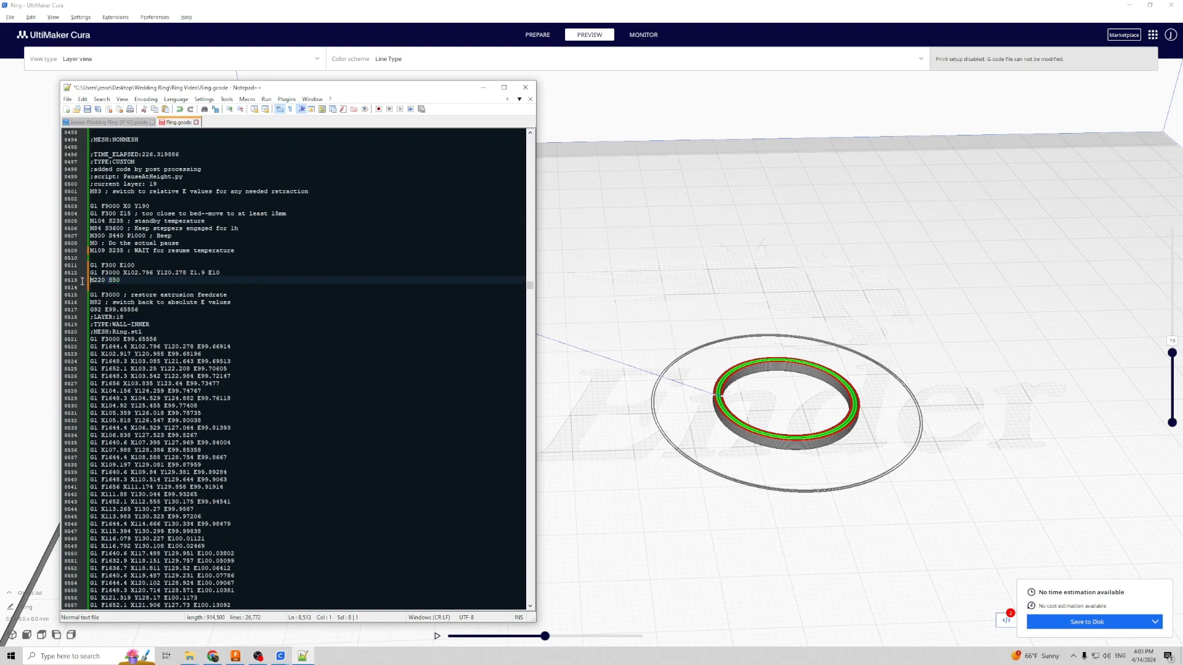
pyautogui.scroll(-20, 142, 362)
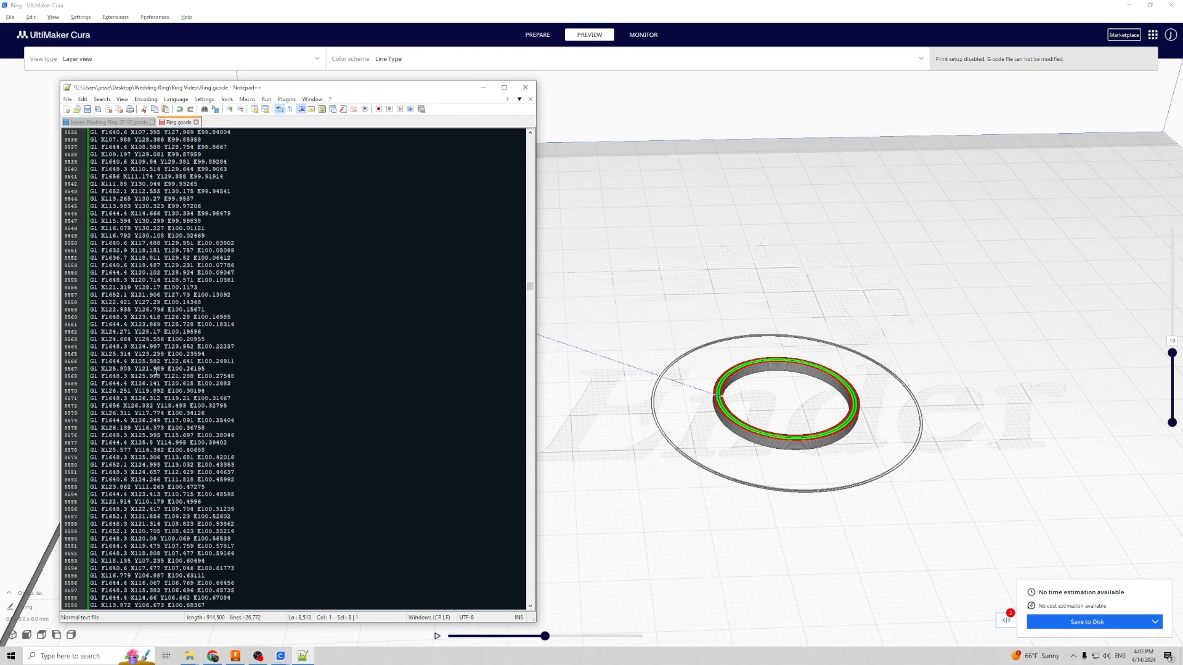
pyautogui.scroll(-20, 179, 398)
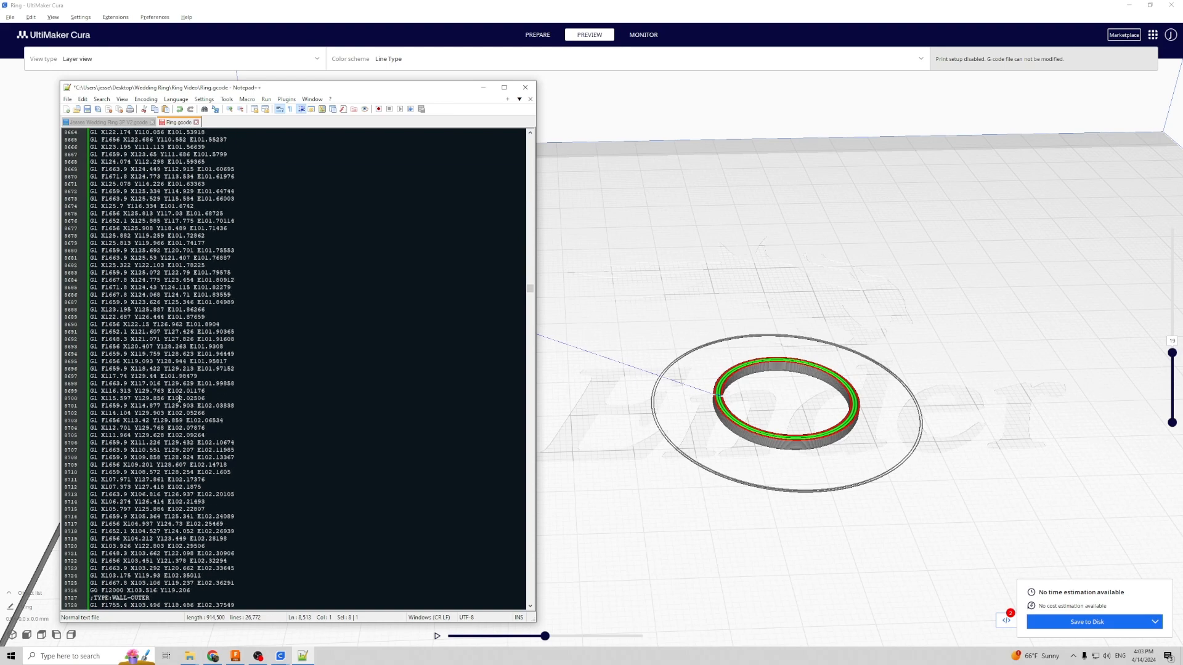
pyautogui.scroll(-14, 178, 398)
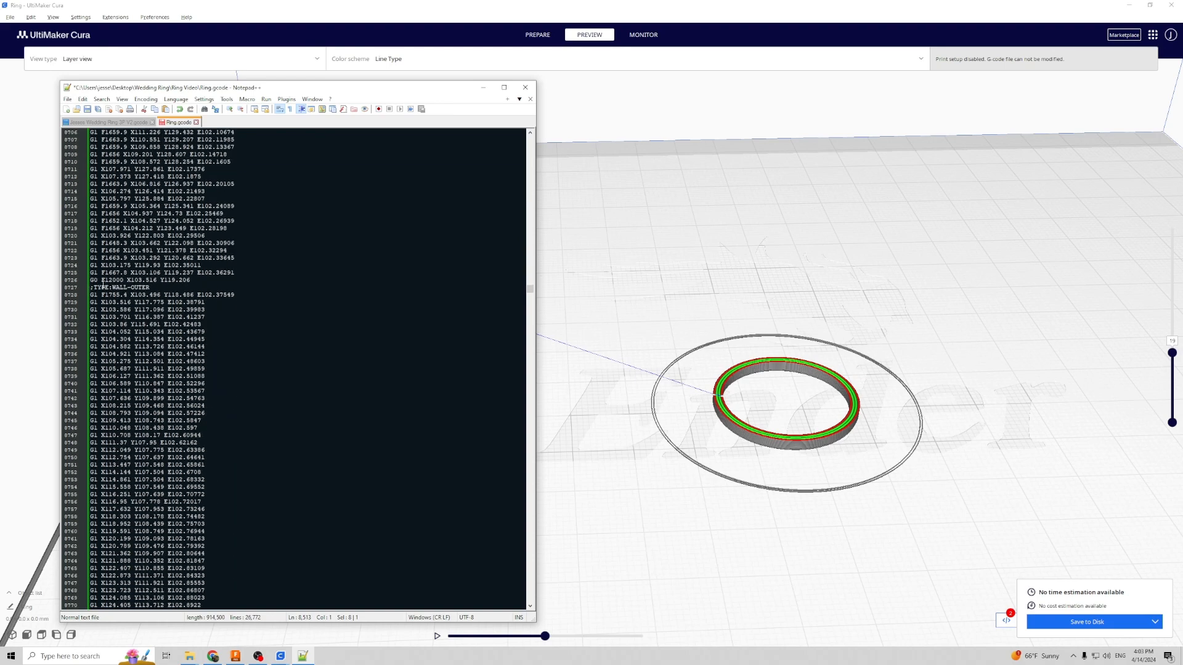
pyautogui.click(166, 288)
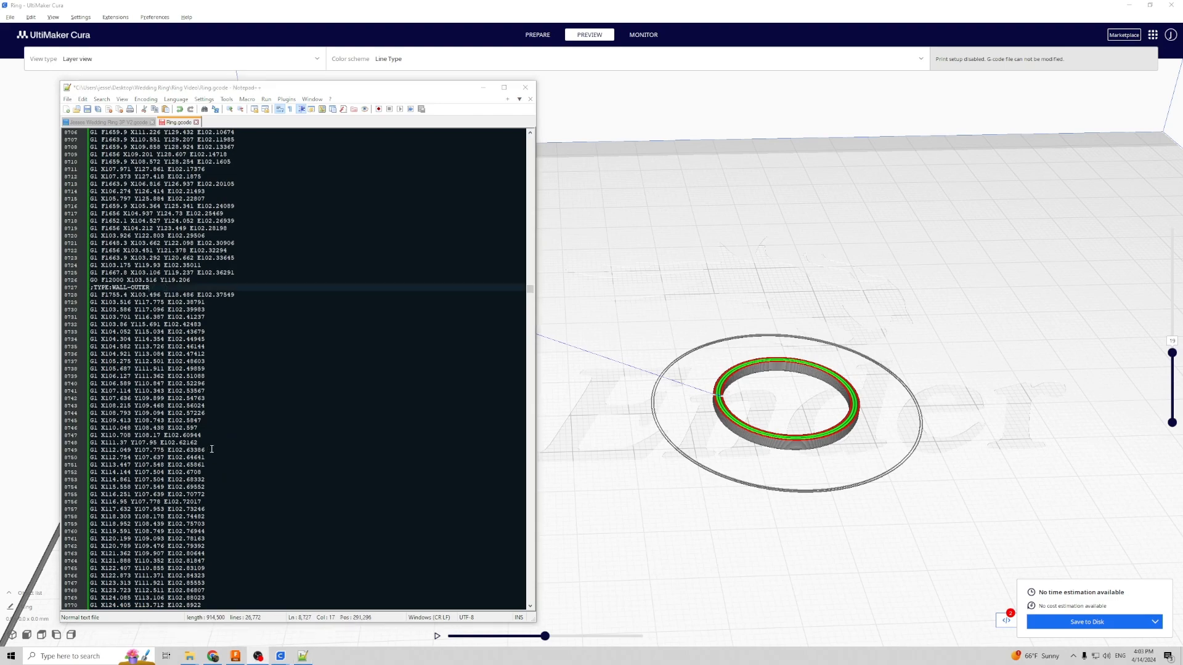
pyautogui.scroll(-10, 165, 288)
pyautogui.scroll(-20, 147, 185)
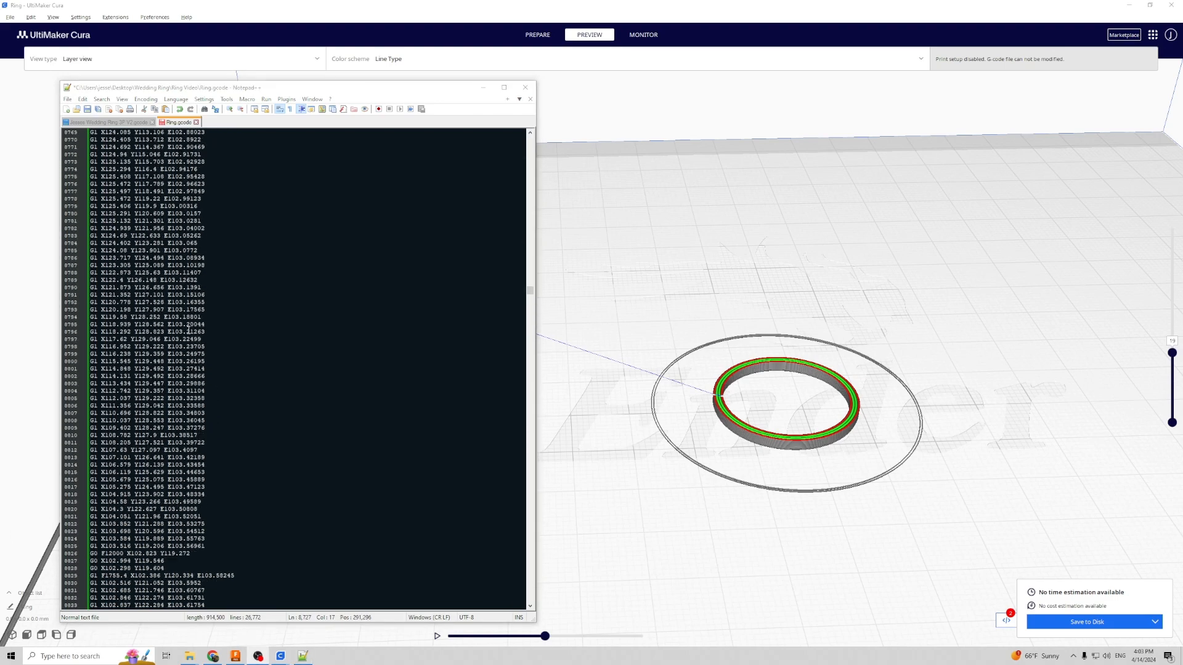
pyautogui.scroll(-18, 187, 331)
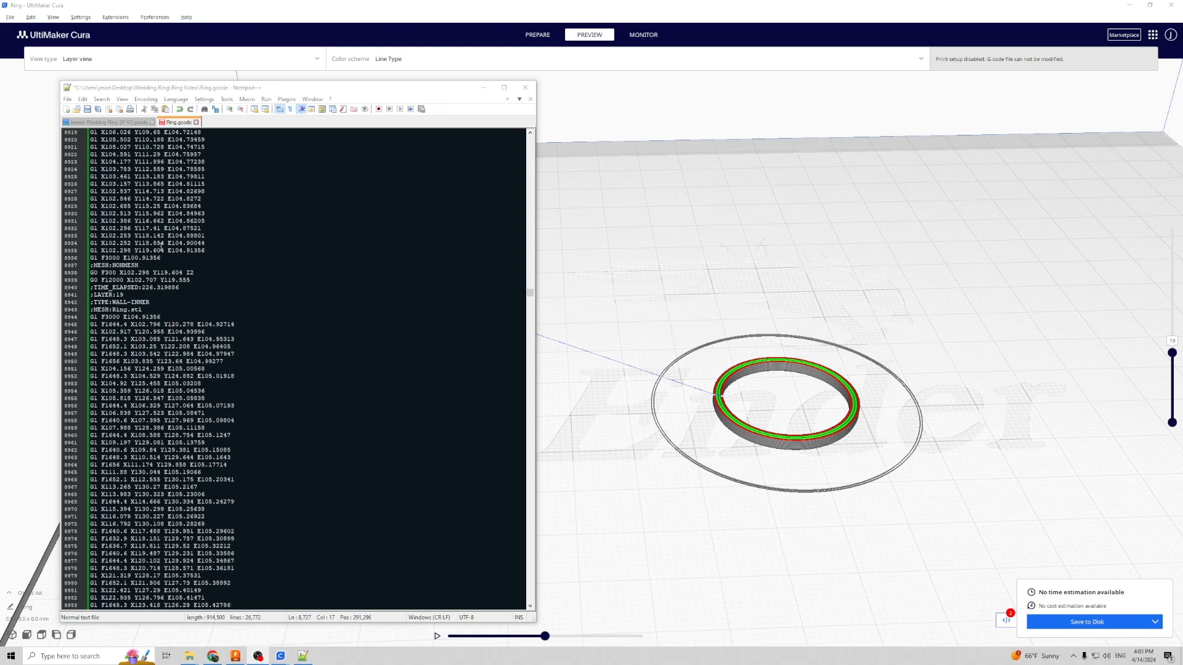
pyautogui.click(161, 259)
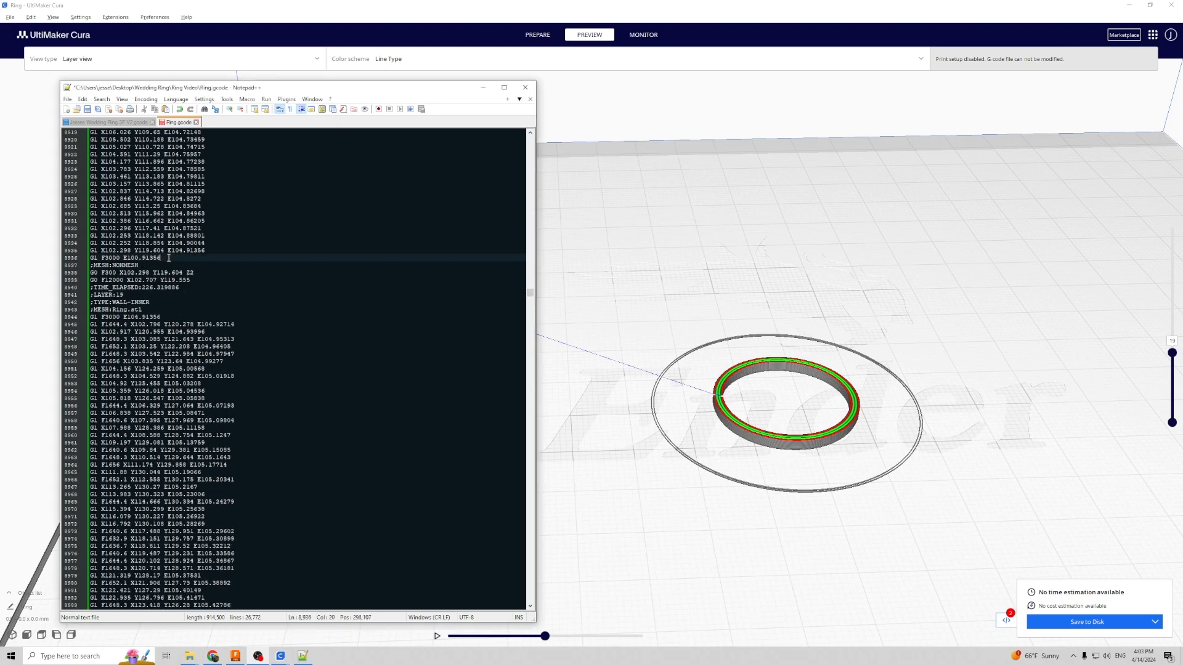
pyautogui.click(195, 273)
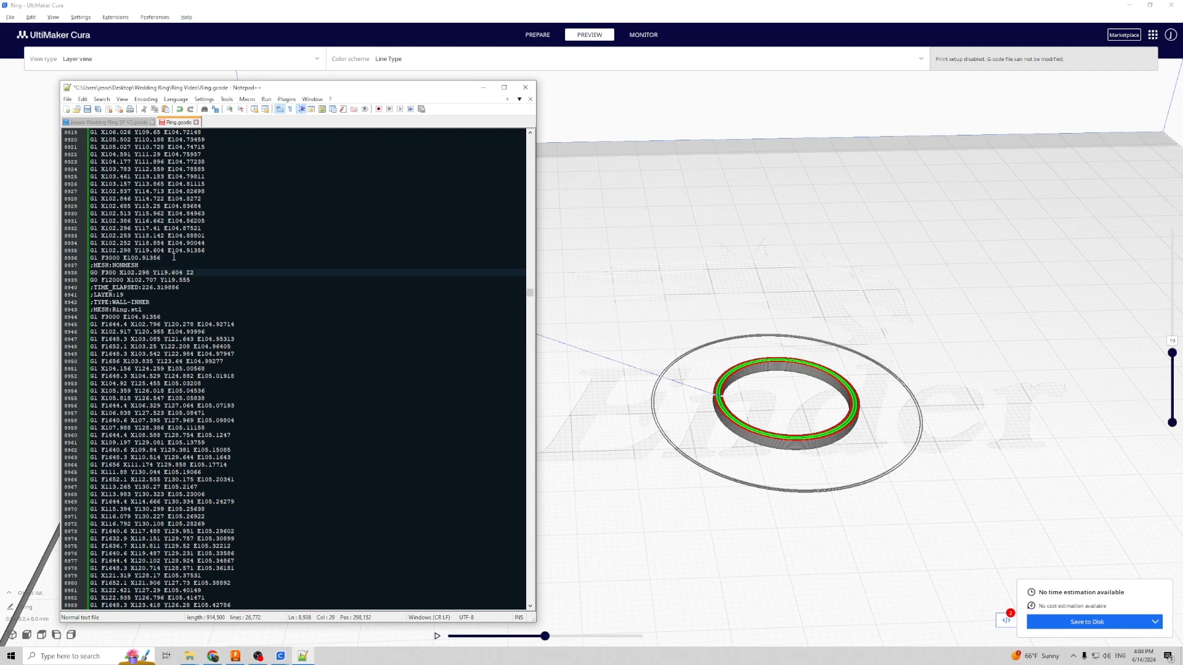
pyautogui.click(173, 257)
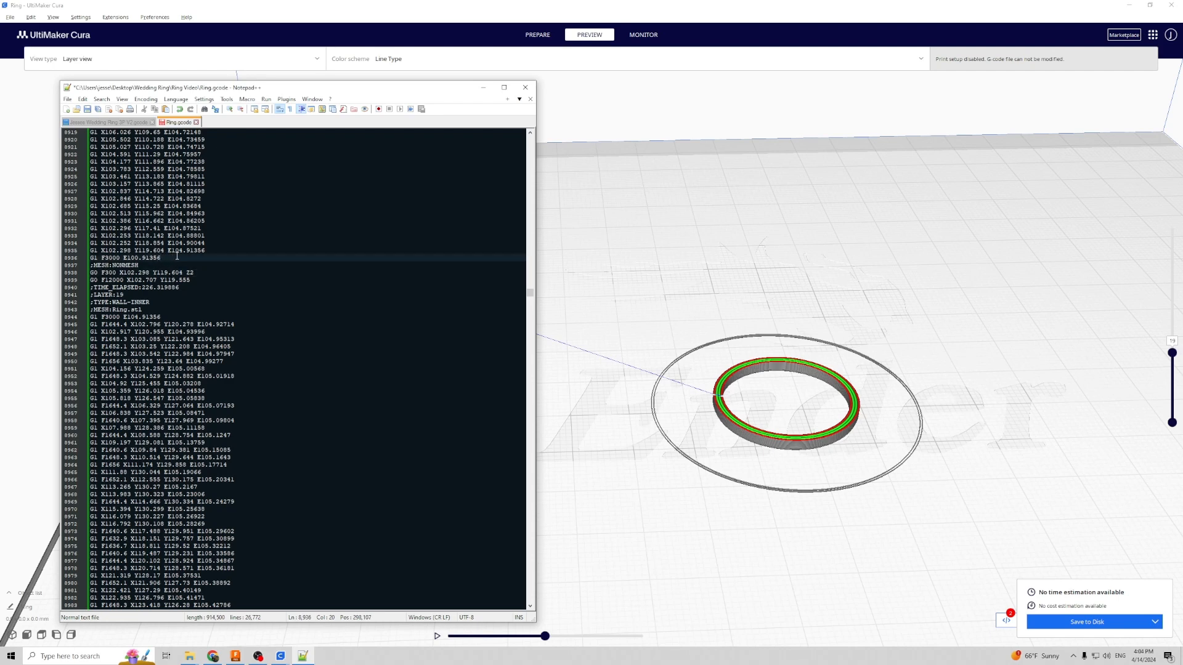
pyautogui.press('Return')
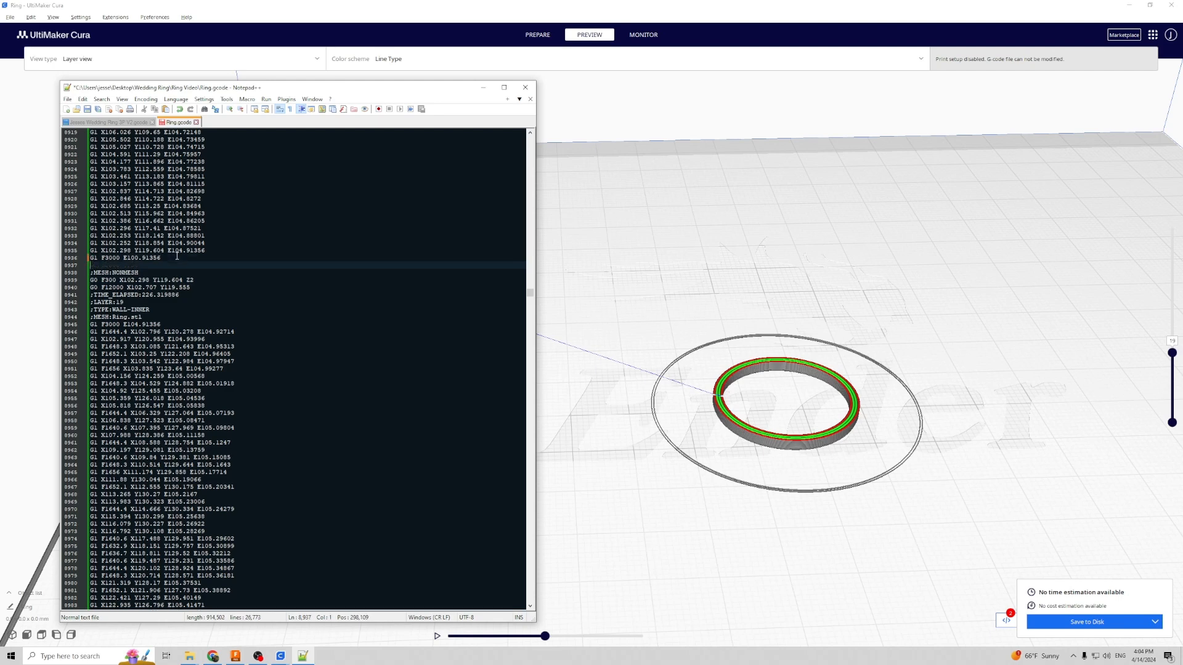
pyautogui.write('M220 S100')
pyautogui.press('Left')
pyautogui.press('Left')
pyautogui.press('Left')
pyautogui.press('Left')
pyautogui.press('Return')
pyautogui.press('End')
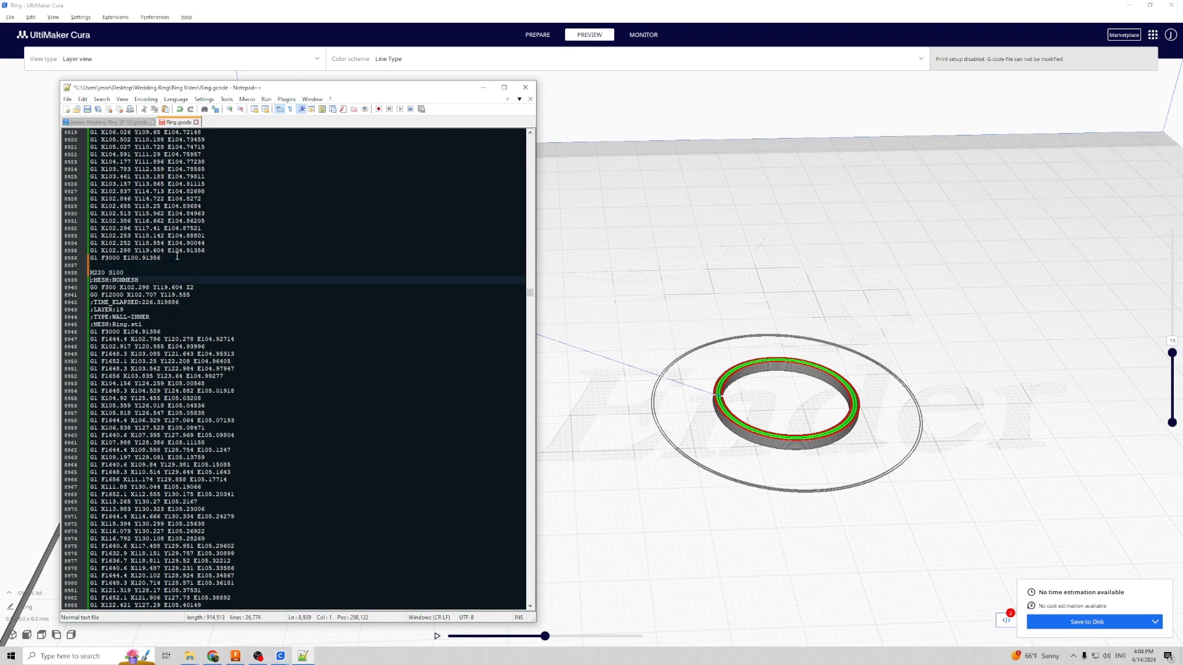
pyautogui.press('Return')
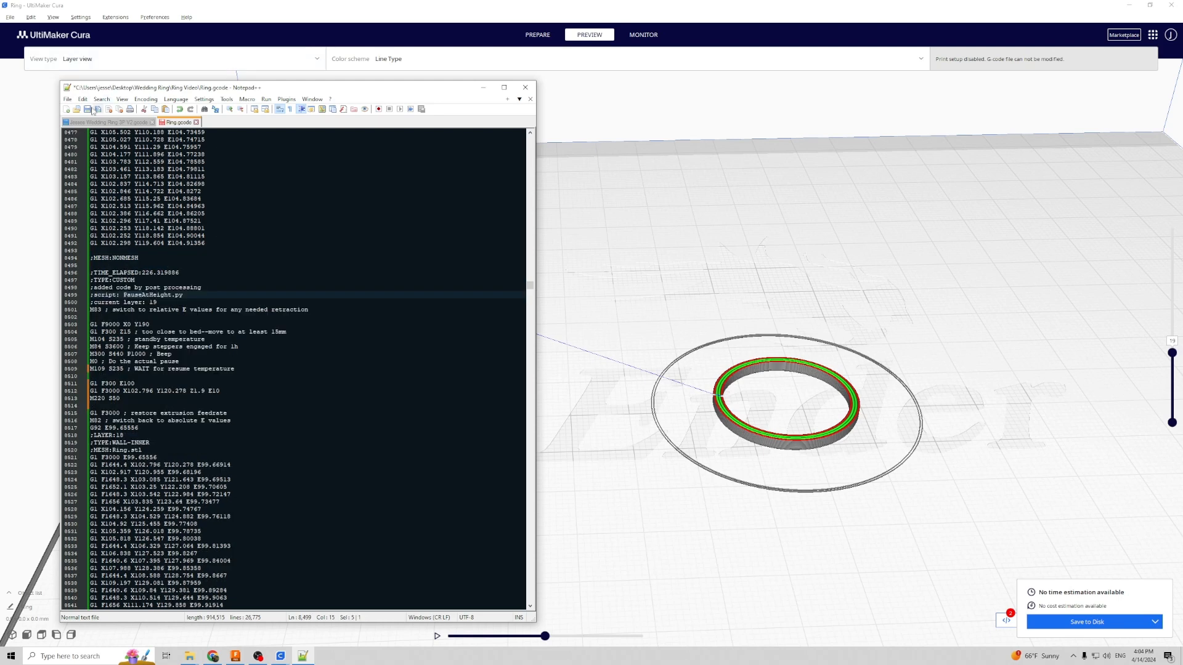
# Step: Save the edited Ring.gcode, reload it on the build plate in Cura and dismiss the G-code details notice
pyautogui.click(88, 110)
pyautogui.click(499, 12)
pyautogui.rightClick(728, 382)
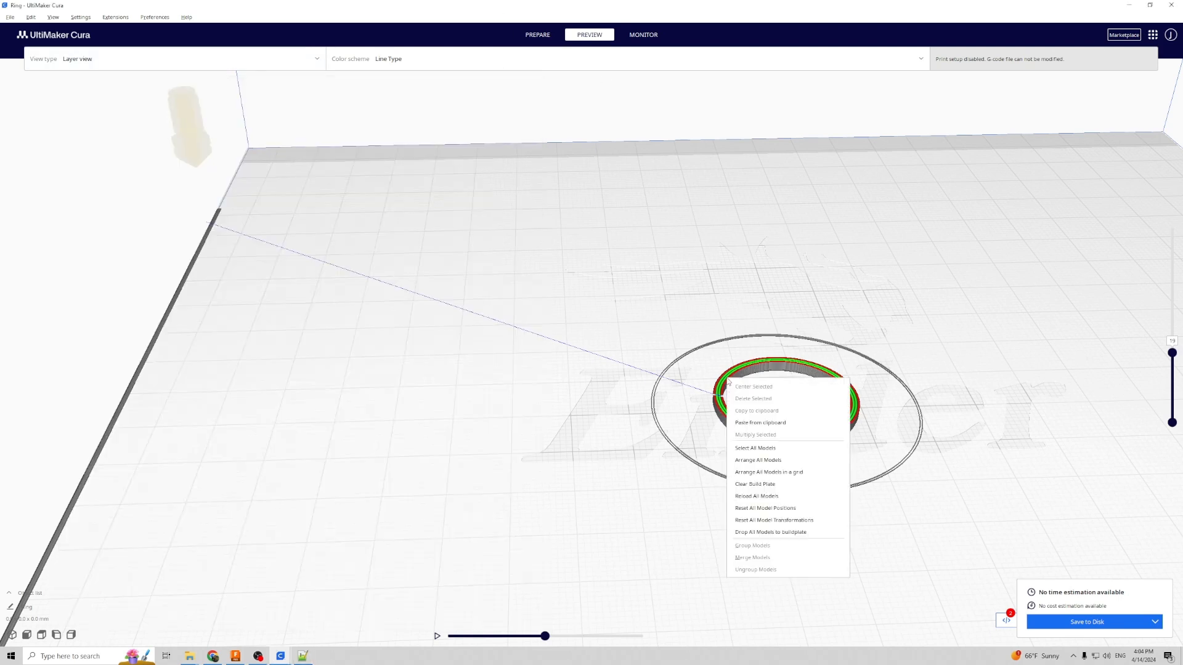
pyautogui.click(755, 484)
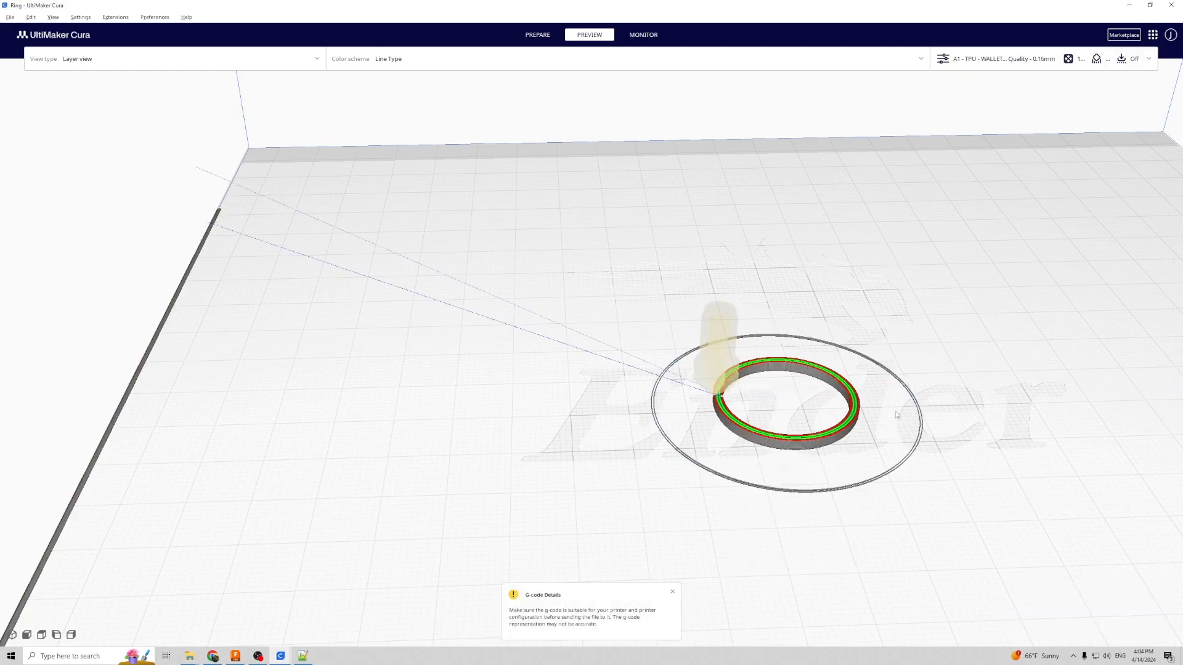
pyautogui.click(673, 593)
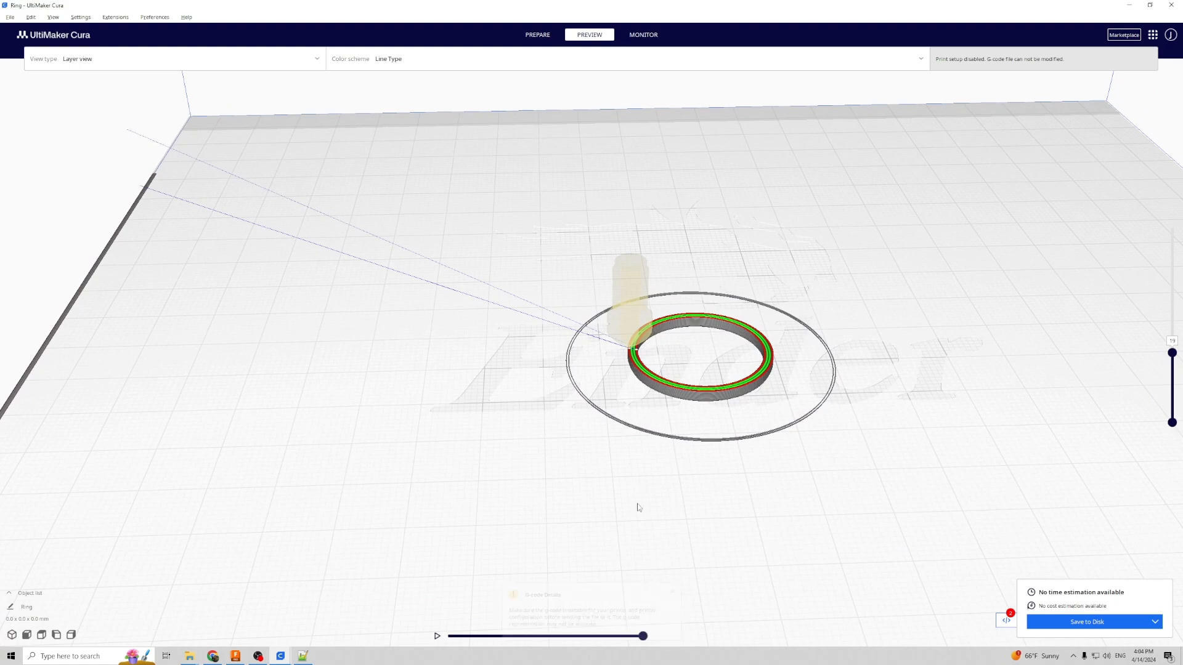
# Step: Inspect the nozzle path on layer 19 around the edited pause from a low angle and from above
pyautogui.moveTo(697, 522); pyautogui.dragTo(698, 472, button='right')
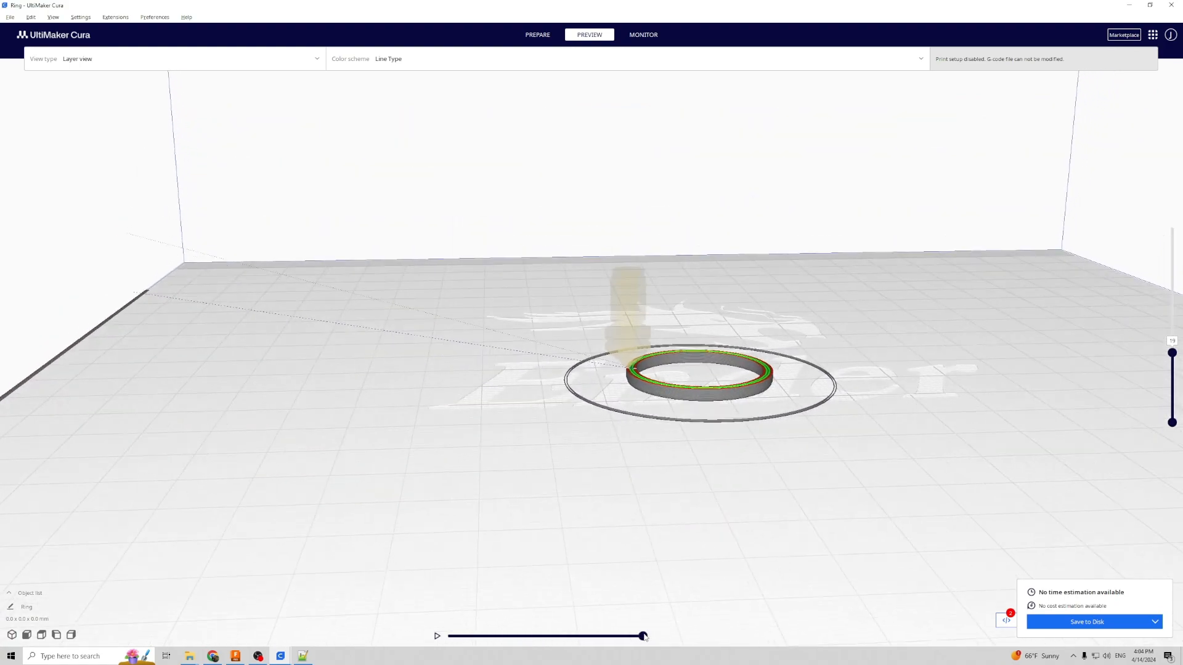
pyautogui.moveTo(645, 637); pyautogui.dragTo(541, 645)
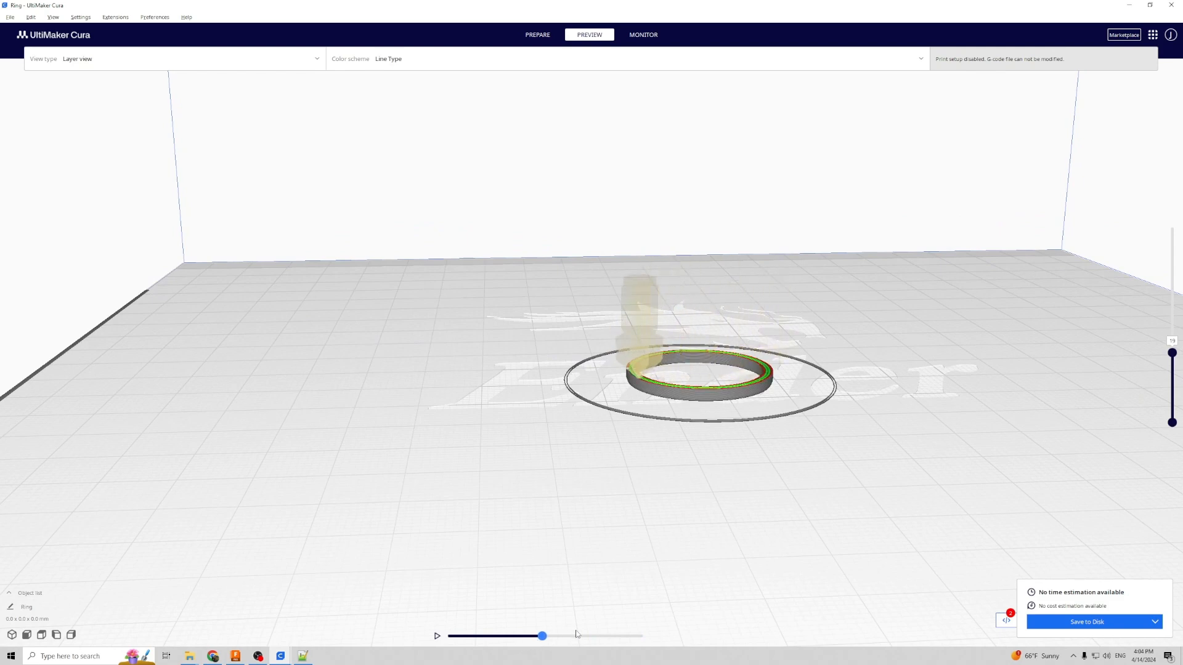
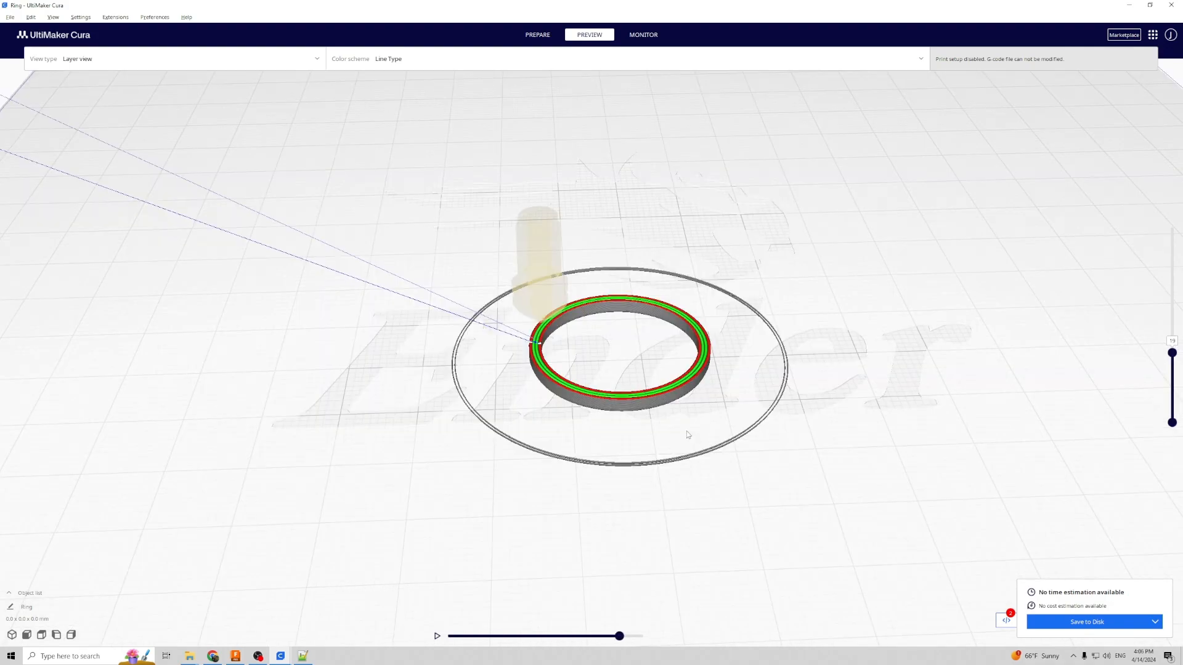
pyautogui.scroll(-5, 688, 435)
pyautogui.scroll(2, 686, 434)
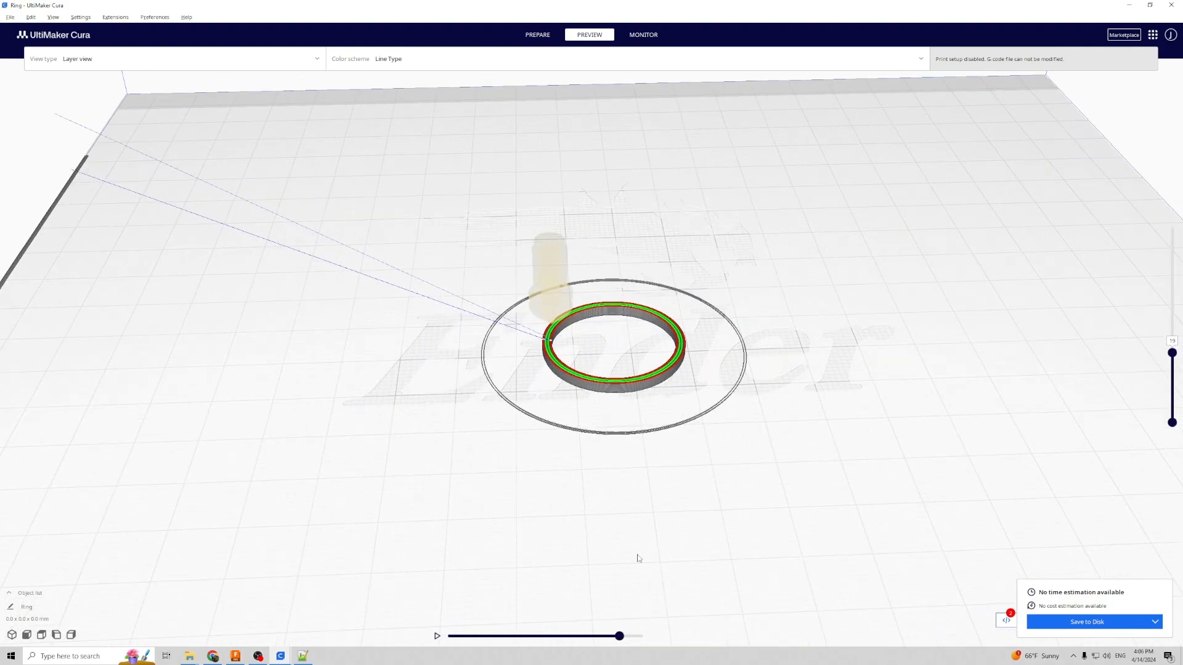
# Step: Raise the preview to layer 43 and scrub back through its toolpath to examine the second pause's travel moves
pyautogui.moveTo(1172, 354); pyautogui.dragTo(1169, 280)
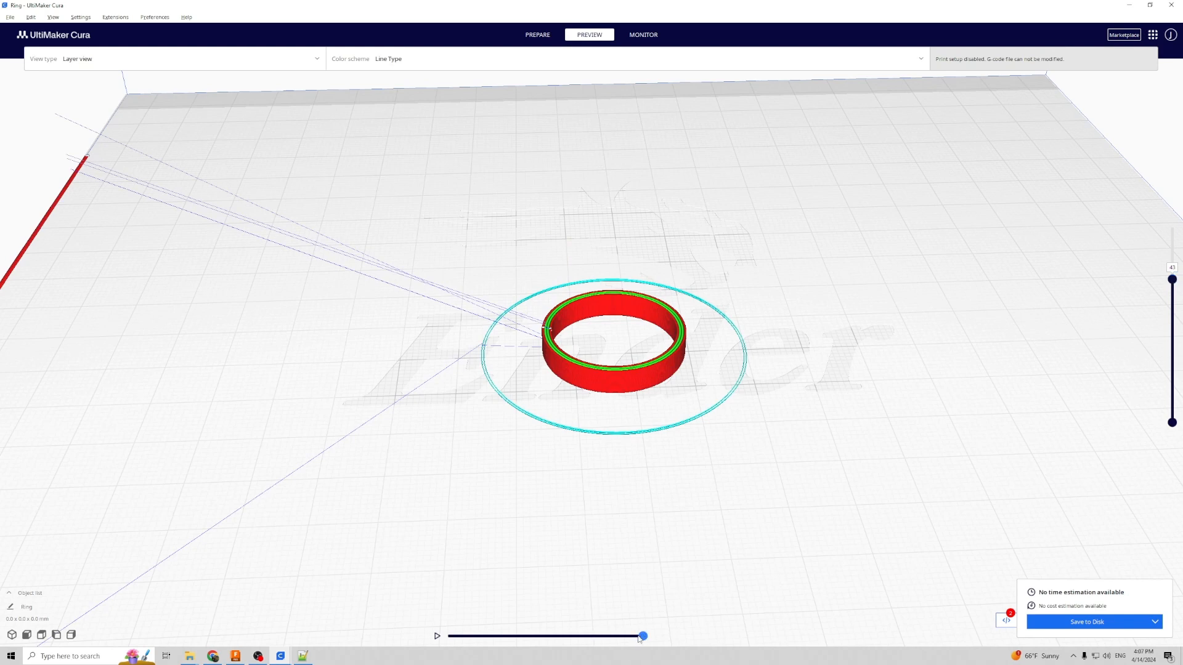
pyautogui.moveTo(640, 640)
pyautogui.mouseDown()
pyautogui.moveTo(520, 638)
pyautogui.moveTo(473, 661)
pyautogui.moveTo(543, 655)
pyautogui.mouseUp()
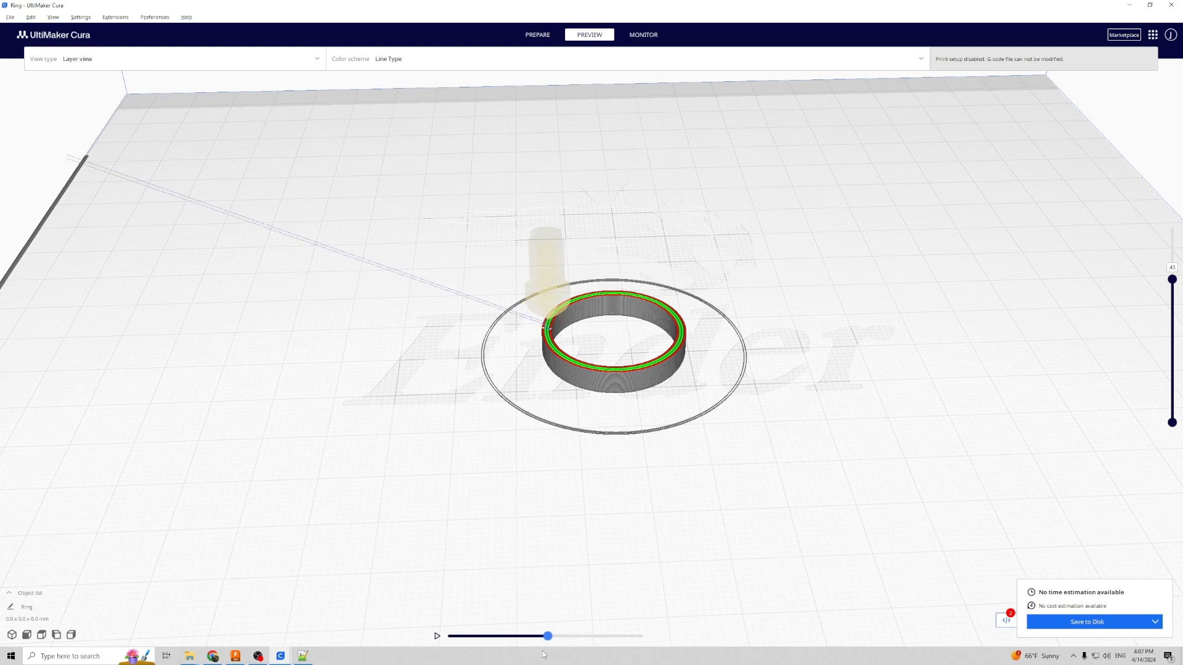
pyautogui.scroll(2, 610, 559)
pyautogui.scroll(2, 568, 394)
pyautogui.scroll(2, 569, 398)
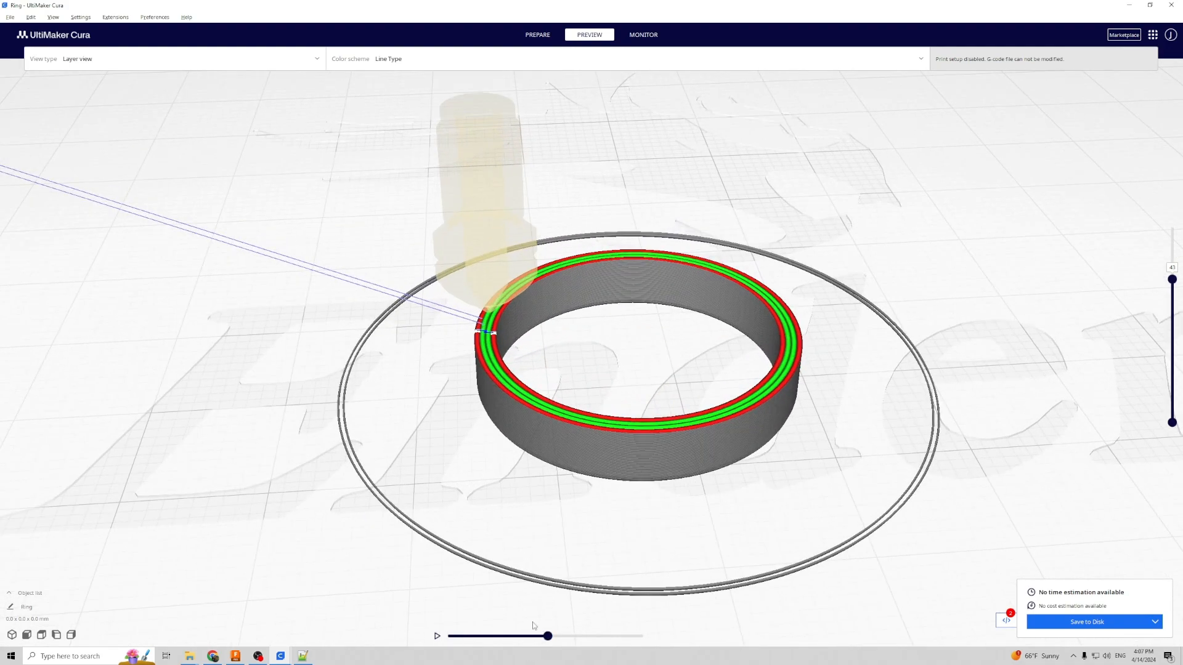
# Step: Switch to Ring.gcode in Notepad++ and search for "pause" to reach the PauseAtHeight script at layer 43
pyautogui.click(308, 653)
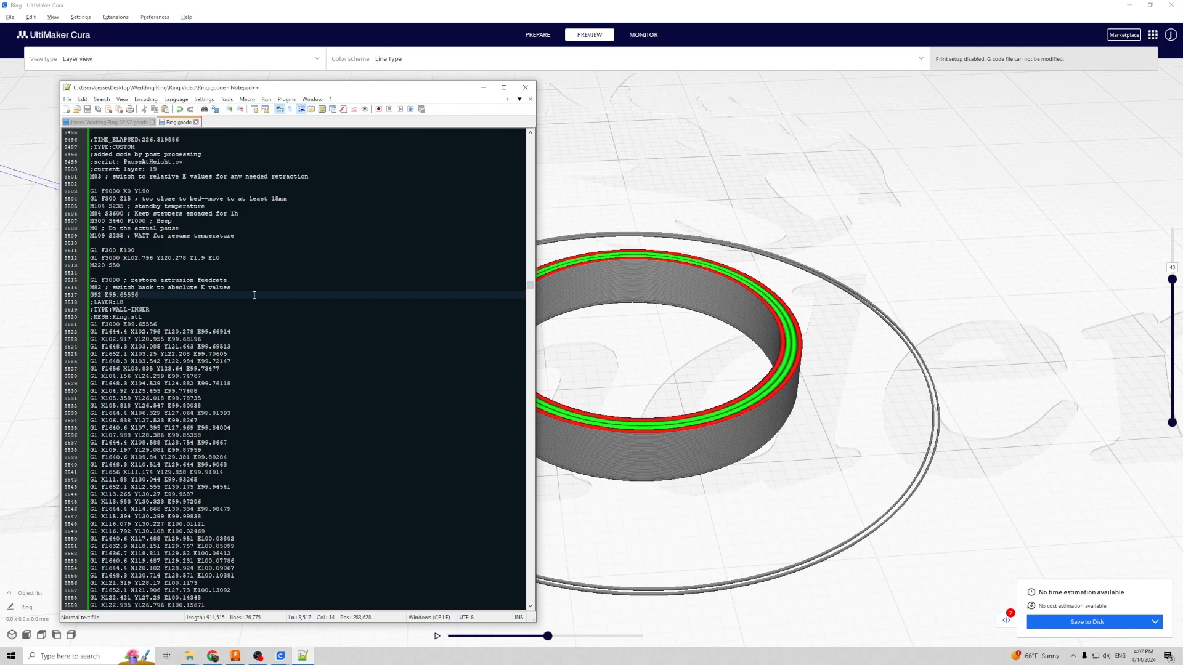
pyautogui.hotkey('ctrl', 'f')
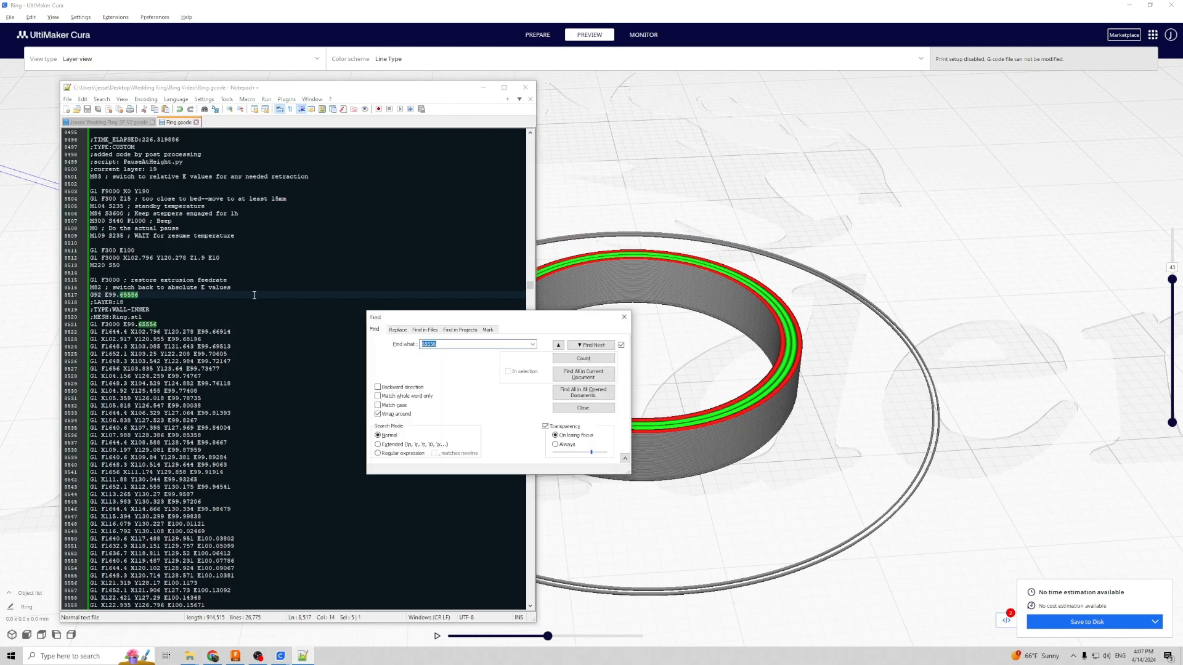
pyautogui.write('pause')
pyautogui.press('Return')
pyautogui.click(154, 369)
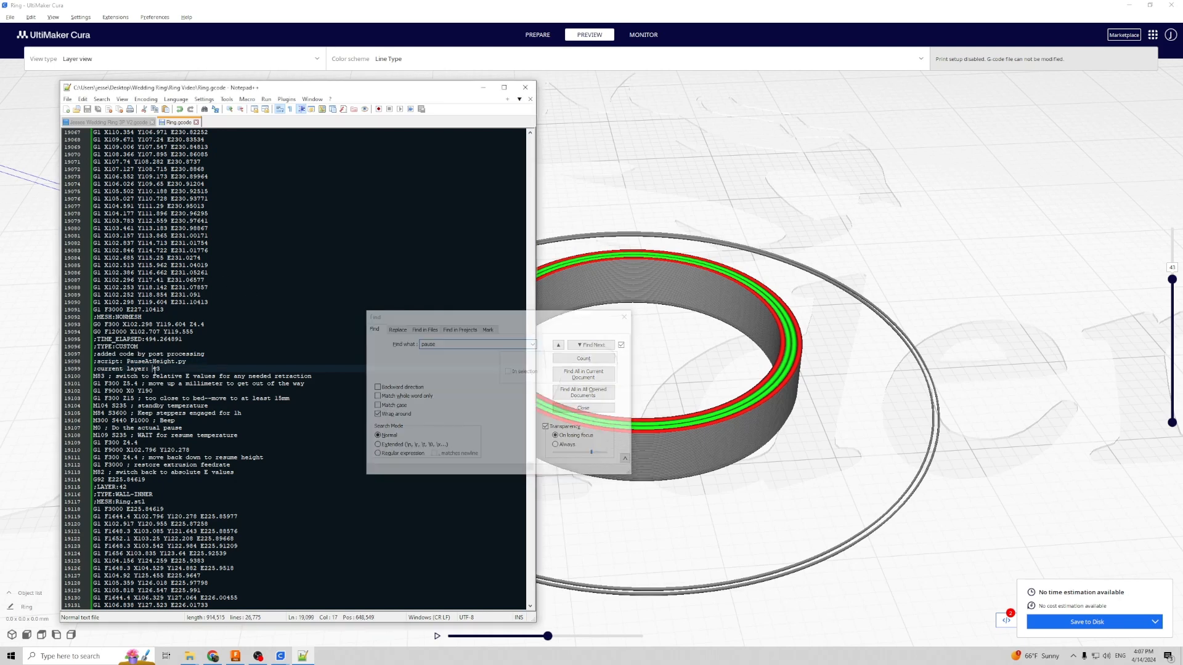
pyautogui.click(583, 407)
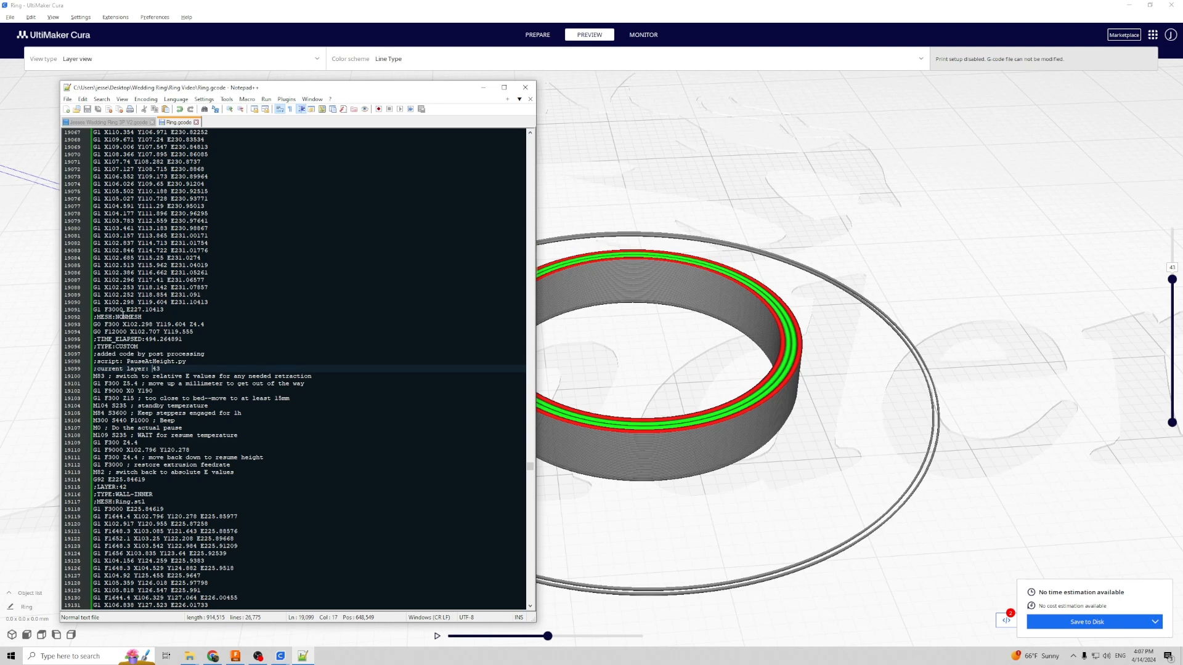
# Step: Blank out the G1 F3000 E227.10413 line and the two G0 travel moves below ;MESH:NONMESH ahead of the layer 43 pause
pyautogui.click(208, 326)
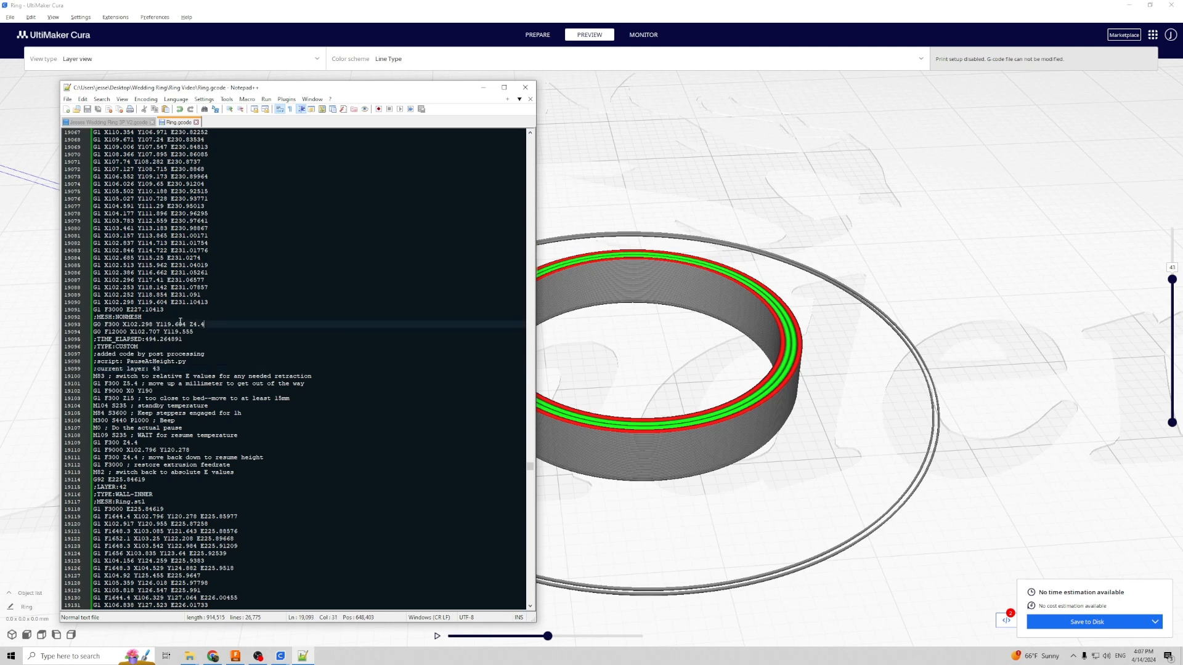
pyautogui.moveTo(173, 309); pyautogui.dragTo(87, 311)
pyautogui.press('Delete')
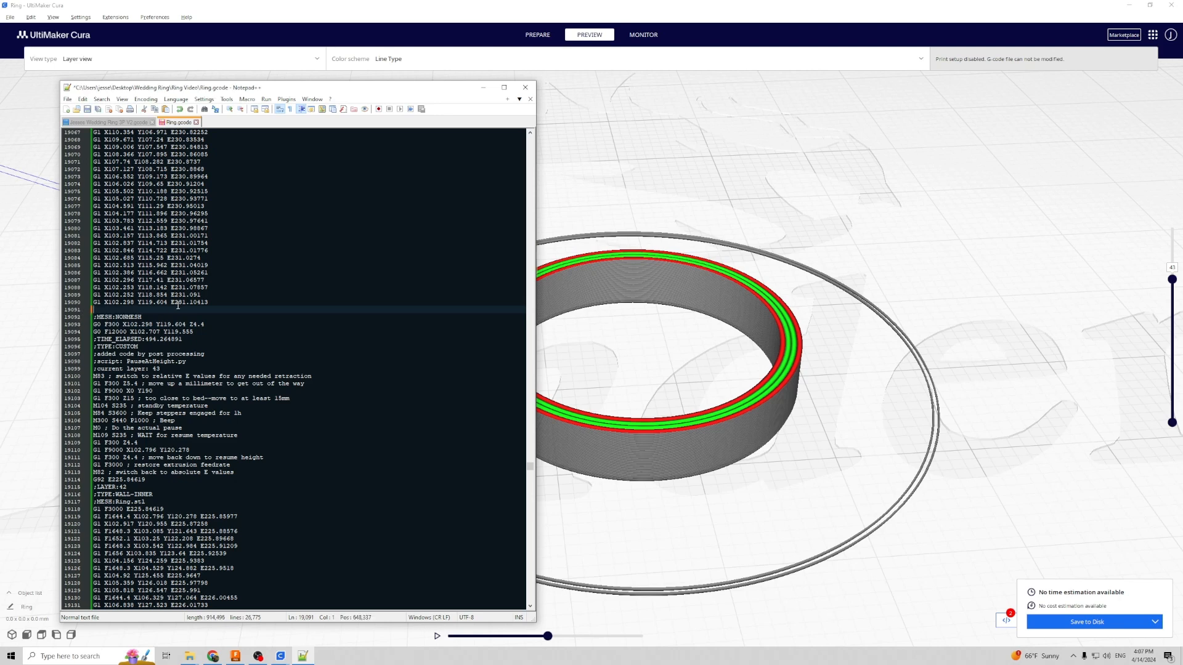
pyautogui.moveTo(201, 332); pyautogui.dragTo(71, 327)
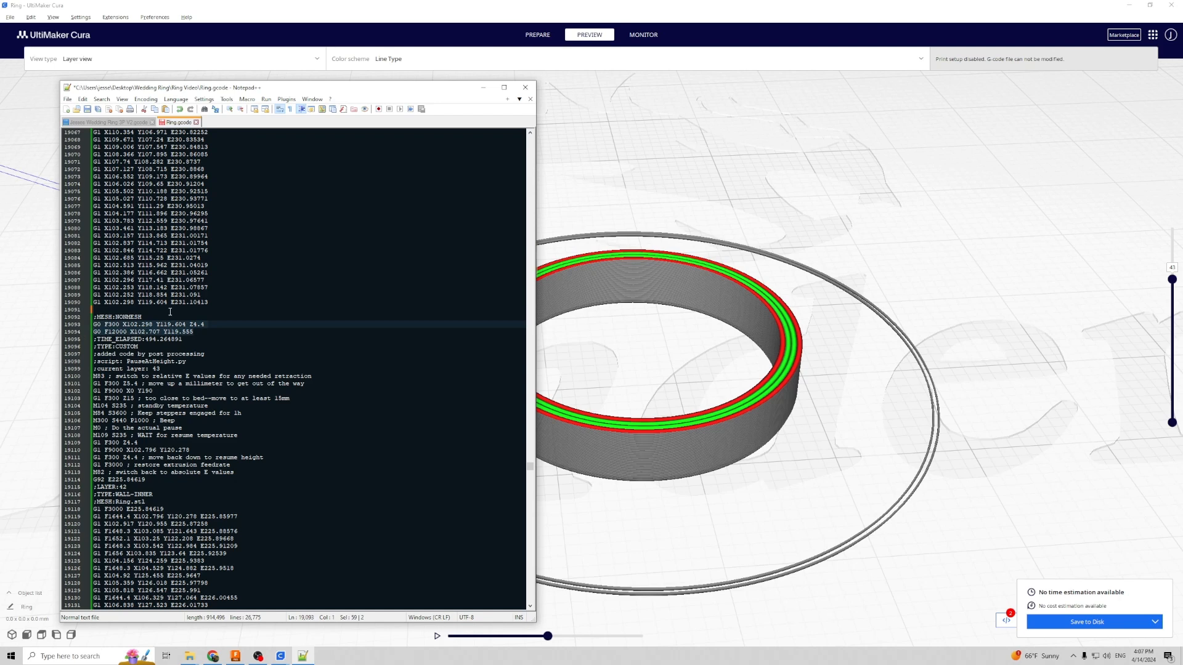
pyautogui.press('Delete')
pyautogui.scroll(-1, 184, 344)
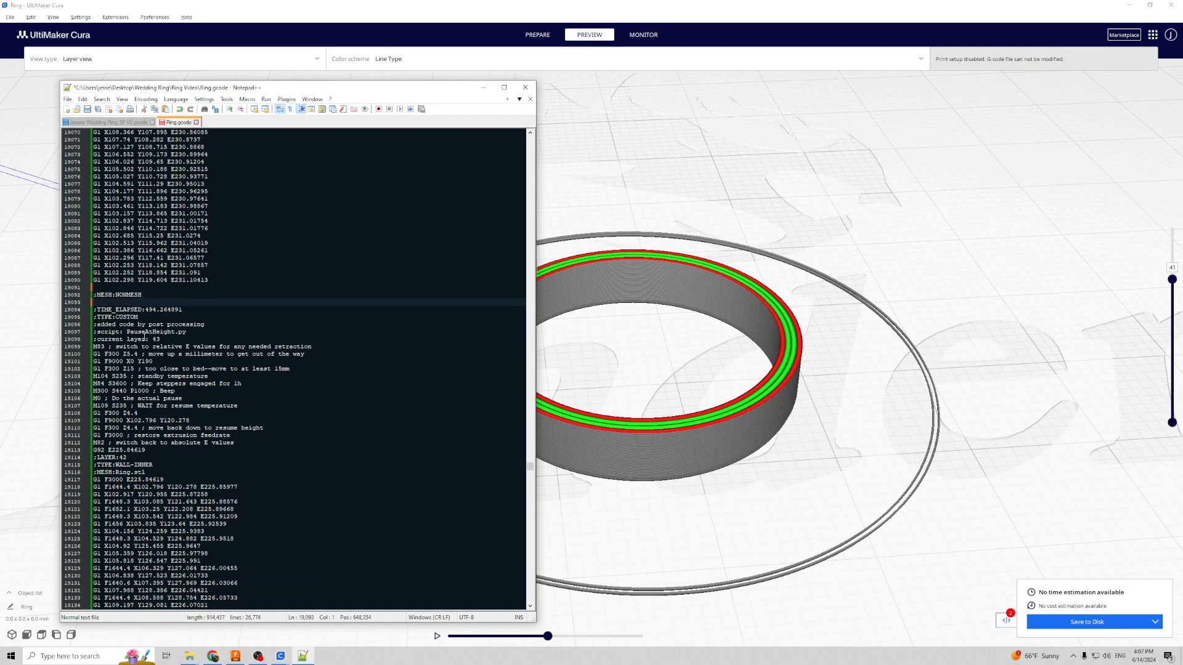
# Step: Delete the G1 F300 Z5.4 command and its "move up a millimeter" comment in the layer 43 pause block, leaving the line blank
pyautogui.click(161, 339)
pyautogui.scroll(-1, 158, 347)
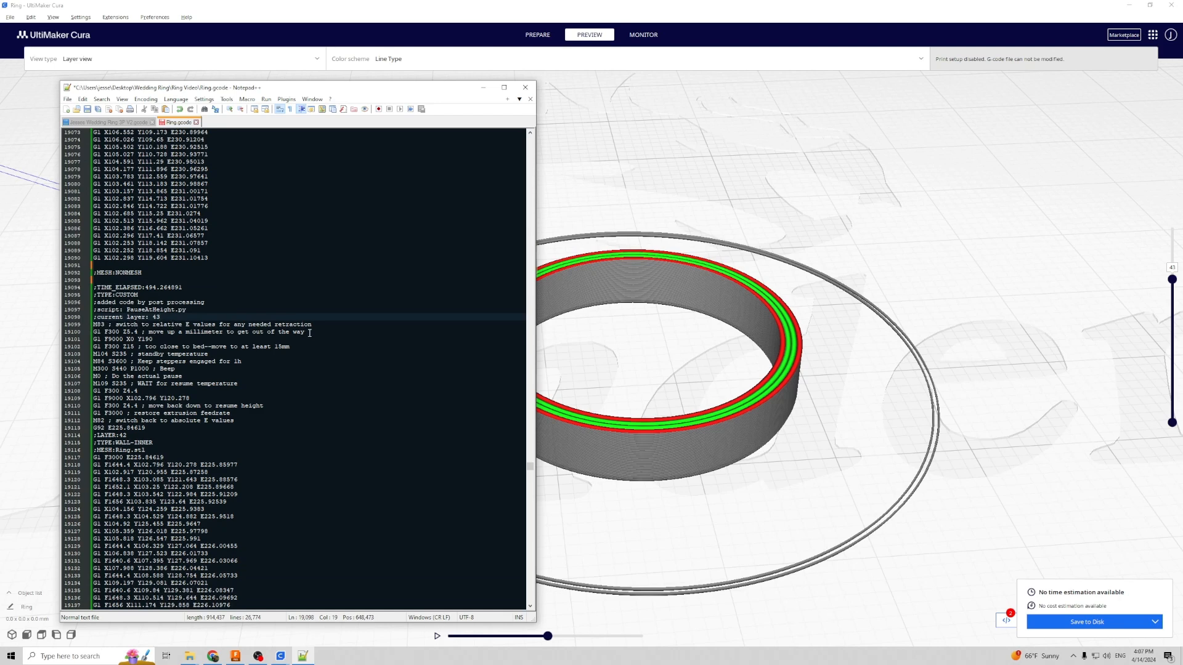
pyautogui.moveTo(310, 333); pyautogui.dragTo(99, 332)
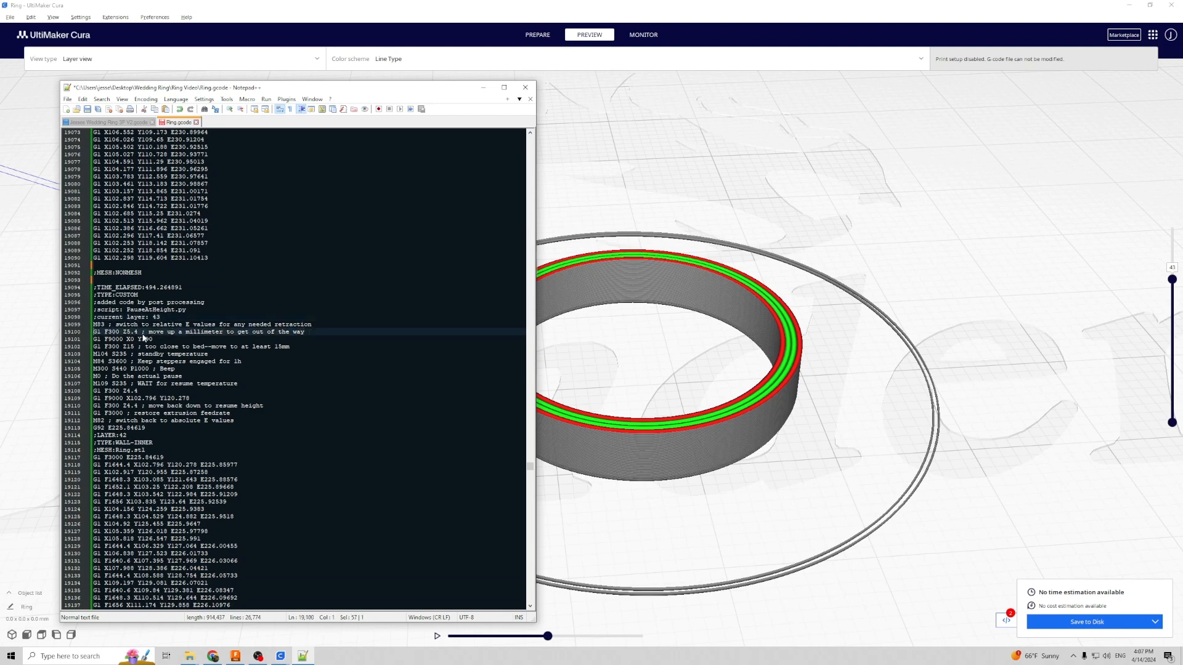
pyautogui.press('Delete')
# Step: Insert two blank lines below the M109 S235 resume-temperature command in the layer 43 pause block
pyautogui.click(204, 361)
pyautogui.click(196, 369)
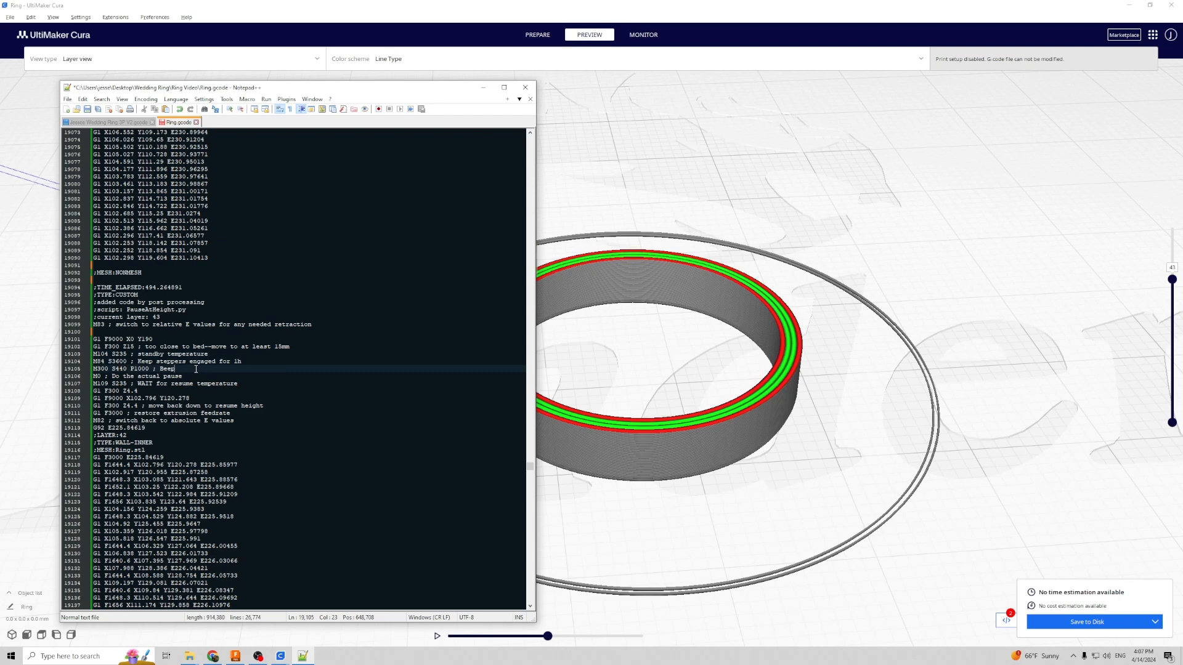
pyautogui.click(205, 375)
pyautogui.click(243, 383)
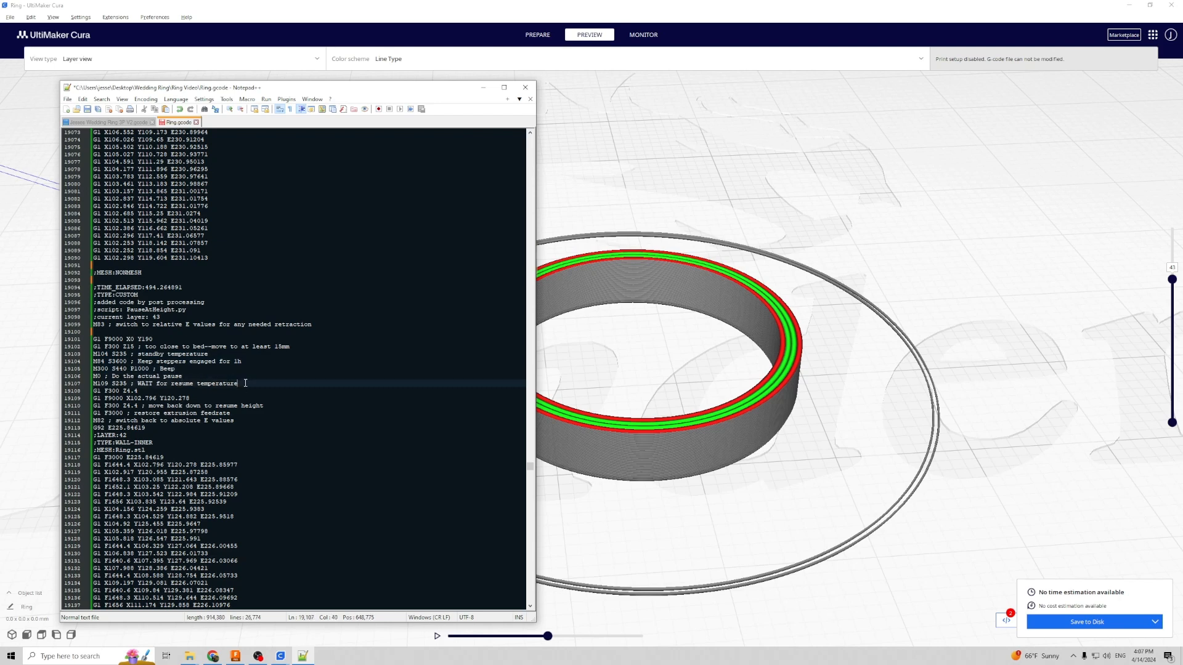
pyautogui.press('Return')
pyautogui.press('Return')
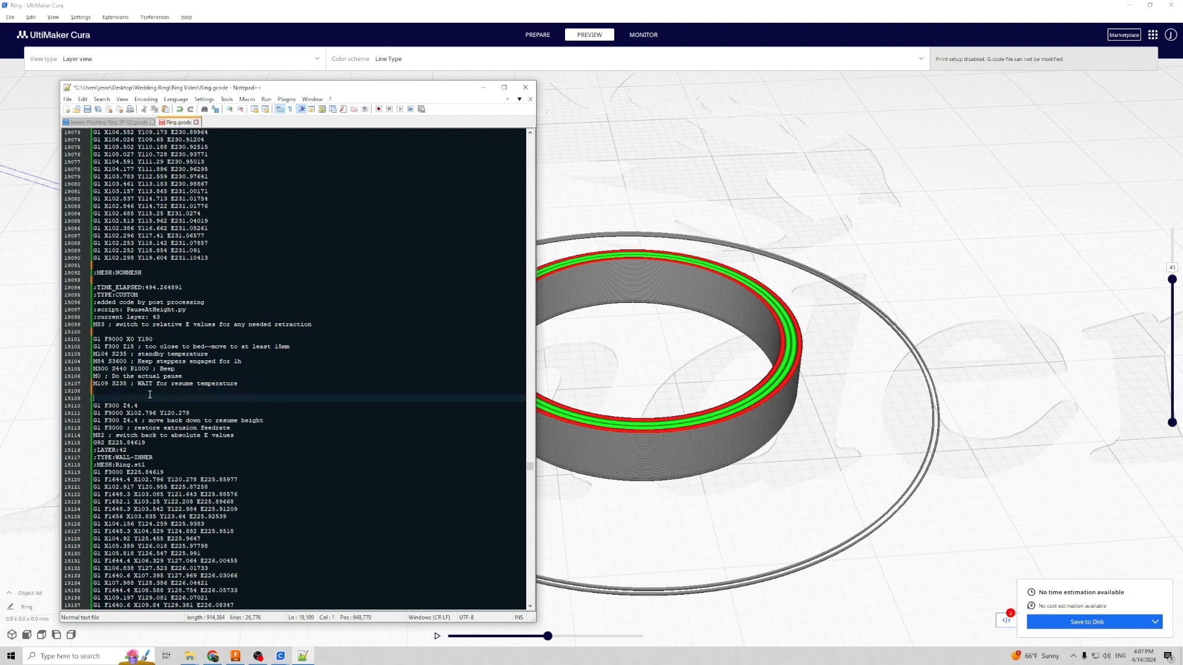
# Step: Replace Z4.4 with E100 in the first G1 F300 command after the resume-temperature wait, making it a purge
pyautogui.scroll(-2, 259, 386)
pyautogui.moveTo(138, 361); pyautogui.dragTo(123, 363)
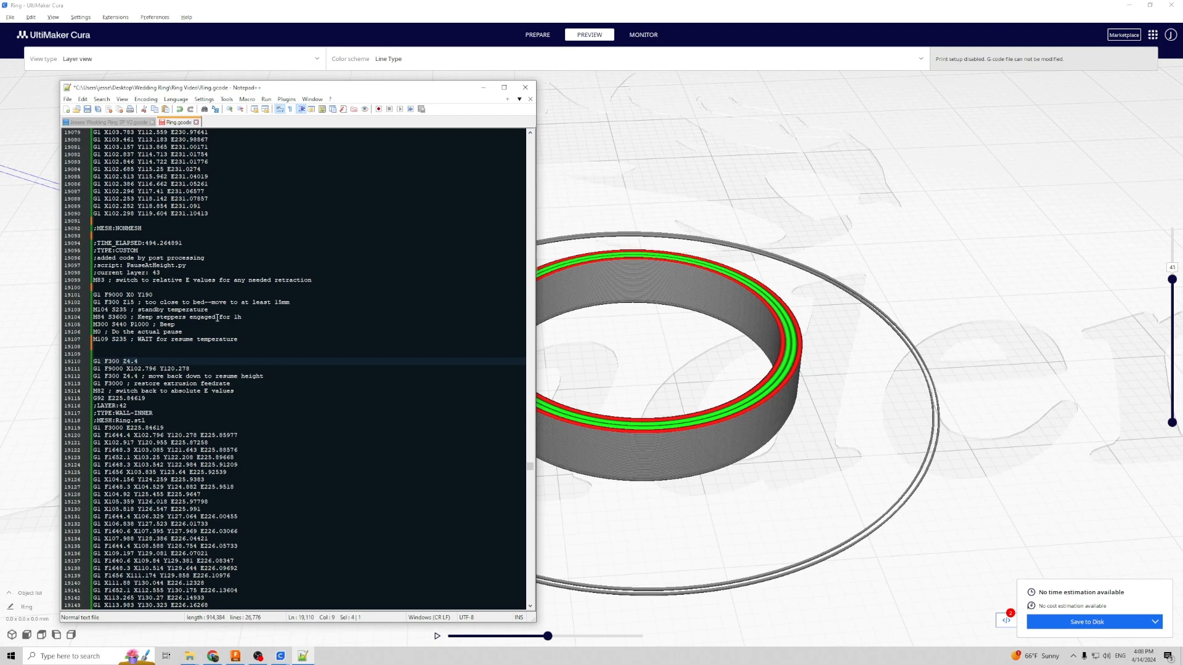
pyautogui.write('E100')
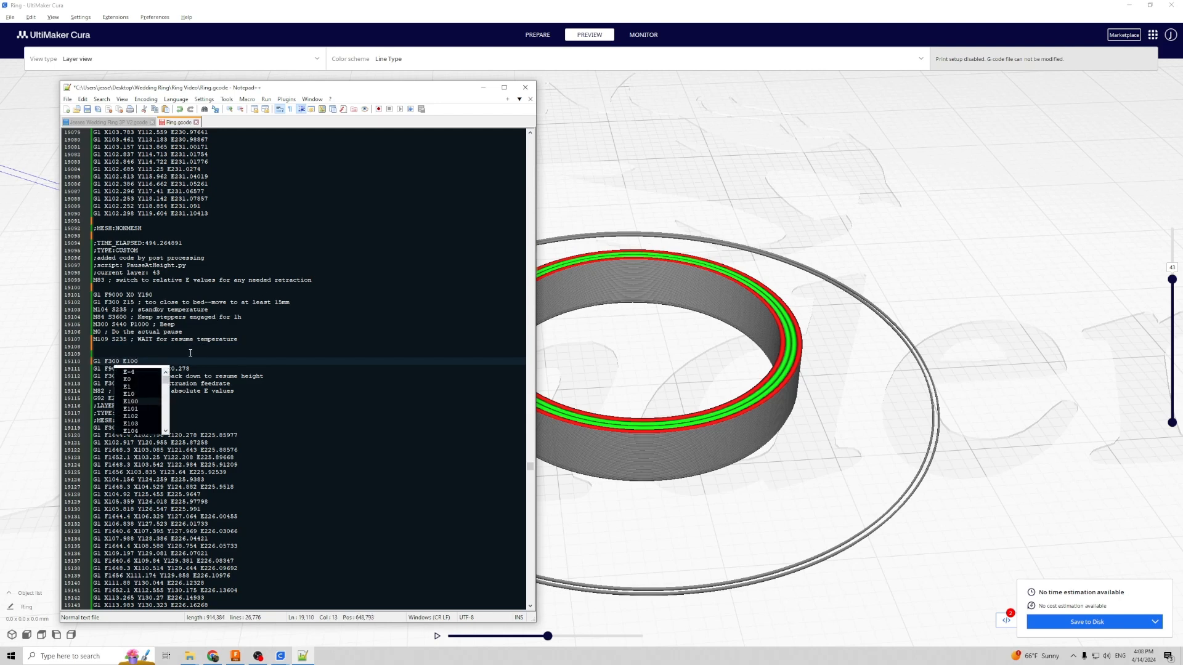
pyautogui.click(146, 362)
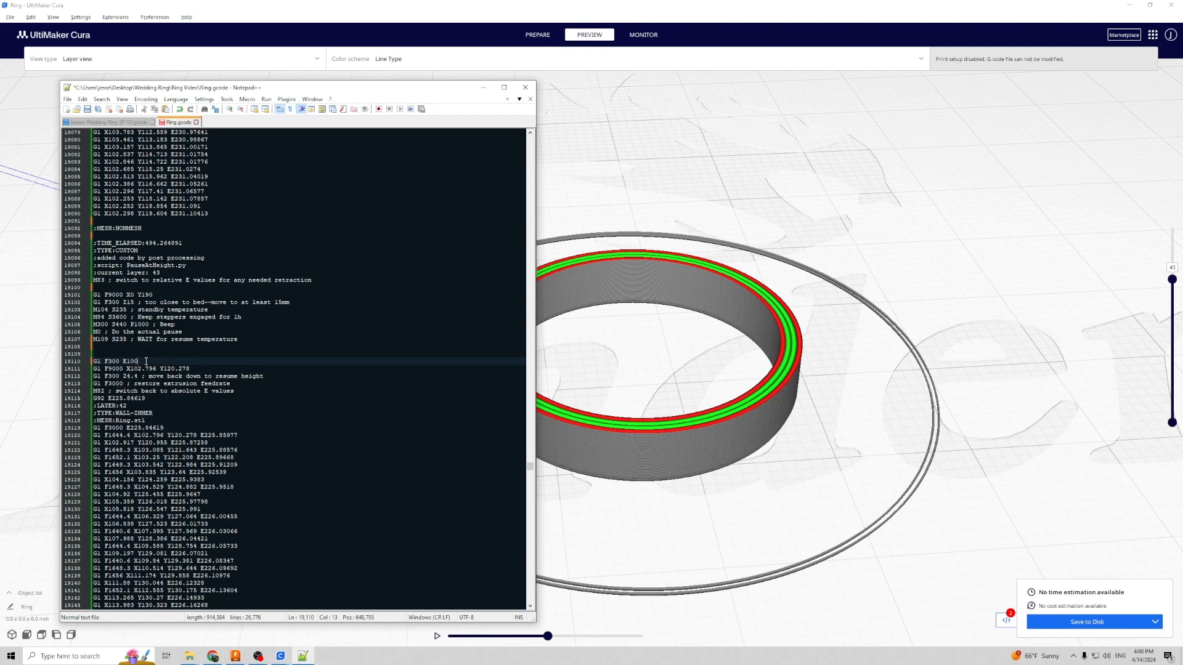
# Step: Add a blank line below the G1 X102.796 Y120.278 return move and set that move's feedrate to F3000
pyautogui.click(203, 368)
pyautogui.press('Return')
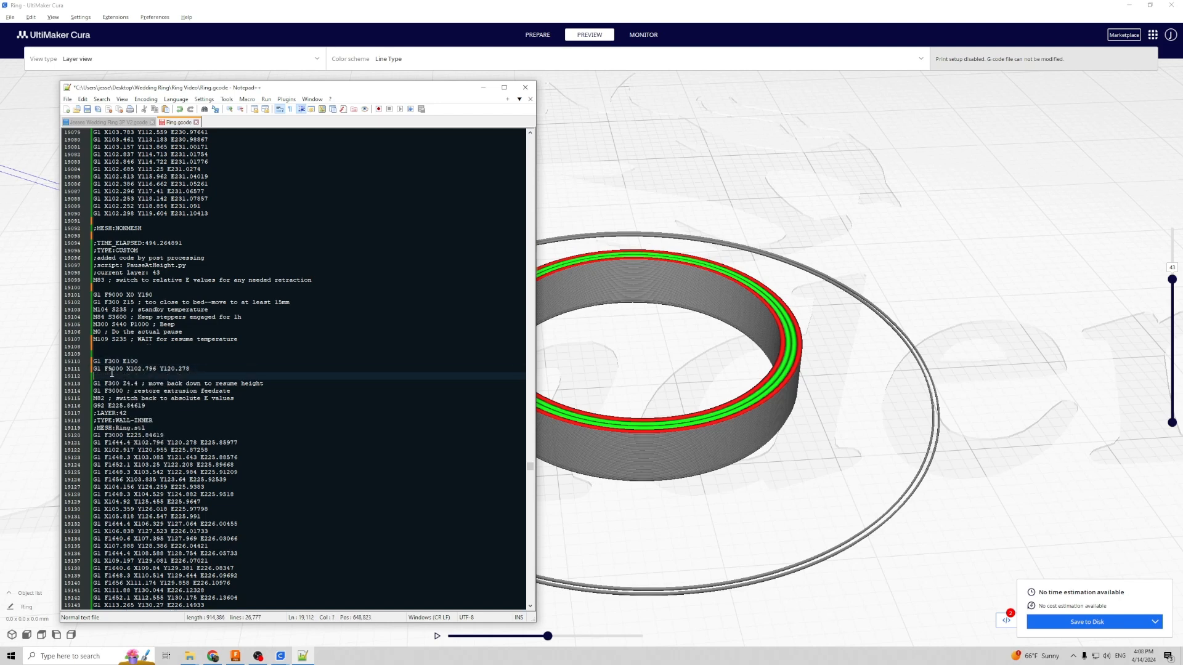
pyautogui.click(111, 369)
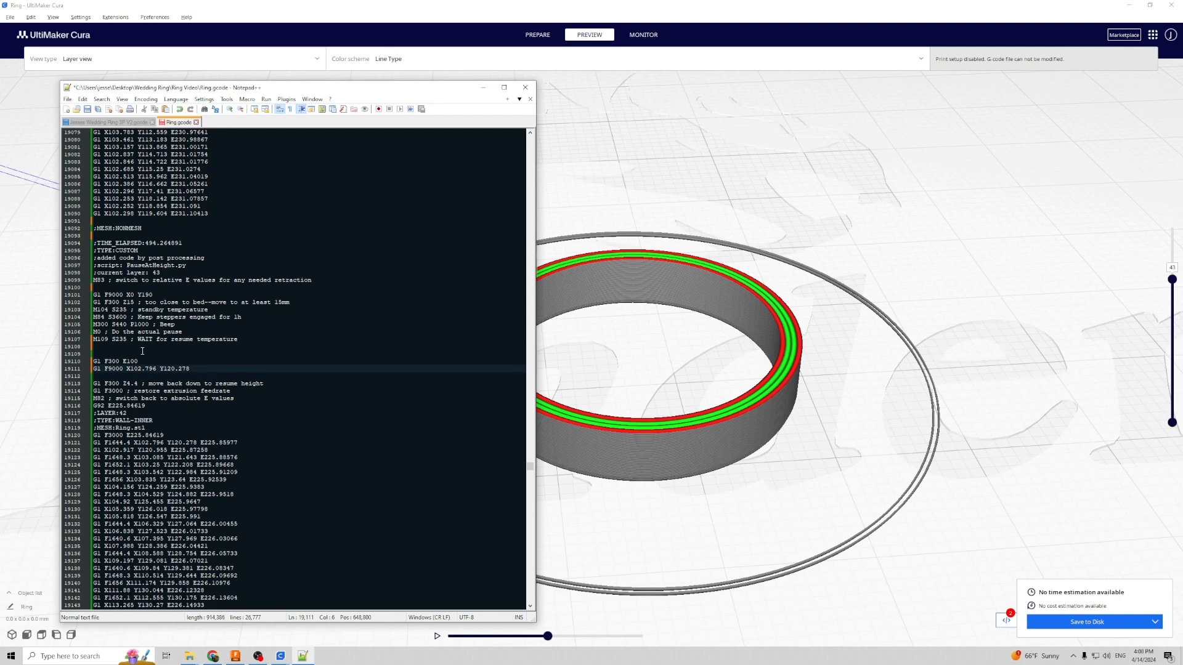
pyautogui.press('BackSpace')
pyautogui.write('3')
pyautogui.click(128, 368)
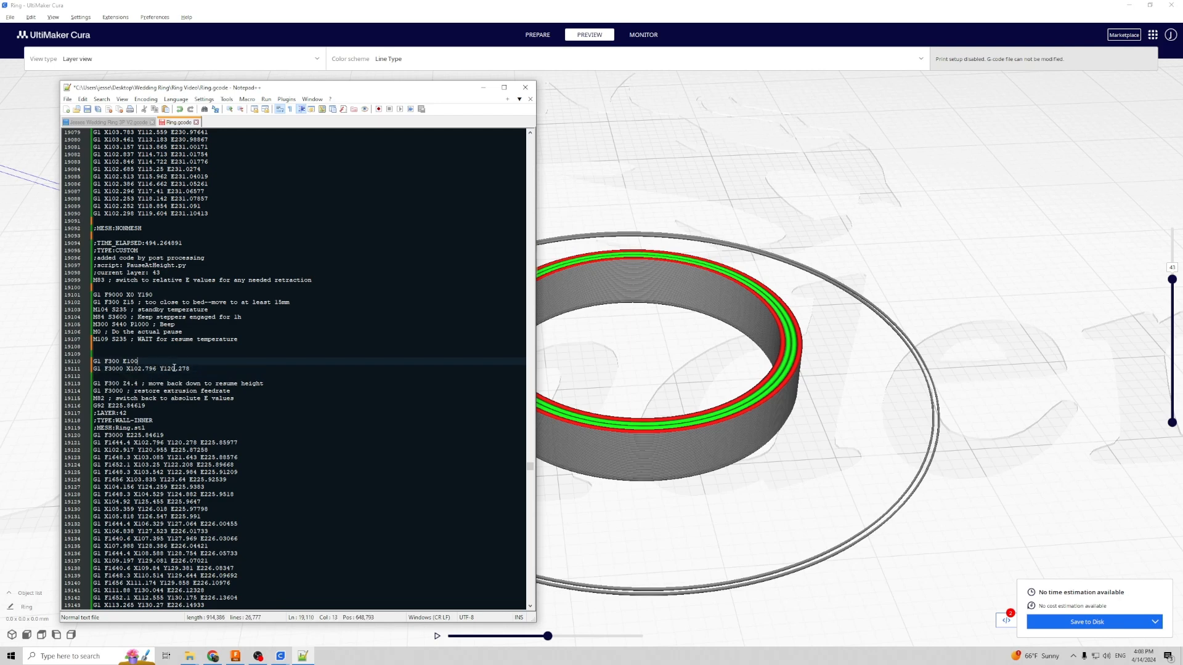
# Step: Append Z4.3 E10 to the G1 F3000 X102.796 Y120.278 return move
pyautogui.click(196, 369)
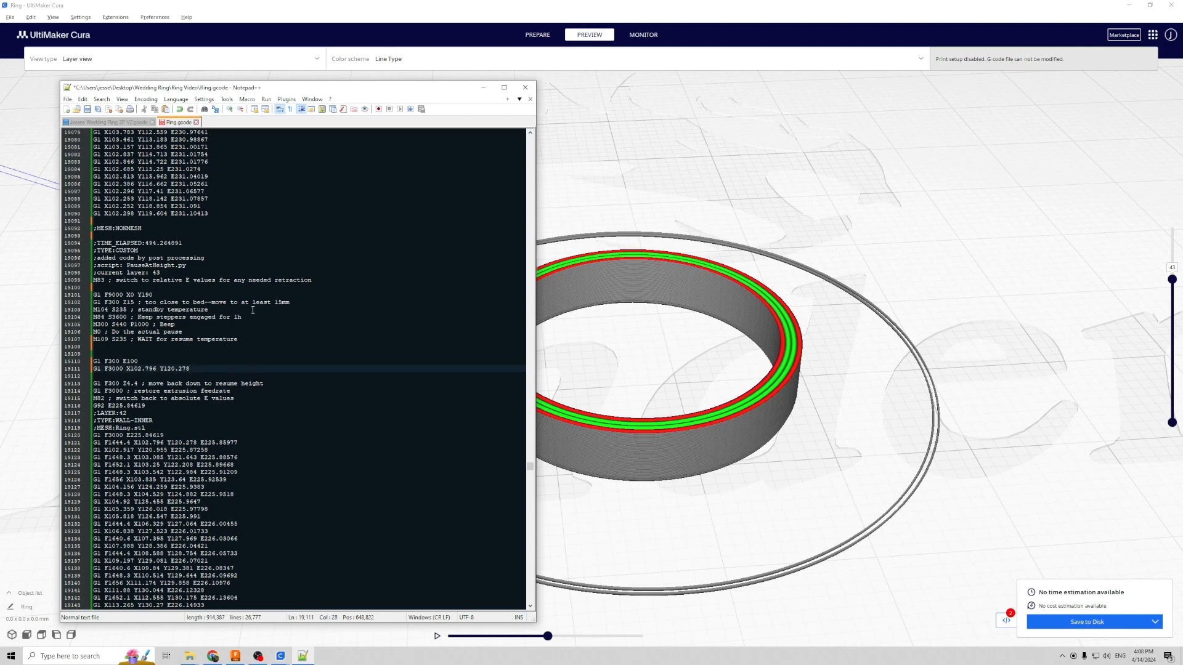
pyautogui.write('Z')
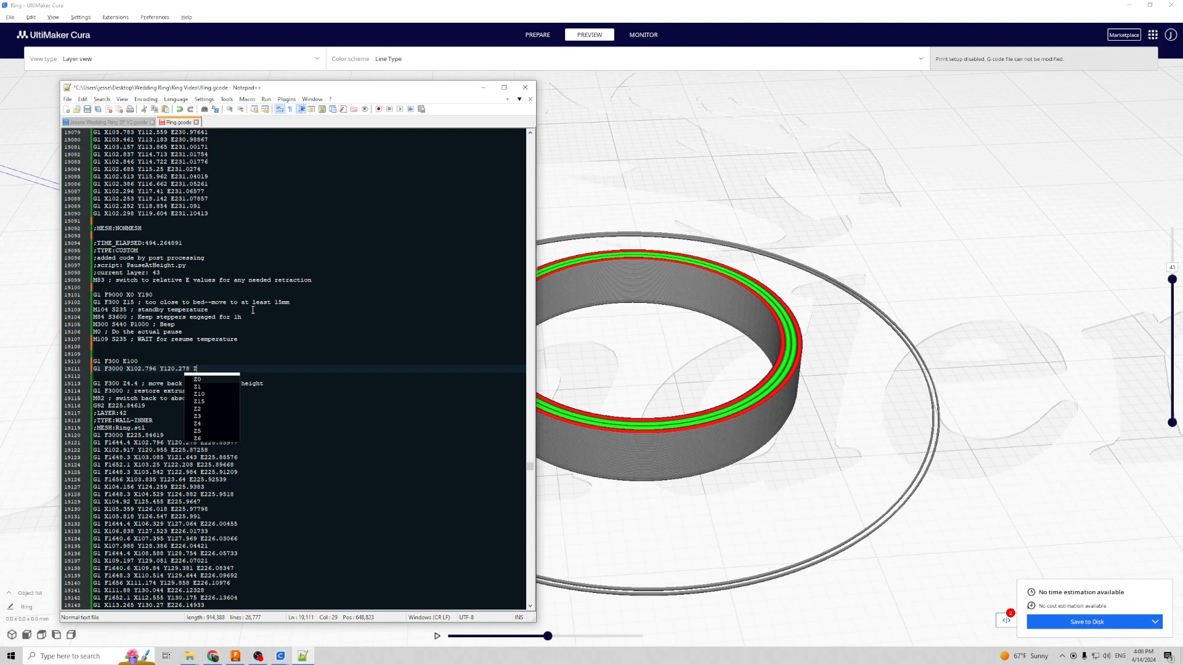
pyautogui.write('4.3')
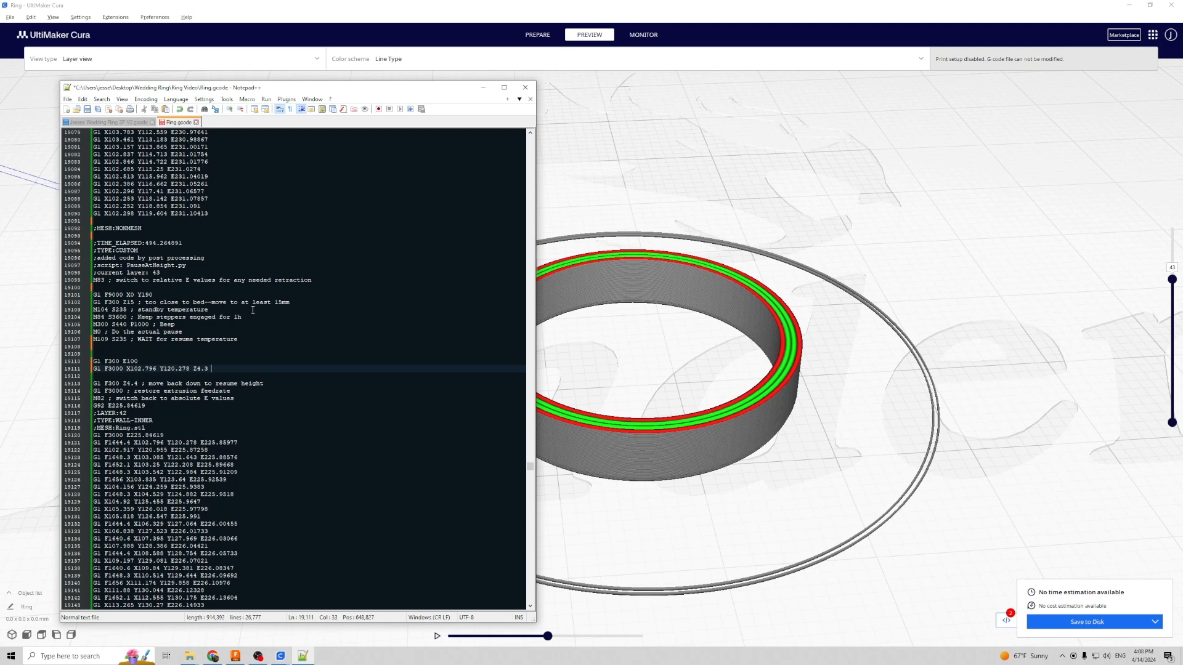
pyautogui.write('E')
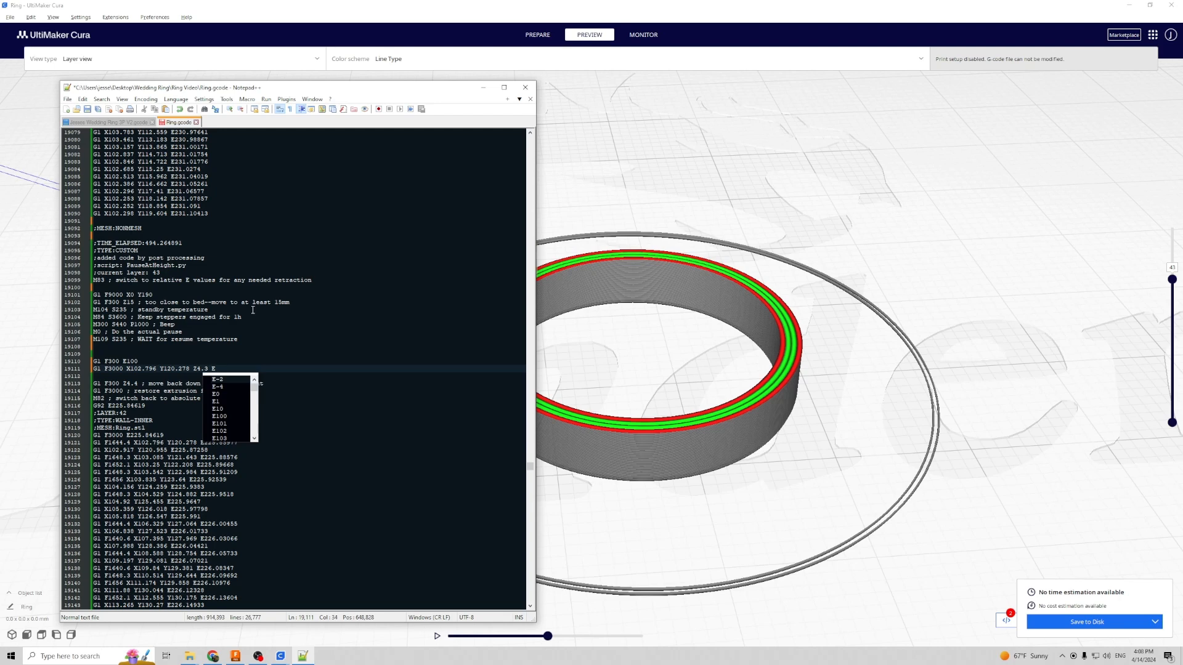
pyautogui.write('10')
pyautogui.click(252, 362)
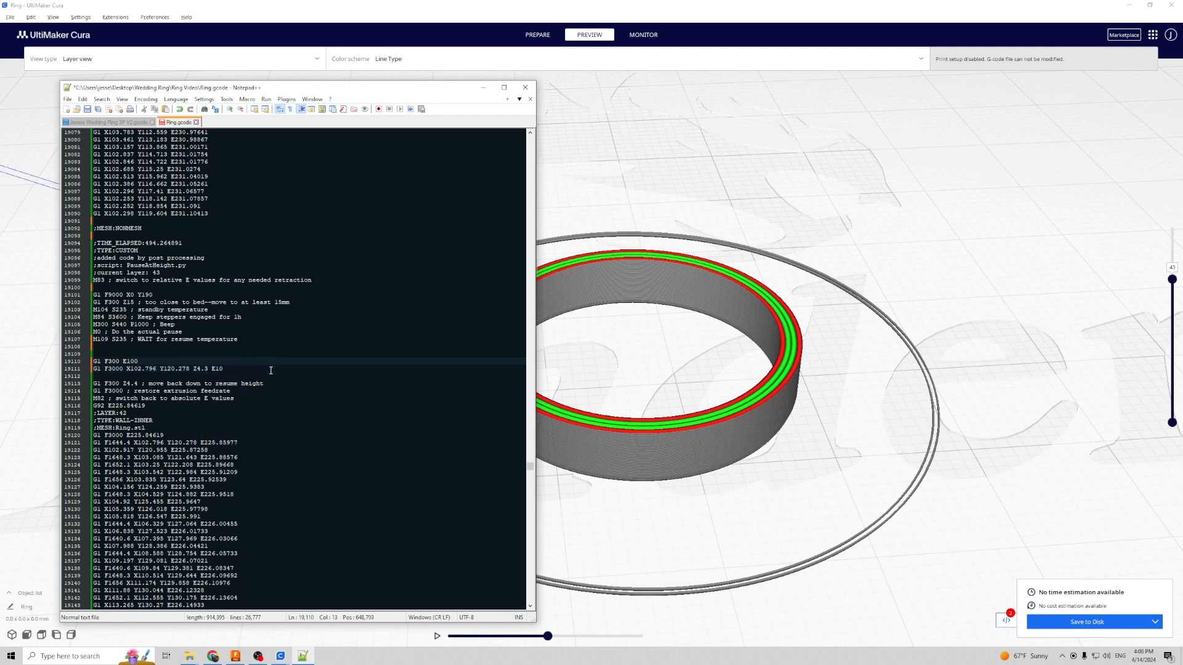
# Step: Delete the G1 F300 Z4.4 "move back down to resume height" line from the layer 43 pause block
pyautogui.scroll(-1, 270, 370)
pyautogui.click(220, 357)
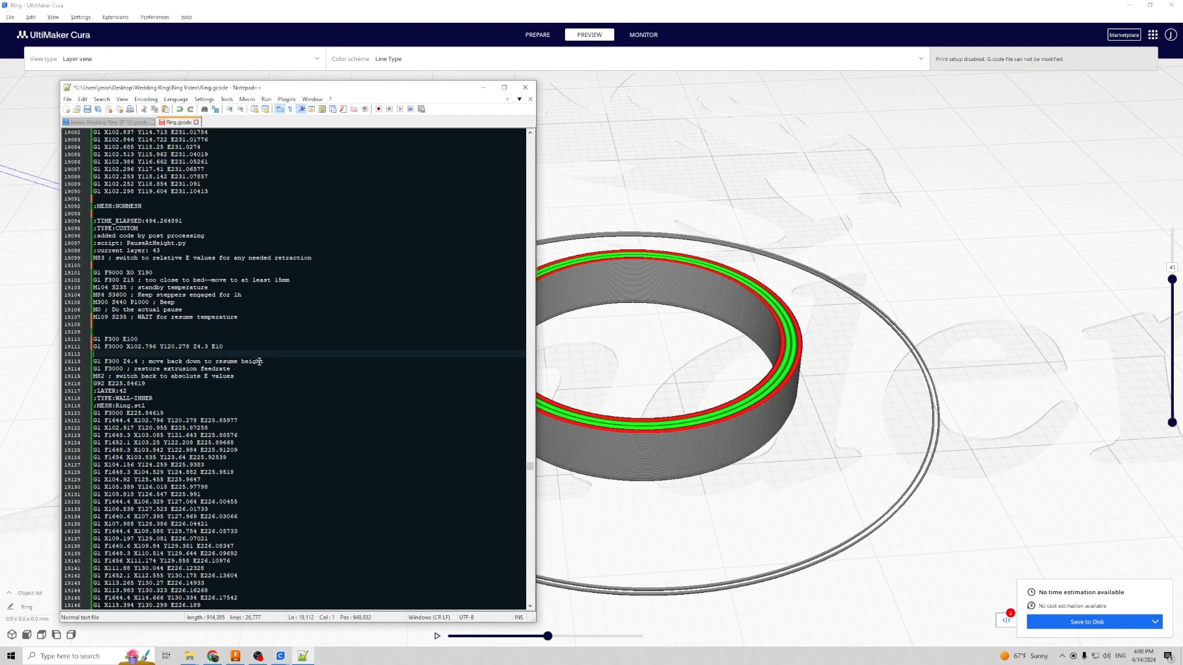
pyautogui.moveTo(260, 362); pyautogui.dragTo(100, 364)
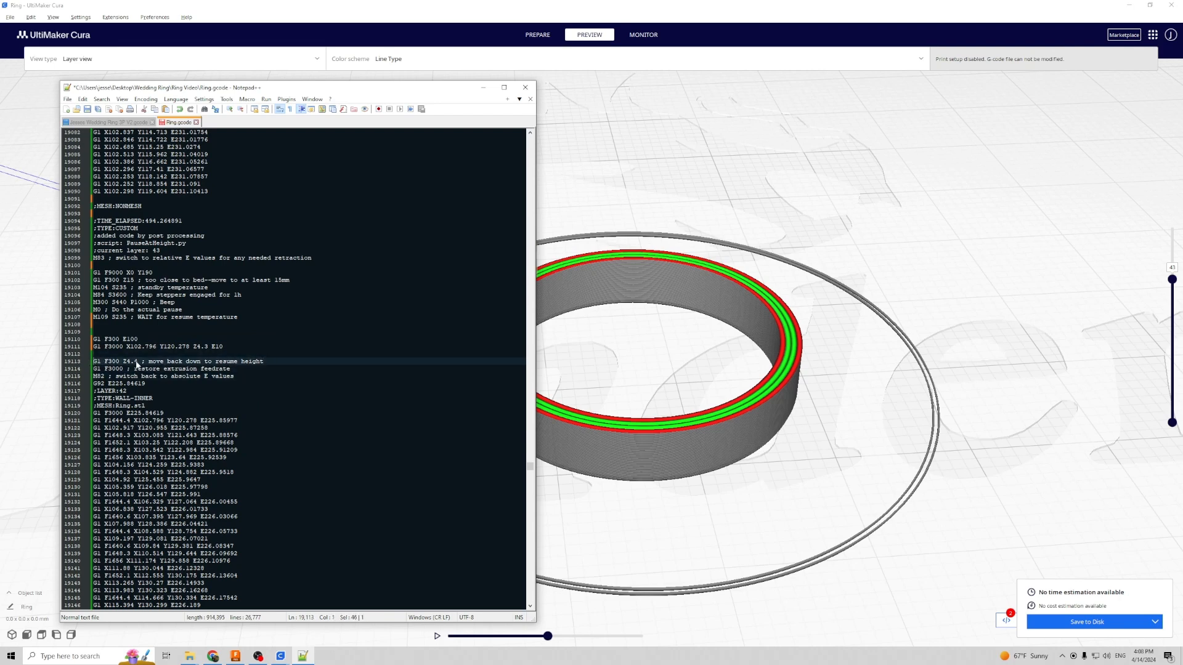
pyautogui.press('BackSpace')
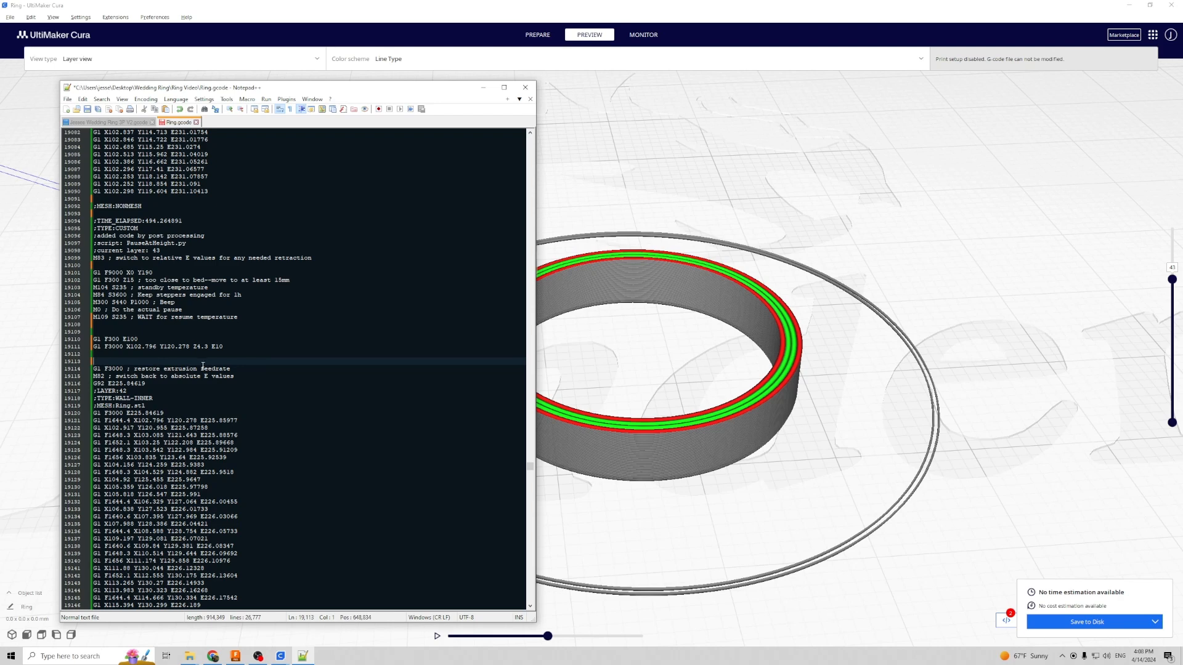
pyautogui.press('BackSpace')
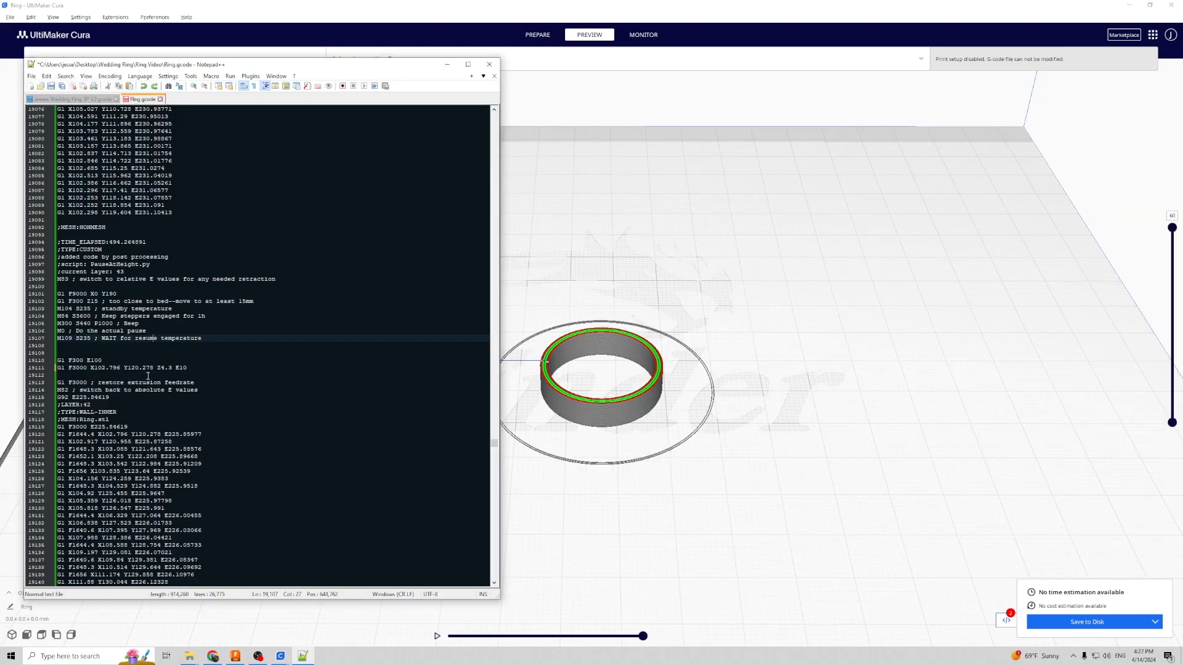
# Step: Add an M220 S50 command on a new line directly below the edited X102.796 Y120.278 return move
pyautogui.click(191, 367)
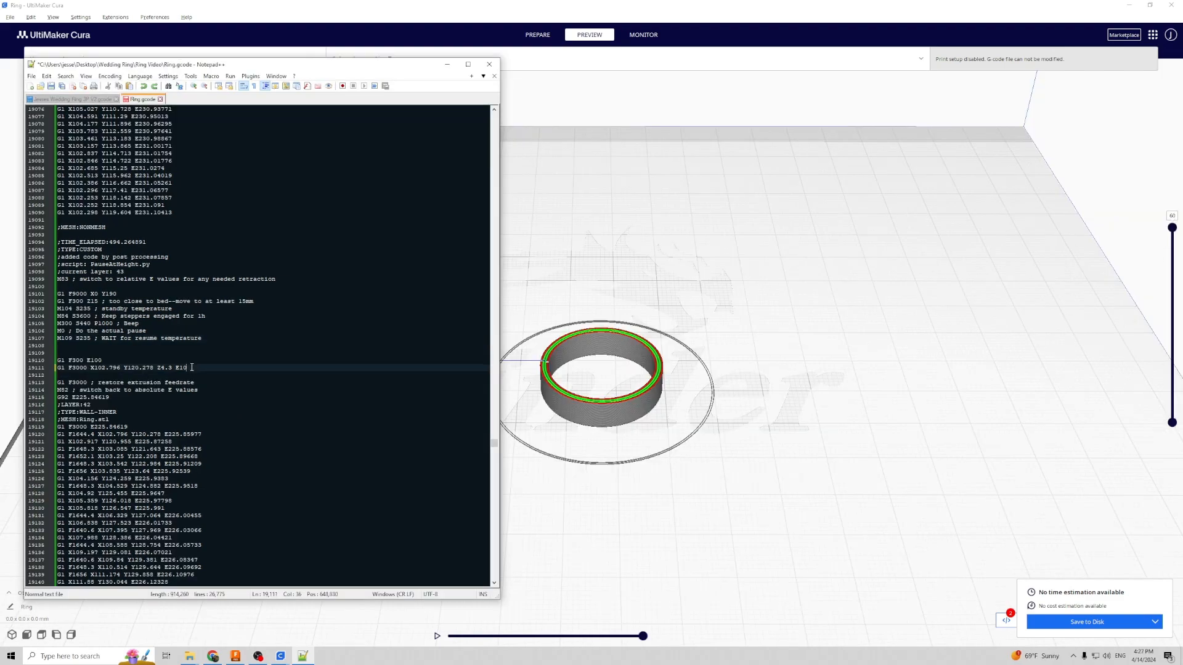
pyautogui.press('Return')
pyautogui.write('M220 S50')
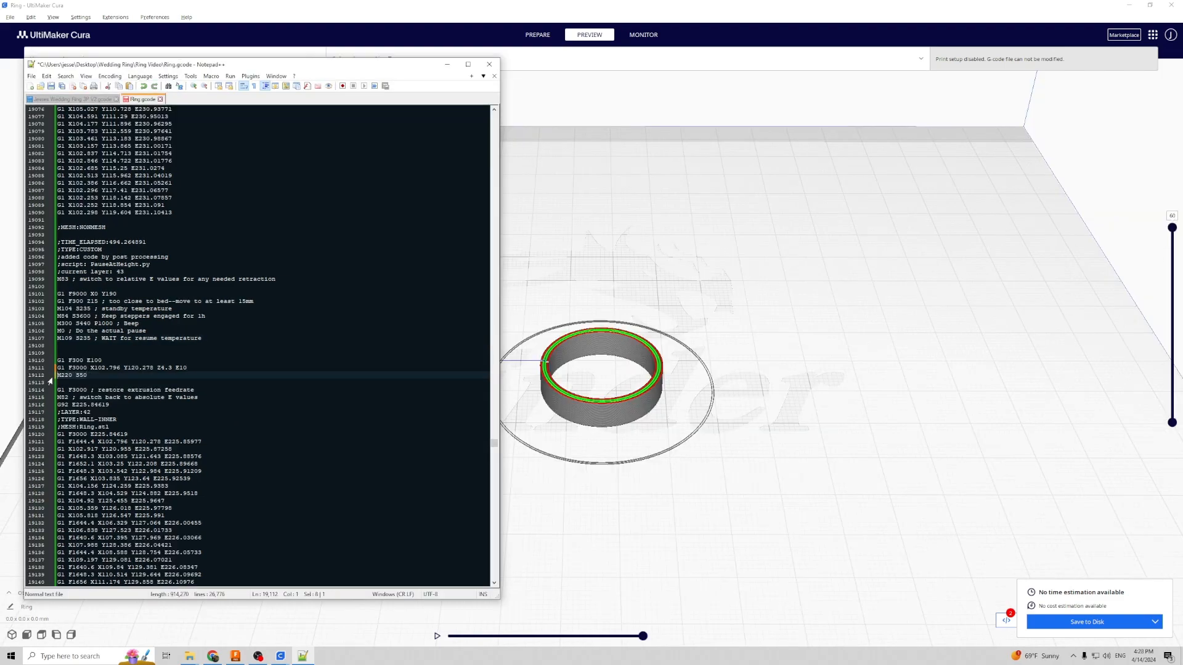
# Step: Add an M220 S100 command below G1 F3000 E227.10413, just ahead of the ;LAYER:43 marker
pyautogui.scroll(-20, 333, 296)
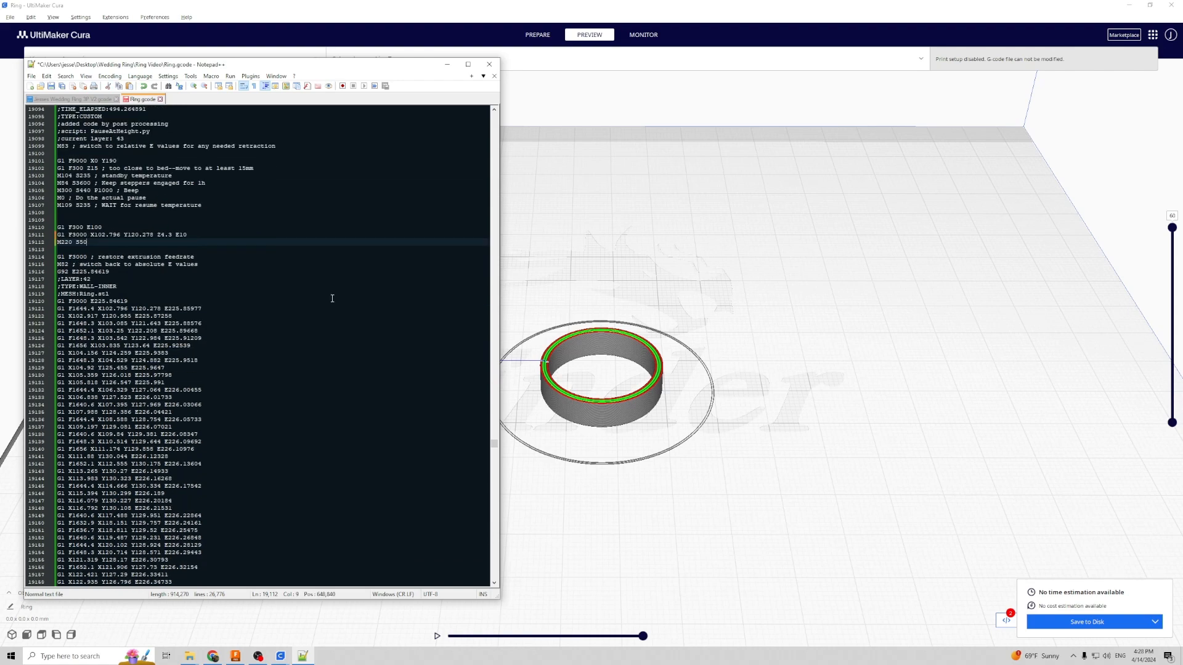
pyautogui.scroll(-20, 389, 335)
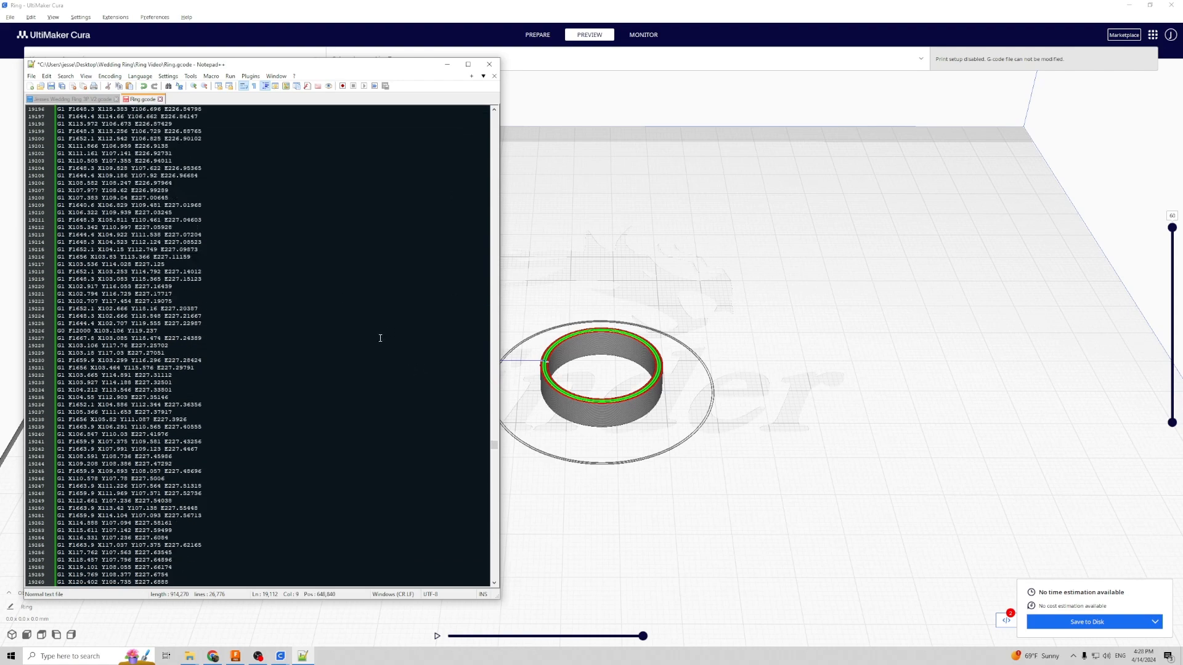
pyautogui.scroll(-20, 374, 348)
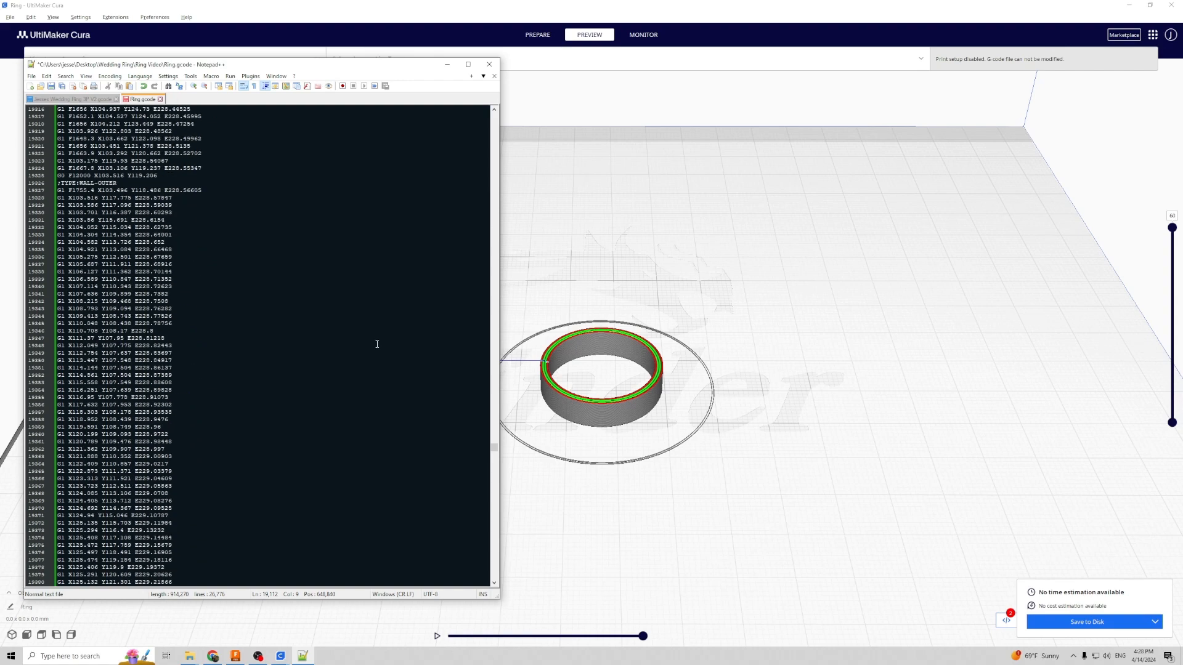
pyautogui.scroll(-20, 372, 353)
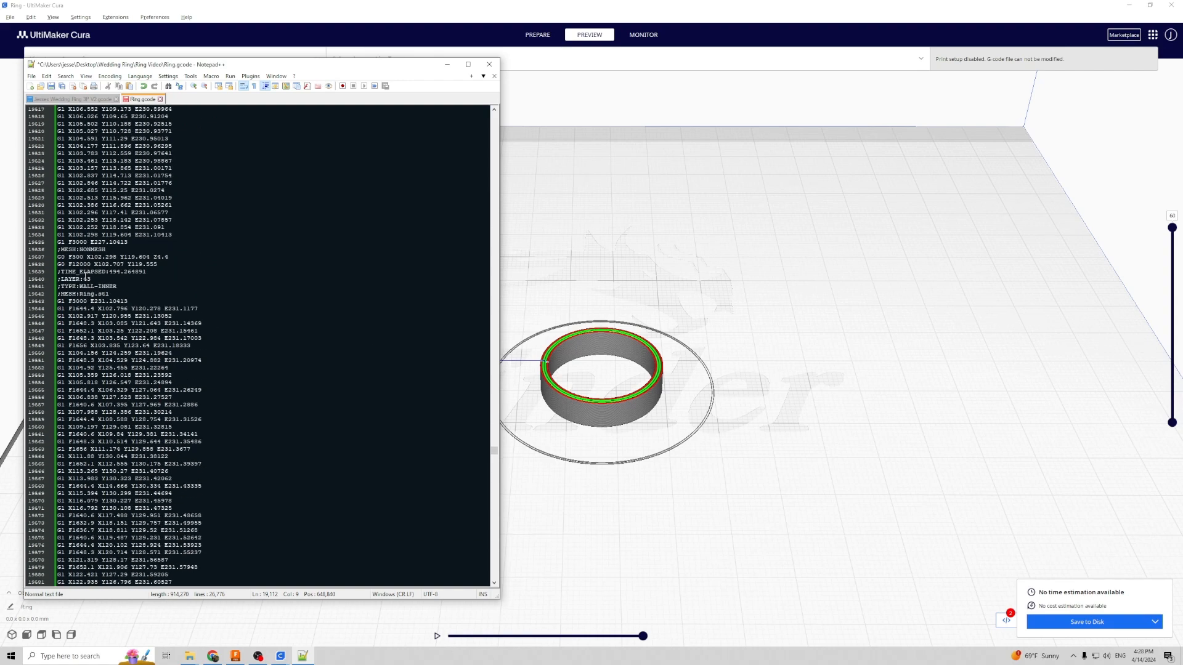
pyautogui.click(138, 242)
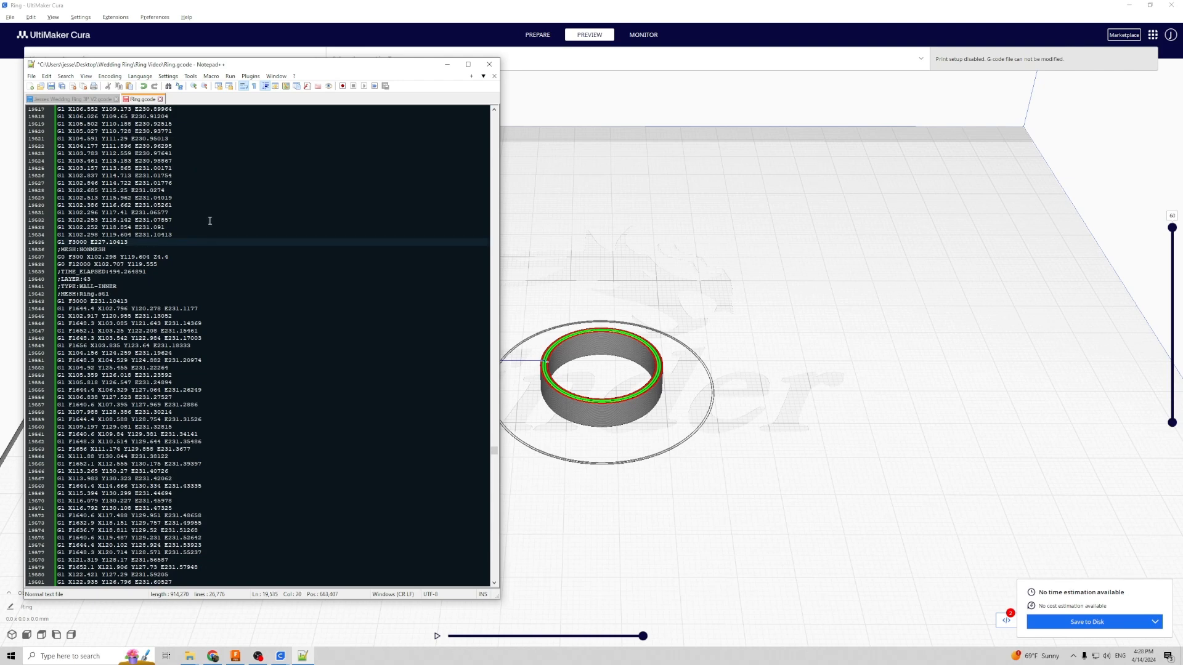
pyautogui.press('Return')
pyautogui.write('M220 S50')
pyautogui.press('BackSpace')
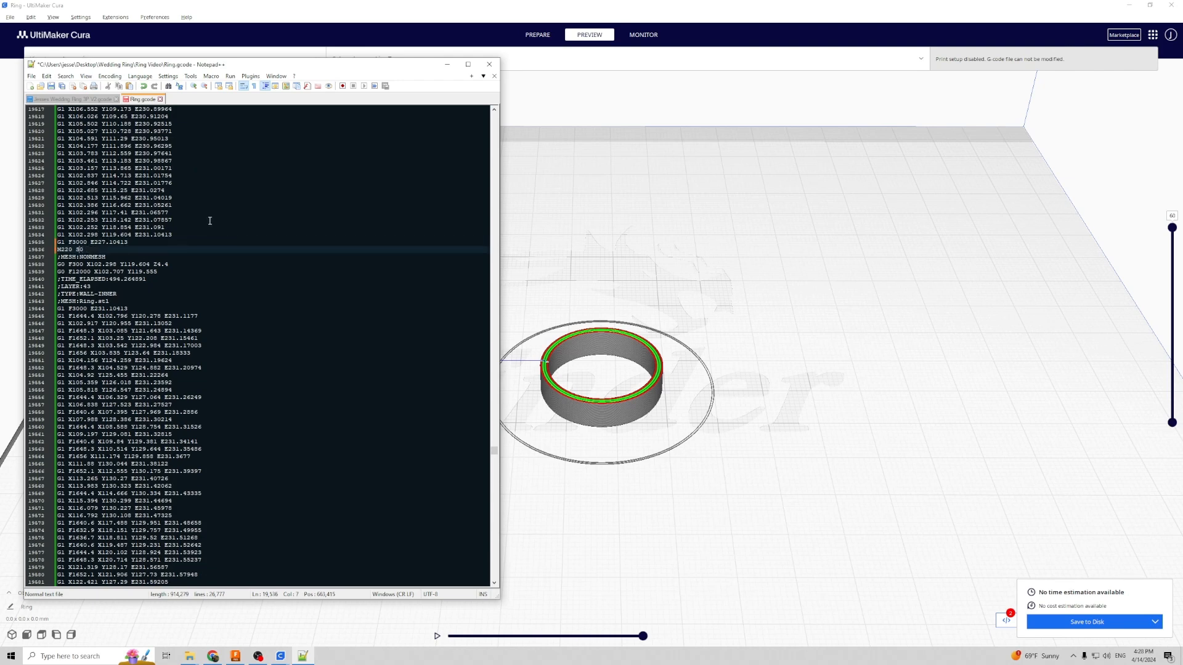
pyautogui.write('100')
pyautogui.click(255, 256)
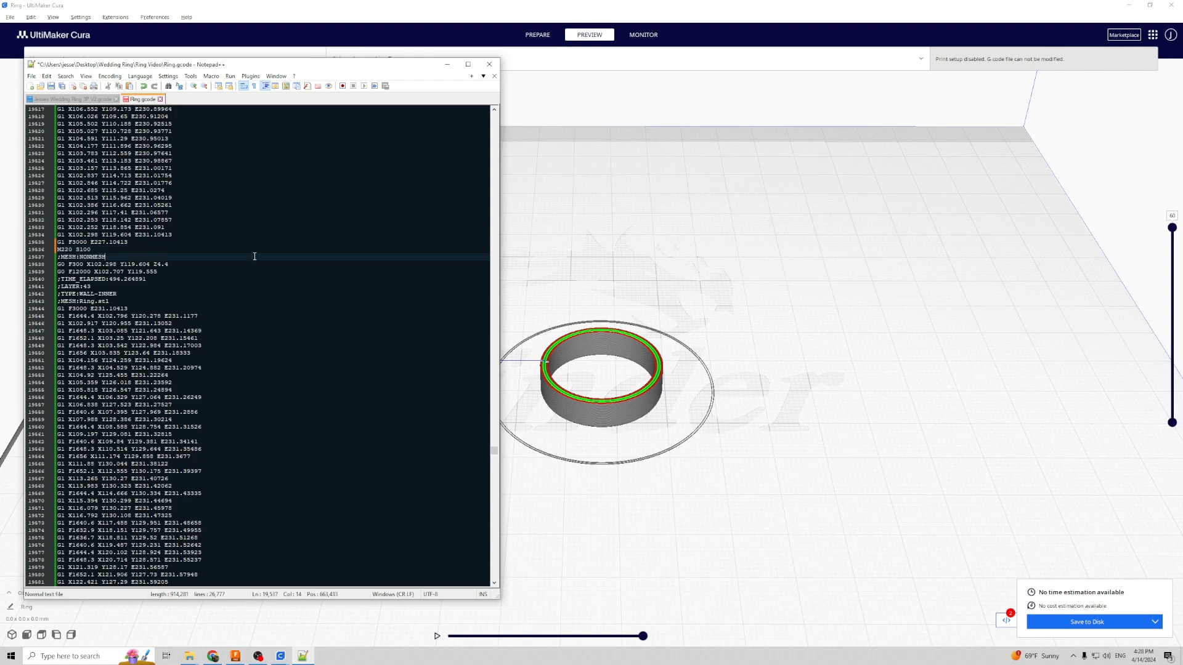
# Step: Set the M220 S100 command apart with a blank line above and below it
pyautogui.click(137, 244)
pyautogui.press('Return')
pyautogui.click(133, 256)
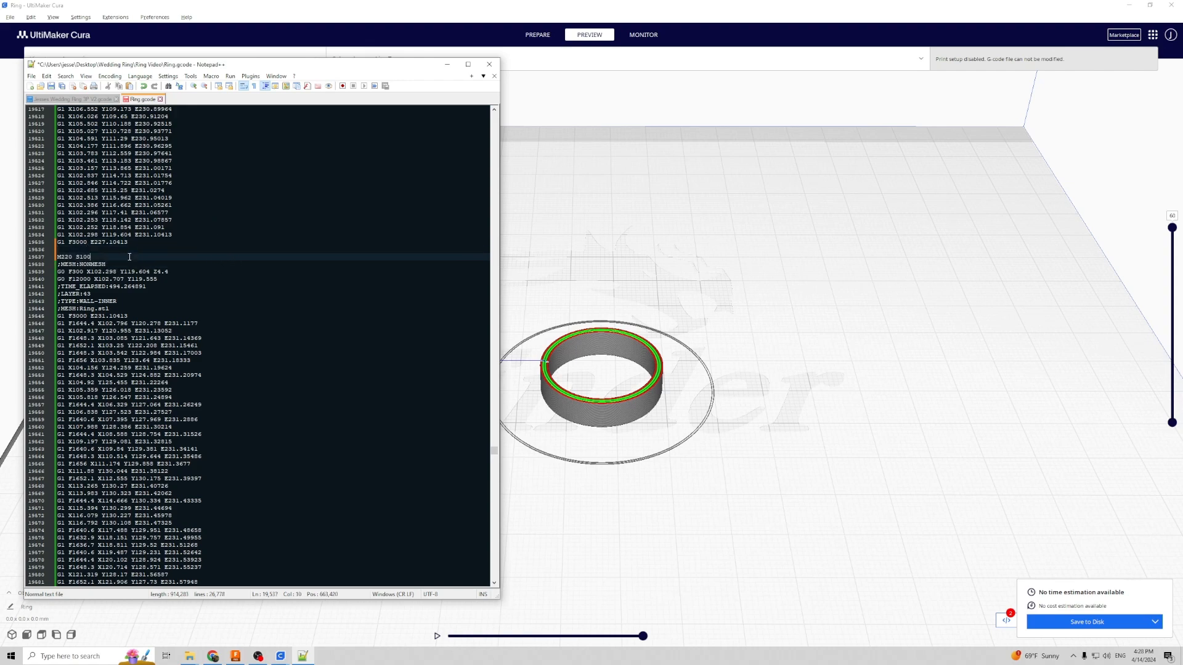
pyautogui.press('Return')
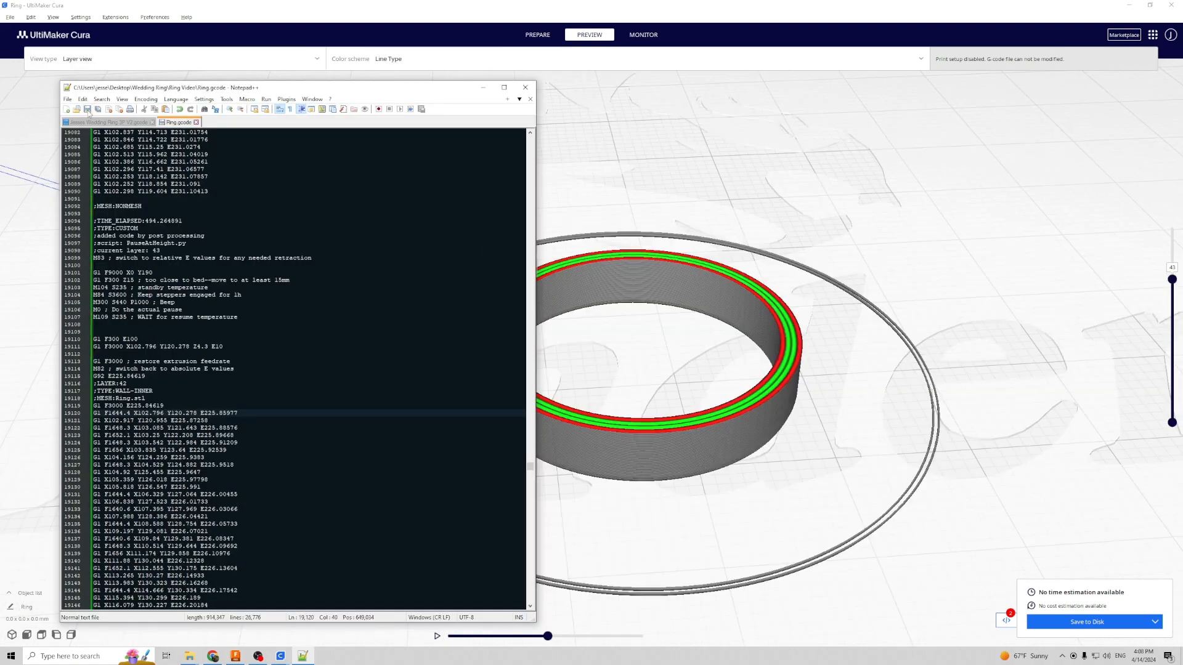
# Step: Switch to UltiMaker Cura and reload all models to bring in the edited Ring.gcode
pyautogui.click(797, 286)
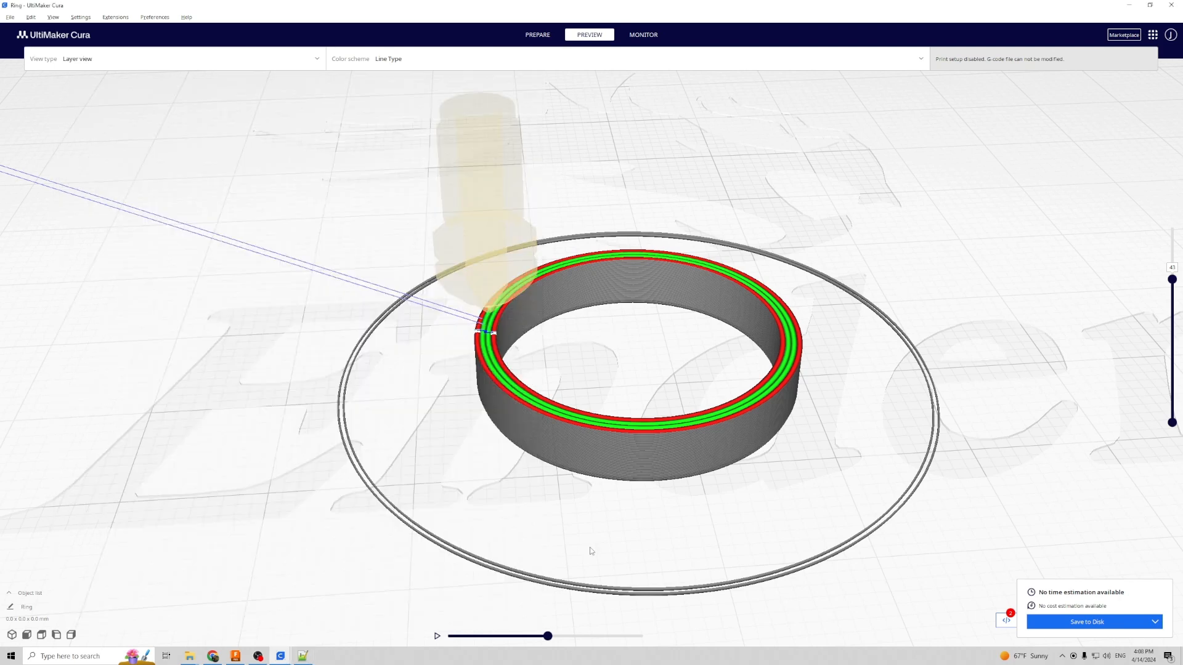
pyautogui.rightClick(600, 384)
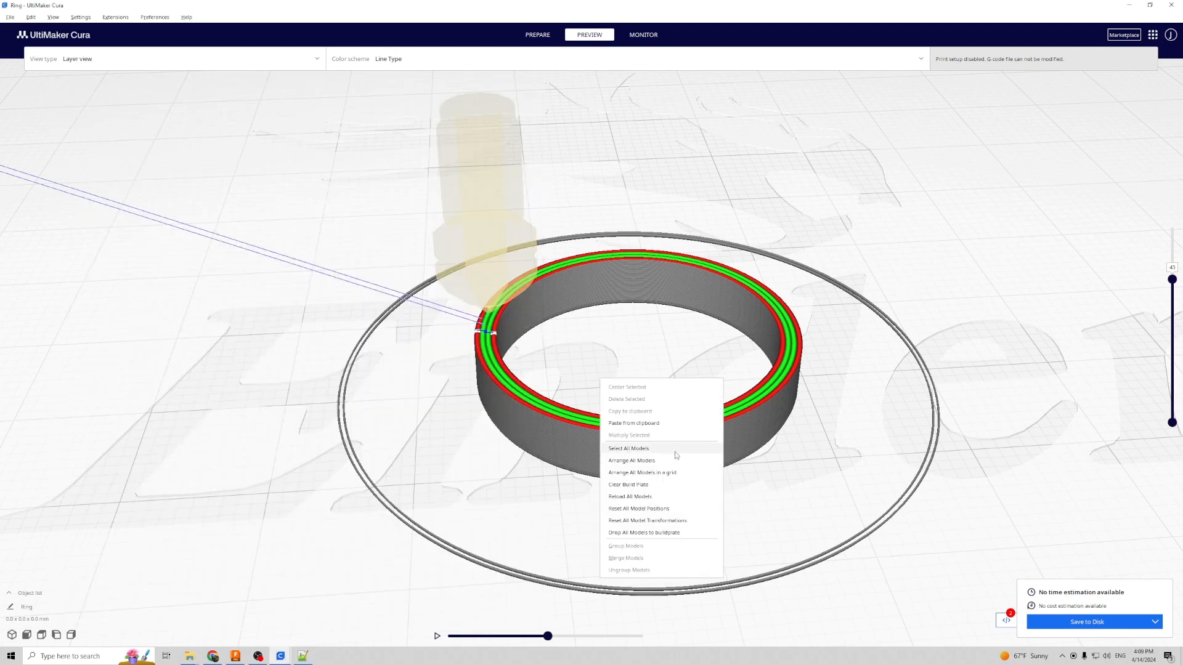
pyautogui.click(649, 500)
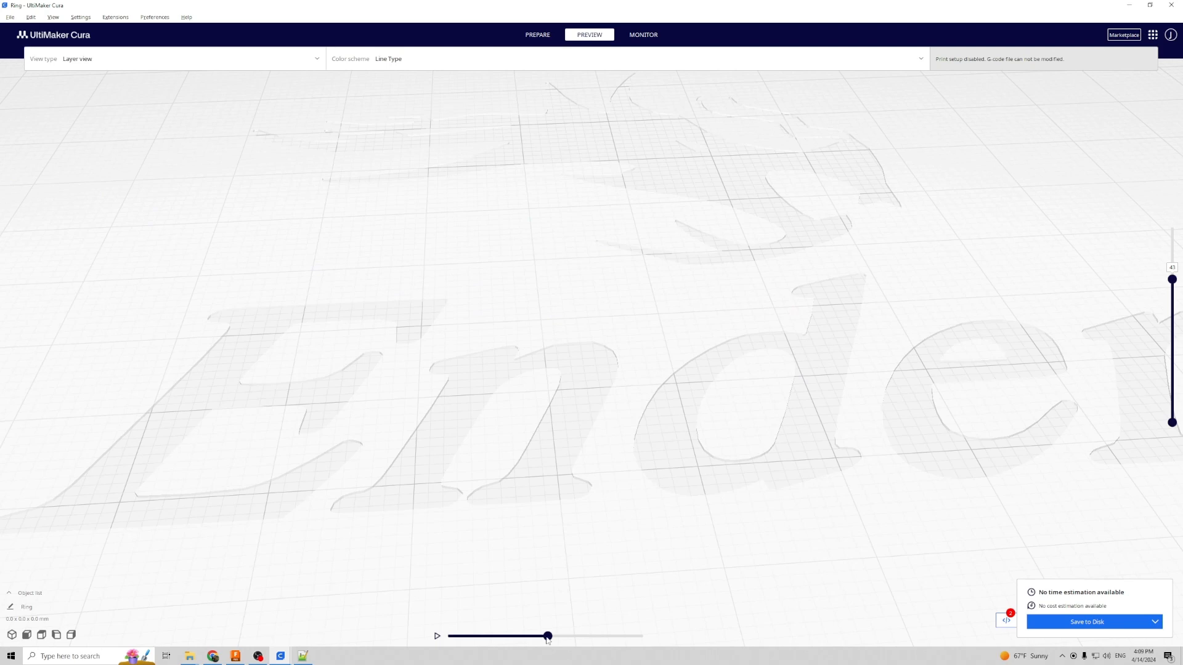
pyautogui.click(672, 592)
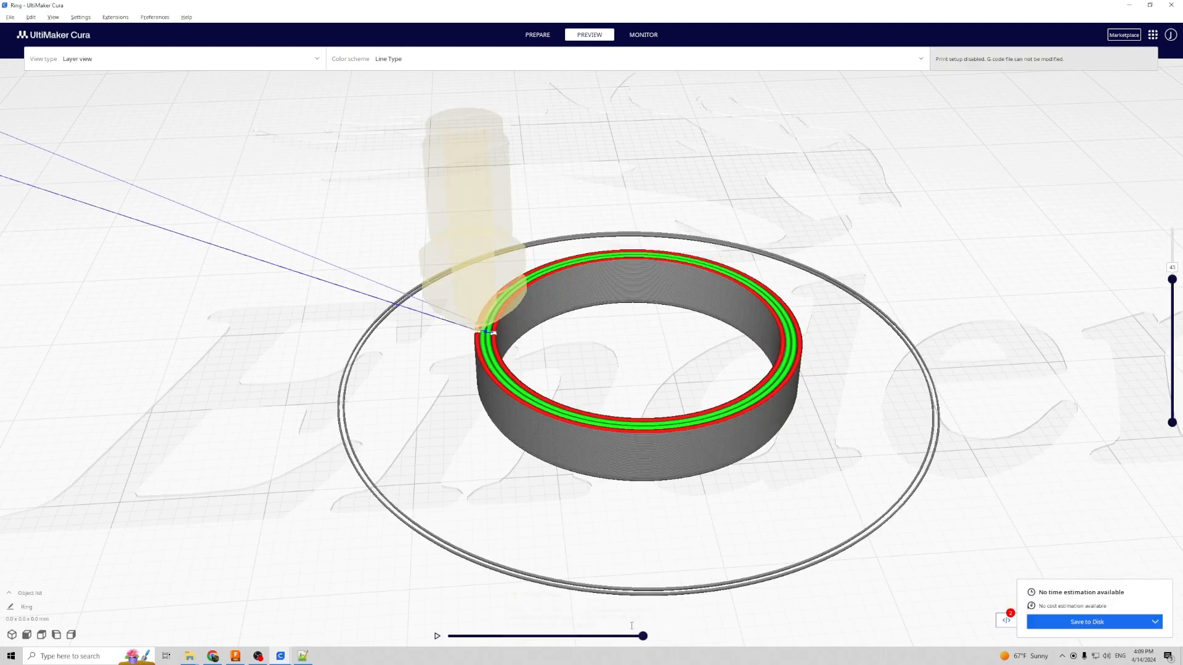
# Step: Scrub back through the layer 43 toolpath to examine the nozzle's travel around the edited pause
pyautogui.moveTo(642, 636); pyautogui.dragTo(537, 647)
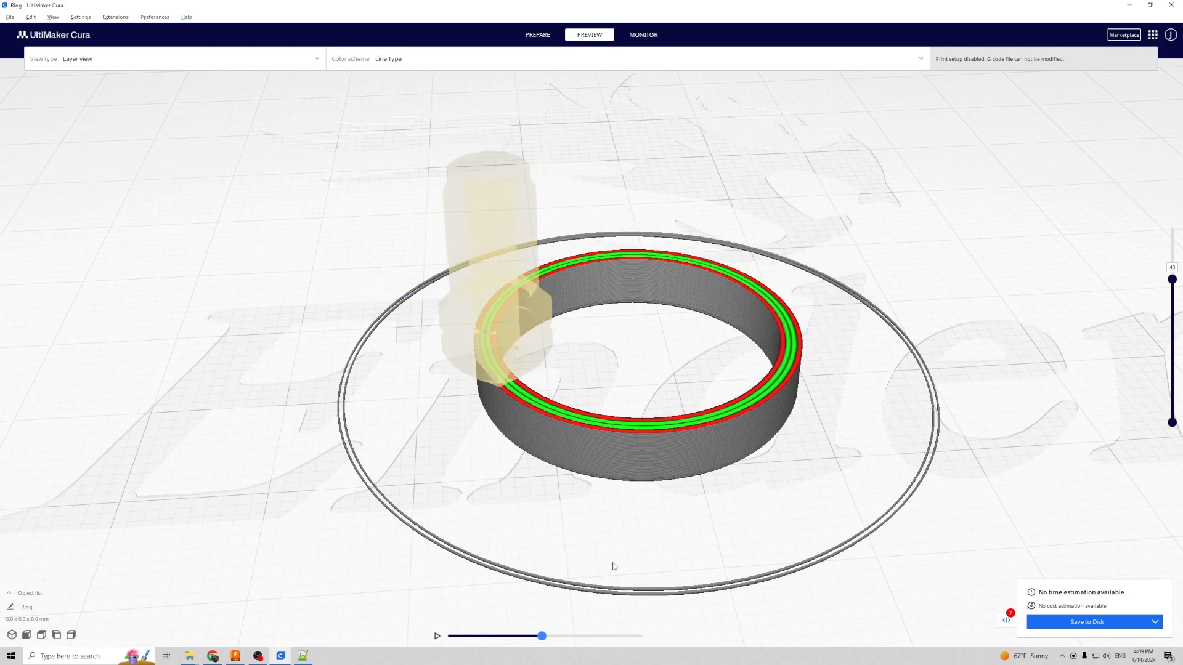
pyautogui.scroll(6, 515, 509)
pyautogui.scroll(-7, 518, 515)
pyautogui.scroll(-5, 518, 515)
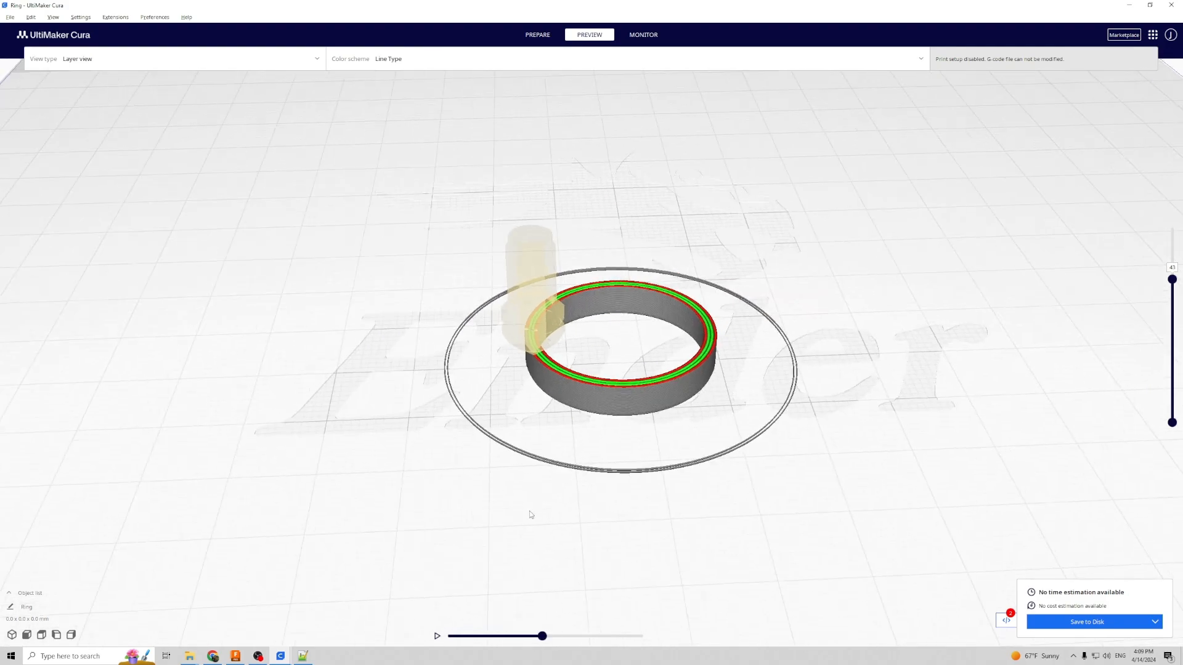
# Step: Scrub layer 43's toolpath forward past the pause to examine the nozzle's travel away from the ring and back
pyautogui.moveTo(544, 641); pyautogui.dragTo(545, 636)
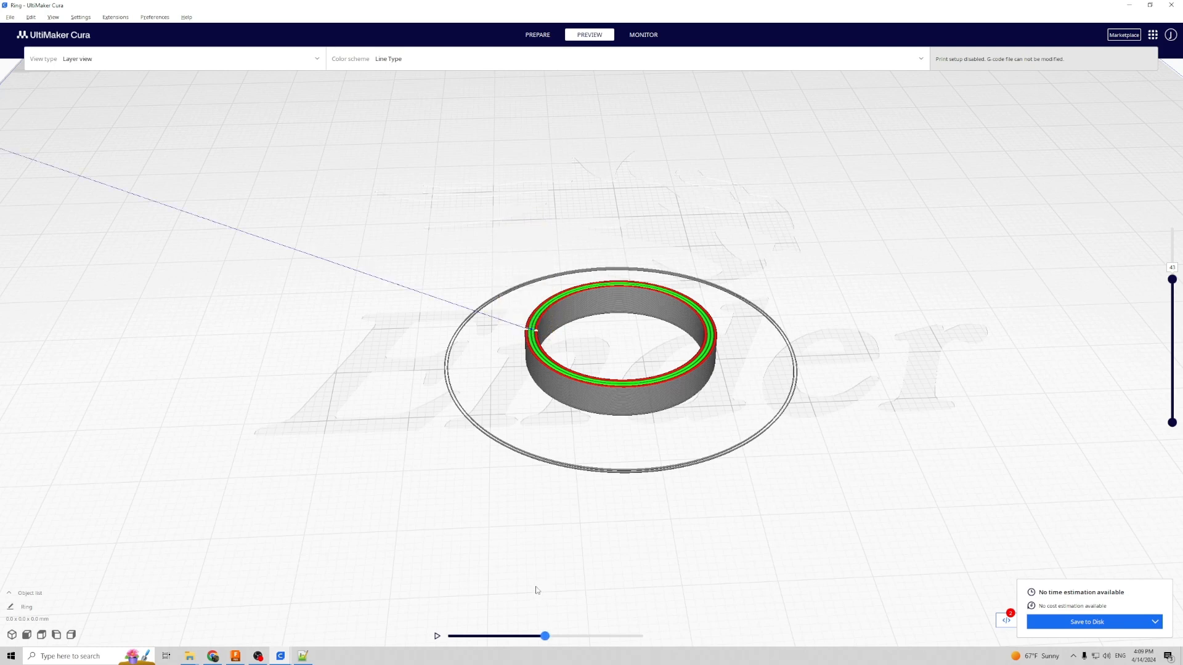
pyautogui.moveTo(523, 555); pyautogui.dragTo(817, 429, button='right')
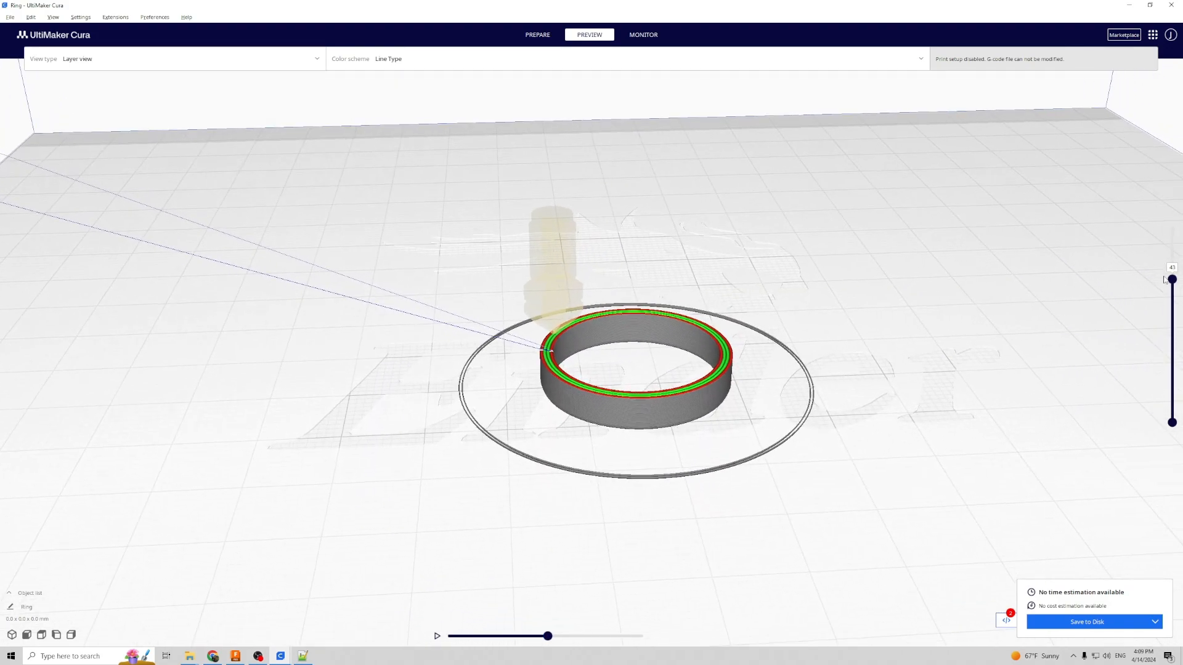
# Step: Raise the preview to layer 60 and go through its final moves to examine how the nozzle leaves the finished ring
pyautogui.moveTo(1172, 279); pyautogui.dragTo(1172, 228)
pyautogui.scroll(5, 559, 382)
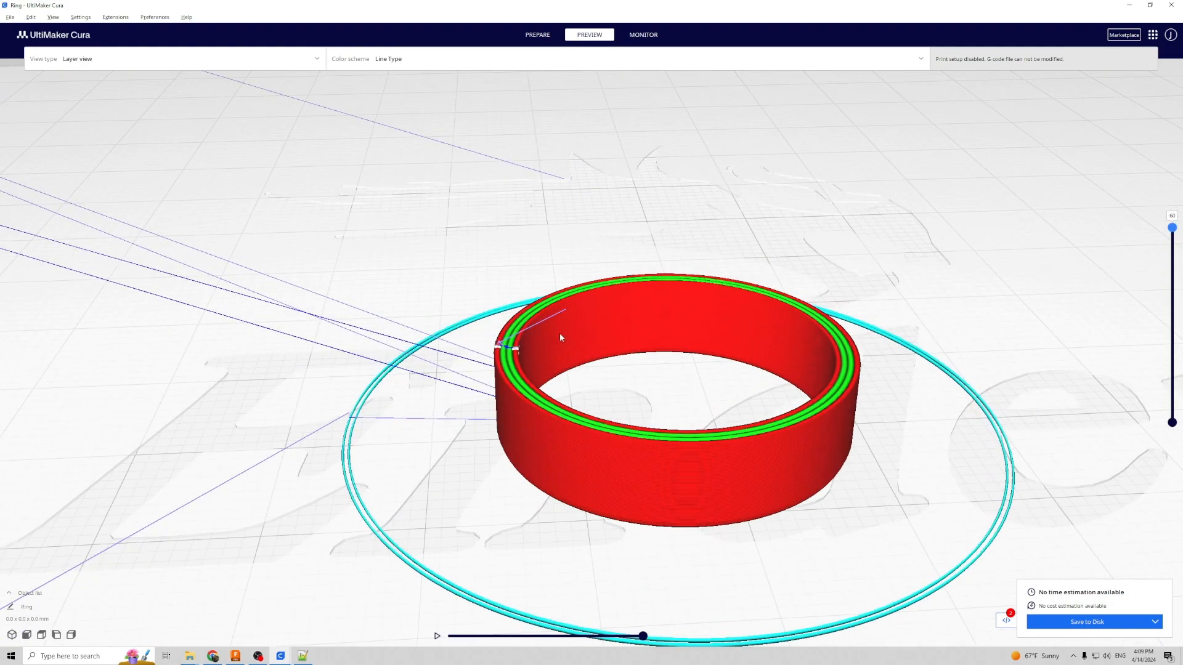
pyautogui.moveTo(616, 420); pyautogui.dragTo(615, 380, button='right')
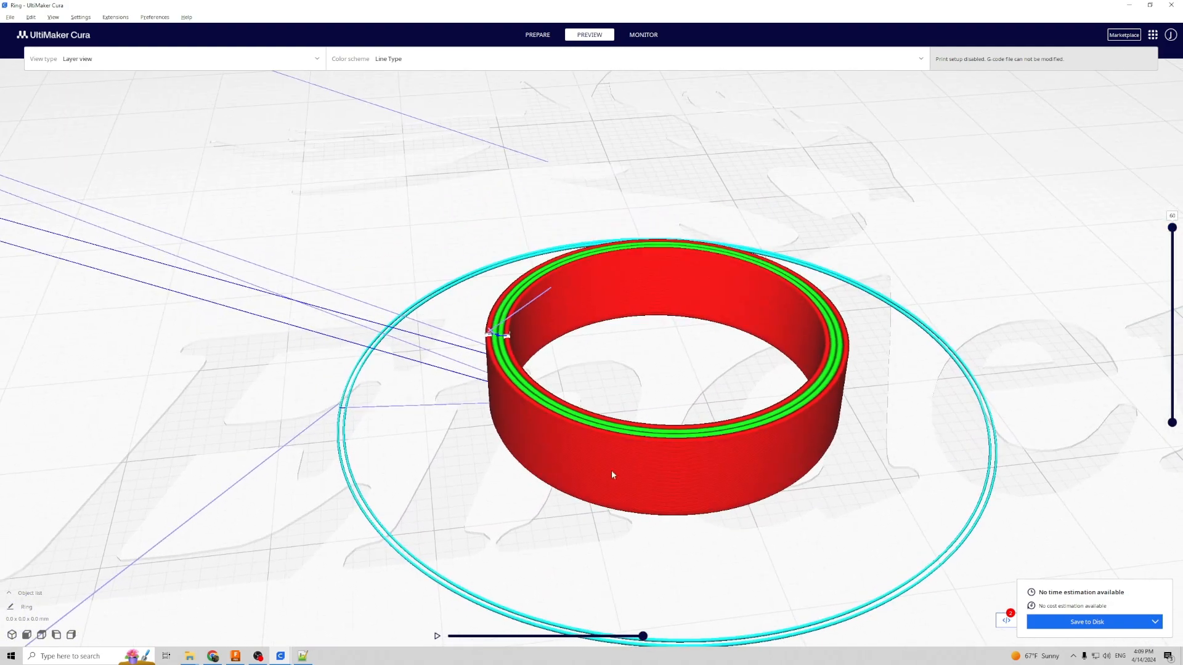
pyautogui.moveTo(642, 638); pyautogui.dragTo(630, 637)
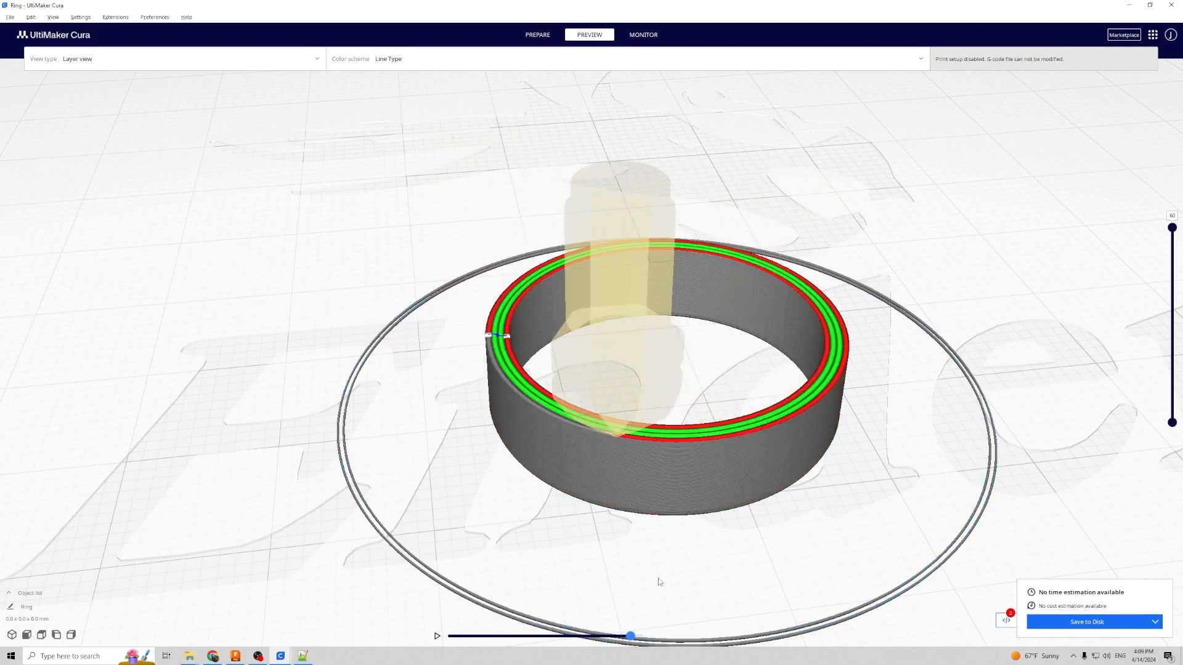
pyautogui.press('Right')
pyautogui.press('Right')
pyautogui.press('Right')
pyautogui.press('Right')
pyautogui.press('Right')
pyautogui.press('Right')
pyautogui.press('Right')
pyautogui.press('Right')
pyautogui.press('Right')
pyautogui.press('Right')
pyautogui.press('Right')
pyautogui.press('Right')
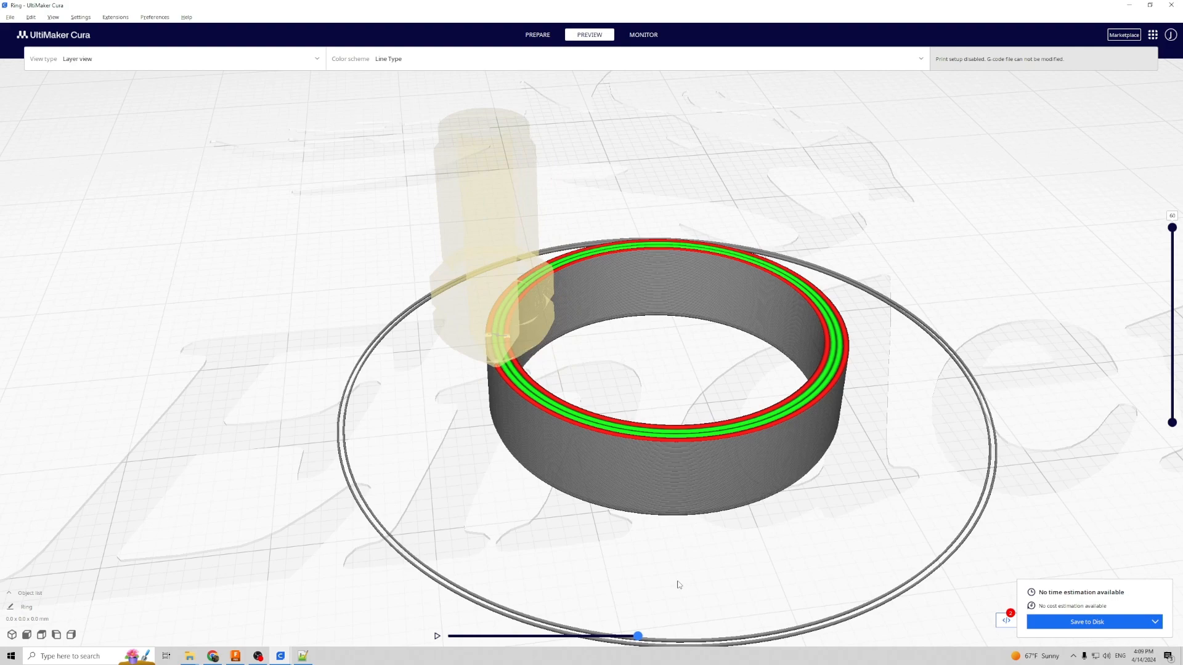
pyautogui.press('Right')
pyautogui.press('Right')
pyautogui.press('Right')
pyautogui.press('Right')
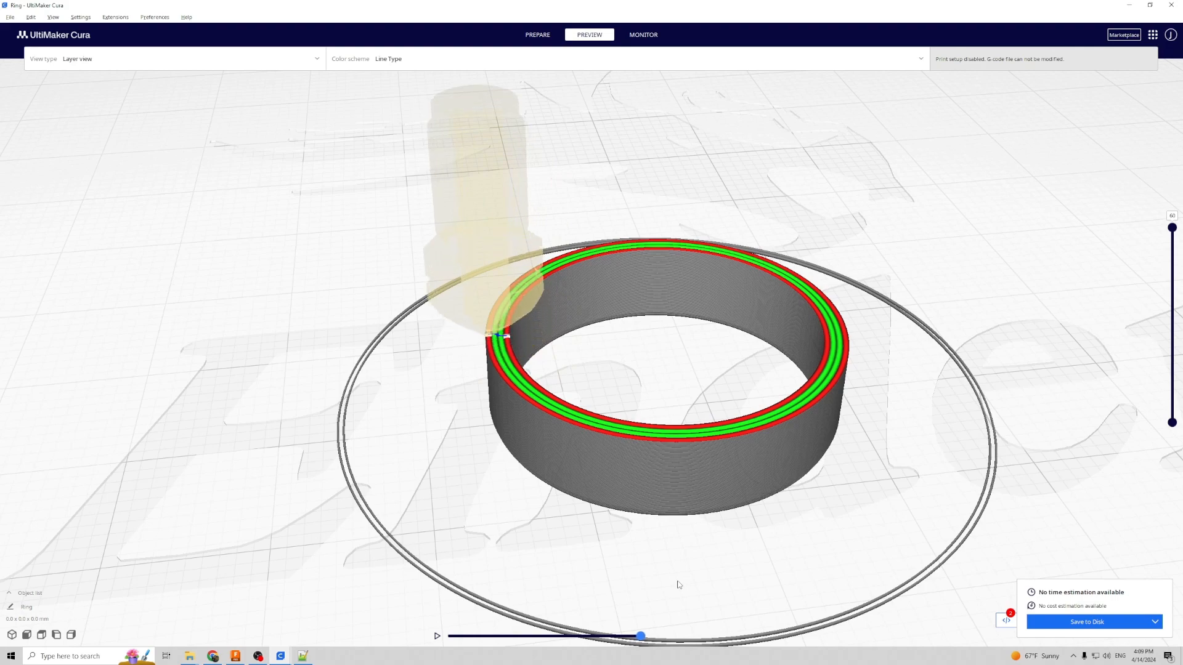
pyautogui.press('Right')
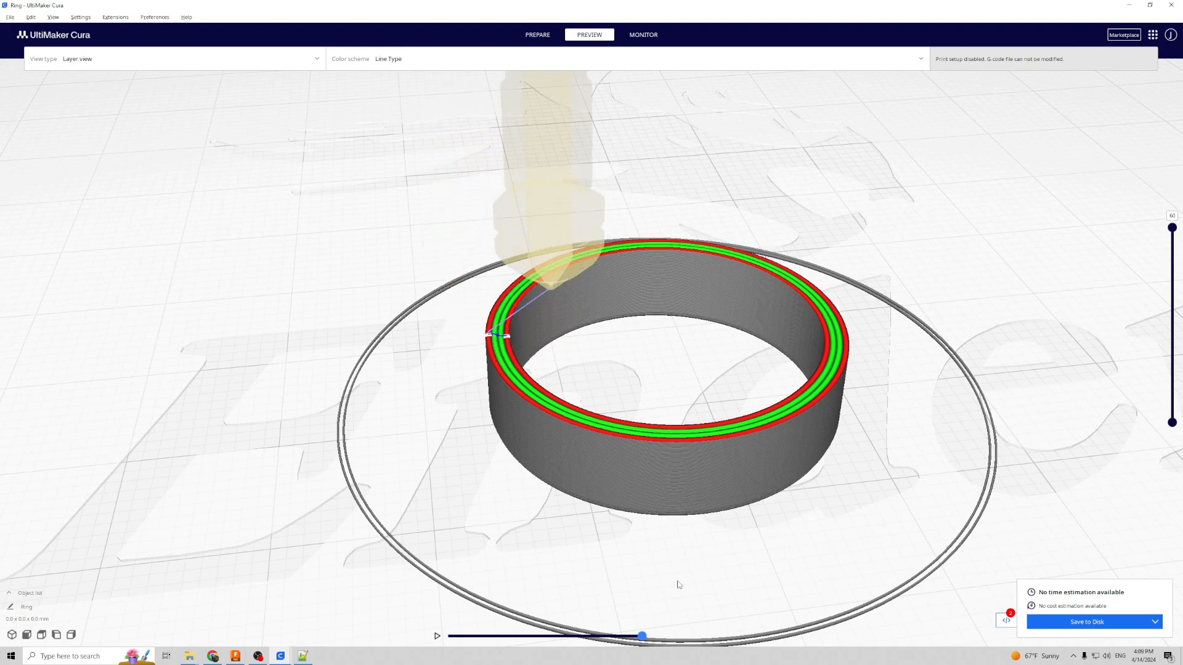
pyautogui.moveTo(678, 584); pyautogui.dragTo(634, 500, button='right')
pyautogui.moveTo(643, 638); pyautogui.dragTo(647, 632)
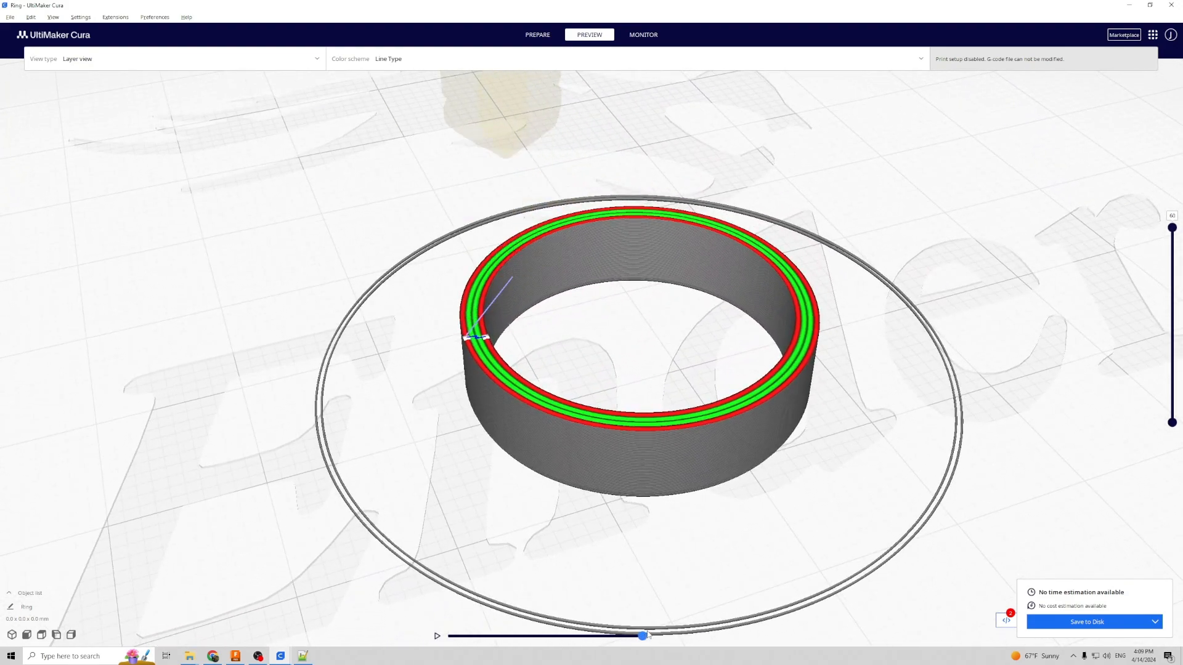
pyautogui.scroll(3, 579, 467)
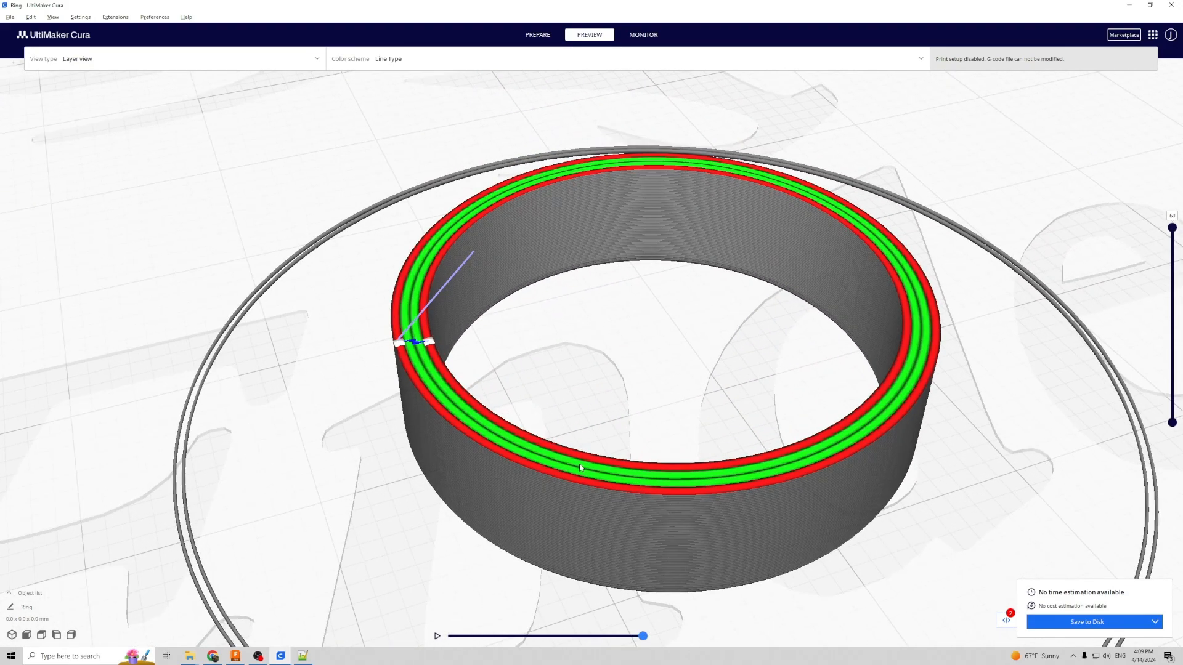
pyautogui.scroll(-3, 579, 468)
pyautogui.scroll(-2, 579, 467)
pyautogui.scroll(-2, 655, 449)
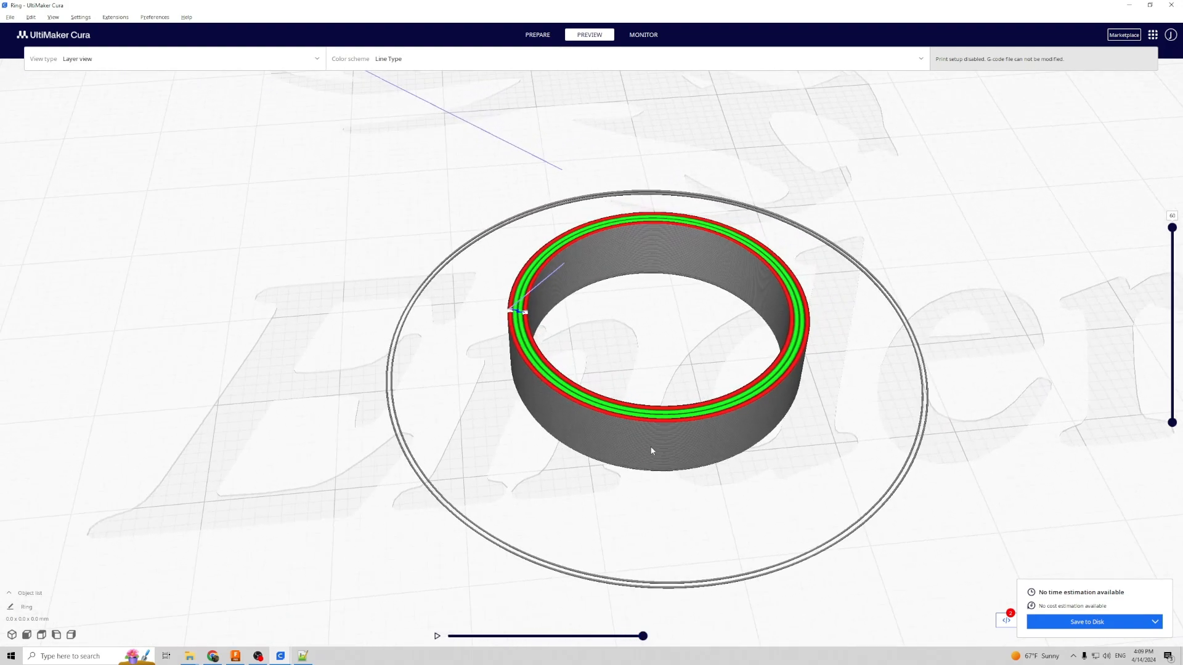
pyautogui.scroll(3, 647, 472)
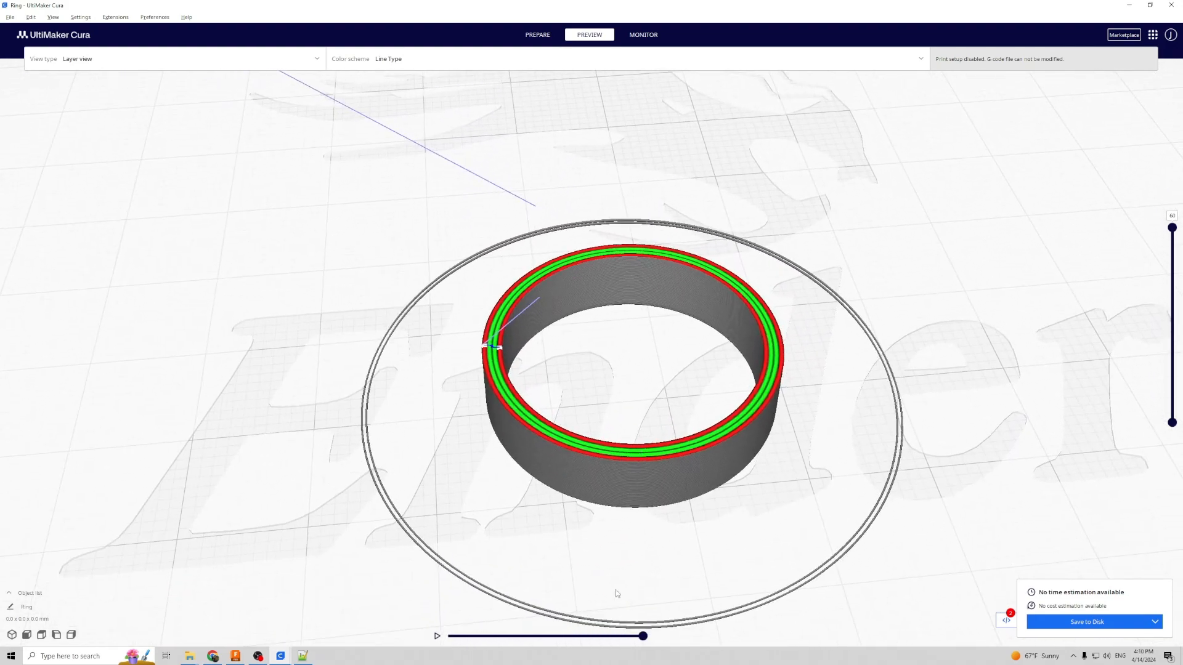
# Step: Switch to Notepad++ and go to the end-of-print commands after the last ;TIME_ELAPSED line of Ring.gcode
pyautogui.click(302, 656)
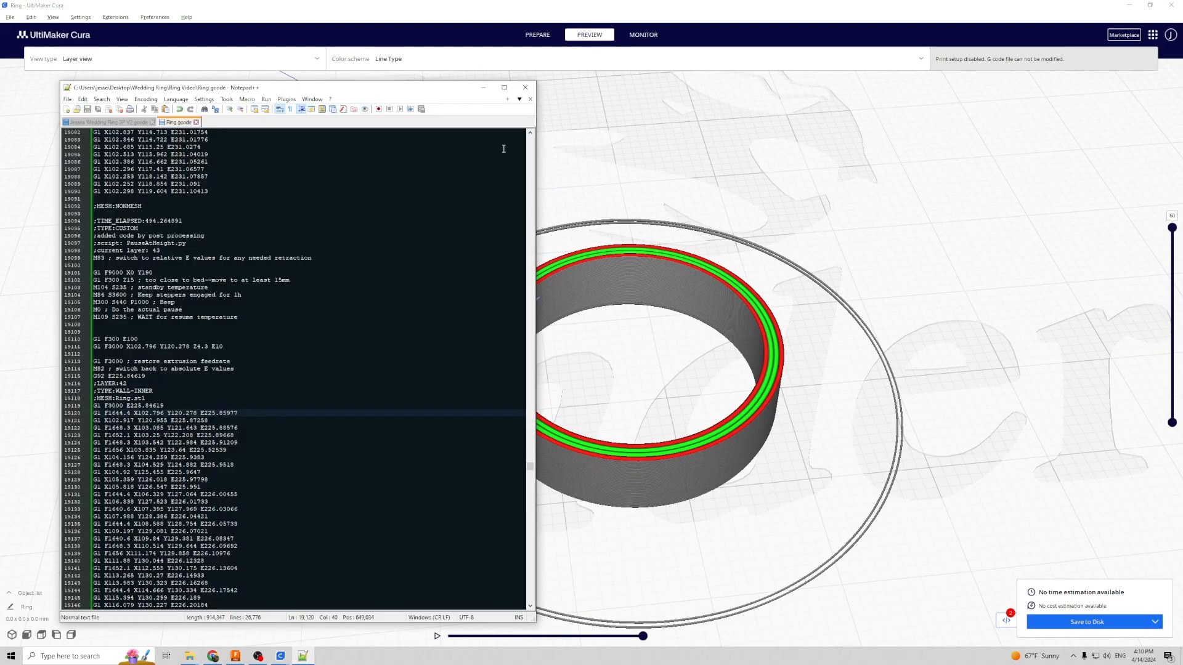
pyautogui.moveTo(405, 91); pyautogui.dragTo(394, 85)
pyautogui.click(308, 208)
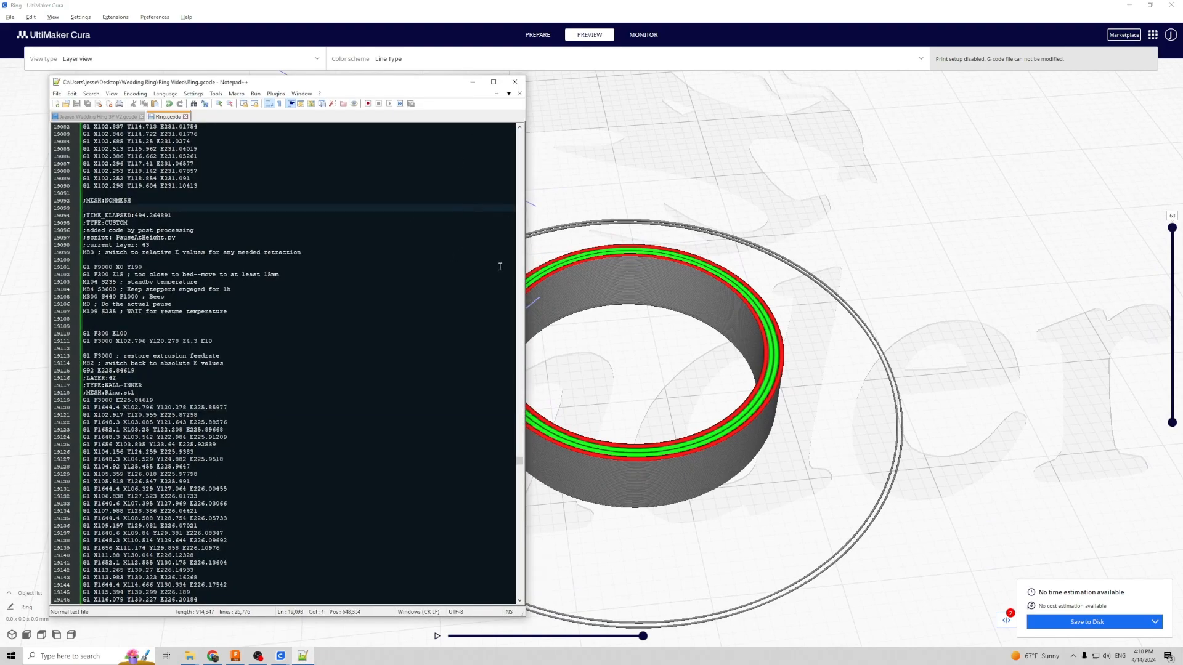
pyautogui.scroll(-9, 519, 498)
pyautogui.moveTo(519, 460); pyautogui.dragTo(520, 601)
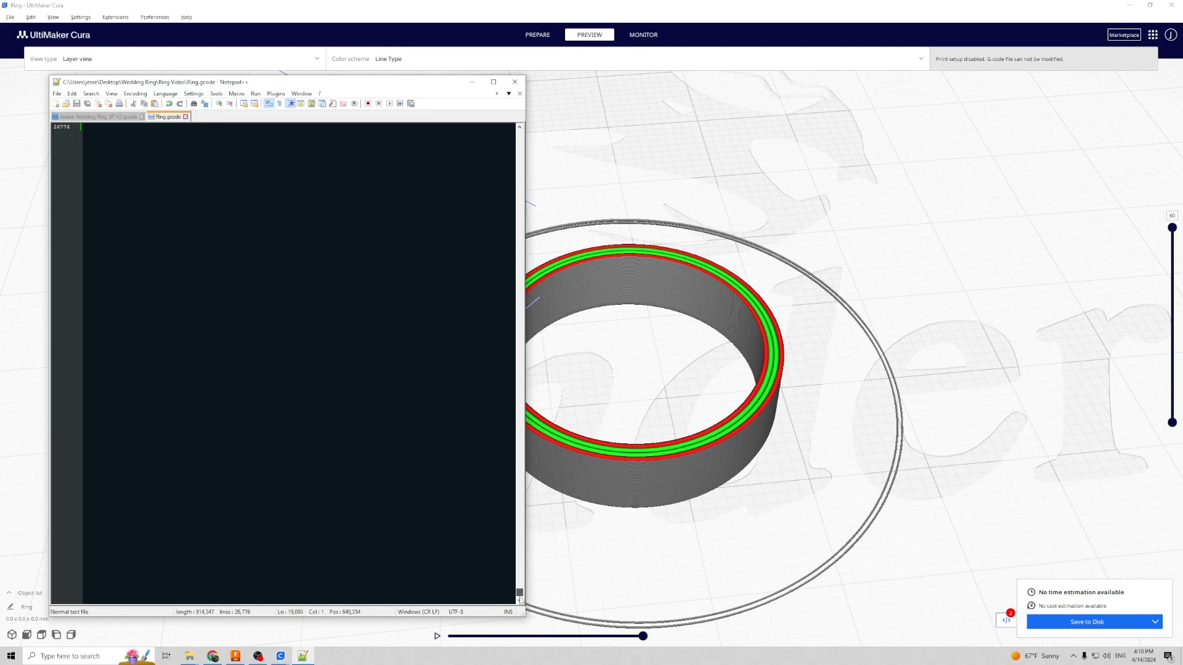
pyautogui.scroll(20, 188, 348)
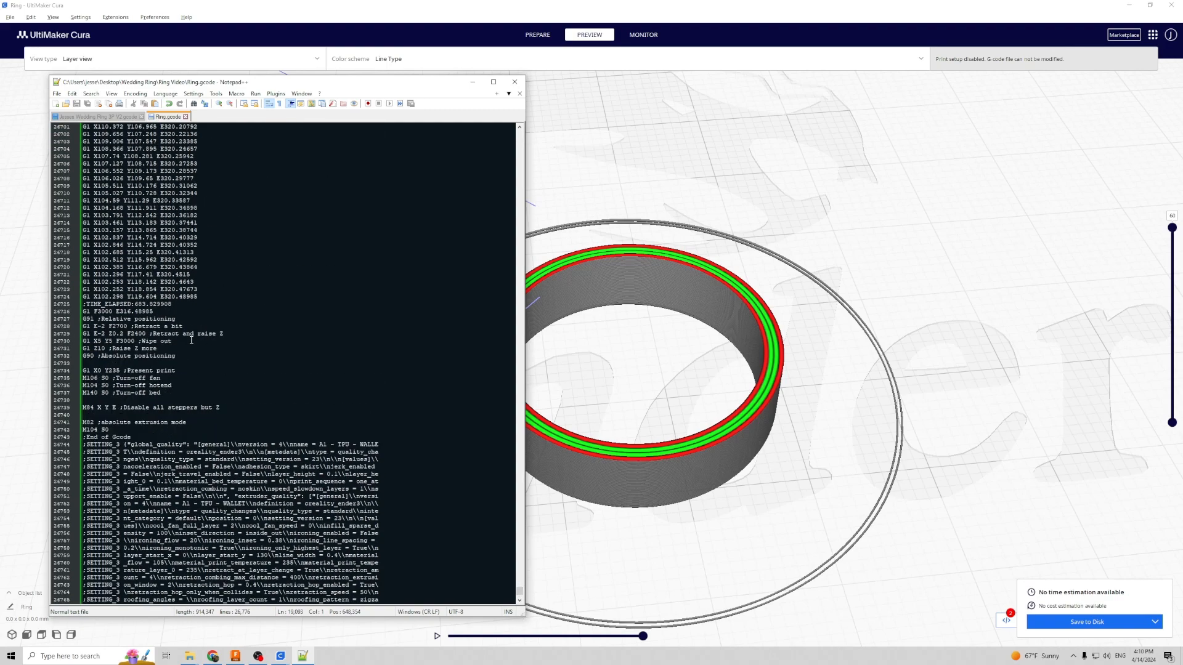
pyautogui.click(223, 368)
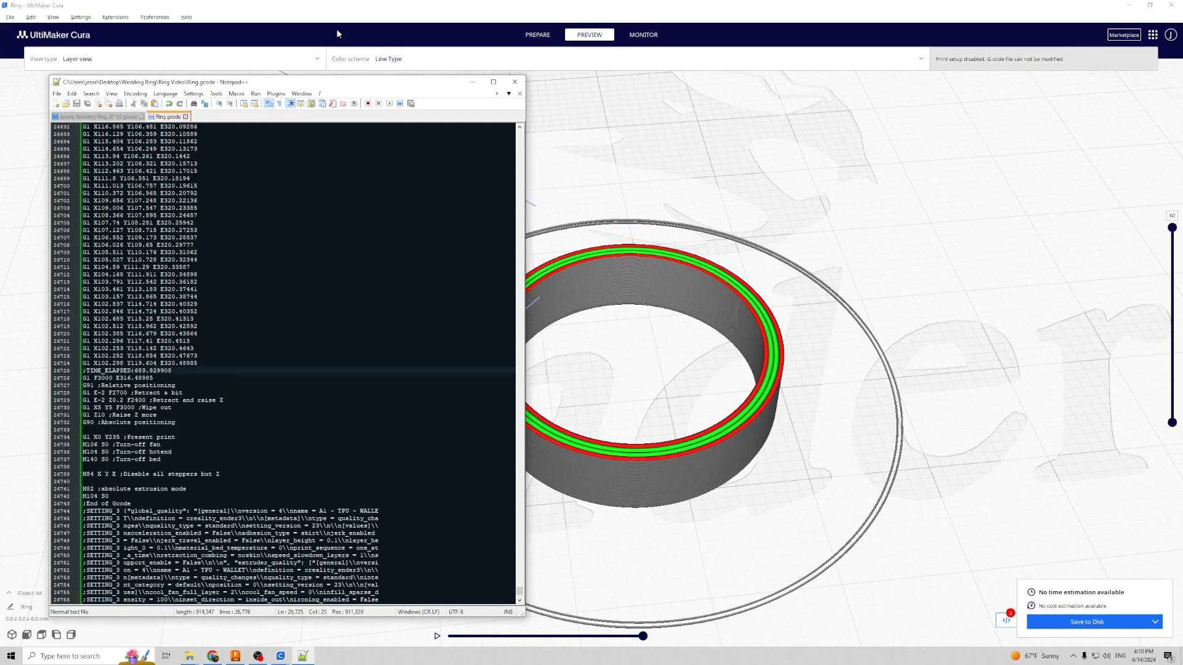
pyautogui.moveTo(336, 81); pyautogui.dragTo(375, 61)
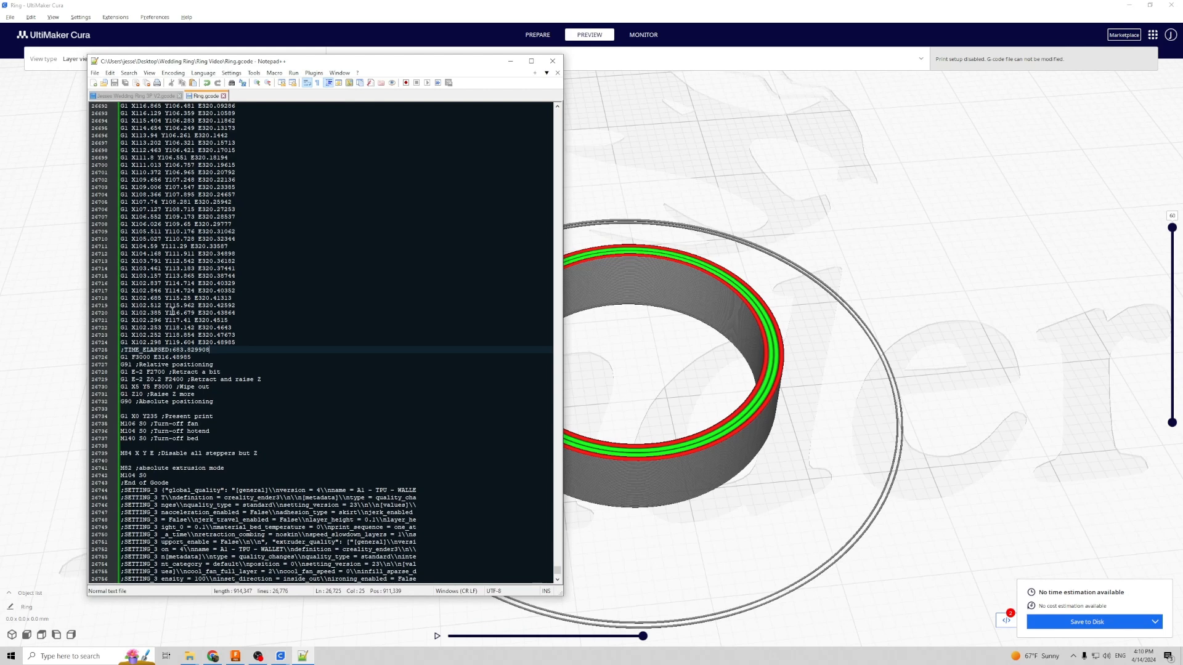
# Step: Delete the G1 F3000 E316.48985 retraction command below the last ;TIME_ELAPSED line
pyautogui.click(128, 343)
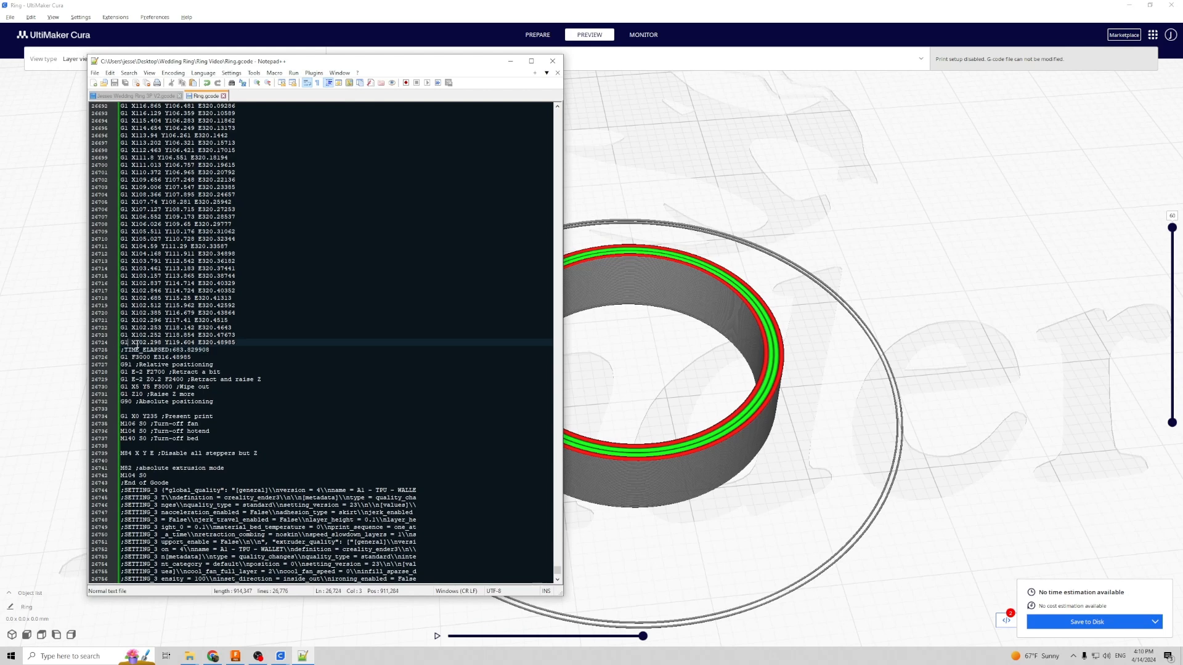
pyautogui.click(199, 359)
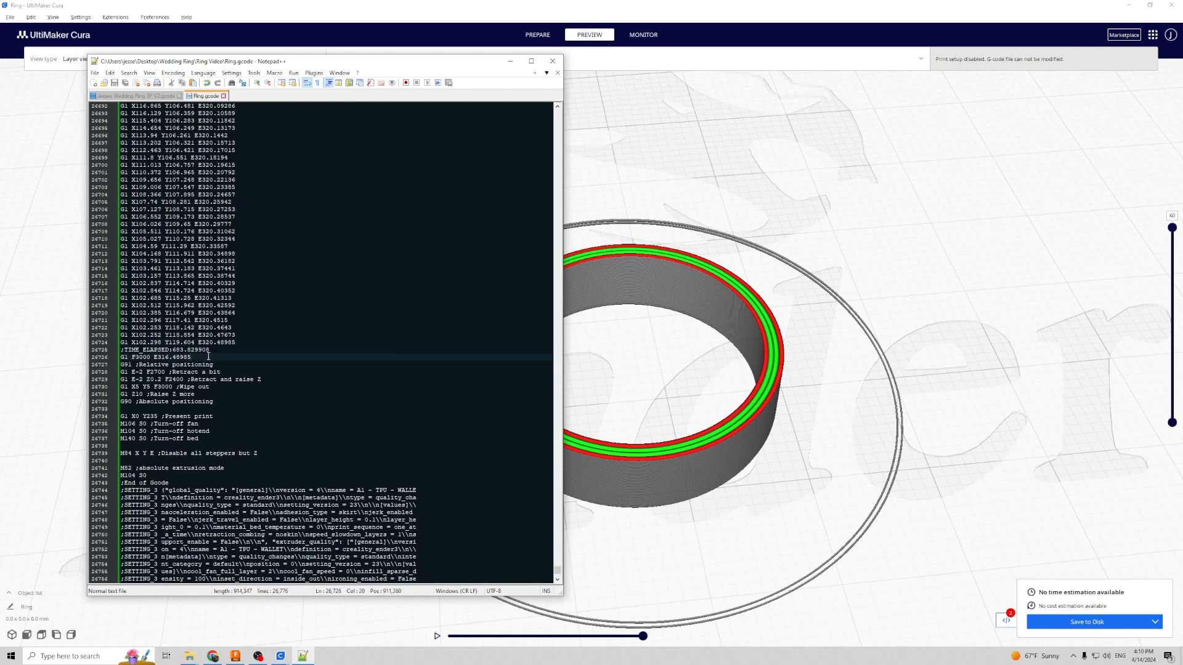
pyautogui.click(215, 349)
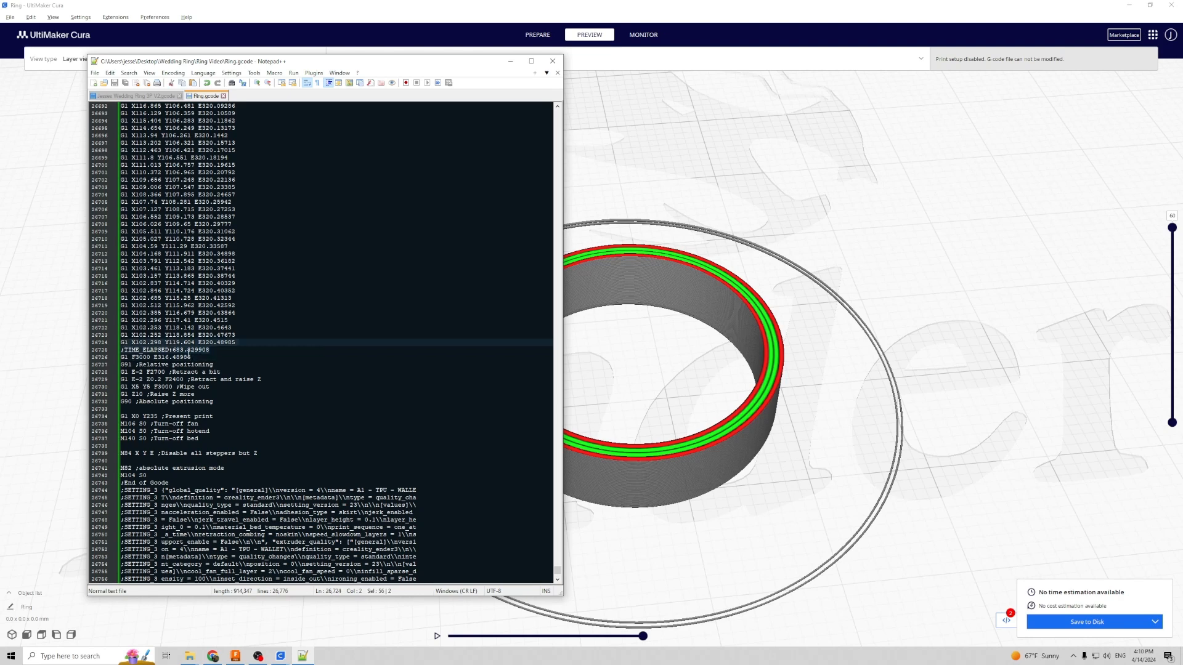
pyautogui.click(191, 357)
pyautogui.moveTo(197, 357); pyautogui.dragTo(97, 363)
pyautogui.press('Delete')
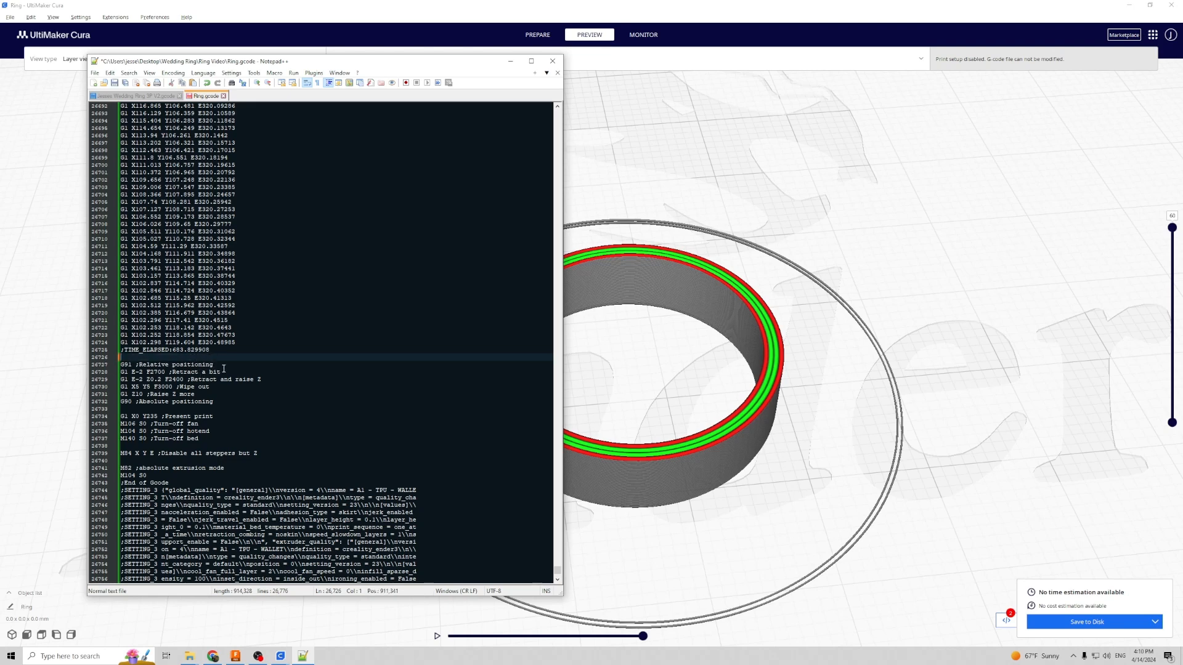
# Step: Delete the end-of-print "Retract a bit" and "Retract and raise Z" commands, along with one leftover blank line
pyautogui.click(224, 372)
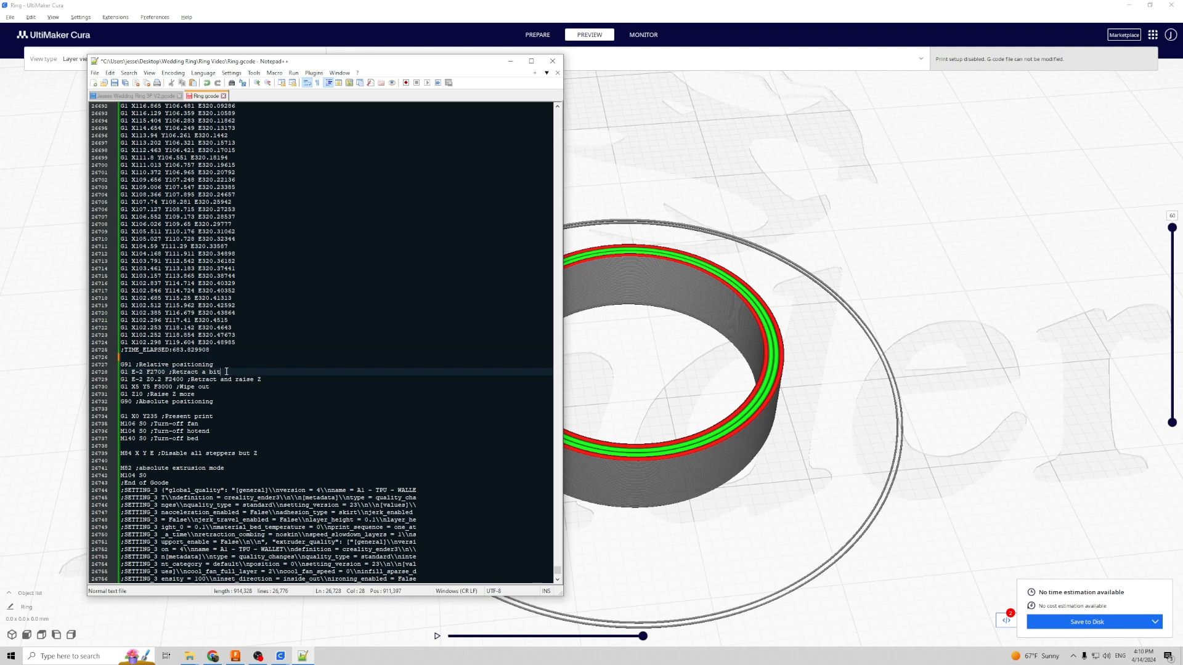
pyautogui.moveTo(226, 372); pyautogui.dragTo(122, 372)
pyautogui.press('Delete')
pyautogui.click(273, 381)
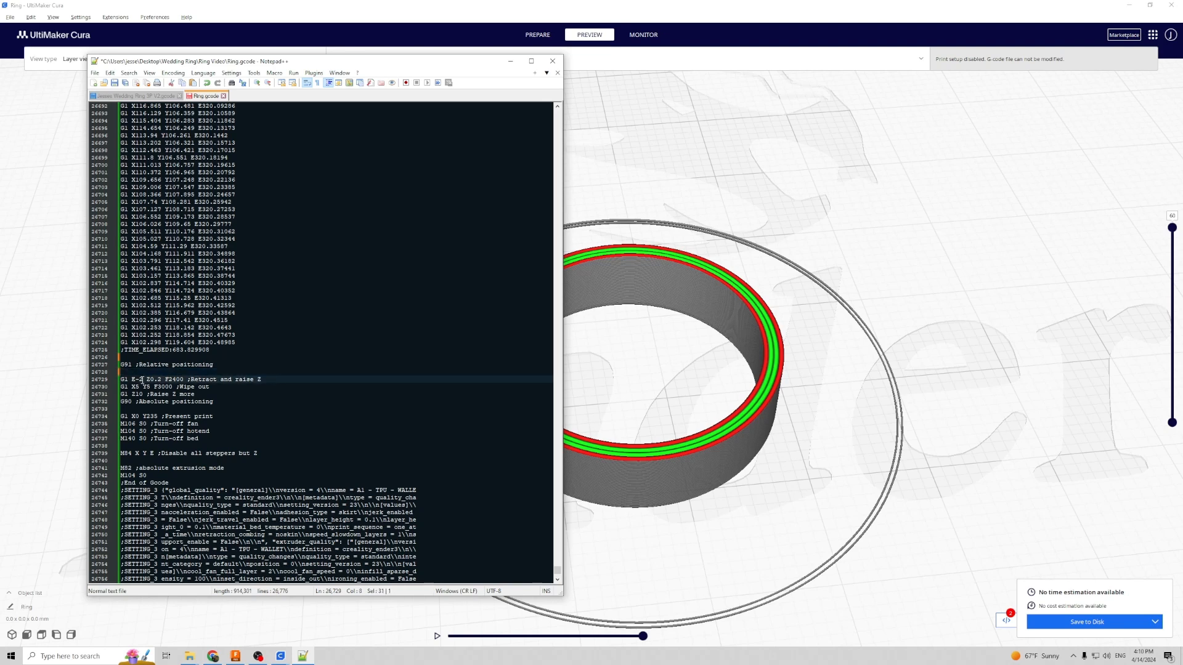
pyautogui.hotkey('shift', 'Home')
pyautogui.press('BackSpace')
pyautogui.press('BackSpace')
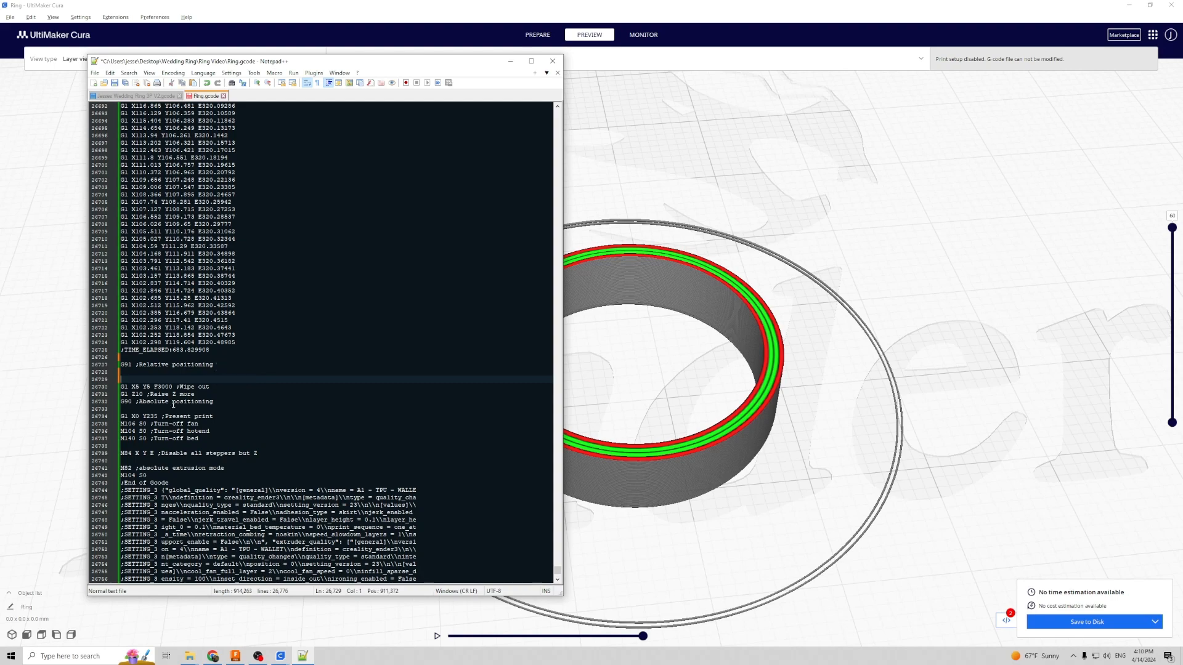
# Step: Change the "Wipe out" move to G1 X-15 F3000 by setting X to -15 and removing the Y5 term
pyautogui.click(133, 379)
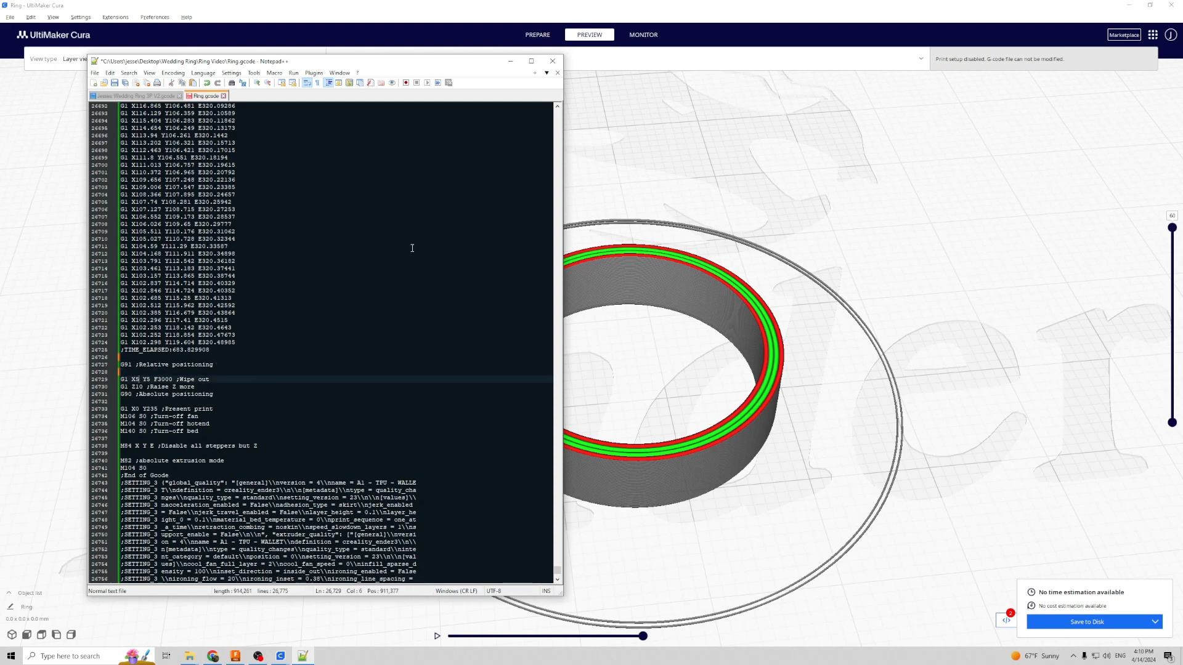
pyautogui.moveTo(441, 61); pyautogui.dragTo(331, 77)
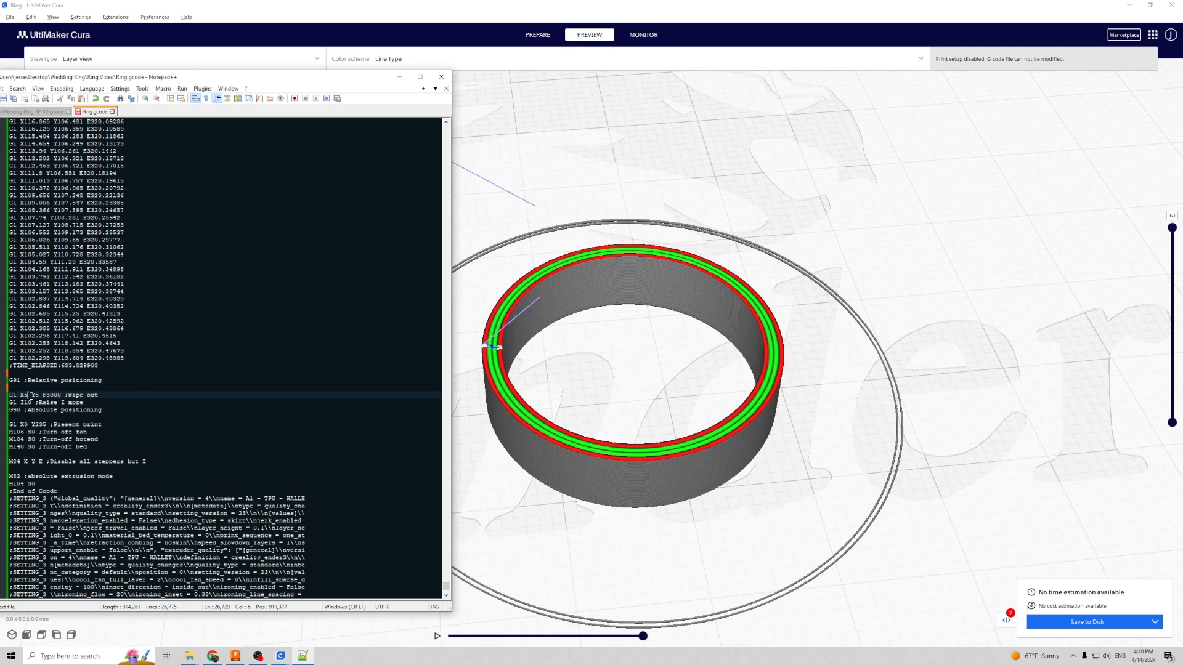
pyautogui.press('Left')
pyautogui.write('-1')
pyautogui.moveTo(252, 79); pyautogui.dragTo(274, 74)
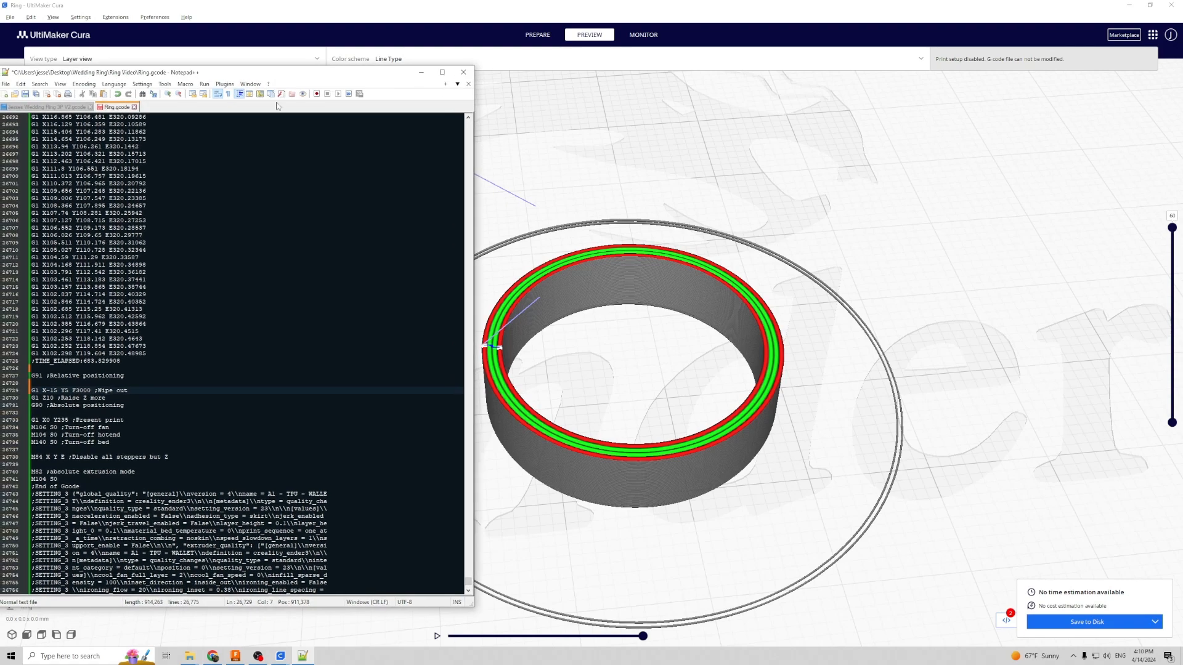
pyautogui.click(71, 391)
pyautogui.press('BackSpace')
pyautogui.press('BackSpace')
pyautogui.press('BackSpace')
# Step: Save Ring.gcode, reload all models in UltiMaker Cura, and dismiss the G-code Details notice
pyautogui.click(491, 348)
pyautogui.moveTo(579, 338); pyautogui.dragTo(629, 335, button='middle')
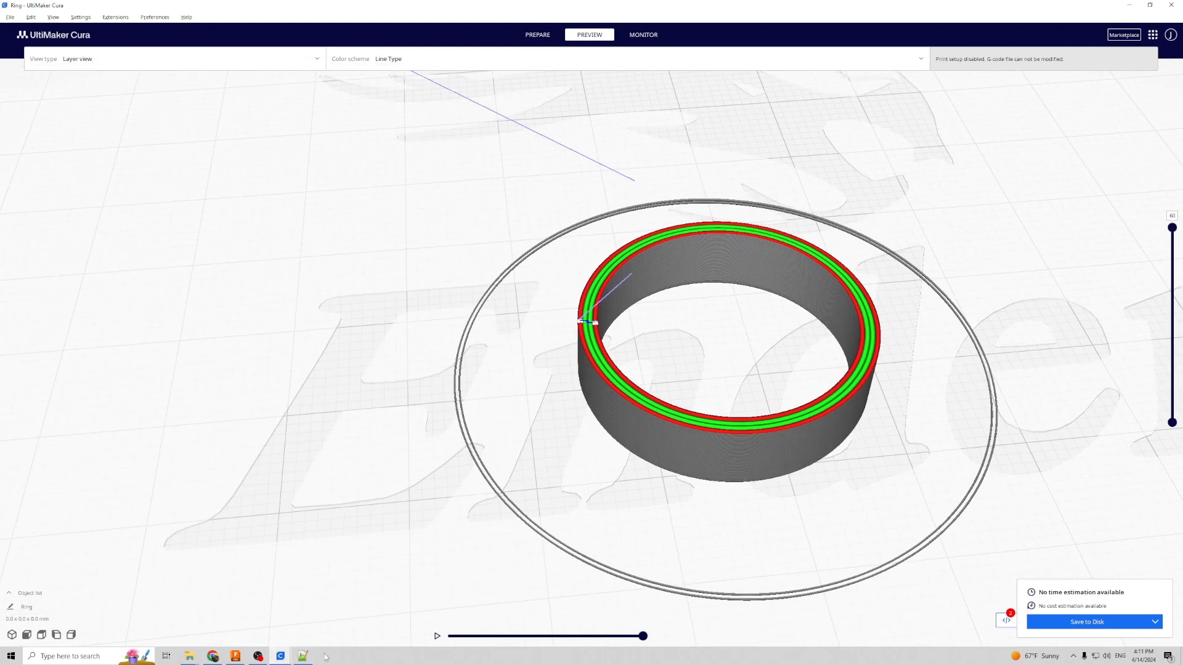
pyautogui.click(303, 656)
pyautogui.moveTo(195, 72); pyautogui.dragTo(210, 69)
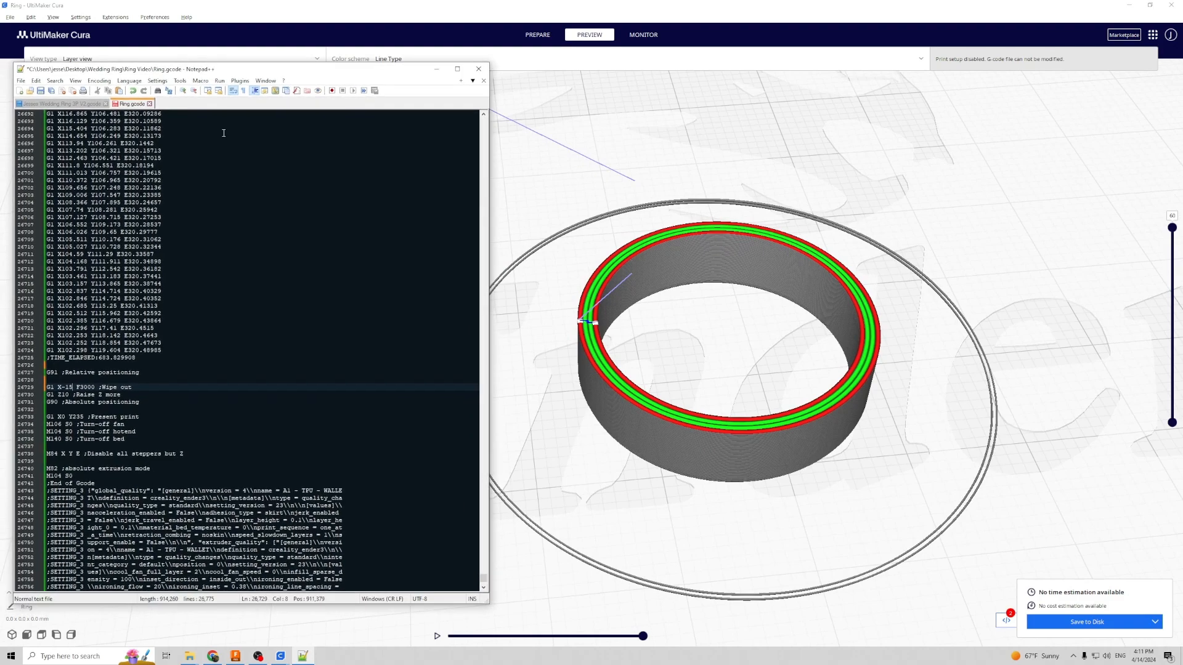
pyautogui.click(40, 91)
pyautogui.click(596, 15)
pyautogui.rightClick(640, 337)
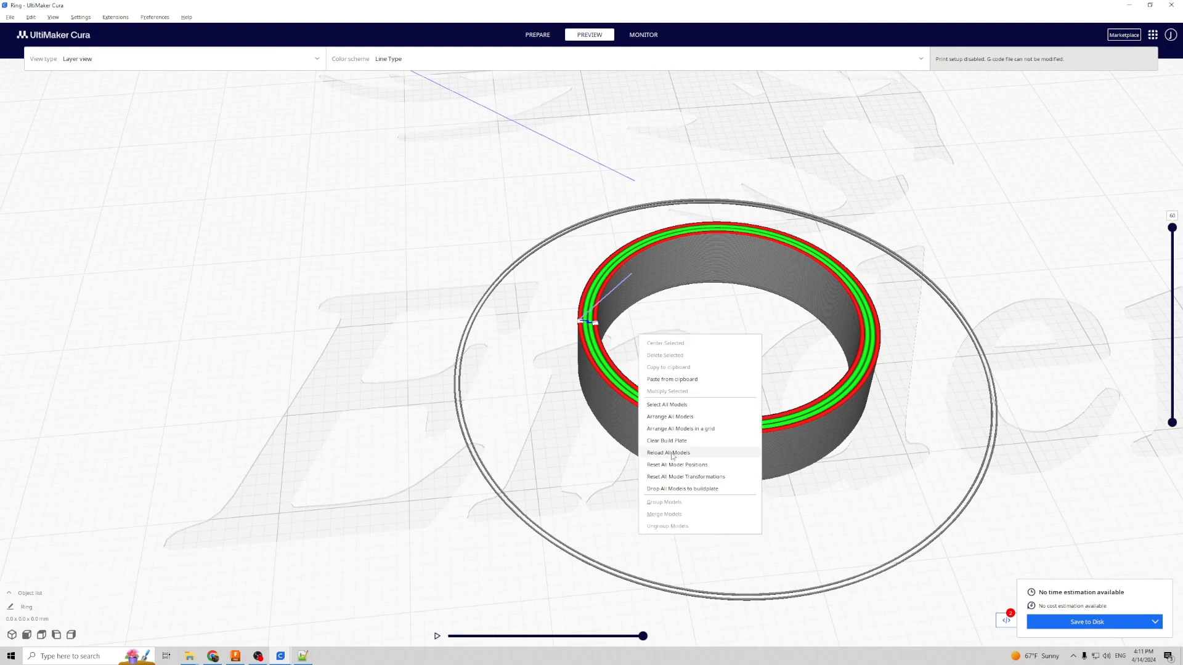
pyautogui.click(669, 453)
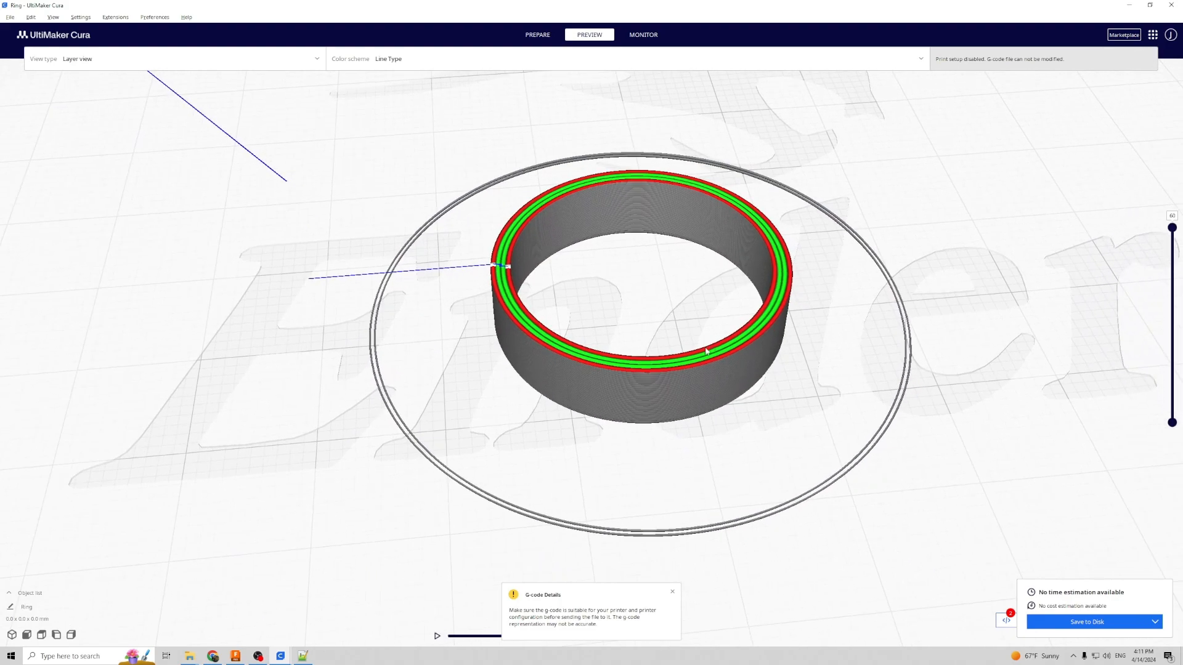
pyautogui.click(672, 591)
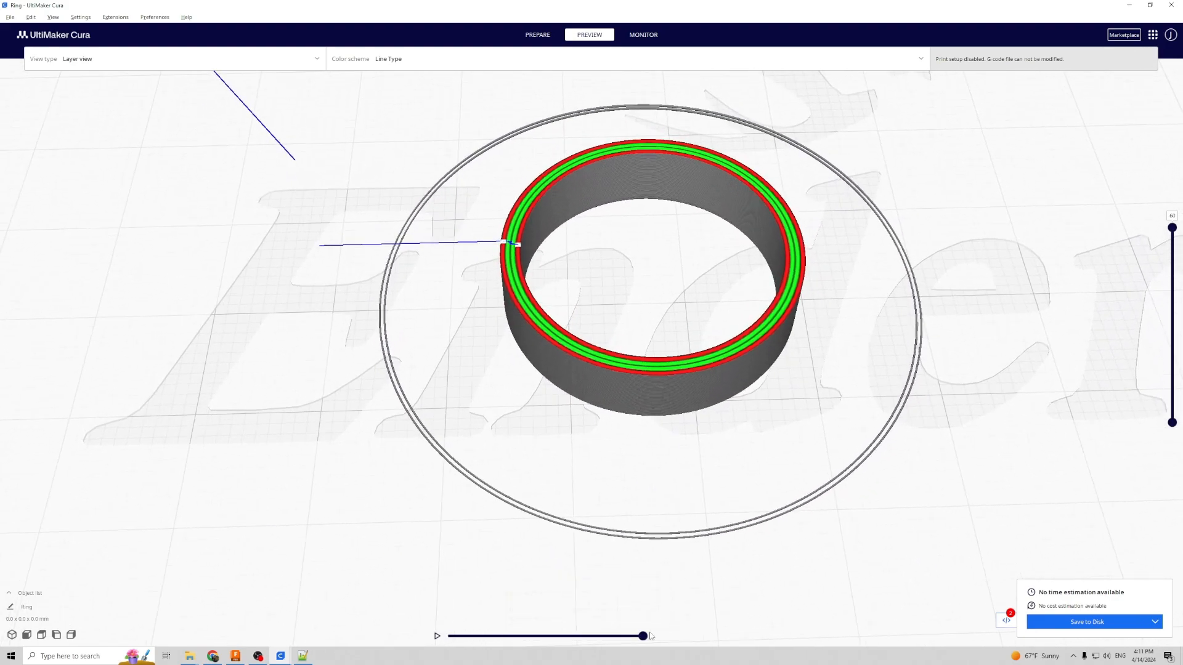
# Step: Go through the last moves of layer 60 to examine the revised wipe-out travel away from the ring
pyautogui.moveTo(649, 634); pyautogui.dragTo(647, 631)
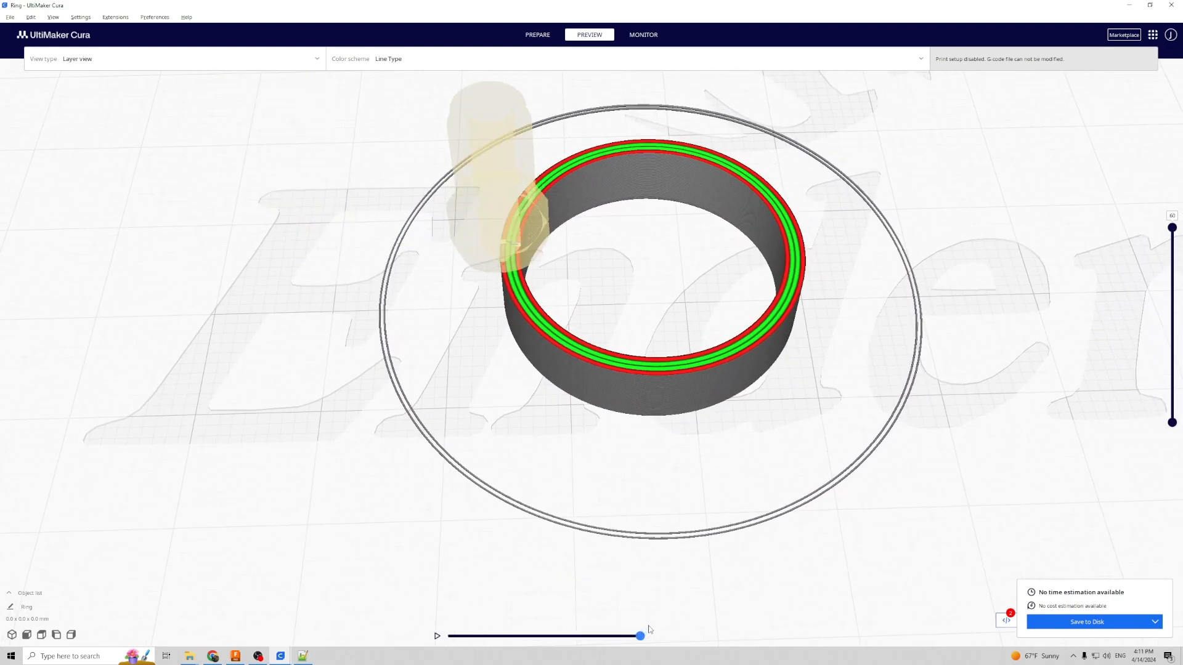
pyautogui.press('Left')
pyautogui.press('Right')
pyautogui.press('Right')
pyautogui.press('Right')
pyautogui.press('Right')
pyautogui.press('Right')
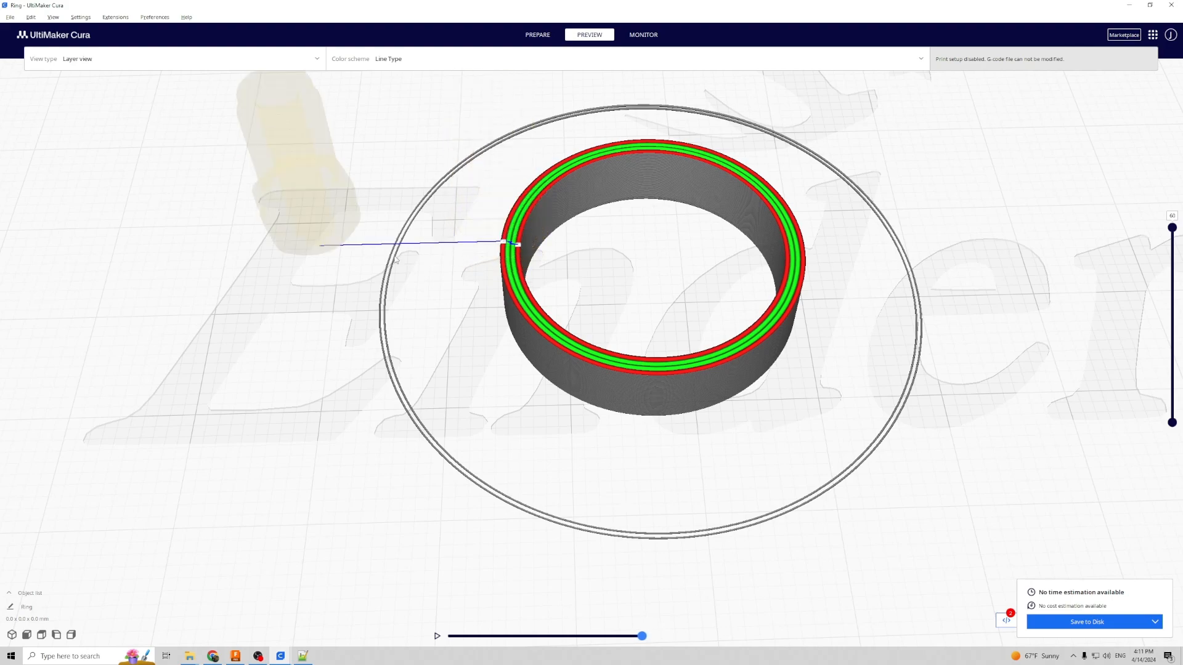
pyautogui.press('Right')
pyautogui.press('Right')
# Step: Show the entire print in colour up to layer 60 and examine the travel lines across the whole build plate
pyautogui.scroll(5, 421, 303)
pyautogui.scroll(-10, 443, 330)
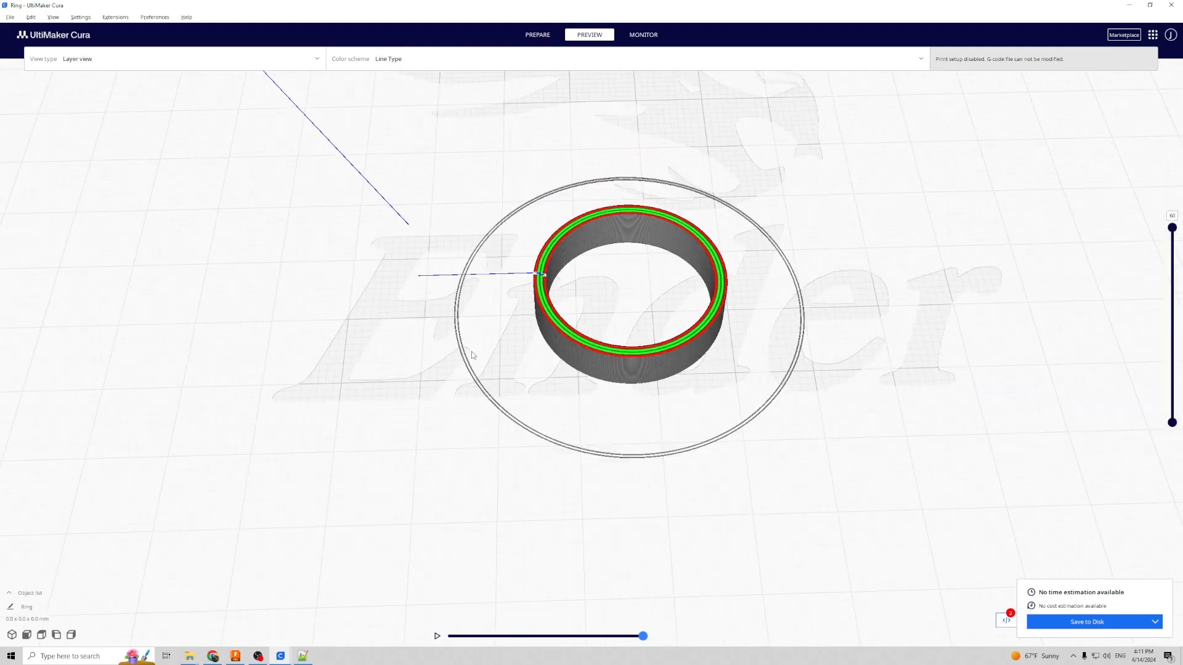
pyautogui.scroll(-8, 594, 456)
pyautogui.scroll(2, 591, 442)
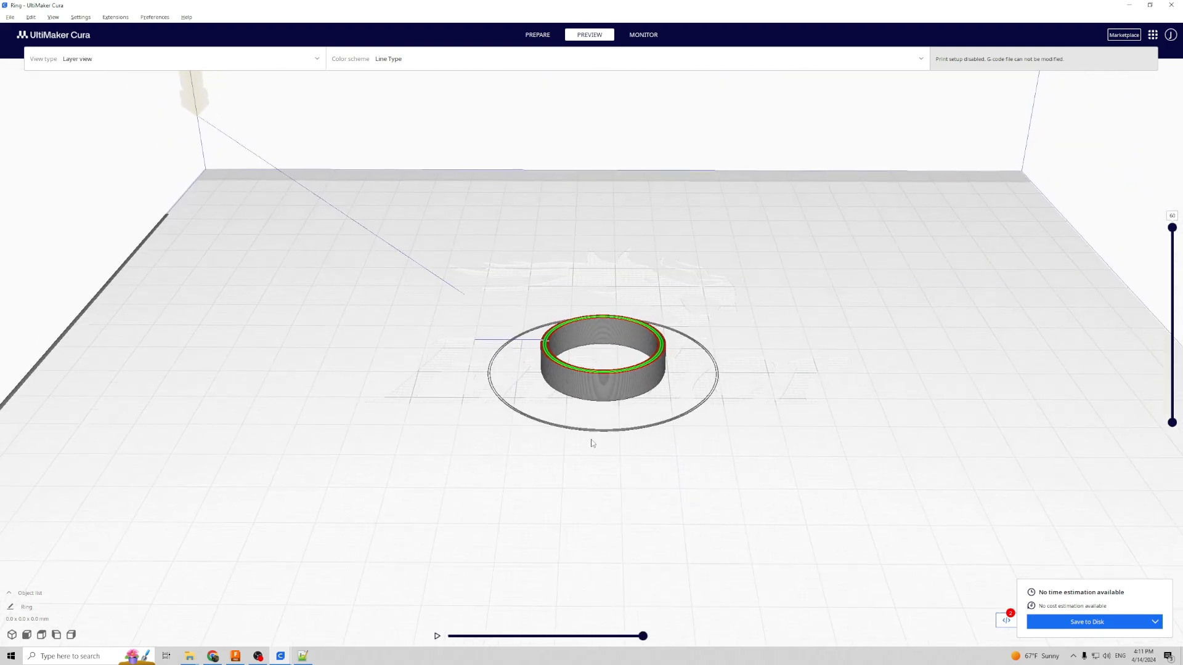
pyautogui.scroll(-3, 687, 425)
pyautogui.scroll(-1, 744, 402)
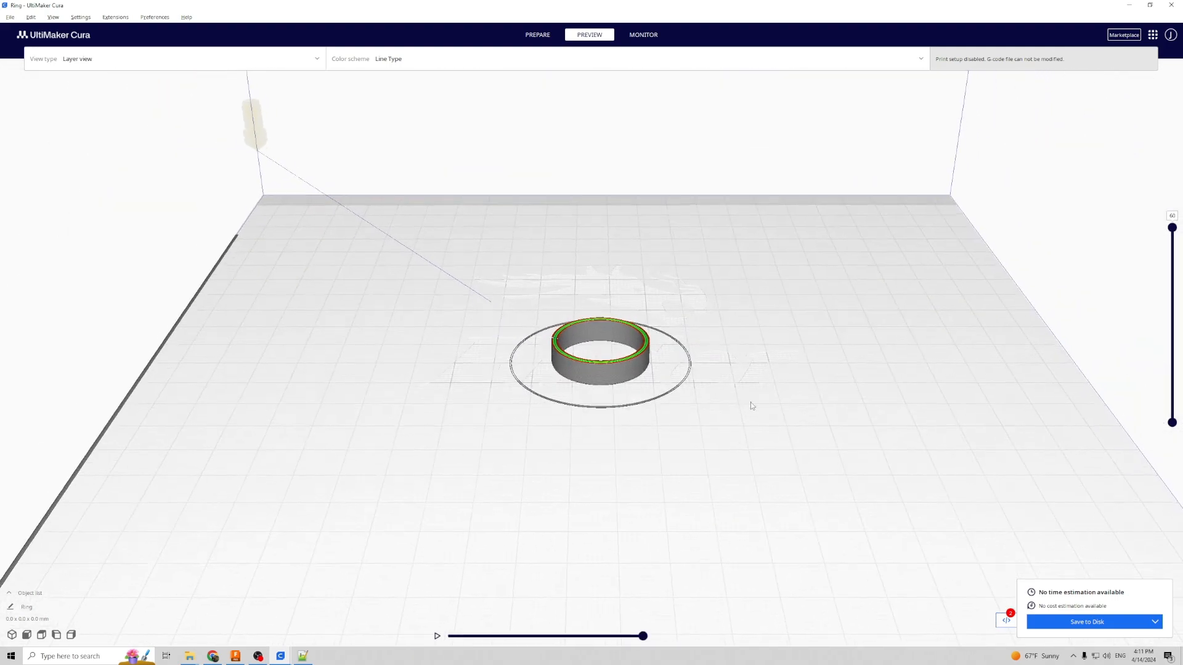
pyautogui.moveTo(1172, 228)
pyautogui.mouseDown()
pyautogui.moveTo(1170, 372)
pyautogui.moveTo(1157, 220)
pyautogui.mouseUp()
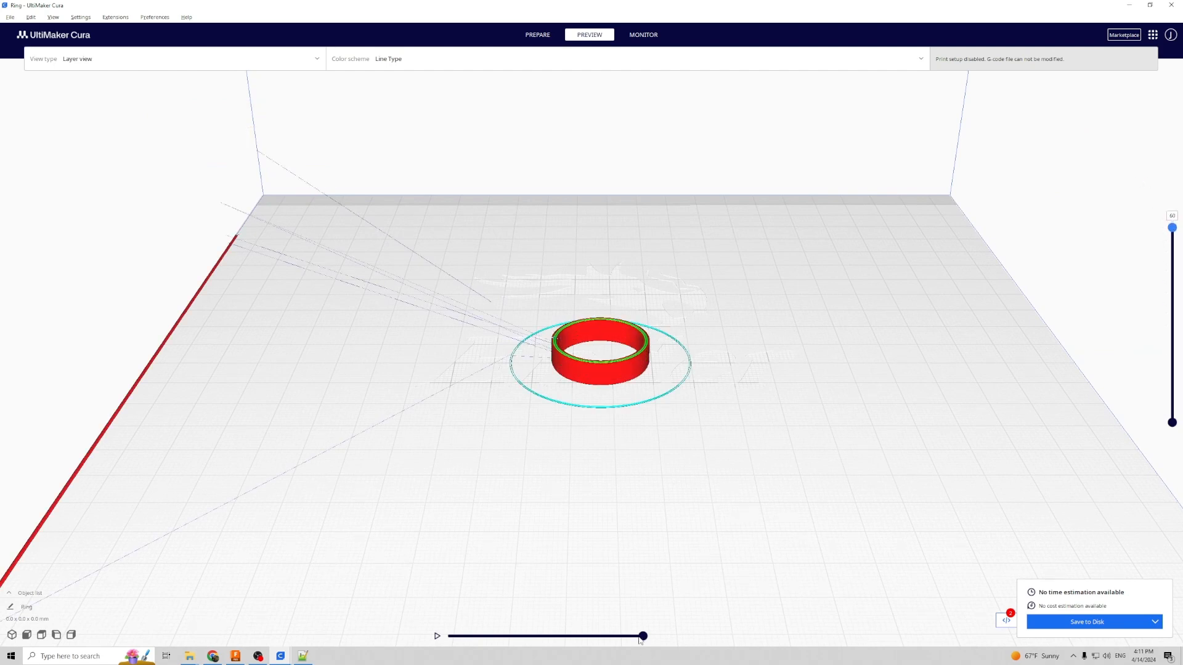